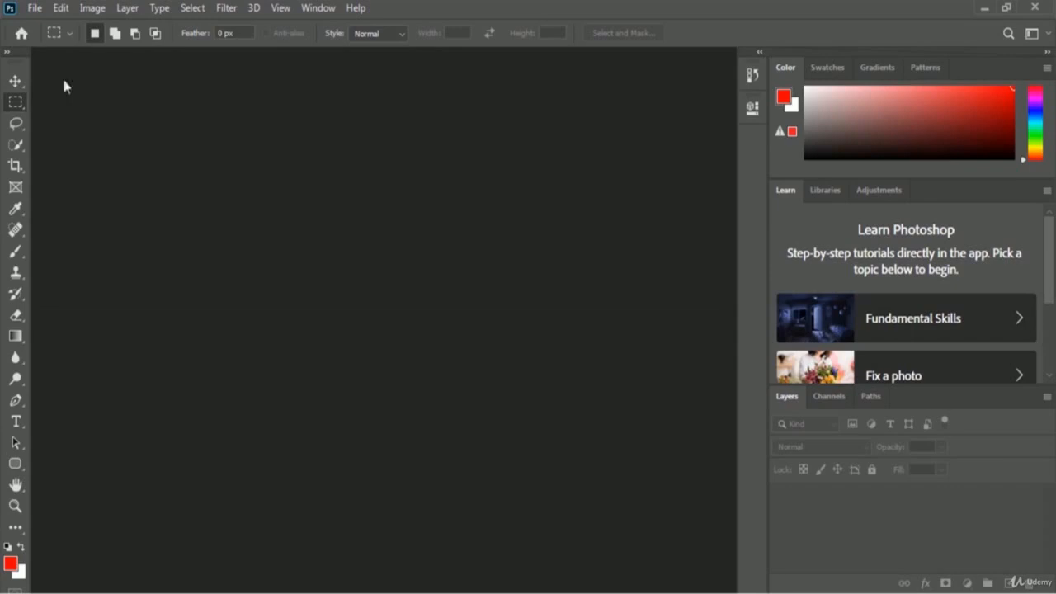
# - Create a 3.5 × 2 inch, 300 ppi document named 'Google Search Engine Business Card' (1050 × 600 px)
pyautogui.click(34, 10)
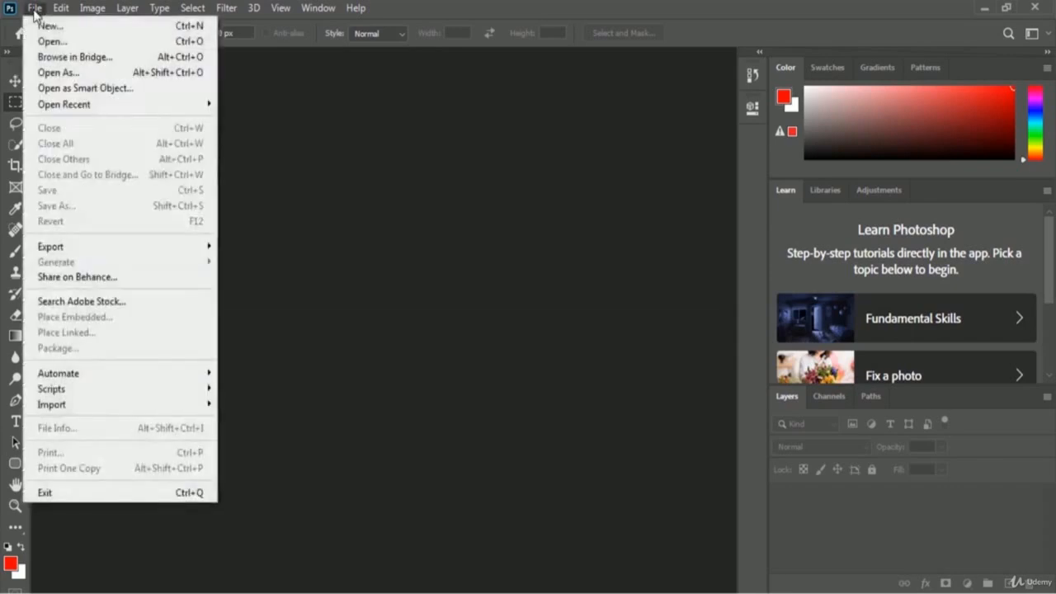
pyautogui.click(138, 33)
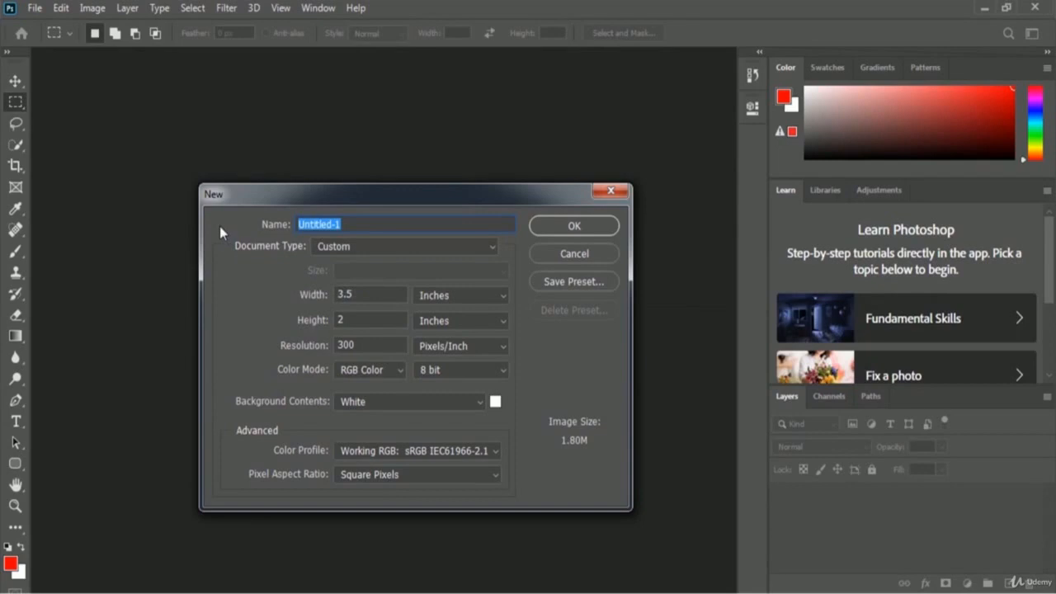
pyautogui.write('Google Search Engine Business Card')
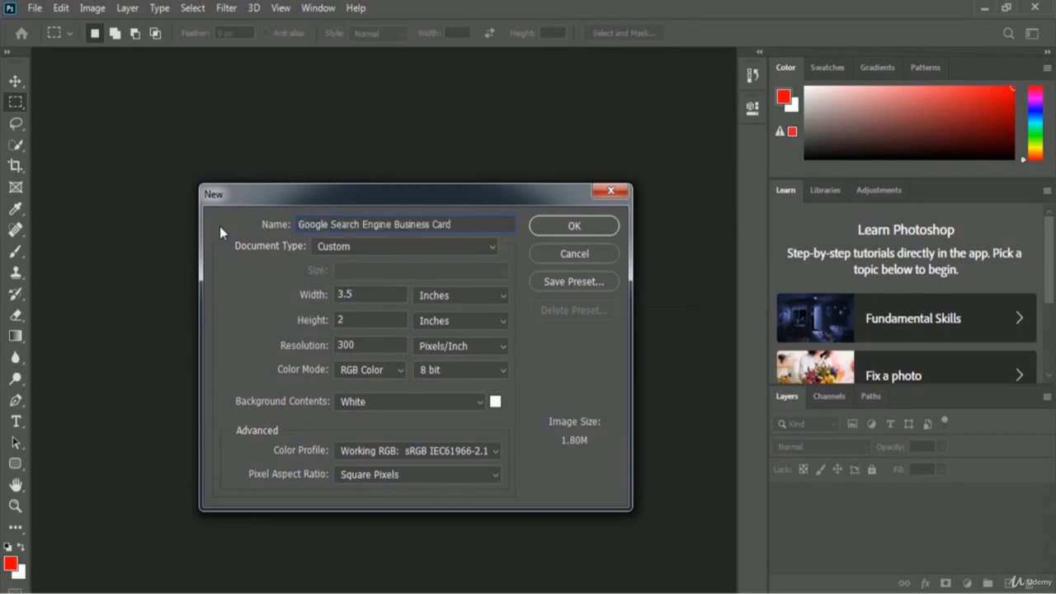
pyautogui.click(602, 228)
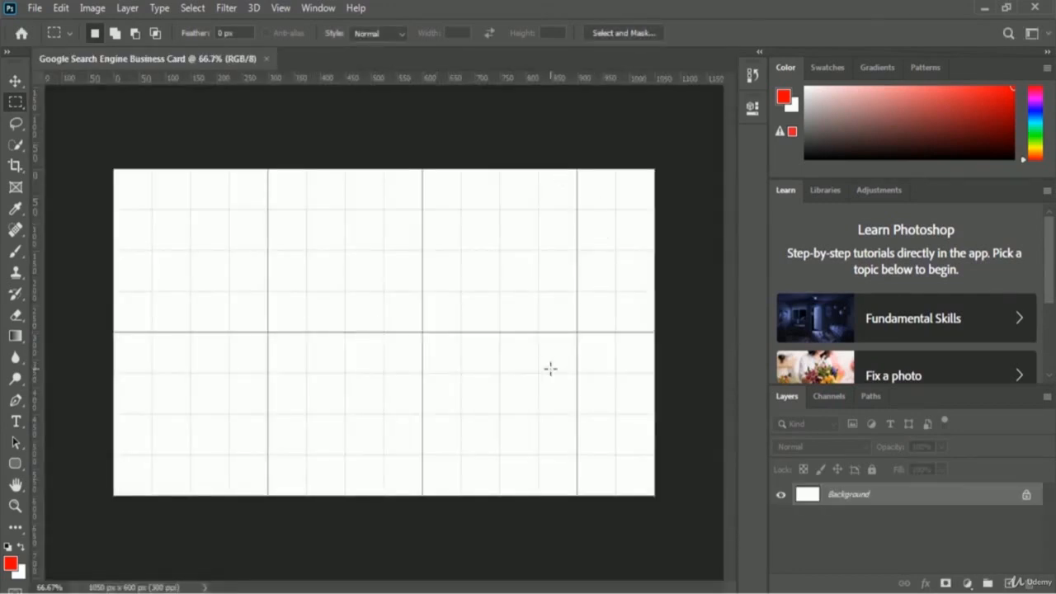
# - Convert the Background into a regular layer named 'Front Part BG'
pyautogui.doubleClick(850, 494)
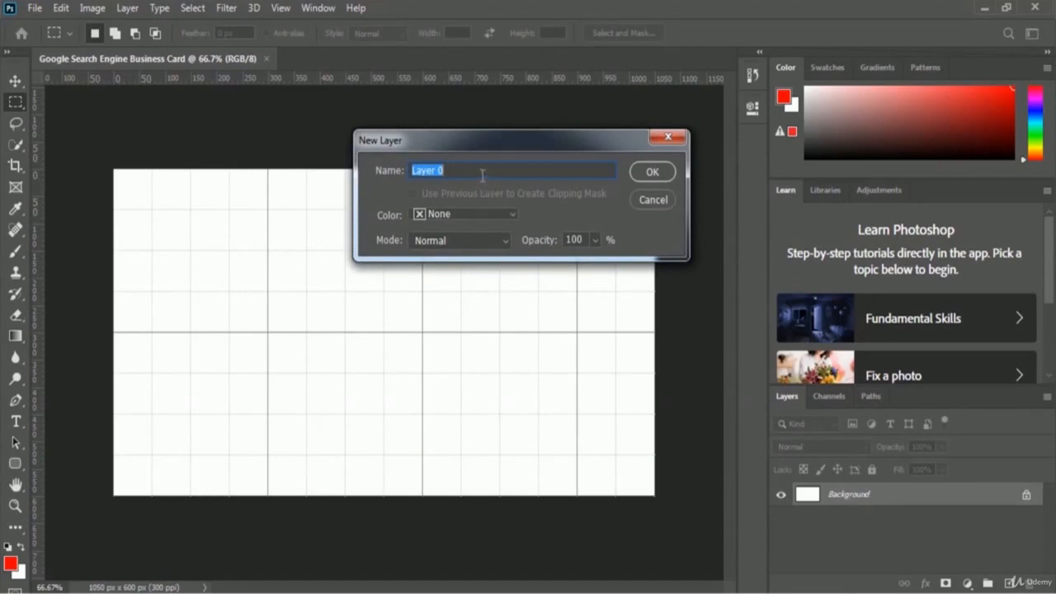
pyautogui.write('Front Part BG')
pyautogui.click(665, 173)
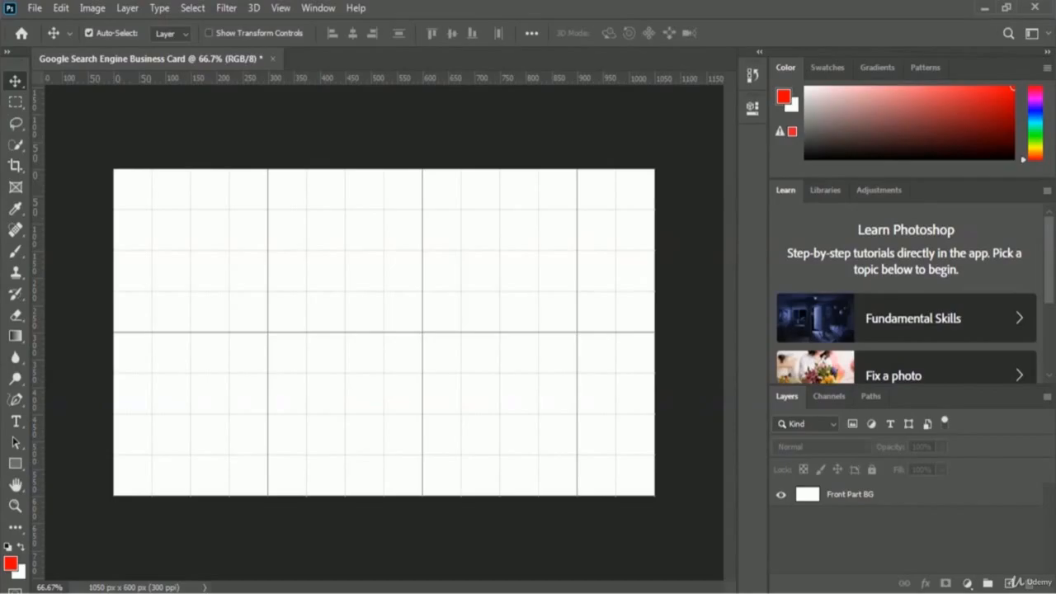
pyautogui.hotkey('alt', 'Tab')
# - Type 'Google' near the top centre of the card as a new text layer and select it
pyautogui.click(16, 422)
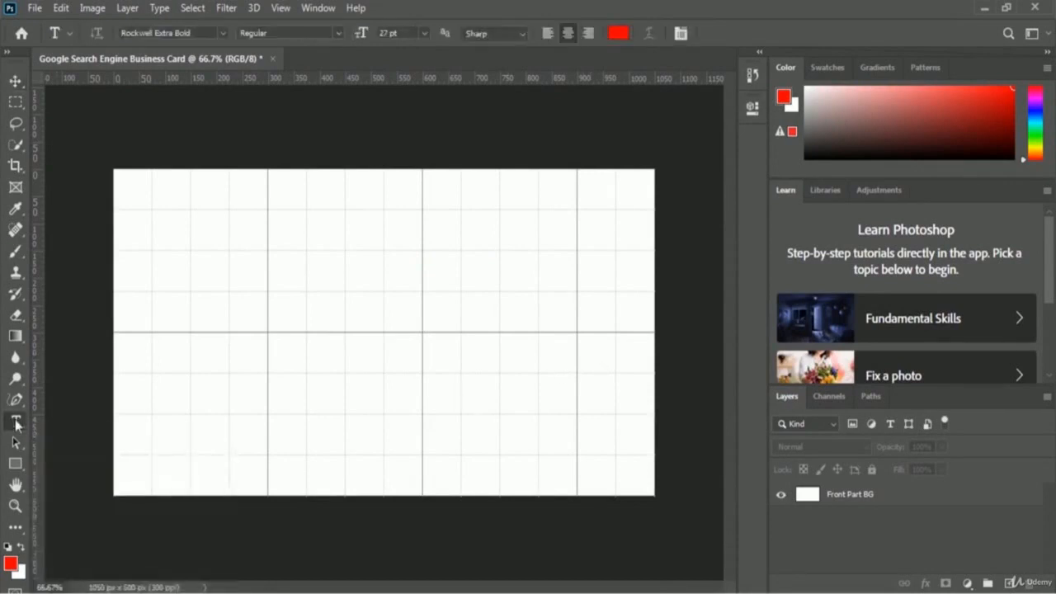
pyautogui.click(396, 263)
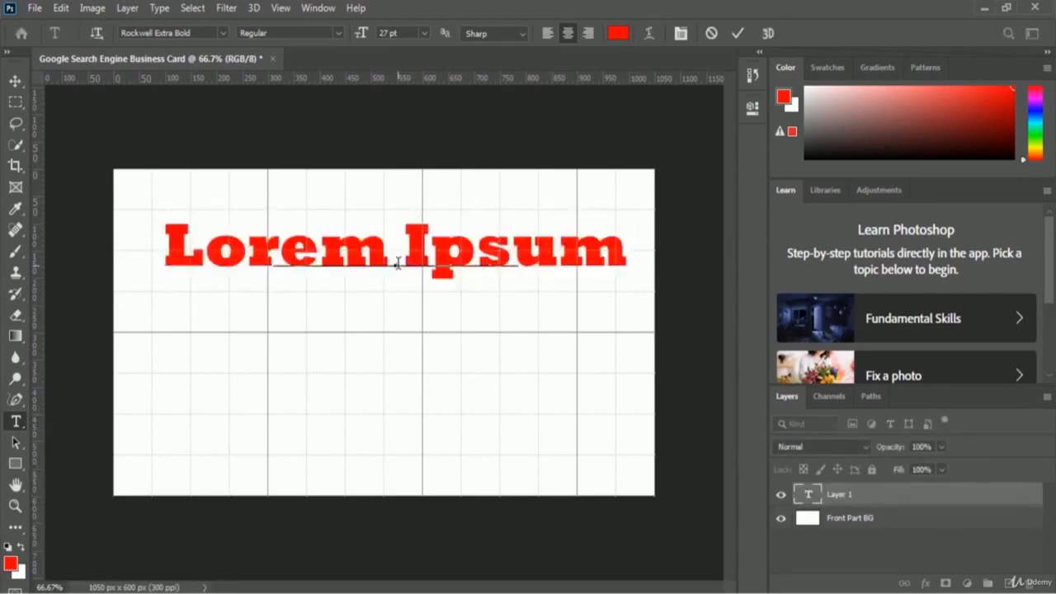
pyautogui.write('Google')
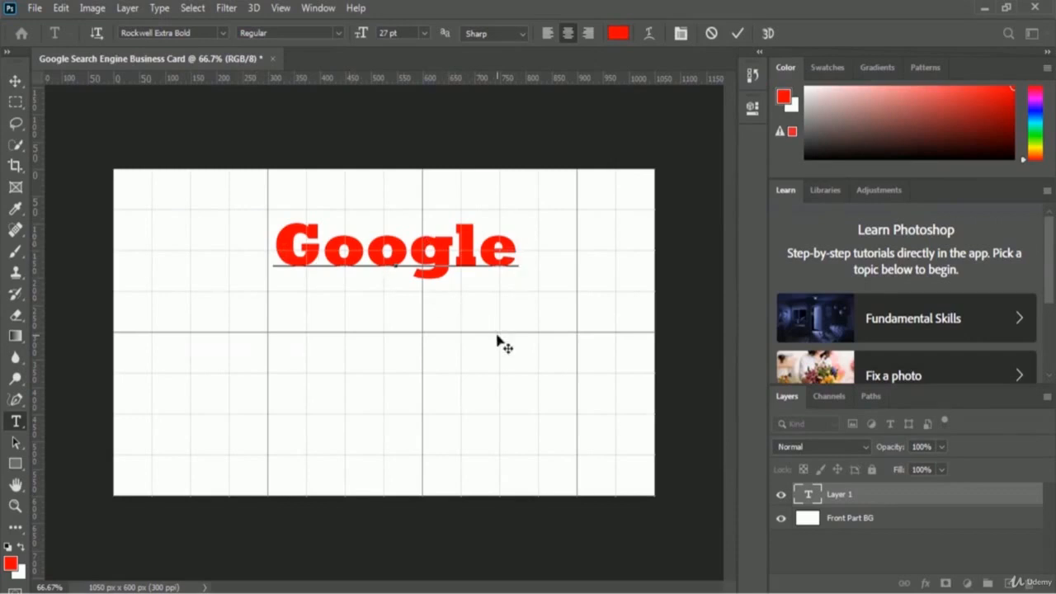
pyautogui.hotkey('ctrl', 'a')
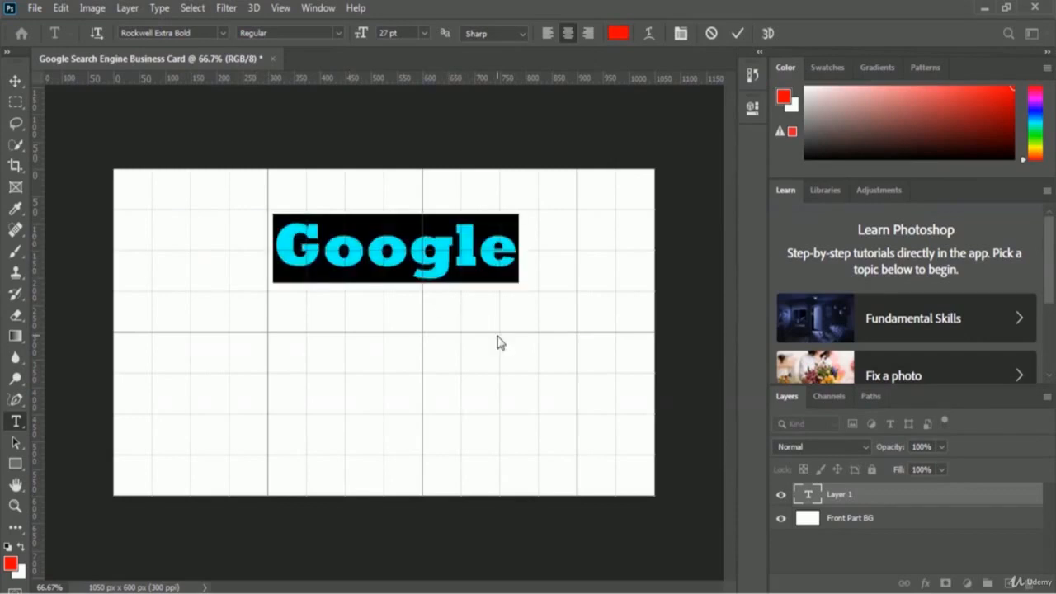
# - Set the Google text's font to Product Sans Bold
pyautogui.click(222, 32)
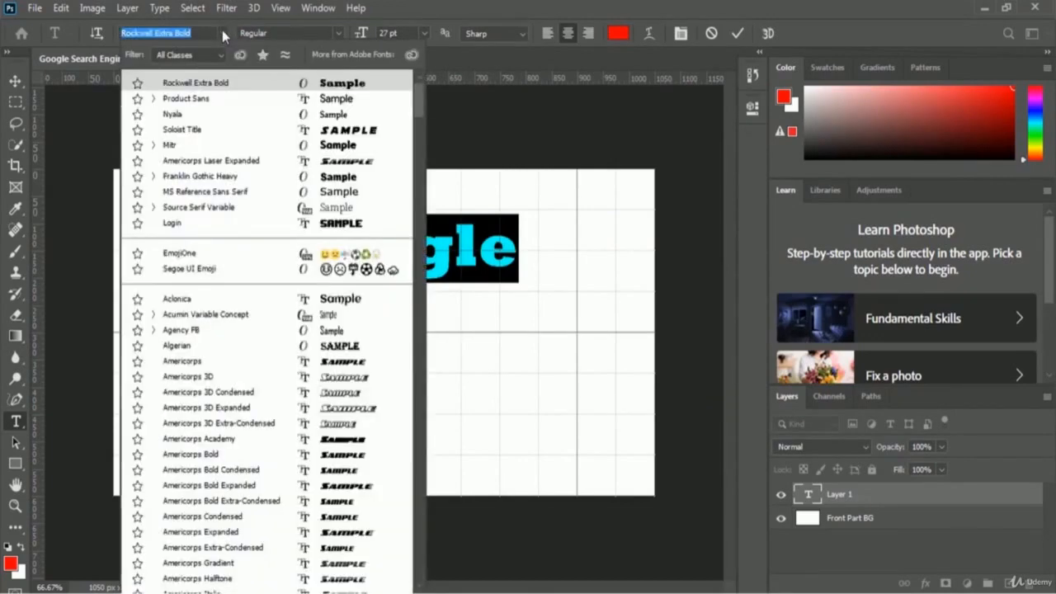
pyautogui.click(236, 100)
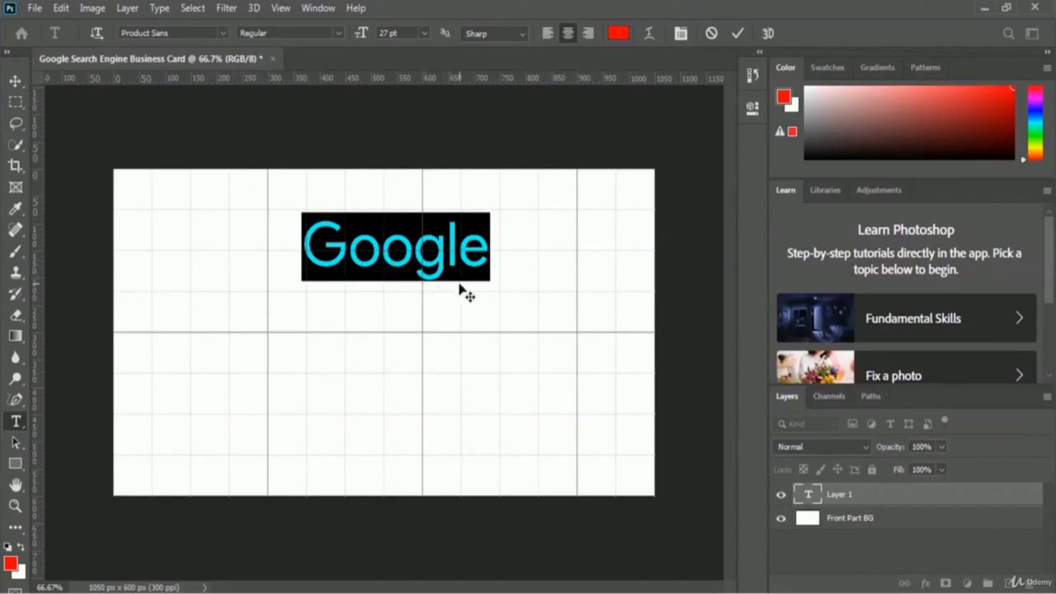
pyautogui.click(339, 31)
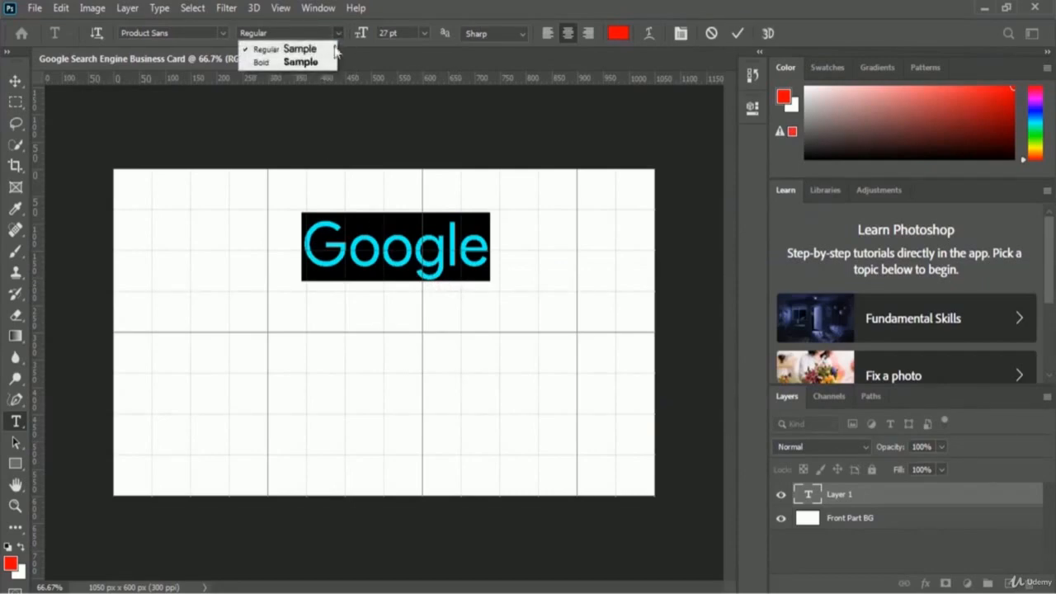
pyautogui.click(326, 65)
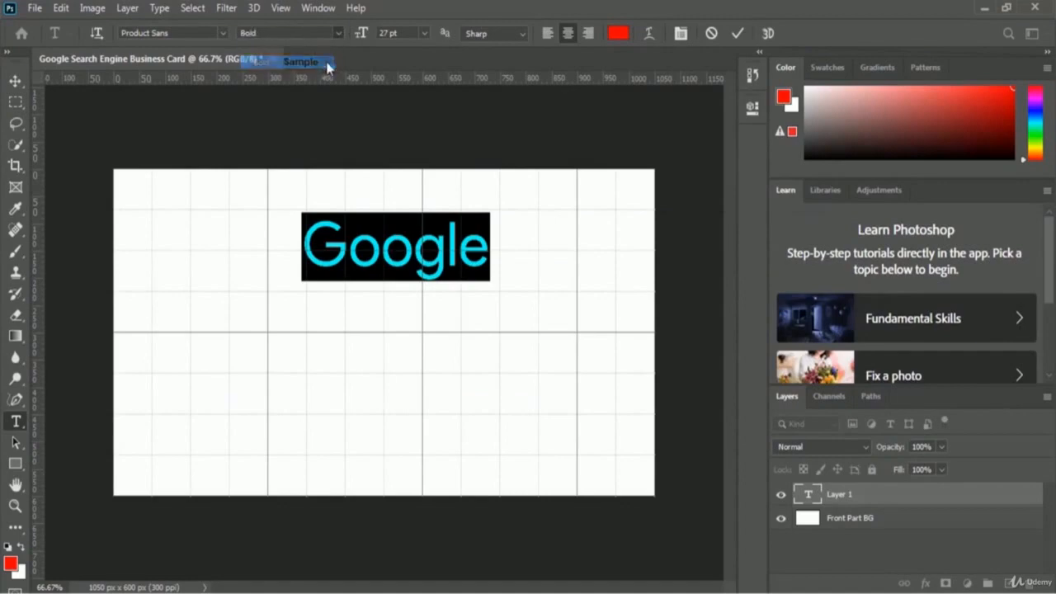
pyautogui.click(495, 261)
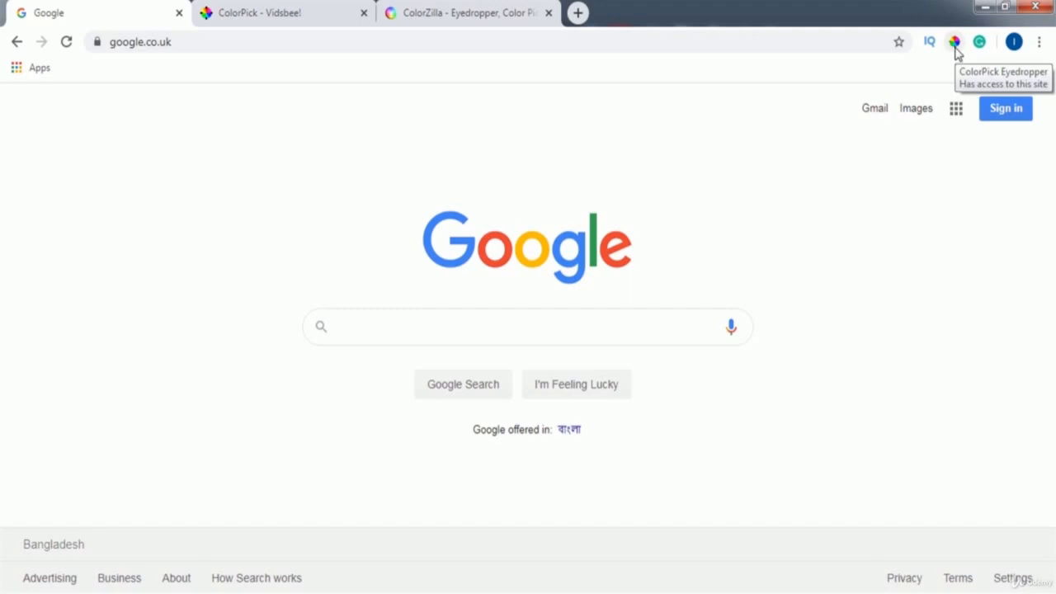
# - Sample the logo's blue G with ColorPick and copy its hex value 4285F4
pyautogui.click(459, 11)
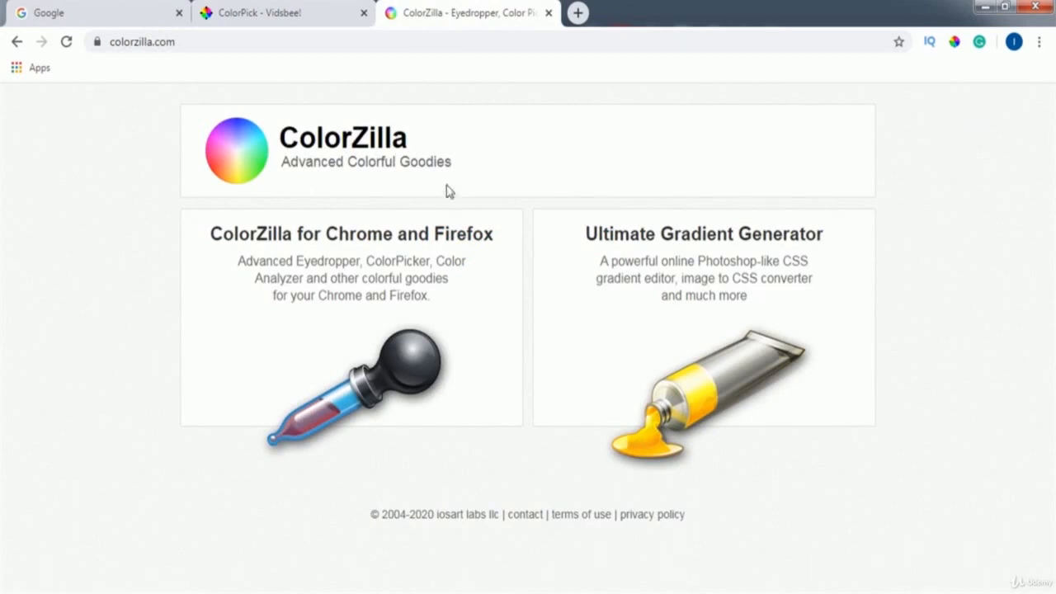
pyautogui.click(115, 13)
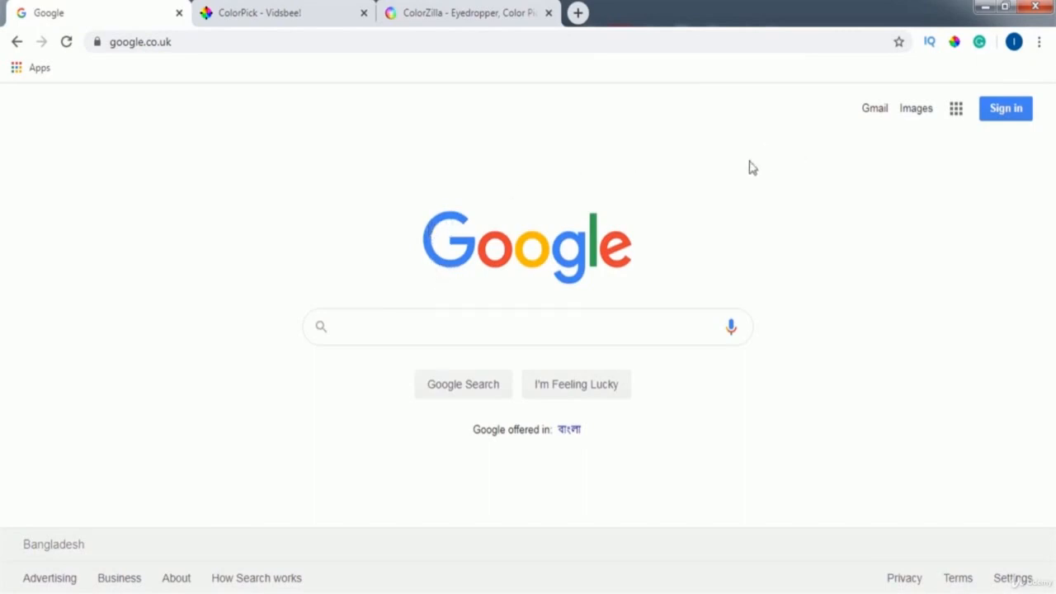
pyautogui.click(954, 43)
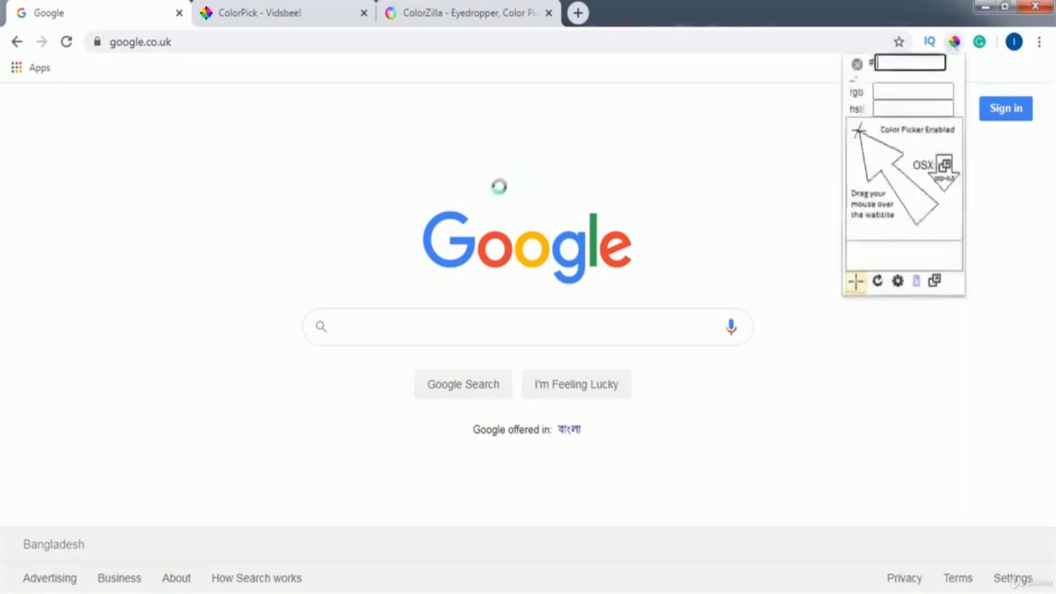
pyautogui.click(284, 288)
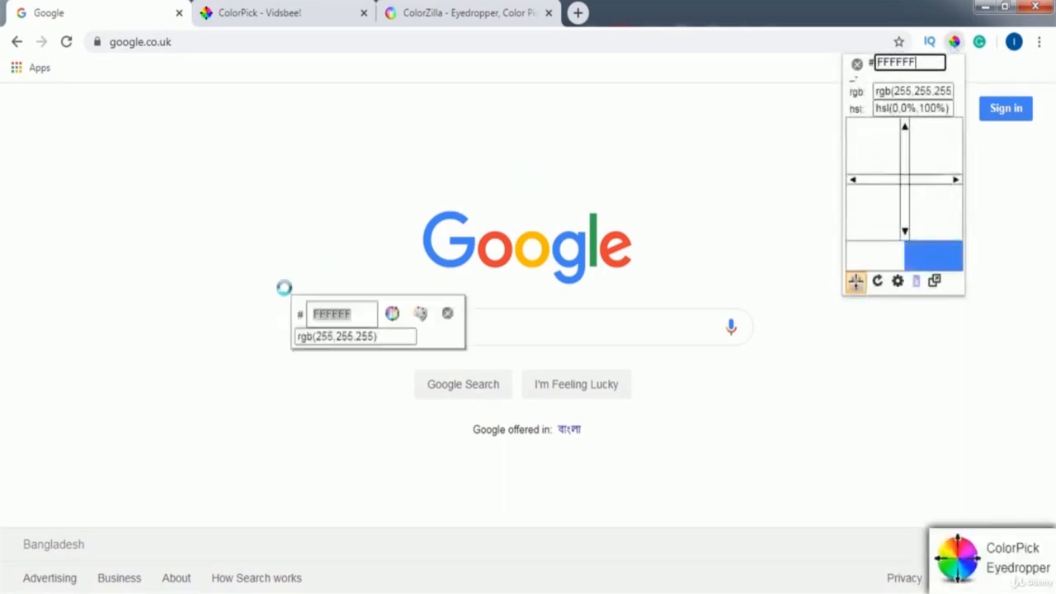
pyautogui.click(427, 240)
pyautogui.click(428, 240)
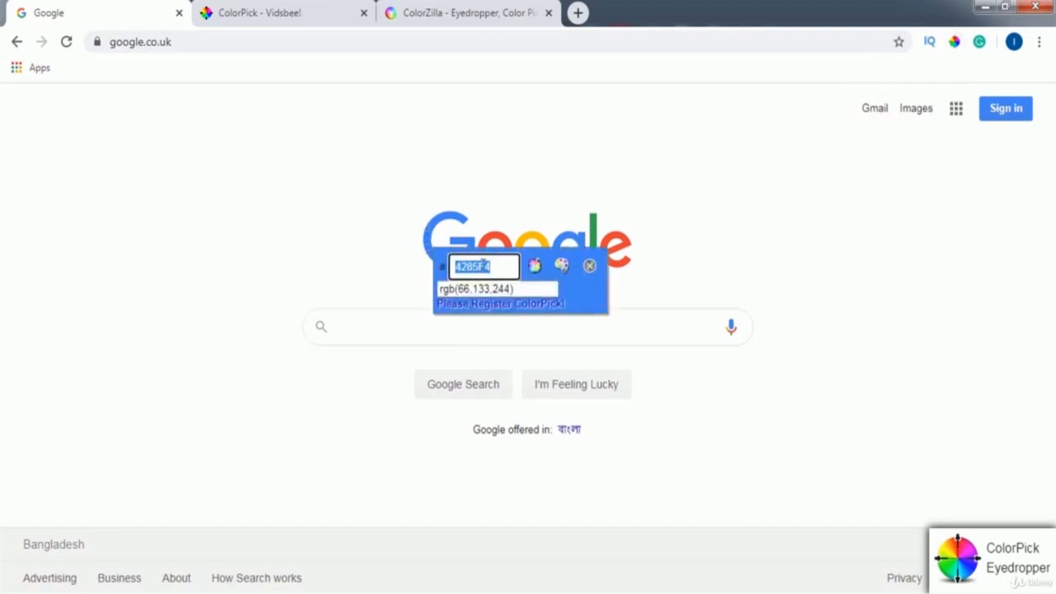
pyautogui.rightClick(477, 268)
pyautogui.click(505, 281)
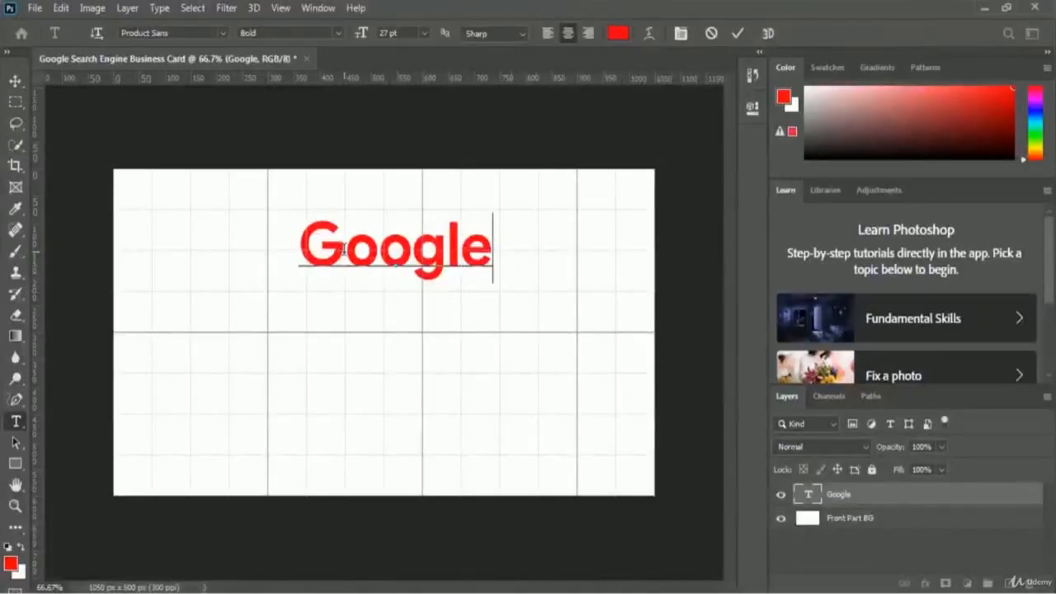
# - Select the letter G of the text and set its colour to 4285F4
pyautogui.click(344, 250)
pyautogui.moveTo(344, 250); pyautogui.dragTo(299, 248)
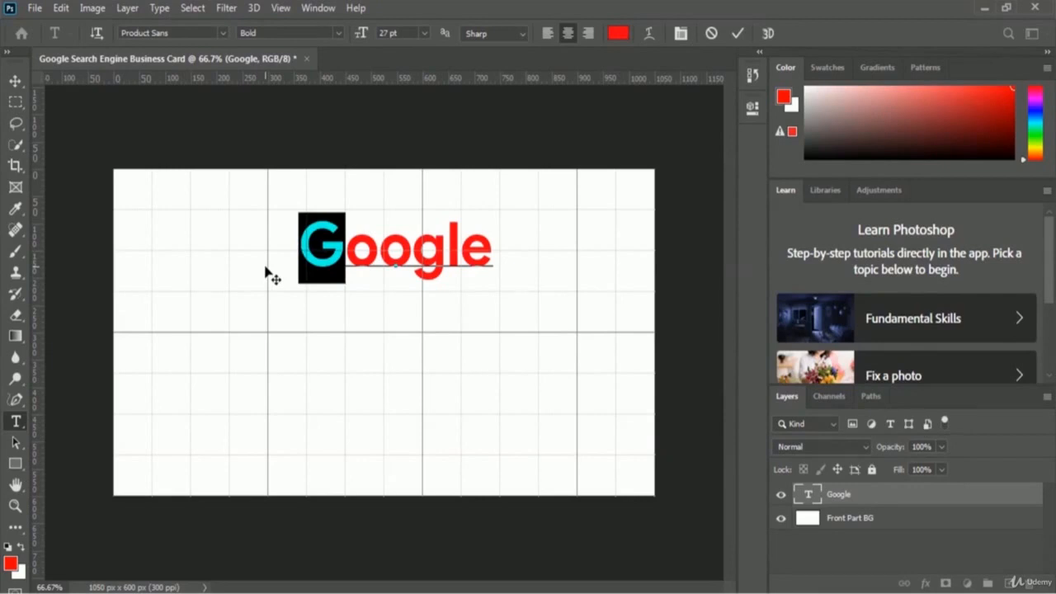
pyautogui.click(616, 35)
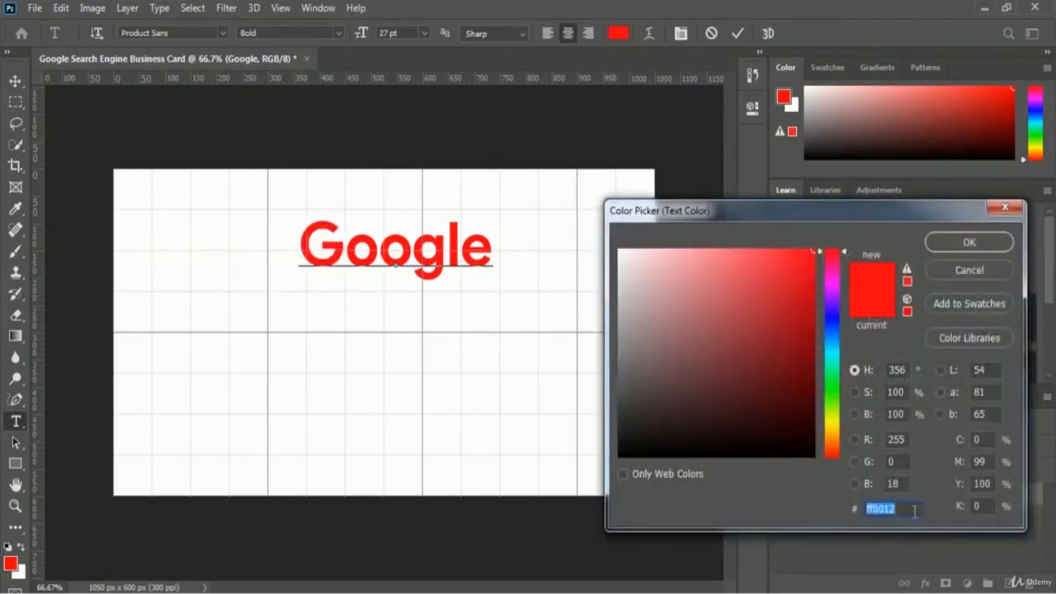
pyautogui.write('000000')
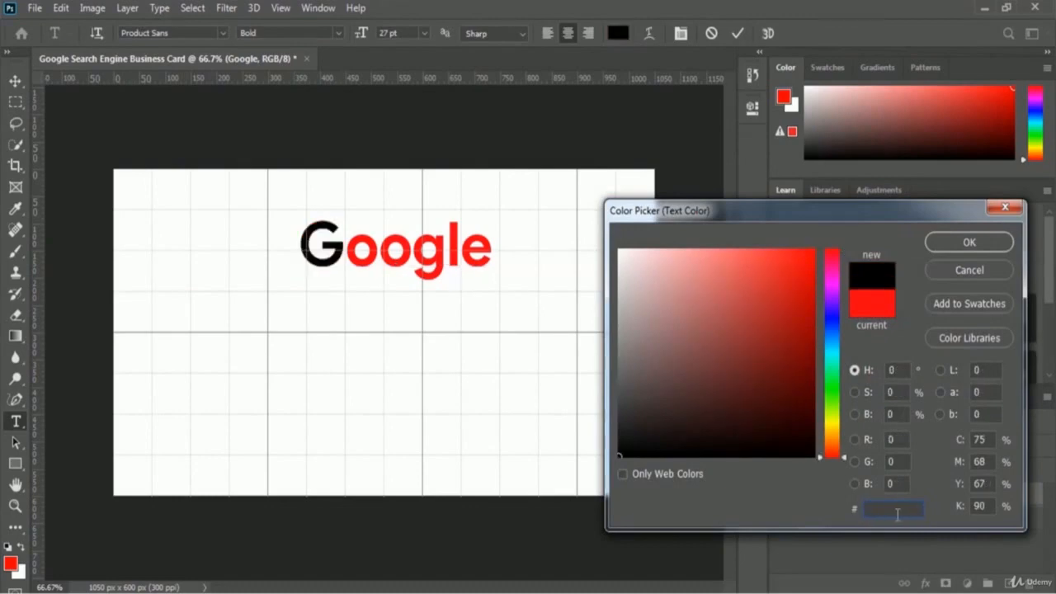
pyautogui.hotkey('ctrl', 'v')
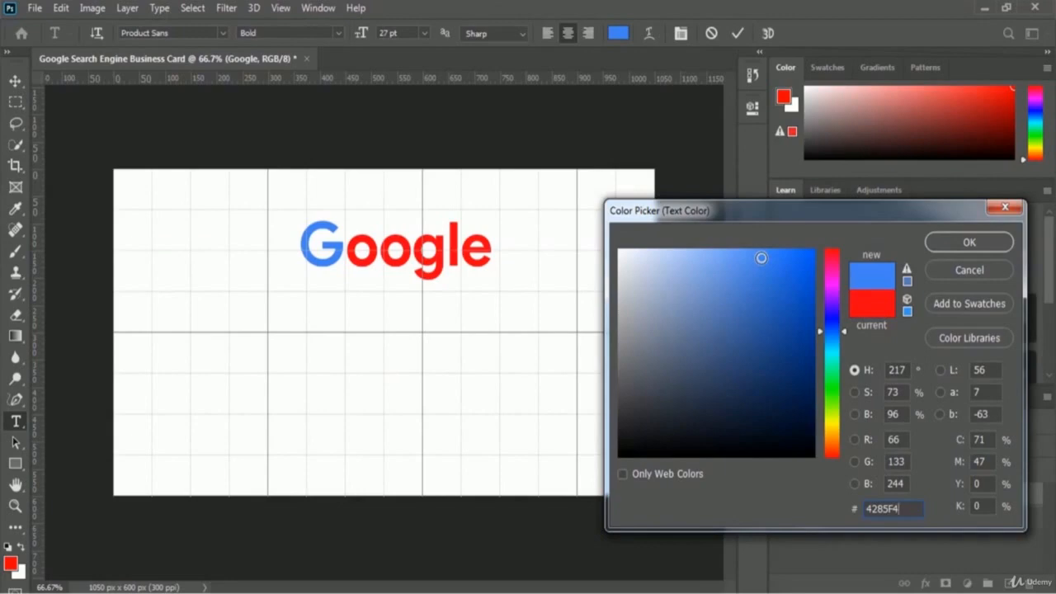
pyautogui.click(978, 245)
pyautogui.click(378, 251)
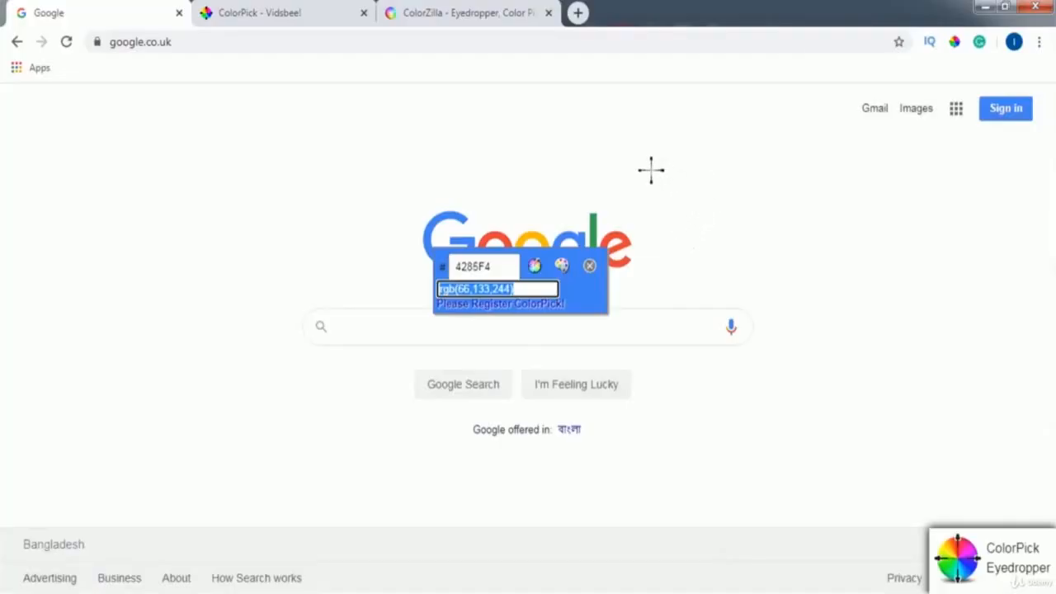
# - Sample the logo's red first 'o' with ColorPick and copy its hex value EA4335
pyautogui.click(499, 238)
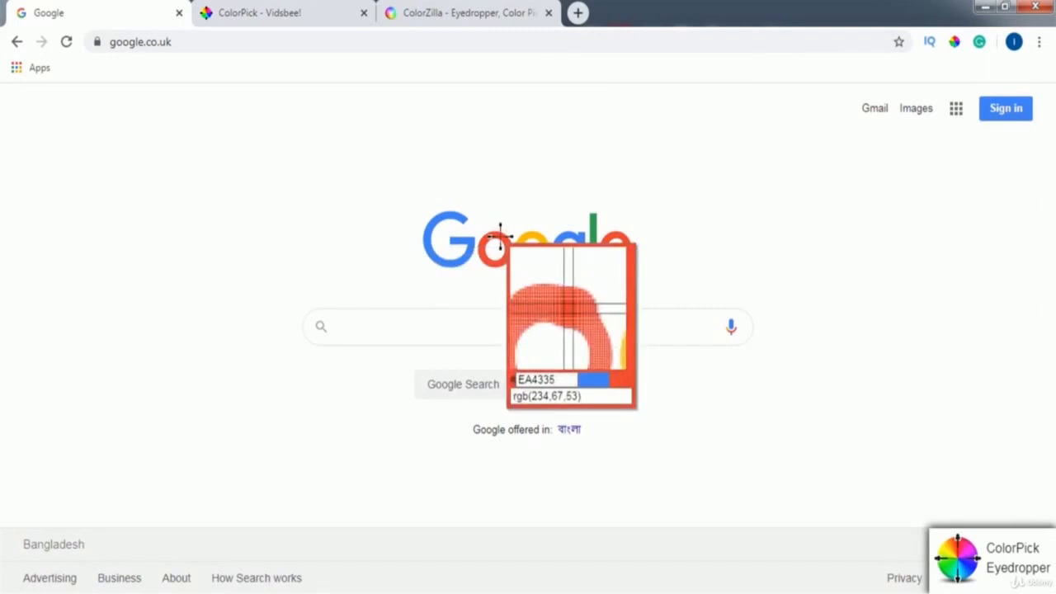
pyautogui.click(499, 238)
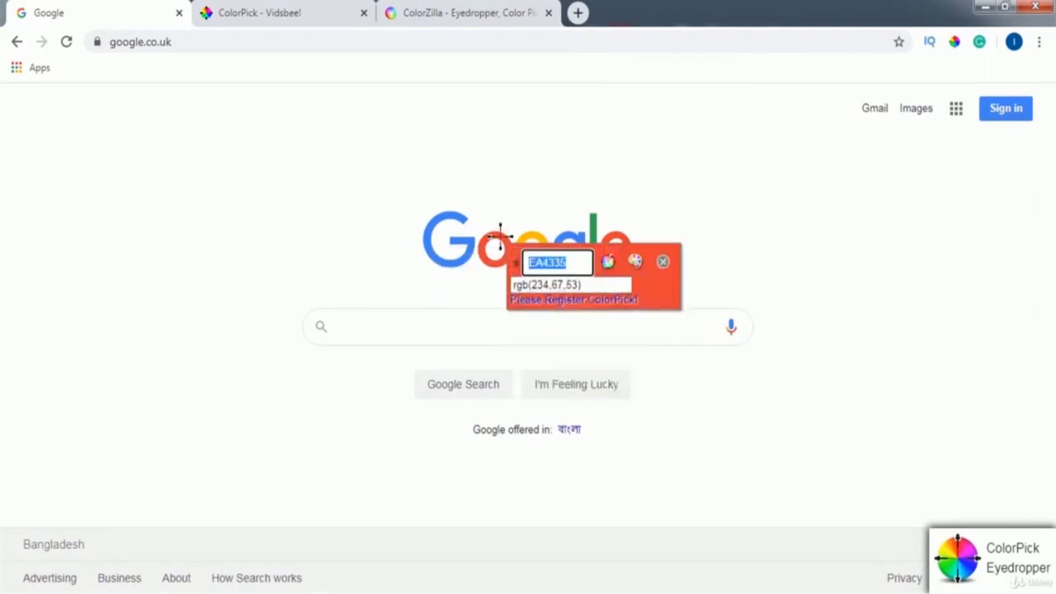
pyautogui.rightClick(544, 261)
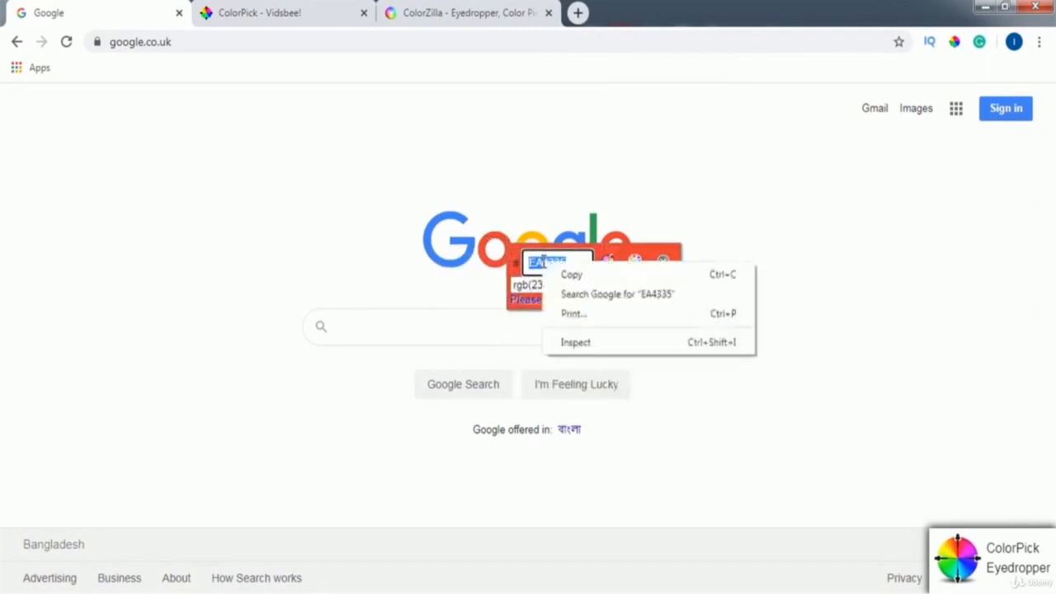
pyautogui.click(597, 277)
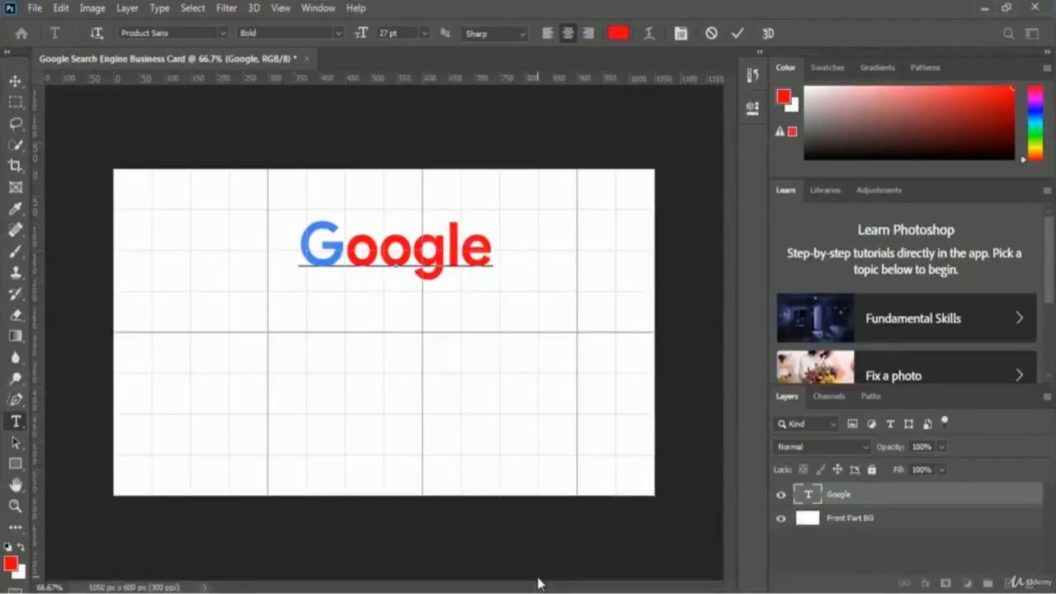
# - Recolour the selected first 'o' of the Google text to EA4335
pyautogui.hotkey('shift', 'Left')
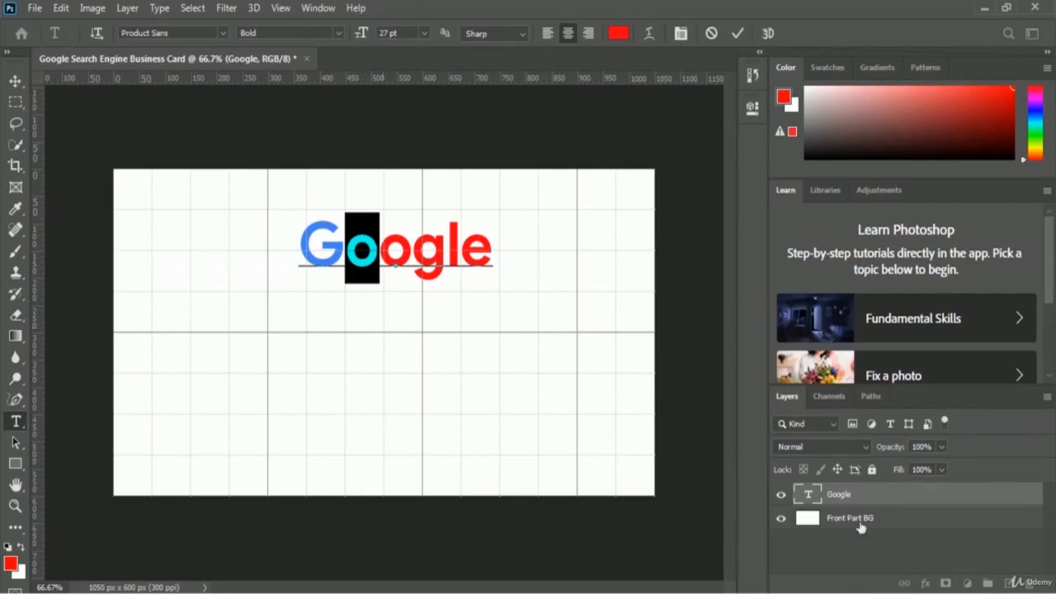
pyautogui.click(619, 35)
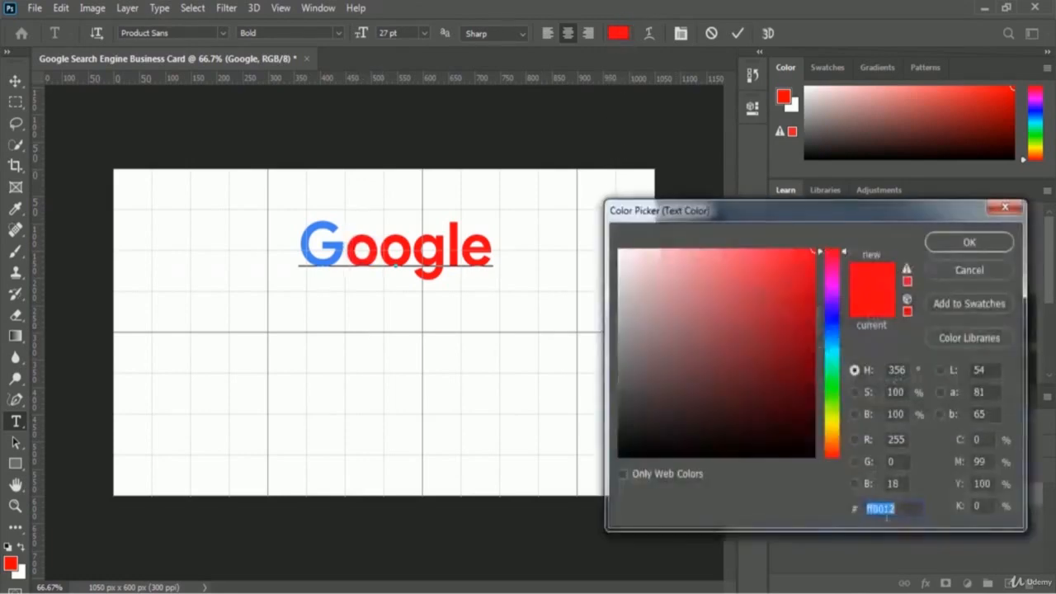
pyautogui.hotkey('ctrl', 'v')
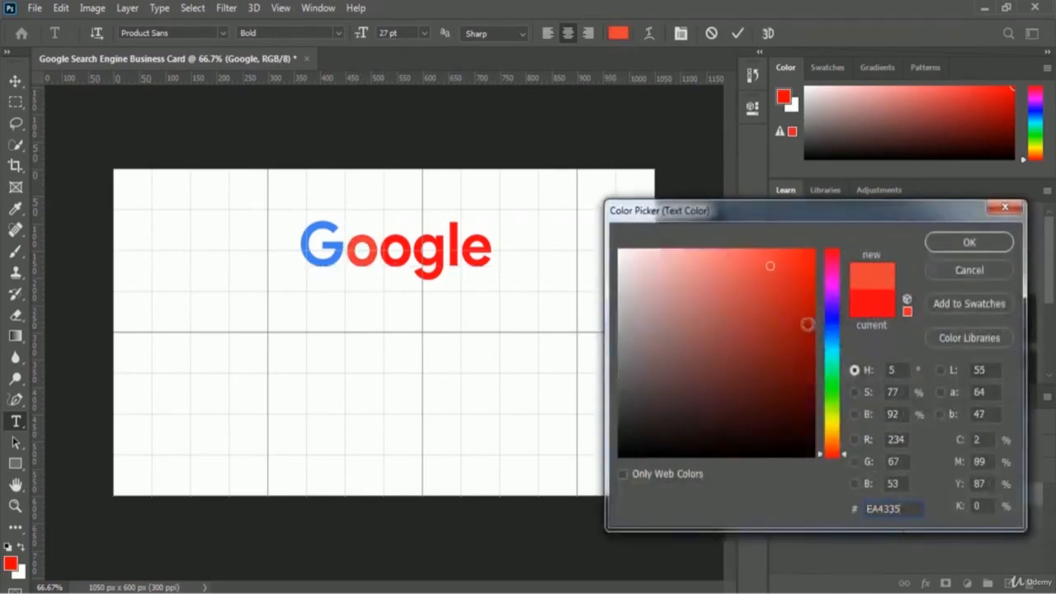
pyautogui.click(970, 242)
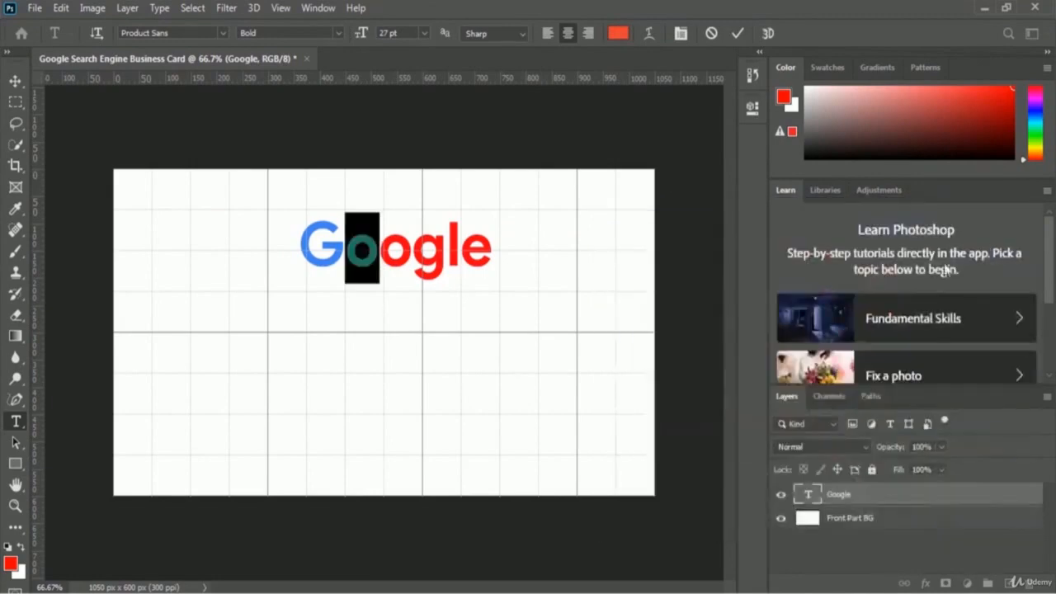
pyautogui.click(411, 256)
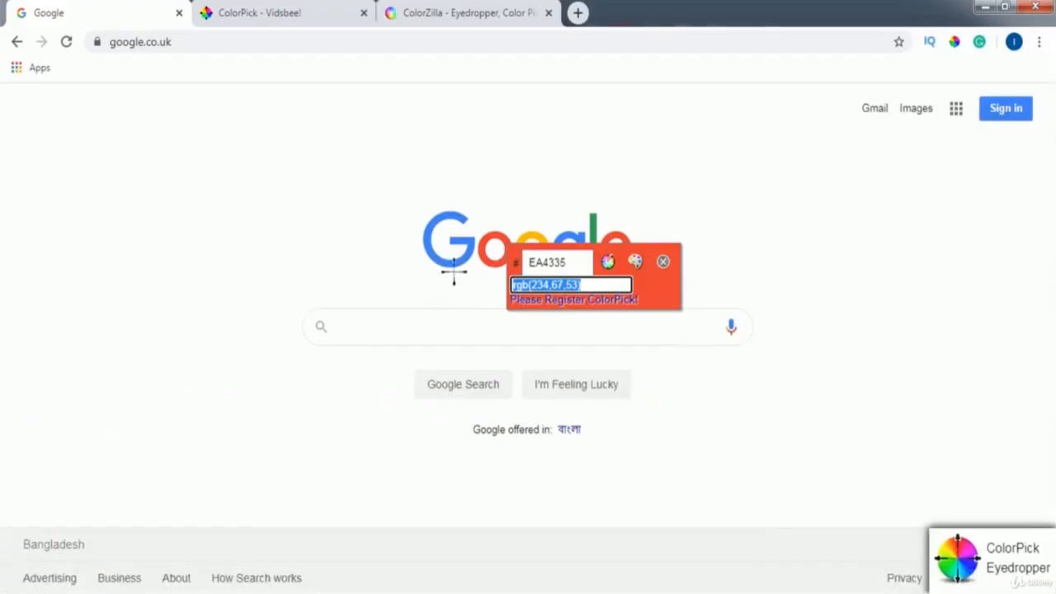
# - Sample the logo's yellow second 'o' with ColorPick and copy its hex value FBBC05
pyautogui.click(538, 237)
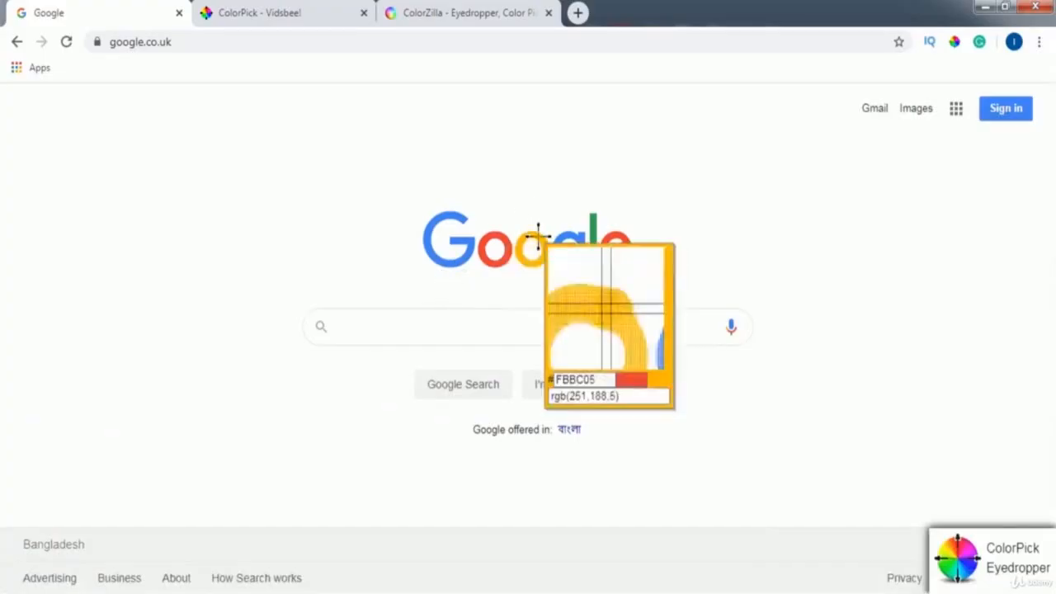
pyautogui.click(538, 237)
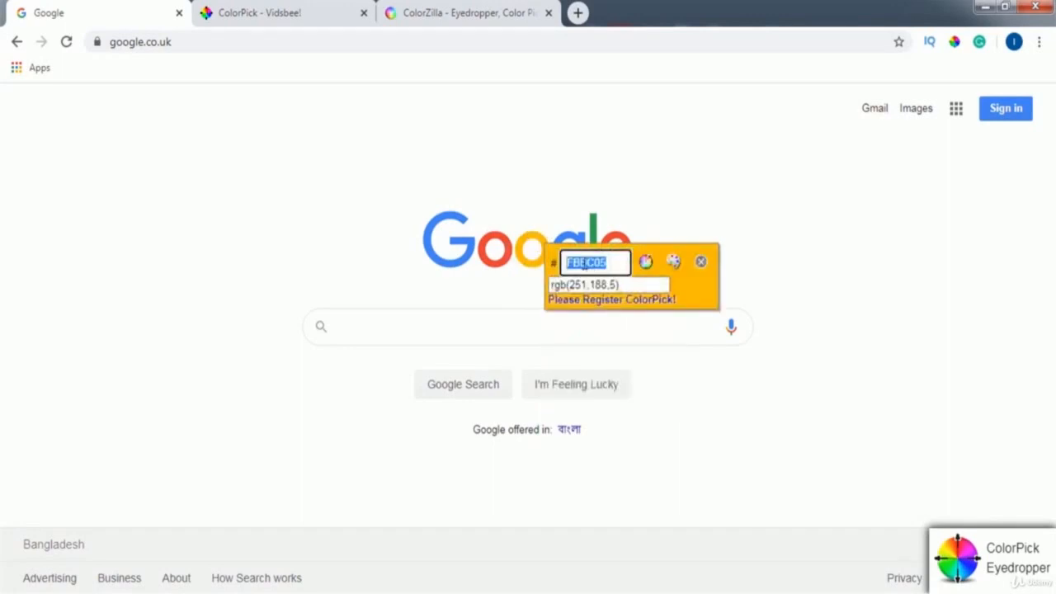
pyautogui.rightClick(586, 264)
pyautogui.click(615, 275)
pyautogui.press('Tab')
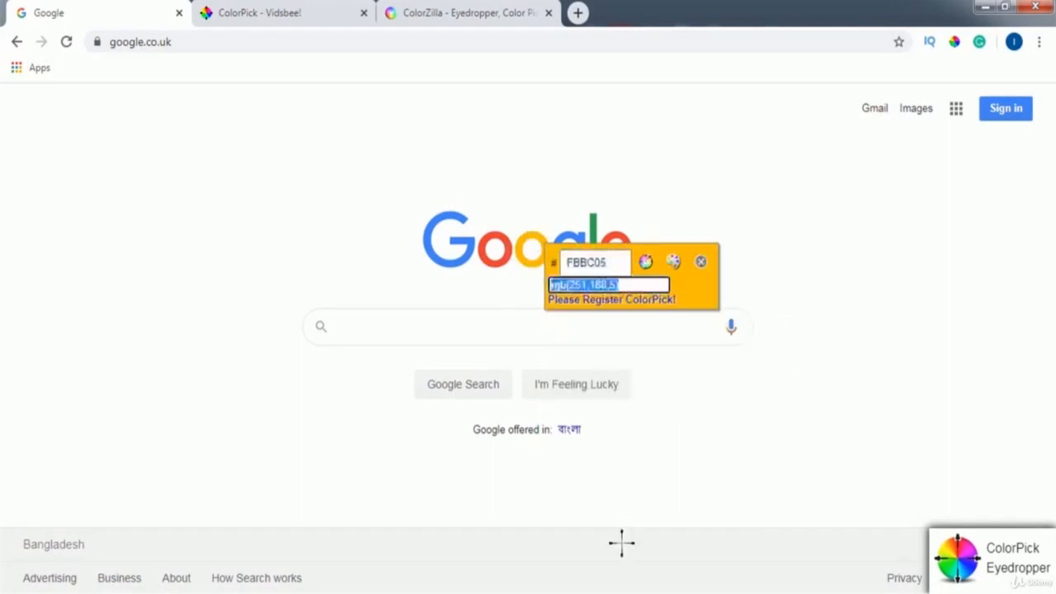
pyautogui.hotkey('alt', 'Tab')
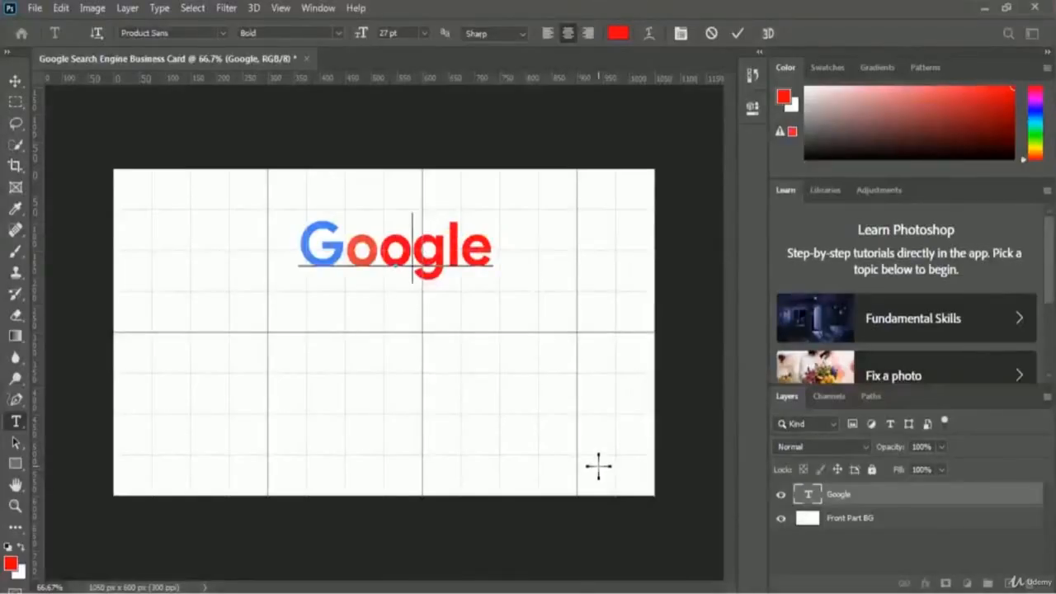
# - Select the second 'o' of the Google text and set its colour to FBBC05
pyautogui.hotkey('shift', 'Left')
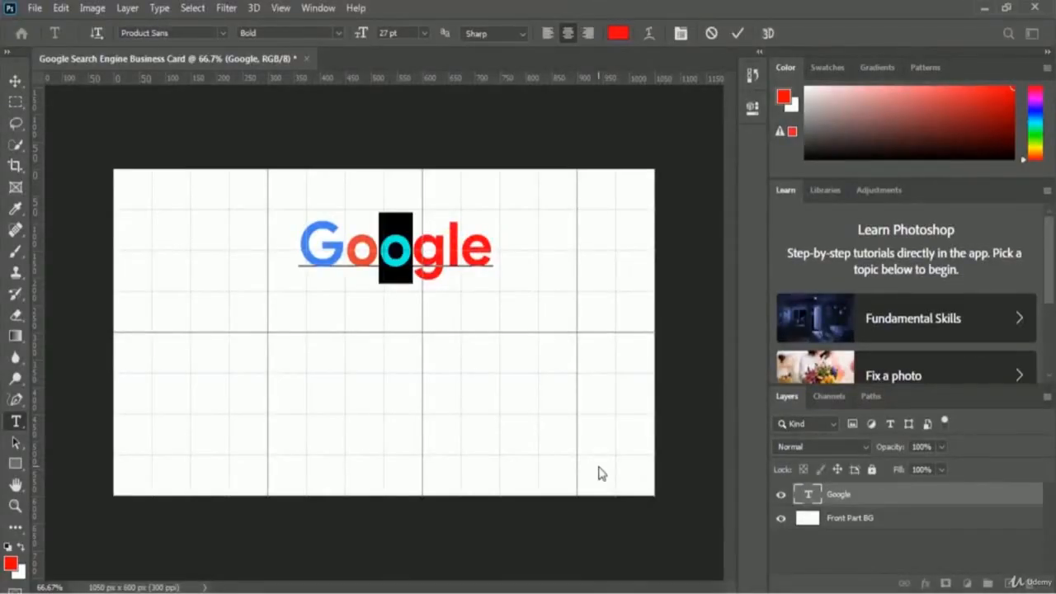
pyautogui.click(619, 35)
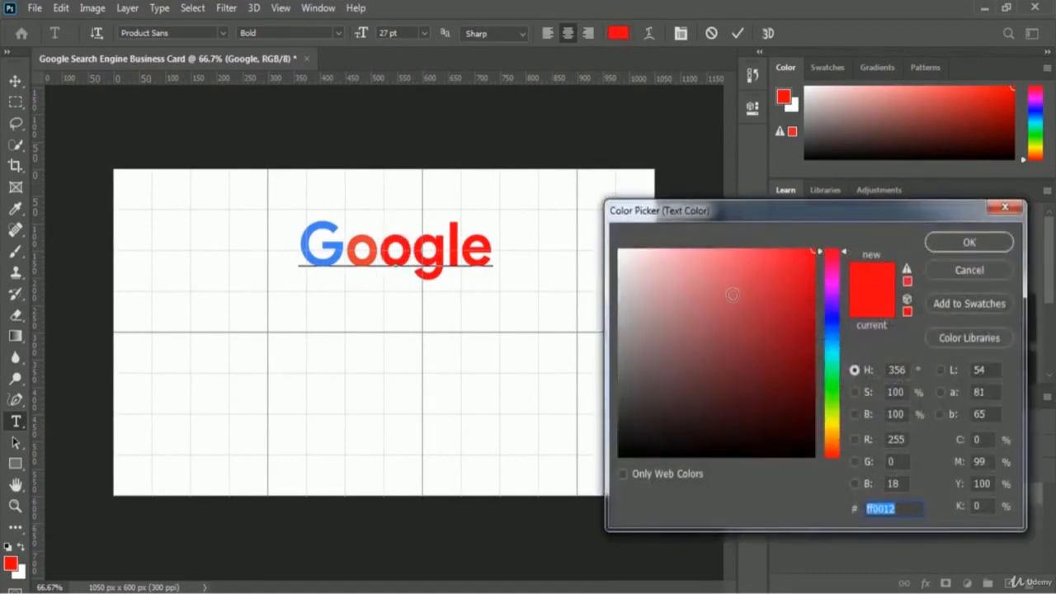
pyautogui.hotkey('ctrl', 'v')
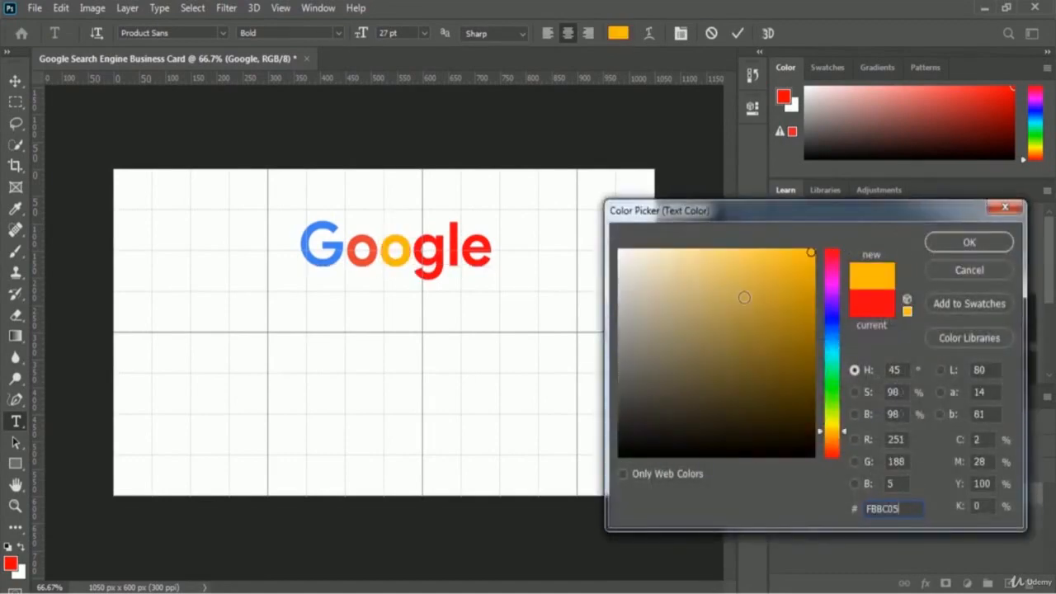
pyautogui.click(994, 245)
pyautogui.click(445, 247)
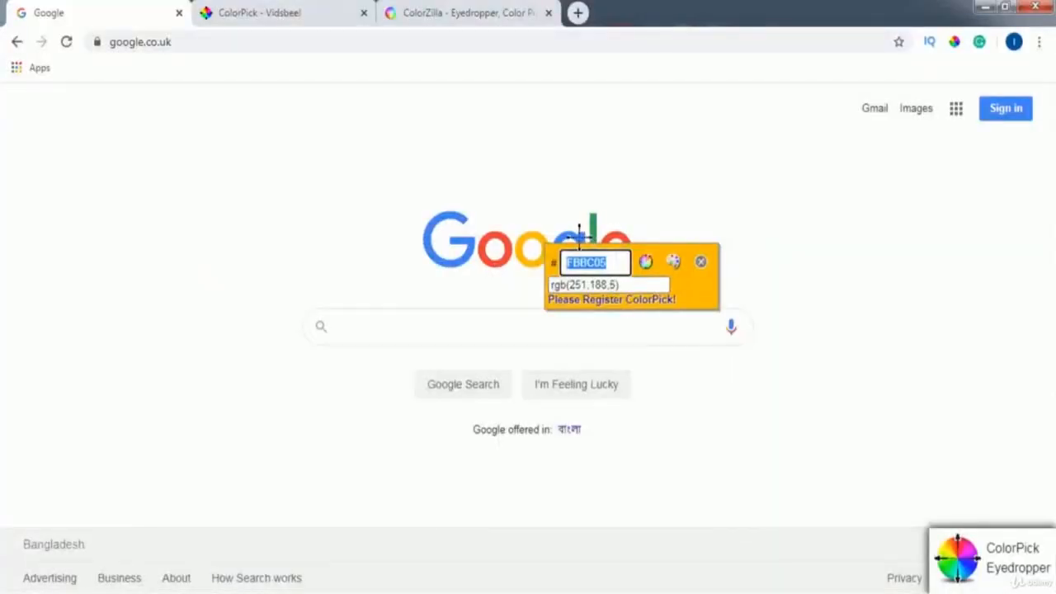
# - Copy the logo's blue 4285F4 with ColorPick and apply it to the g of Google
pyautogui.click(579, 238)
pyautogui.click(579, 238)
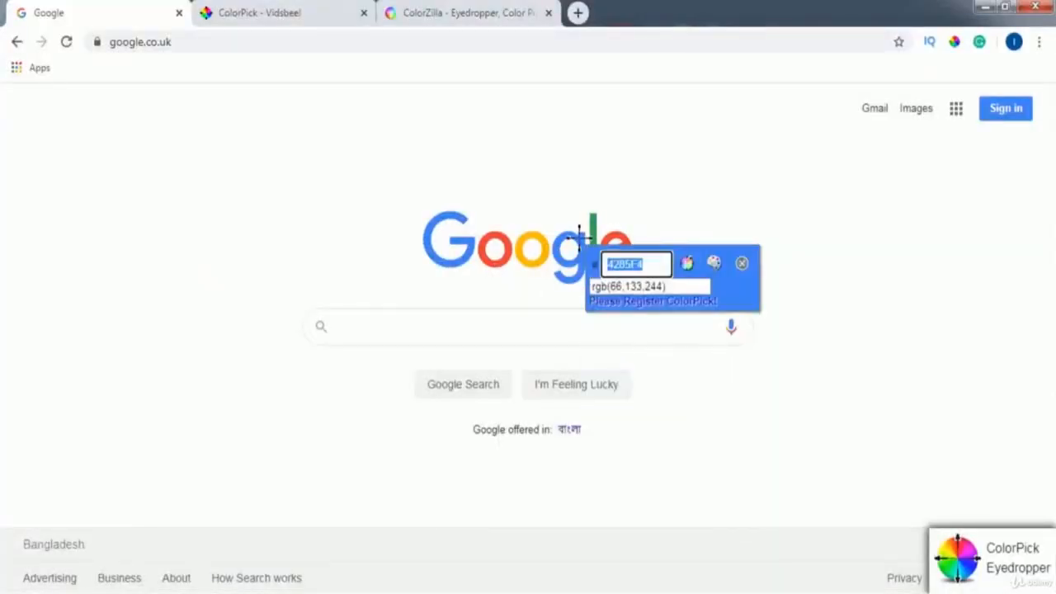
pyautogui.rightClick(633, 266)
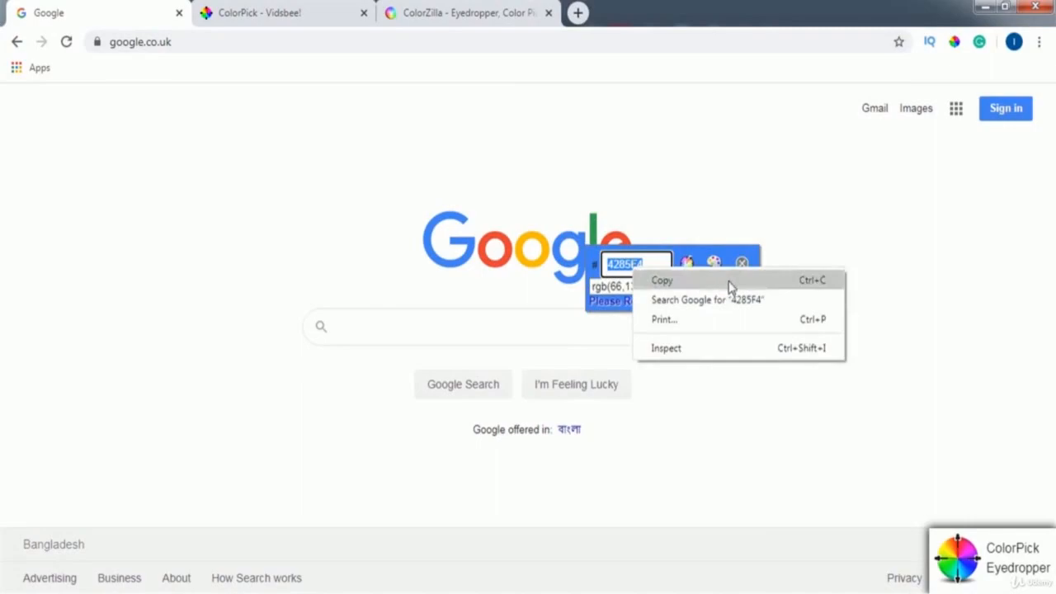
pyautogui.click(731, 287)
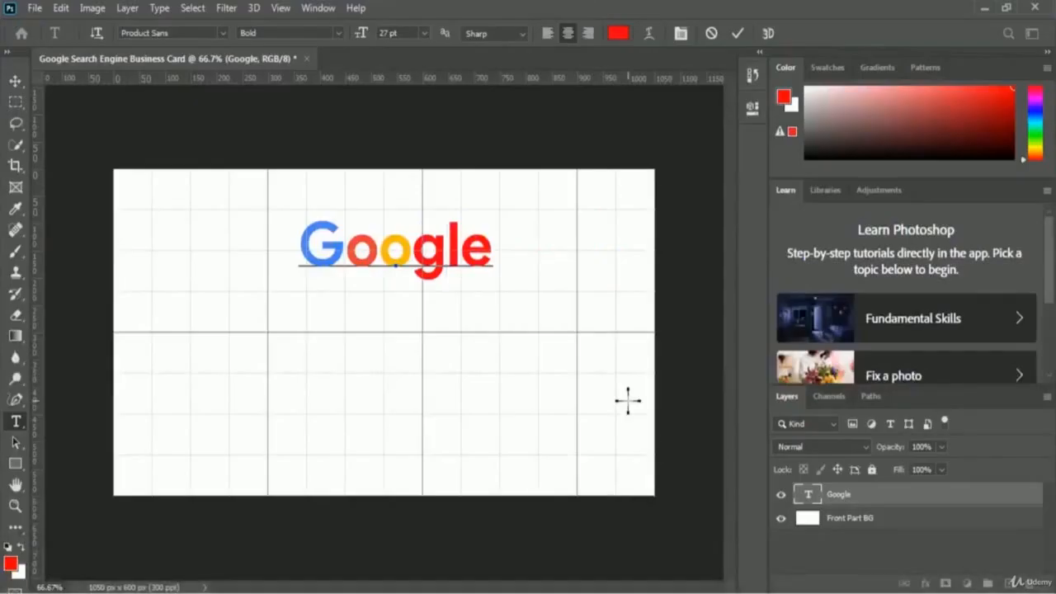
pyautogui.hotkey('shift', 'Left')
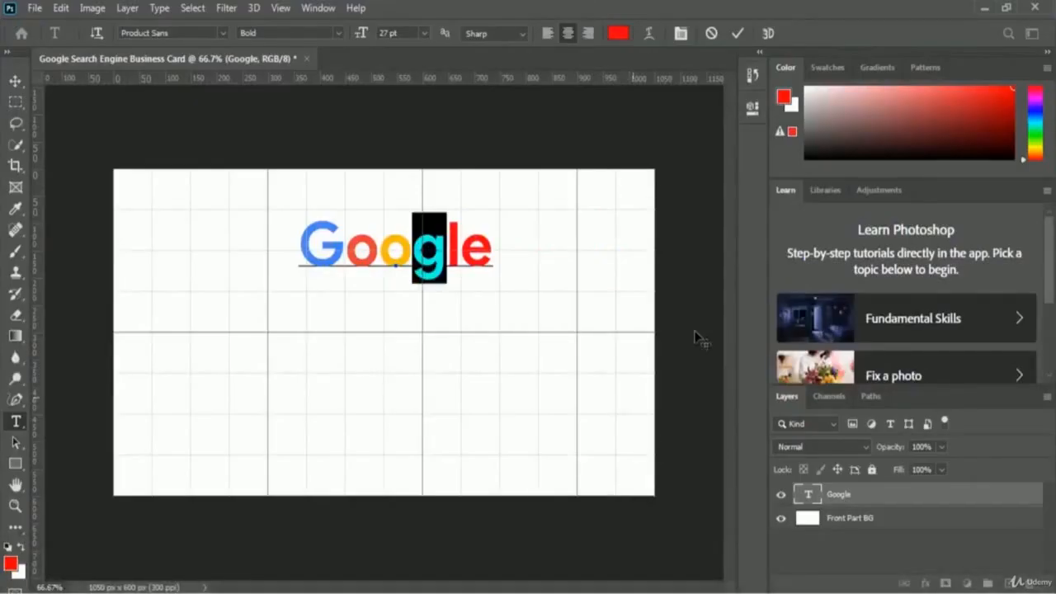
pyautogui.click(618, 33)
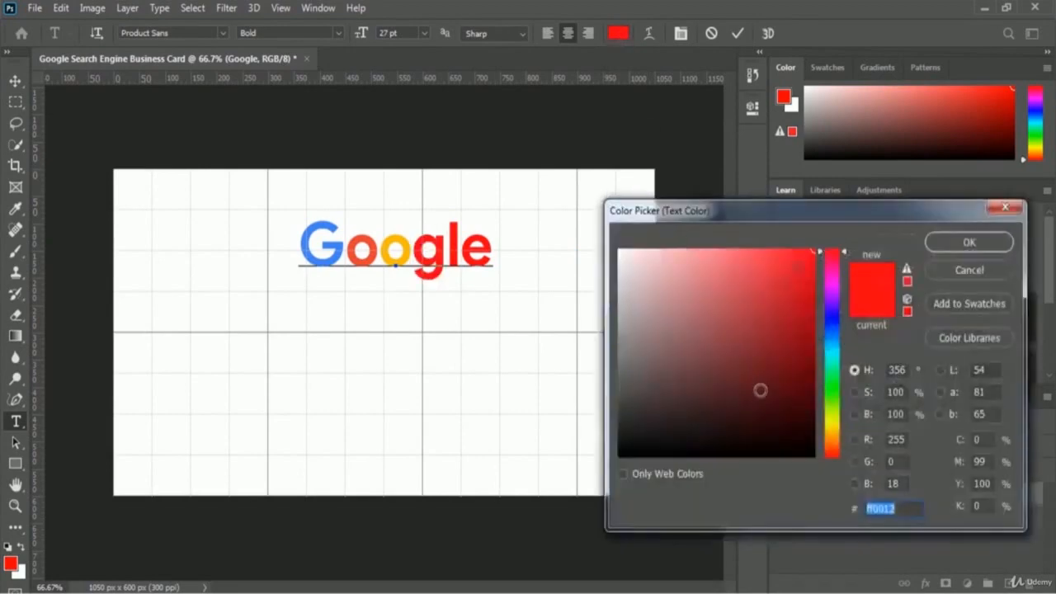
pyautogui.hotkey('ctrl', 'v')
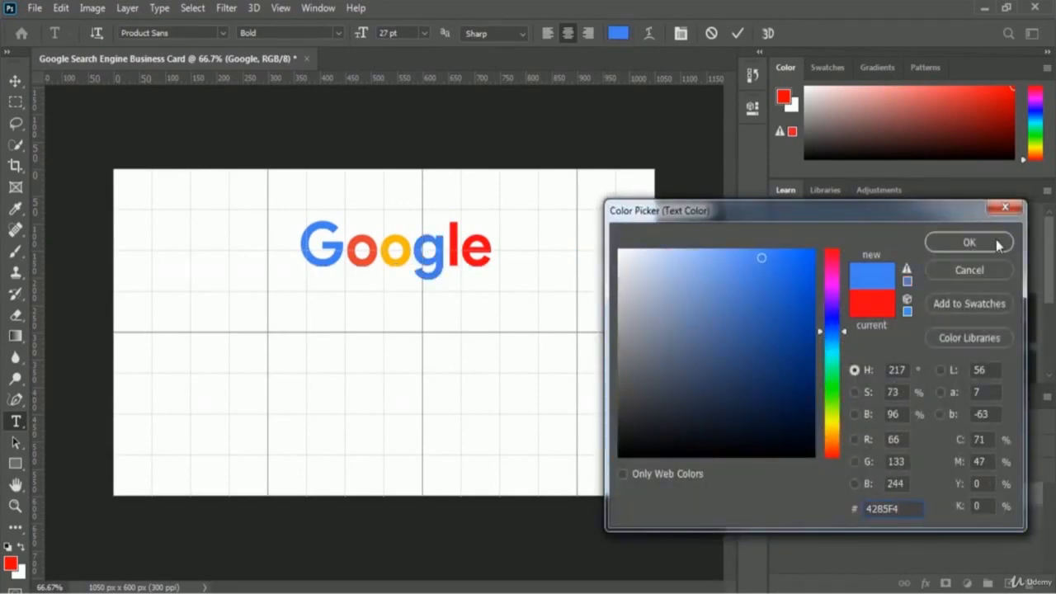
pyautogui.click(968, 243)
pyautogui.click(463, 255)
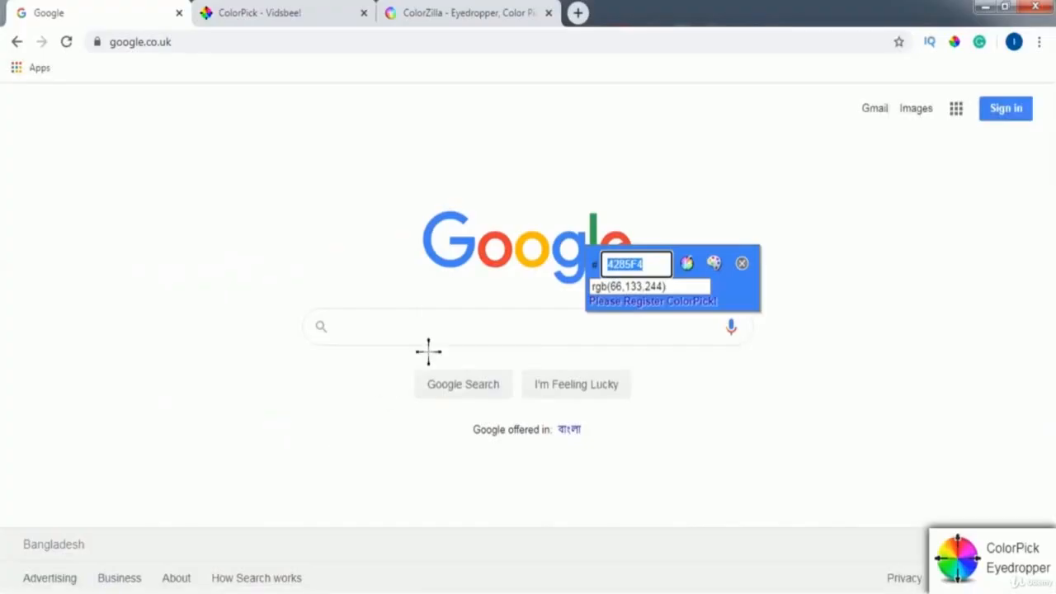
# - Copy the logo's green 34A853 with ColorPick and apply it to the l of Google
pyautogui.click(592, 221)
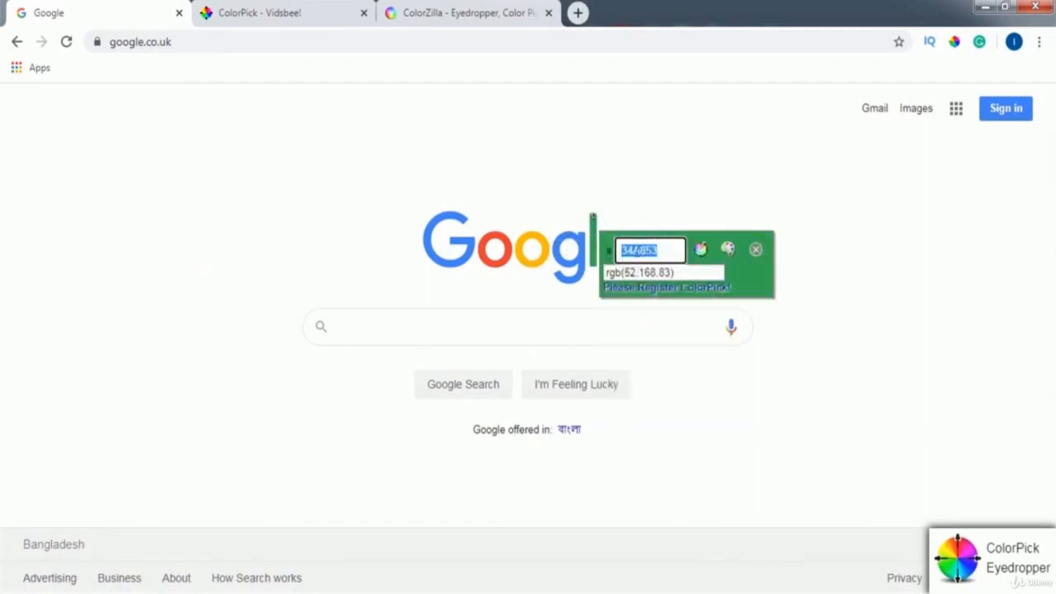
pyautogui.rightClick(655, 252)
pyautogui.click(666, 261)
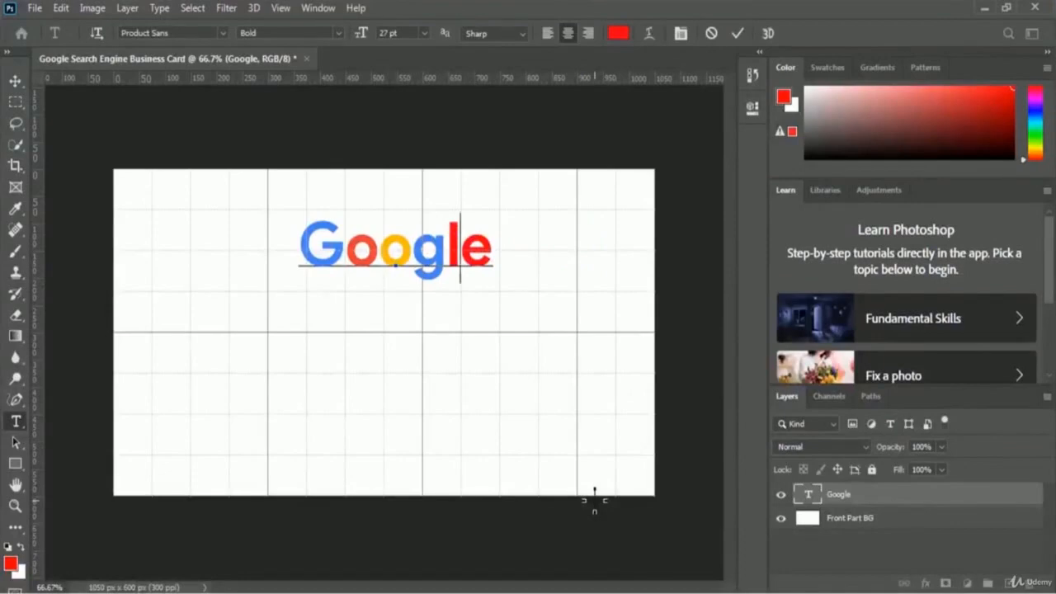
pyautogui.hotkey('shift', 'Left')
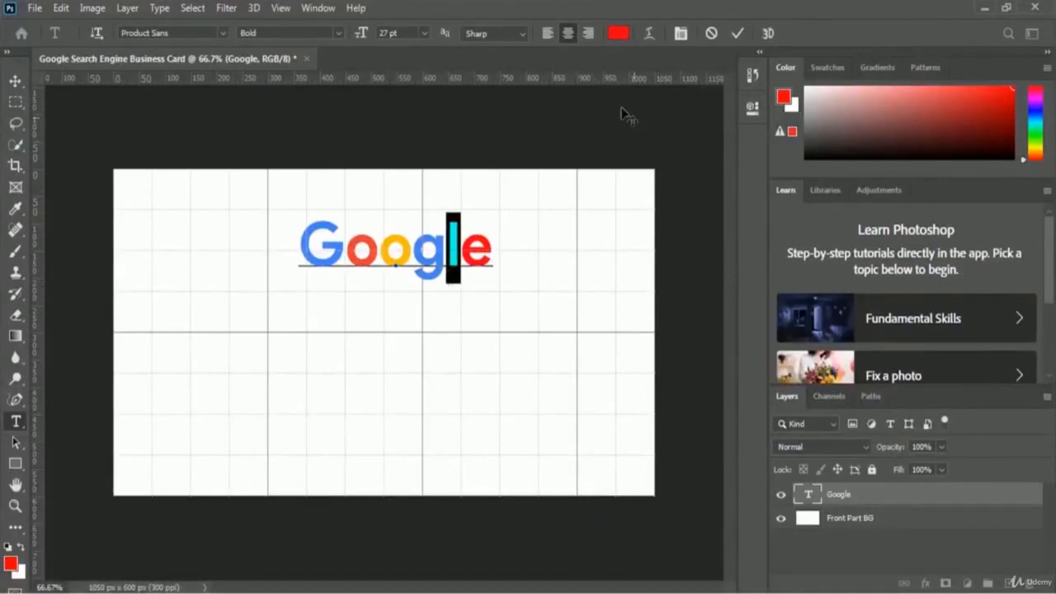
pyautogui.click(617, 34)
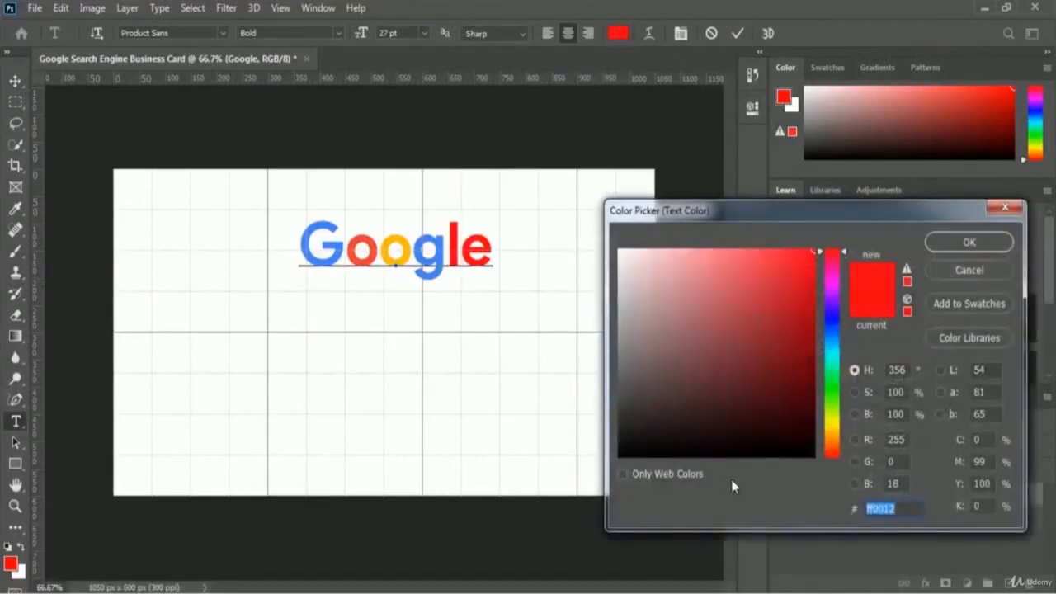
pyautogui.hotkey('ctrl', 'v')
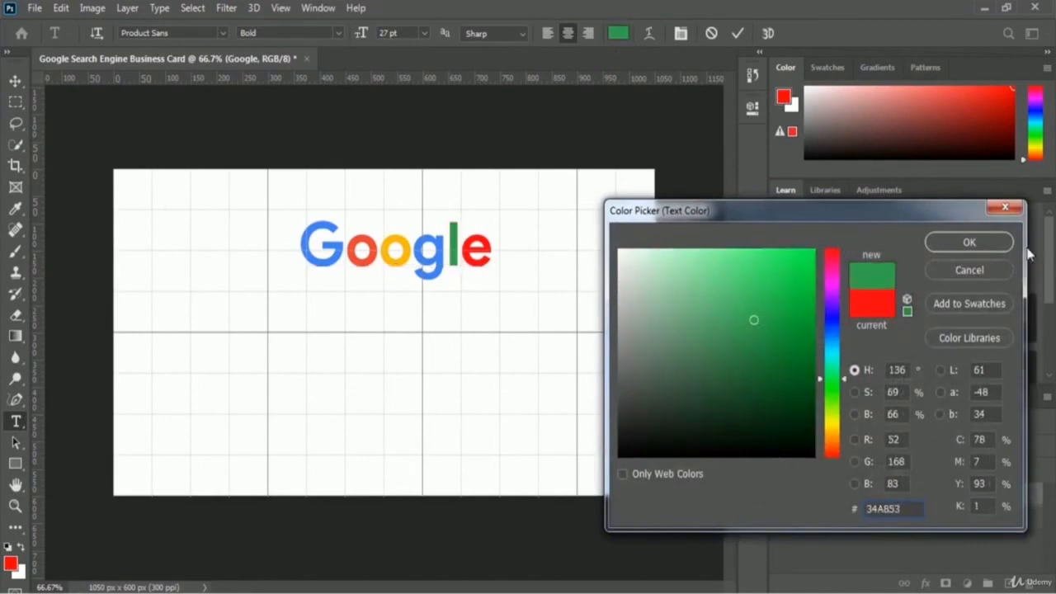
pyautogui.click(970, 242)
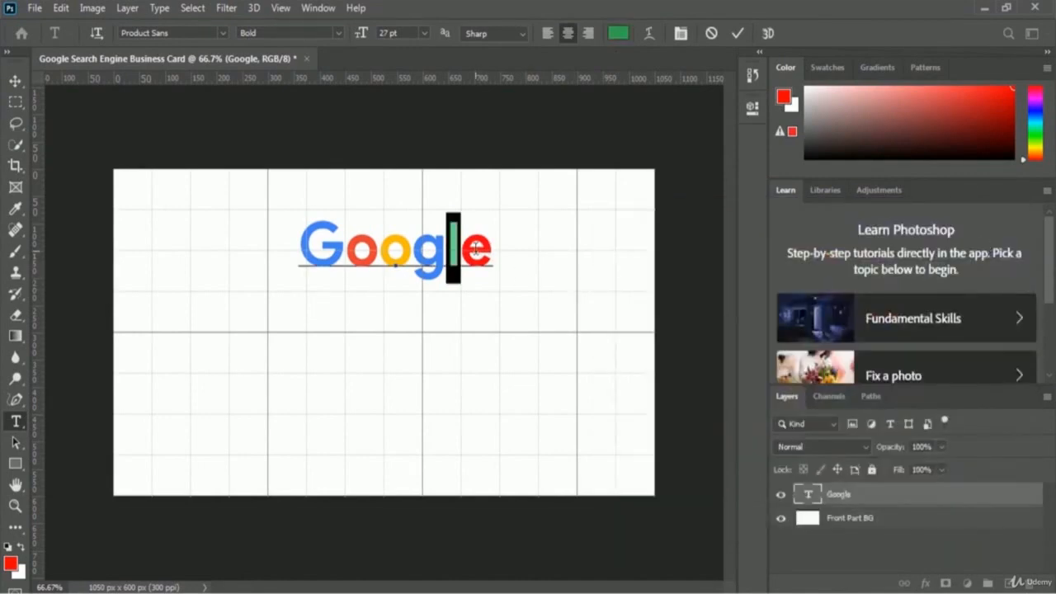
pyautogui.click(497, 252)
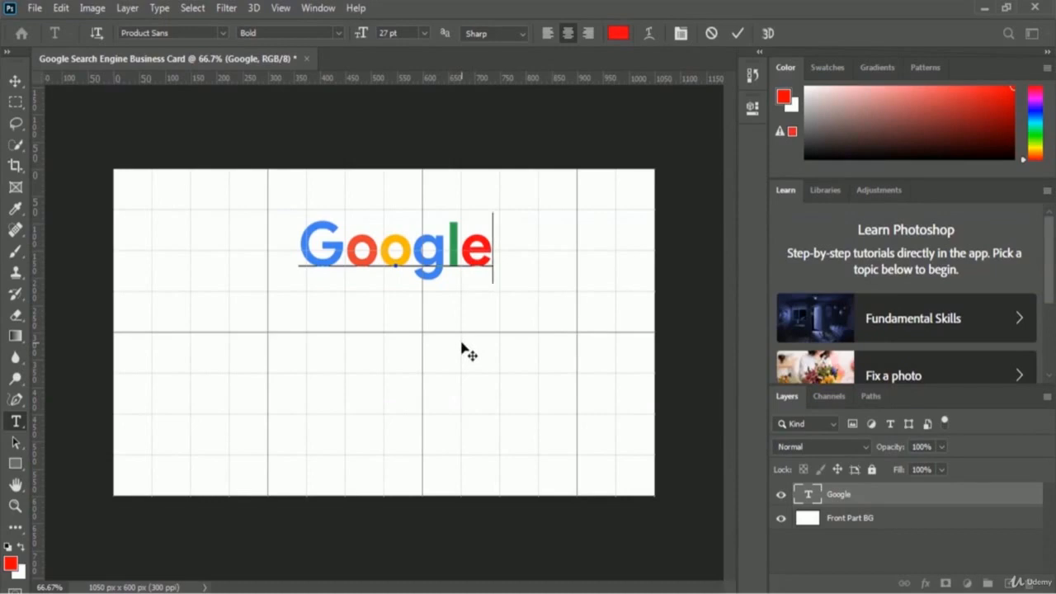
# - Delete the final e so the type layer reads Googl, and commit it
pyautogui.hotkey('alt', 'Tab')
pyautogui.press('BackSpace')
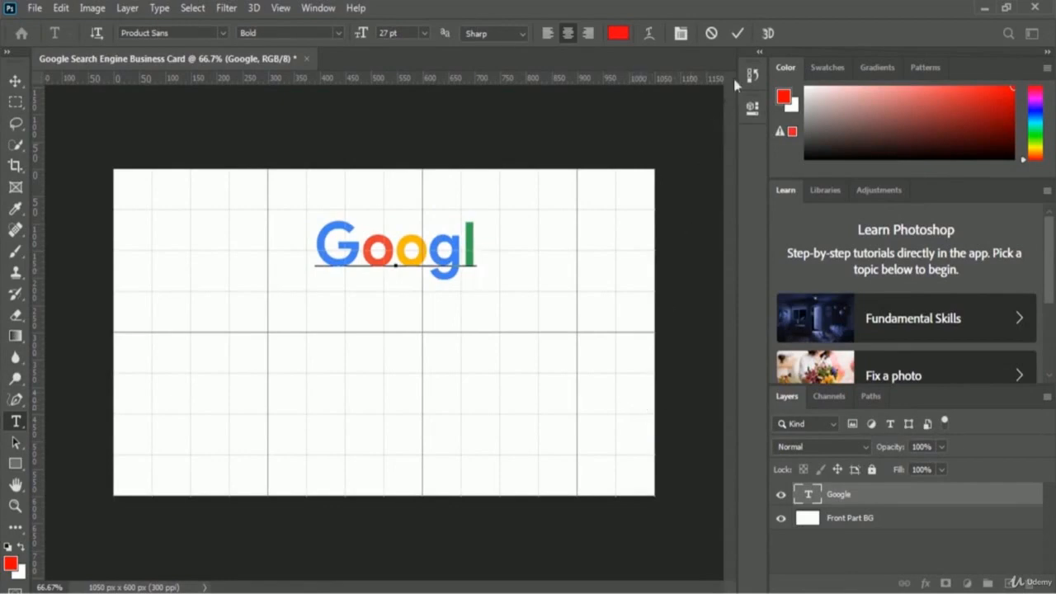
pyautogui.click(738, 33)
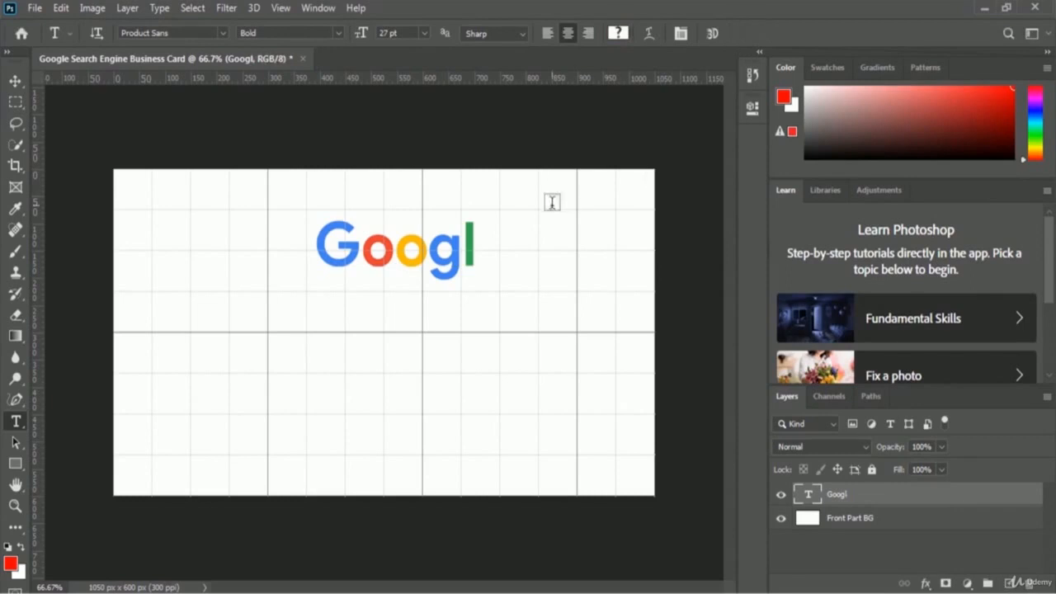
# - Add a separate black 'e' text layer just after Googl
pyautogui.click(497, 251)
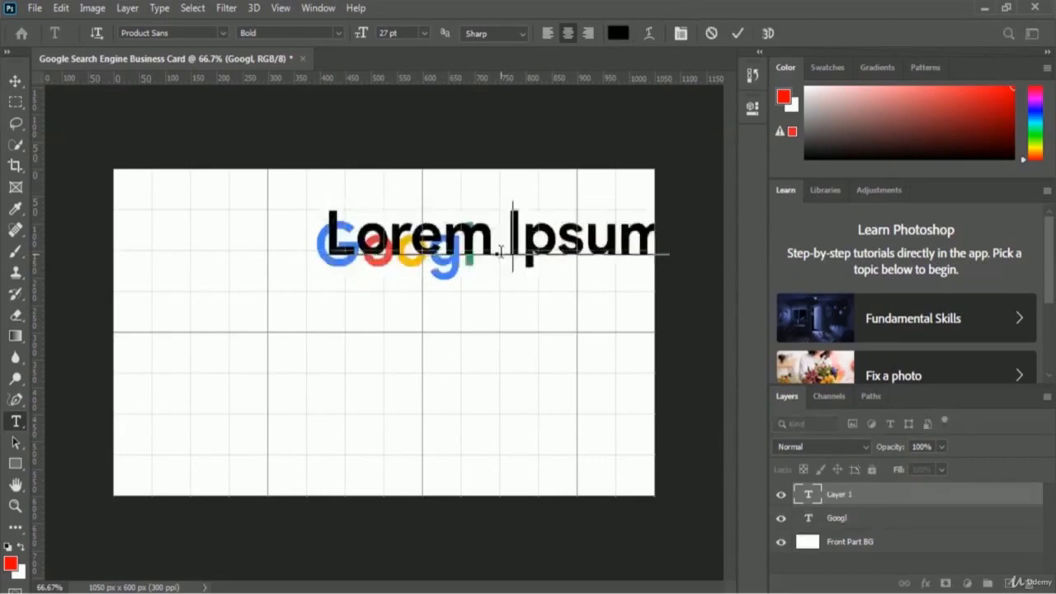
pyautogui.write('e')
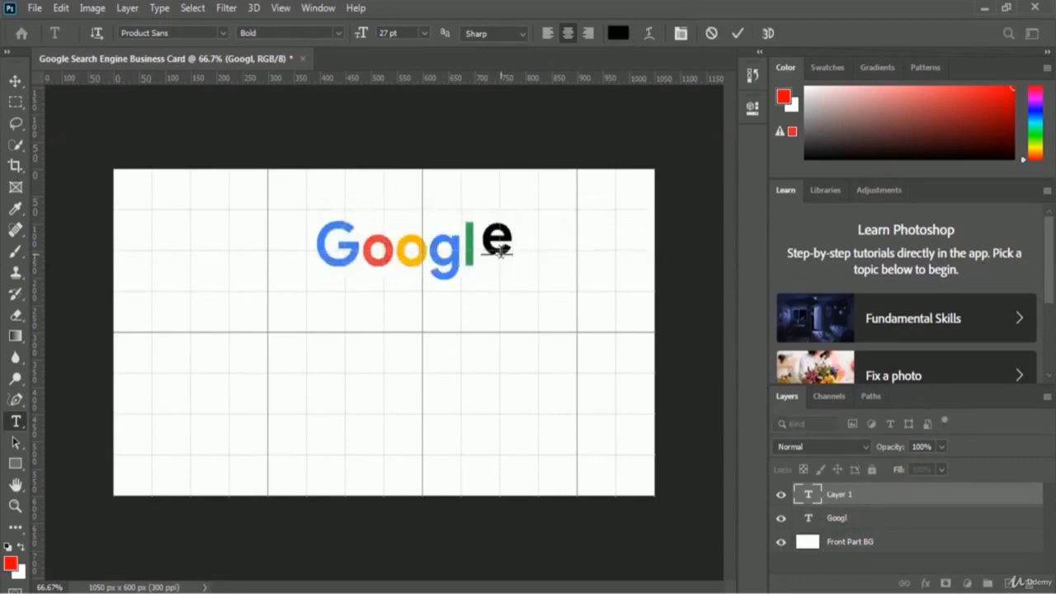
pyautogui.click(737, 34)
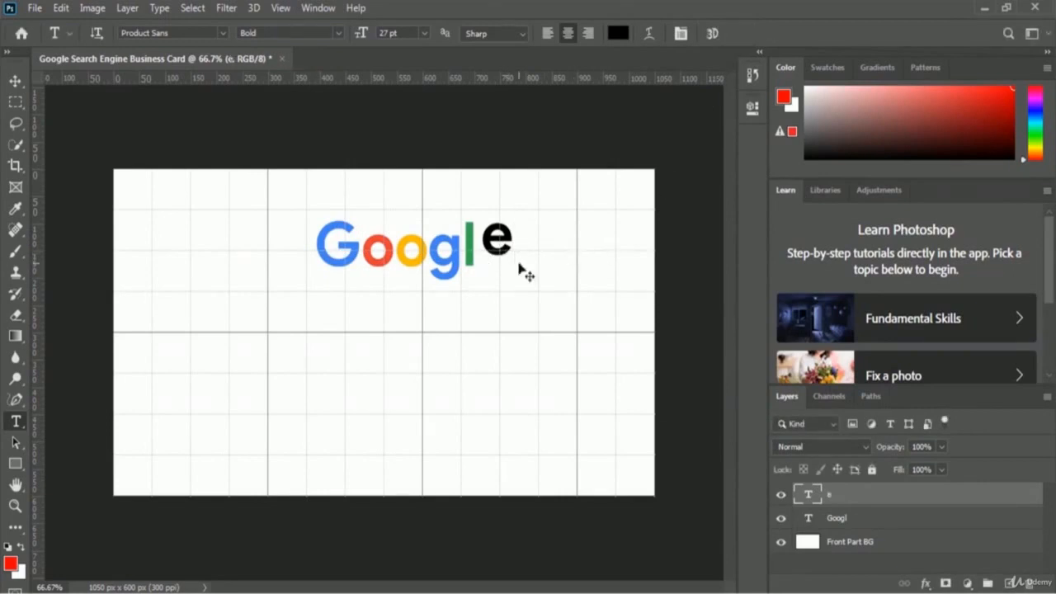
# - Nudge the e into place and tilt it about -18.89° like the logo's e
pyautogui.hotkey('ctrl', 't')
pyautogui.press('Down')
pyautogui.press('Down')
pyautogui.press('Down')
pyautogui.press('Down')
pyautogui.press('Down')
pyautogui.press('Down')
pyautogui.press('Down')
pyautogui.press('Down')
pyautogui.press('Down')
pyautogui.press('Down')
pyautogui.press('Down')
pyautogui.press('Down')
pyautogui.press('Down')
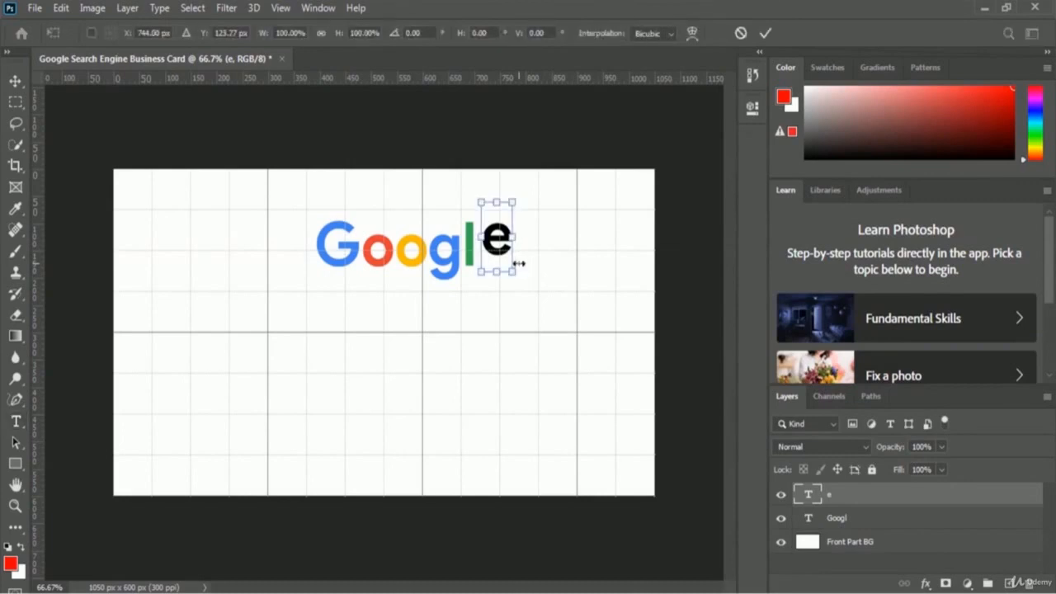
pyautogui.press('Down')
pyautogui.press('Down')
pyautogui.press('Down')
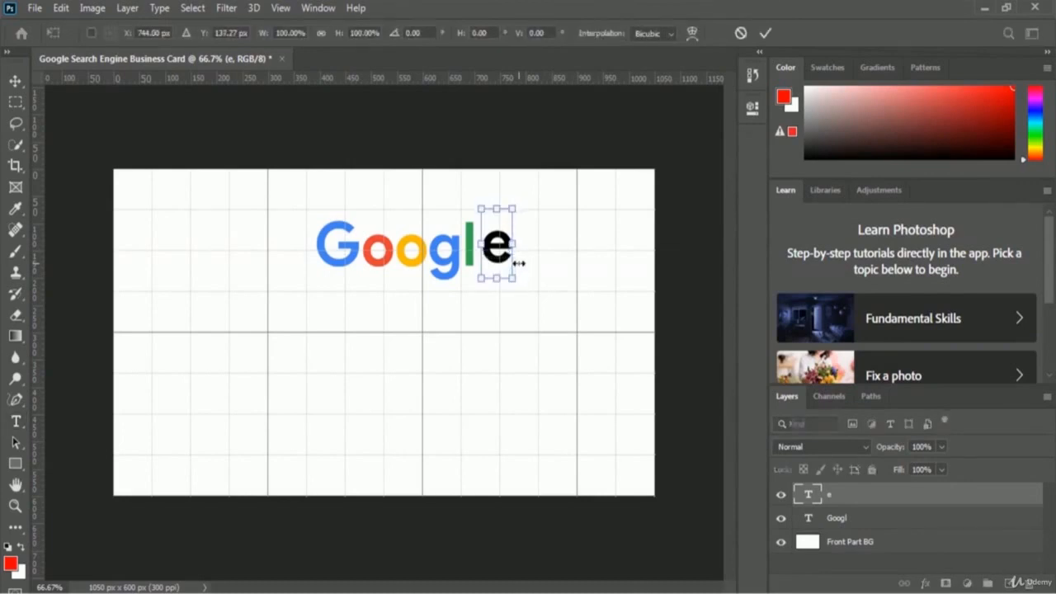
pyautogui.press('Left')
pyautogui.press('Left')
pyautogui.press('Left')
pyautogui.press('Left')
pyautogui.press('Left')
pyautogui.press('Left')
pyautogui.press('Left')
pyautogui.press('Left')
pyautogui.press('Left')
pyautogui.press('Left')
pyautogui.press('Left')
pyautogui.press('Left')
pyautogui.press('Left')
pyautogui.press('Left')
pyautogui.press('Left')
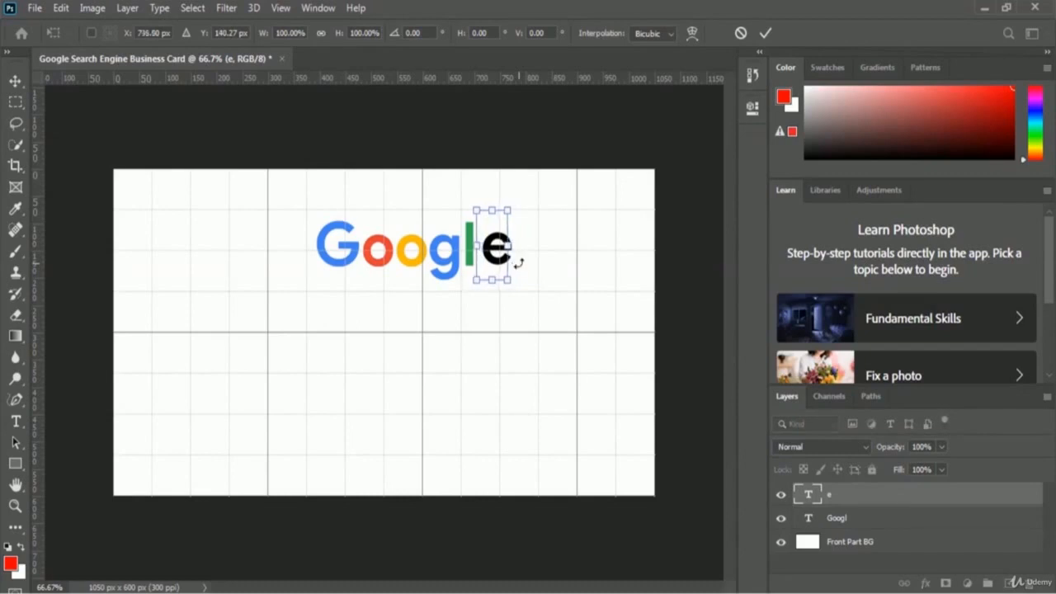
pyautogui.press('Right')
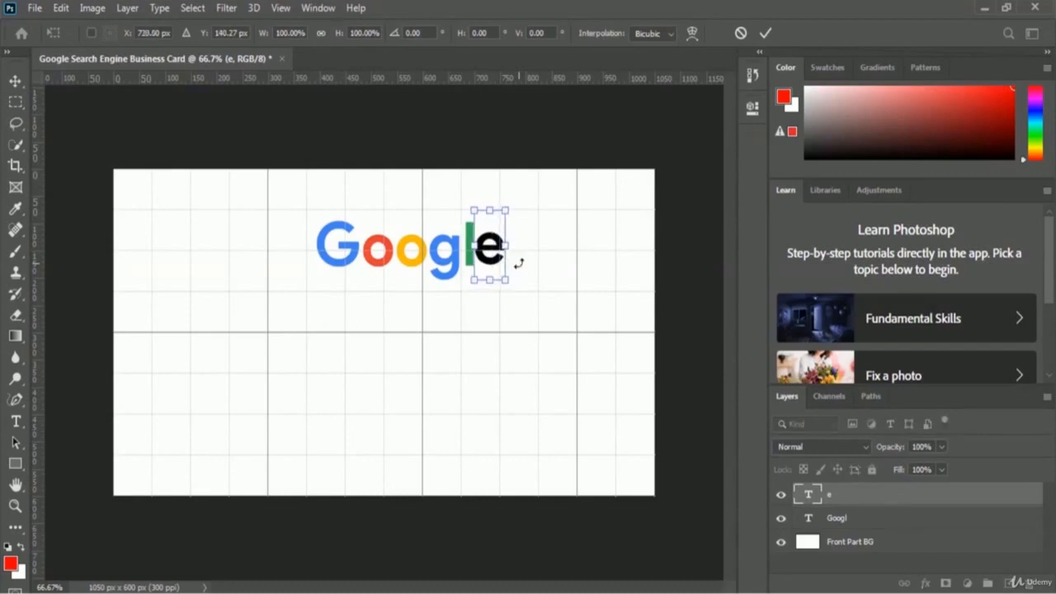
pyautogui.press('Right')
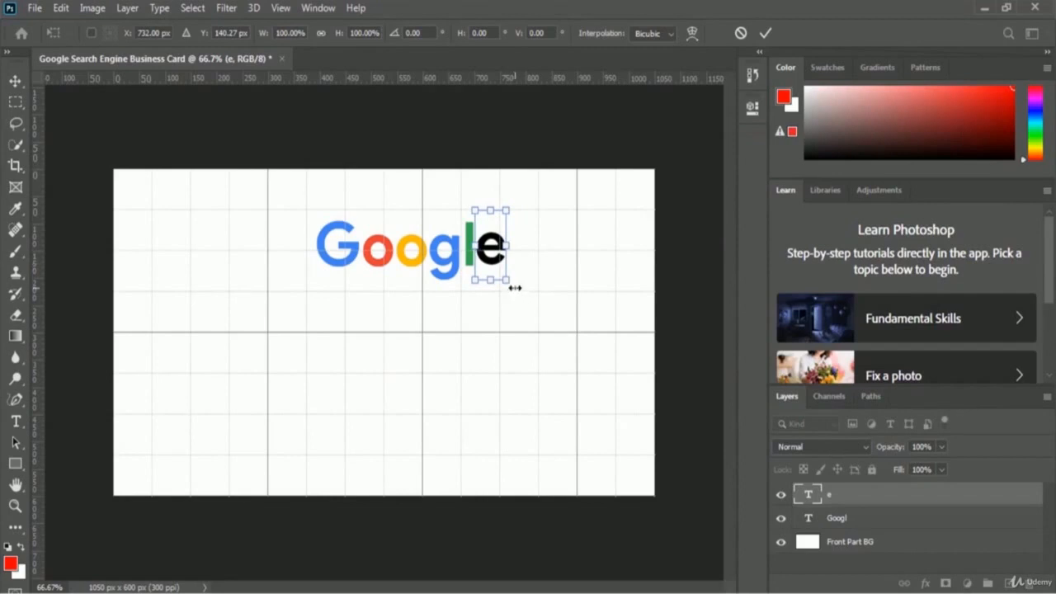
pyautogui.moveTo(518, 281); pyautogui.dragTo(536, 275)
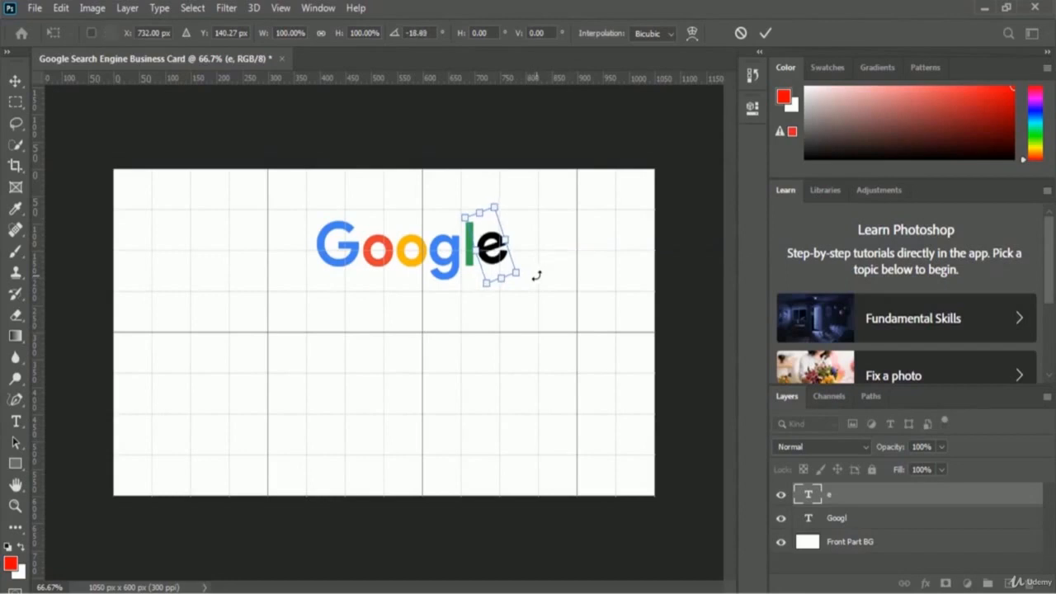
pyautogui.click(764, 34)
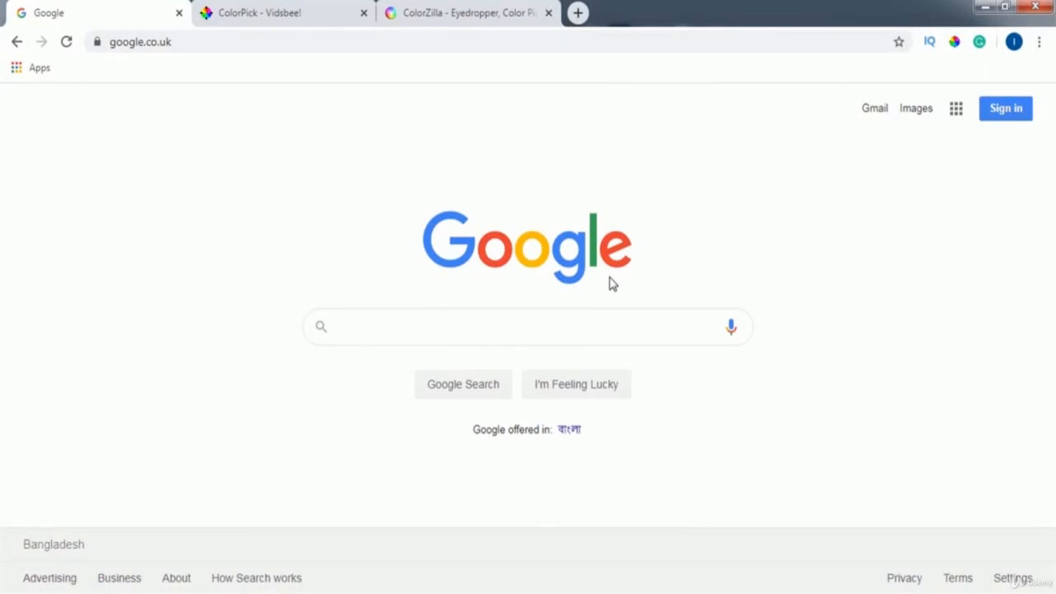
# - Copy the logo's red EA4335 with ColorPick and apply it as the e's text colour
pyautogui.hotkey('alt', 'p')
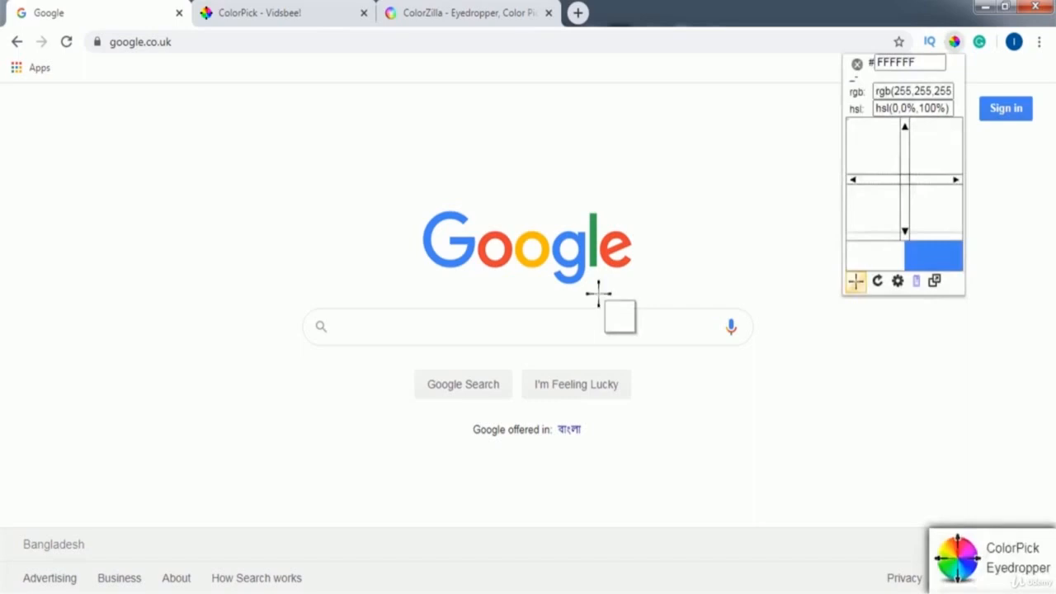
pyautogui.click(609, 258)
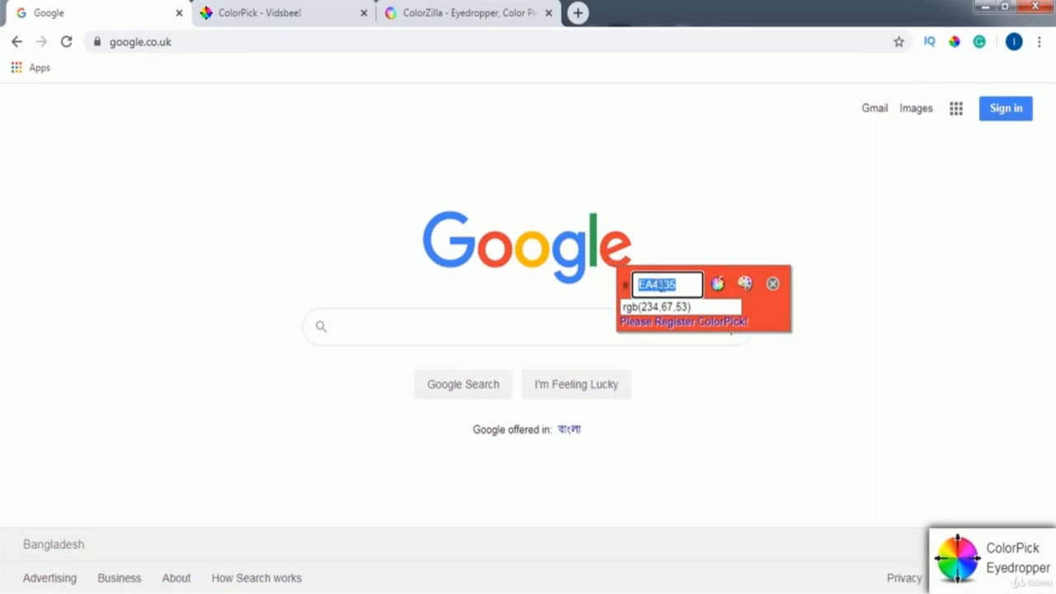
pyautogui.rightClick(660, 285)
pyautogui.click(724, 306)
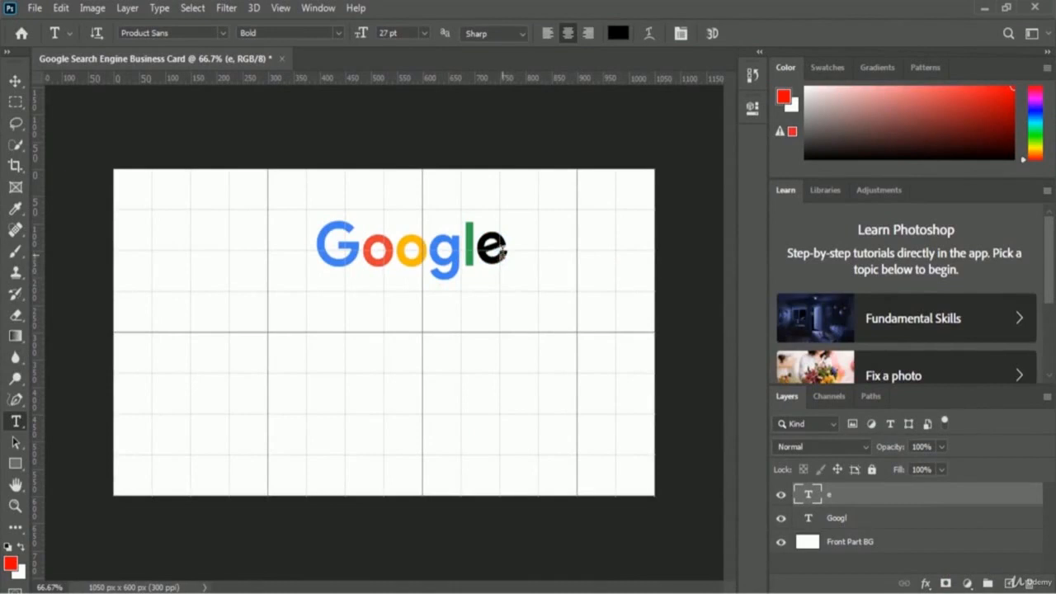
pyautogui.click(505, 251)
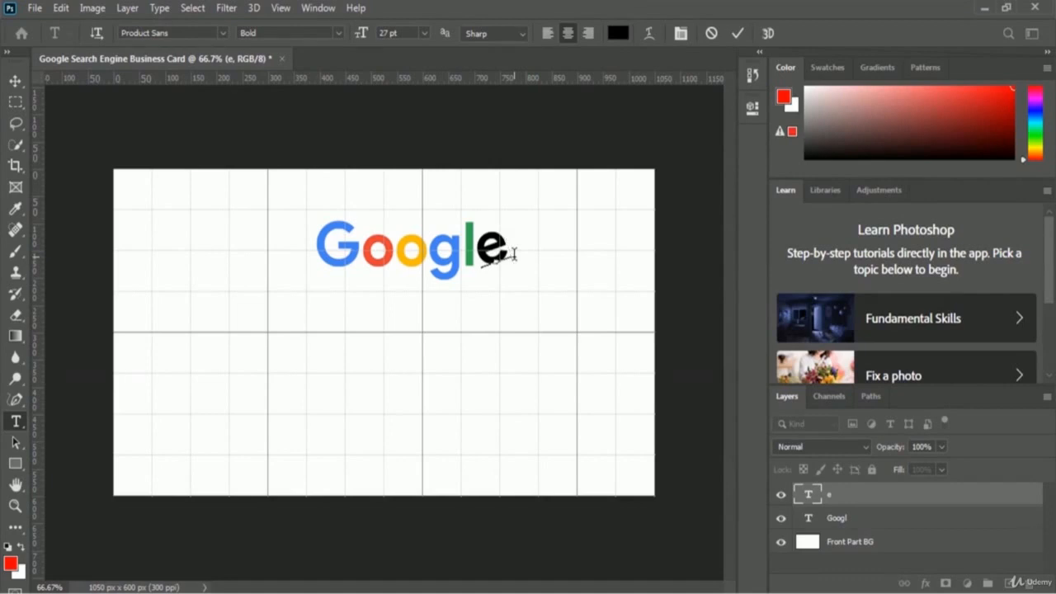
pyautogui.hotkey('ctrl', 'a')
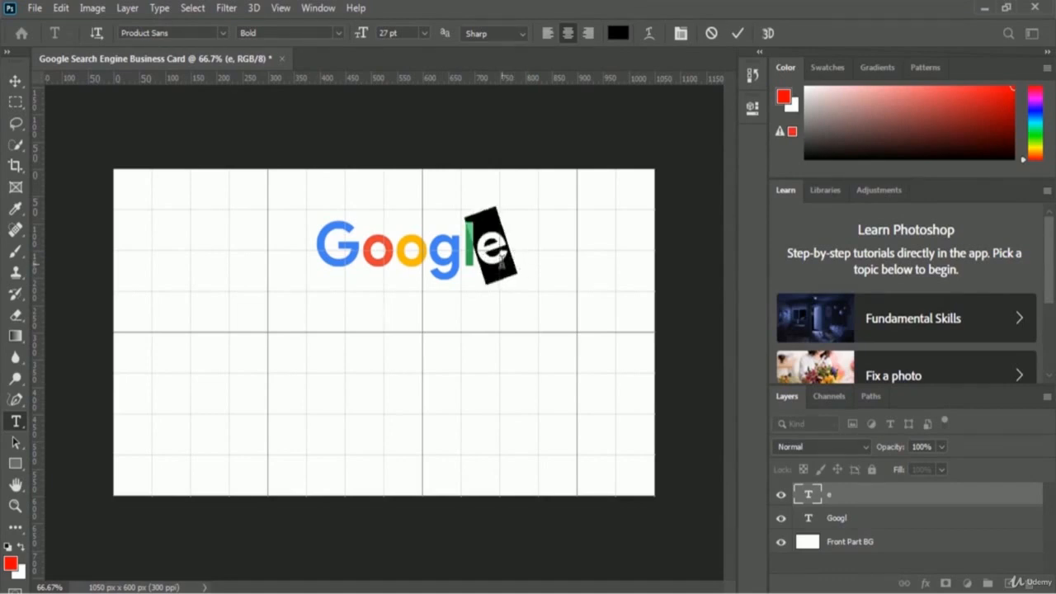
pyautogui.click(618, 35)
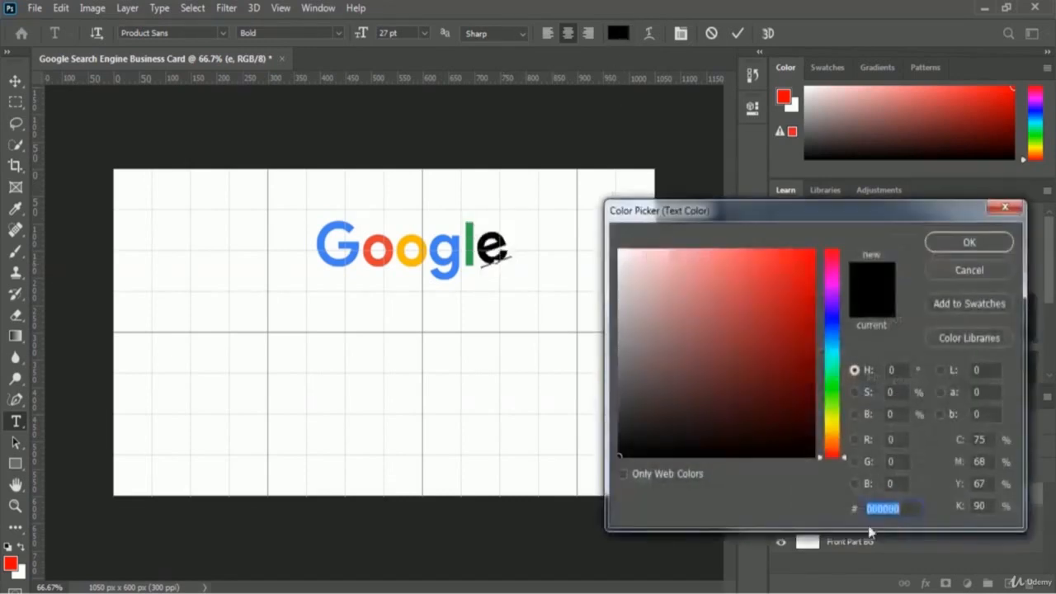
pyautogui.hotkey('ctrl', 'v')
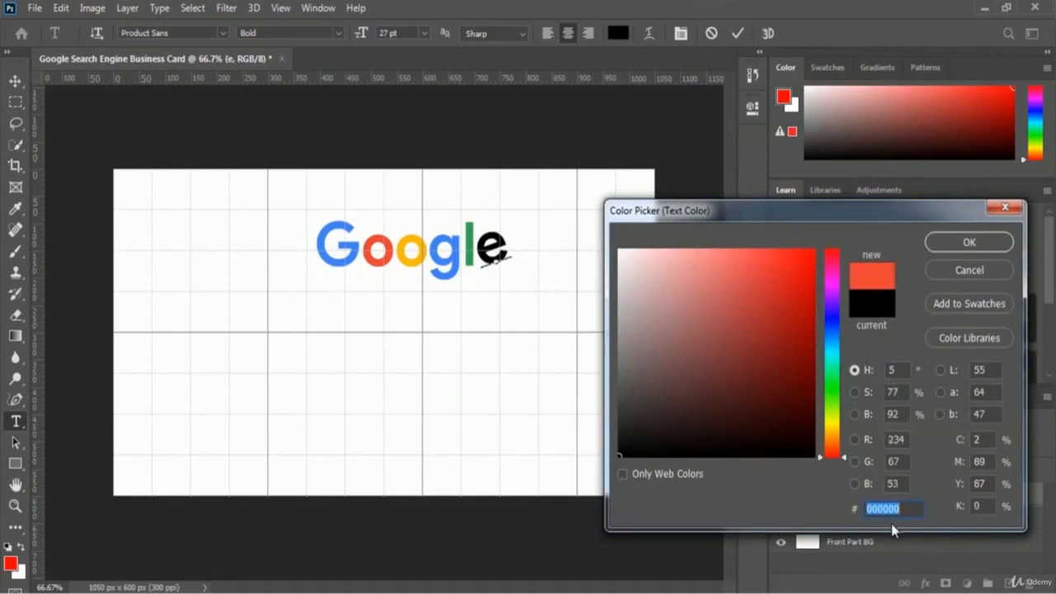
pyautogui.click(992, 245)
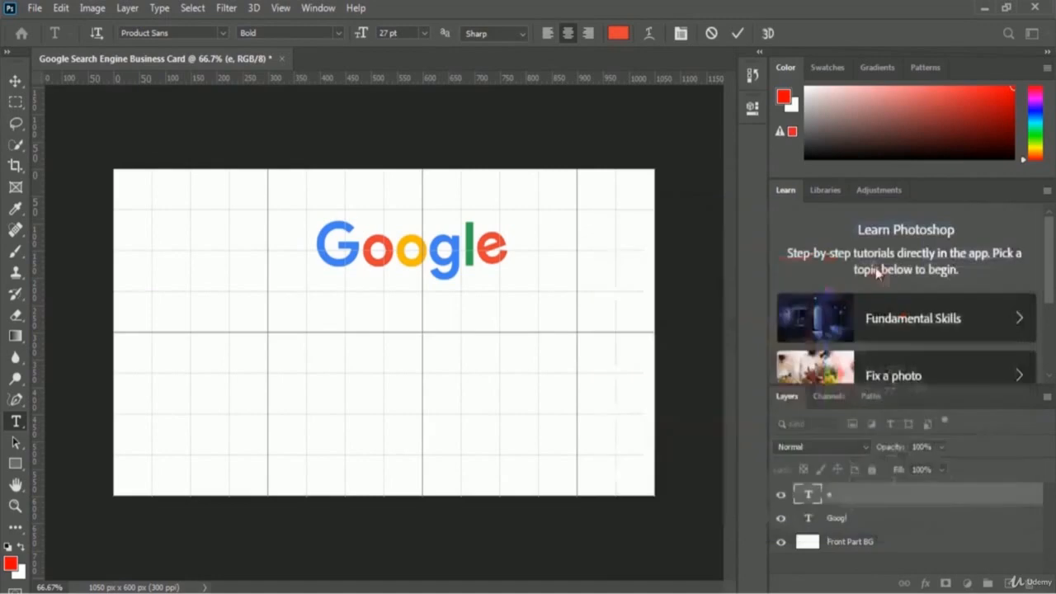
pyautogui.click(519, 245)
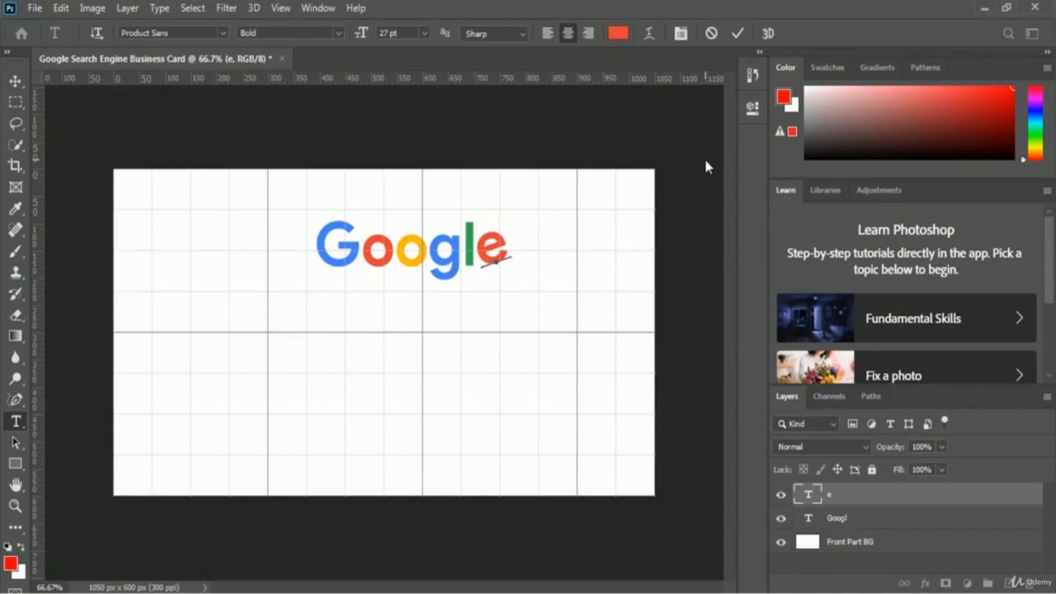
# - Commit the e, then convert the Googl and e layers into one smart object
pyautogui.click(737, 35)
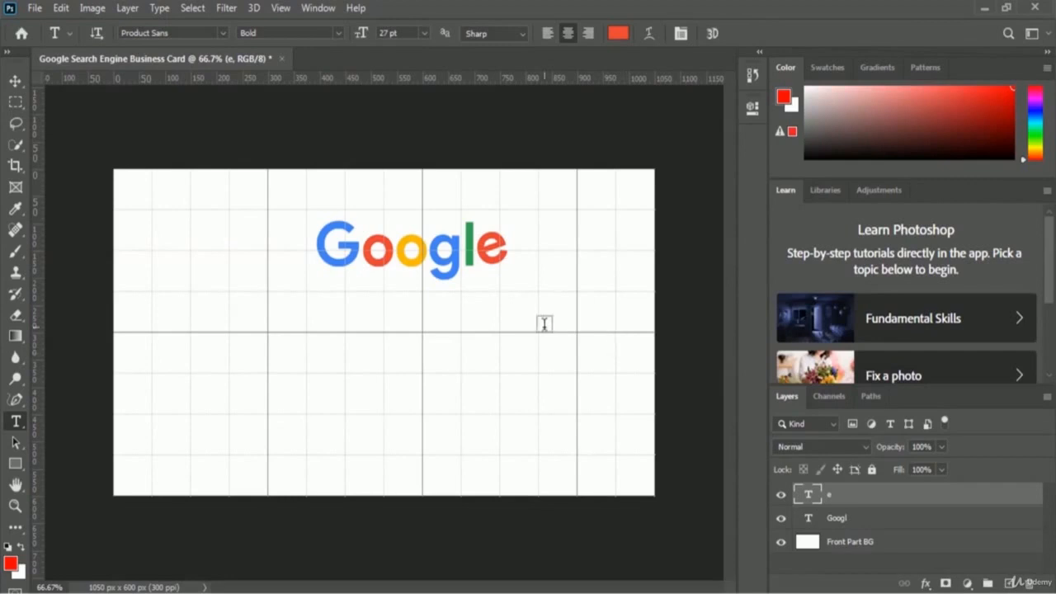
pyautogui.keyDown('shift'); pyautogui.click(840, 520); pyautogui.keyUp('shift')
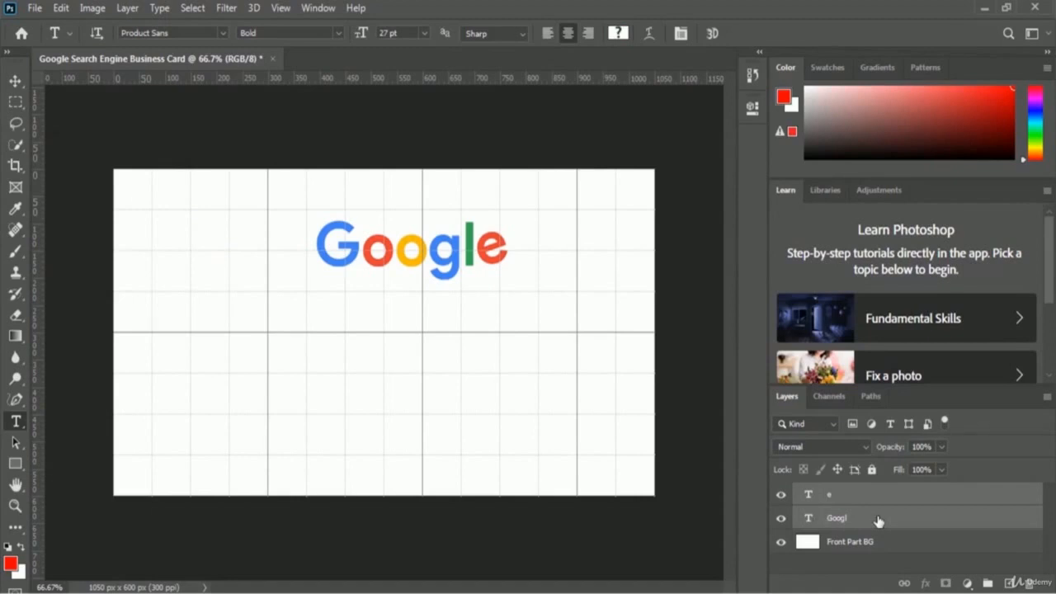
pyautogui.rightClick(878, 520)
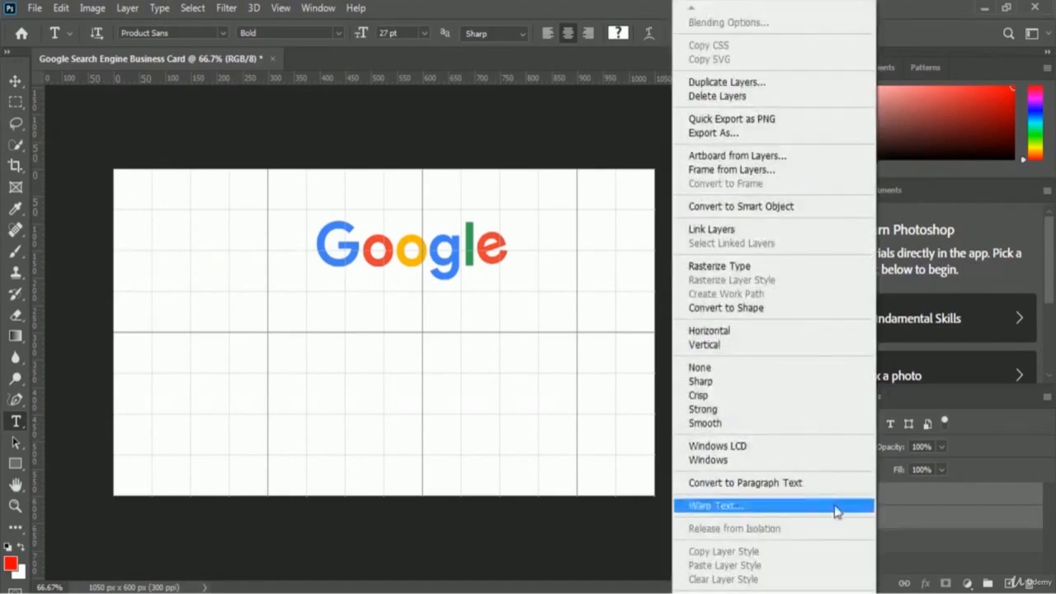
pyautogui.click(814, 208)
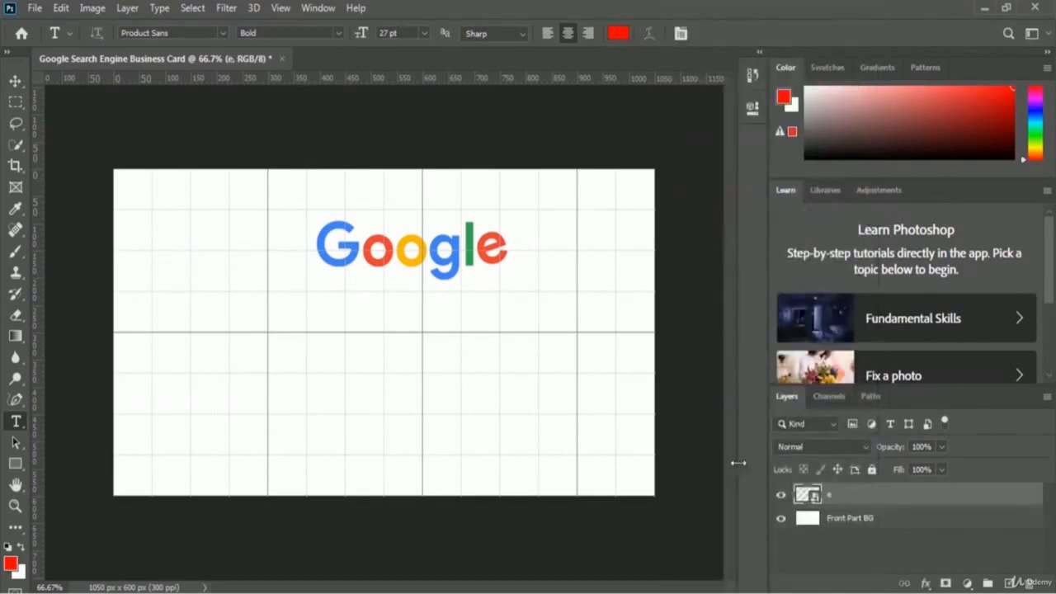
# - Rename the combined smart object layer to 'Google Logo'
pyautogui.doubleClick(840, 497)
pyautogui.write('Google Logo')
pyautogui.press('Return')
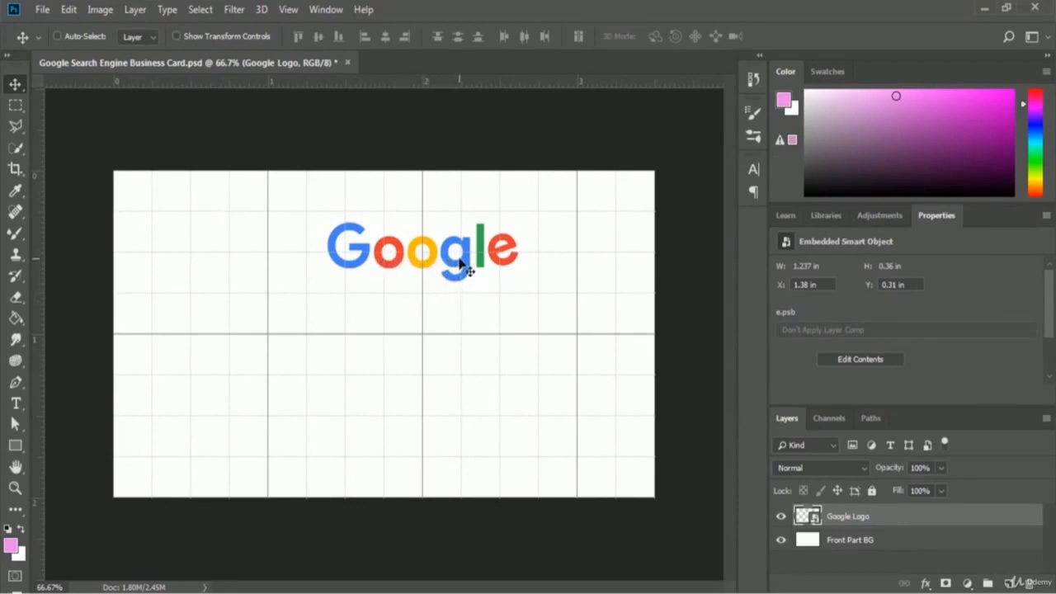
pyautogui.click(290, 10)
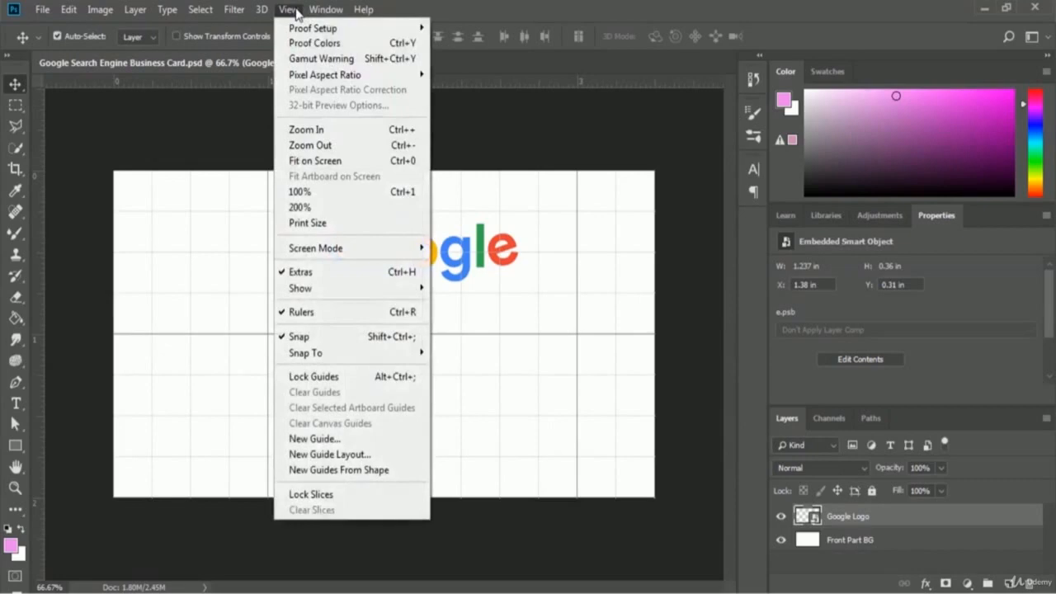
pyautogui.moveTo(324, 295)
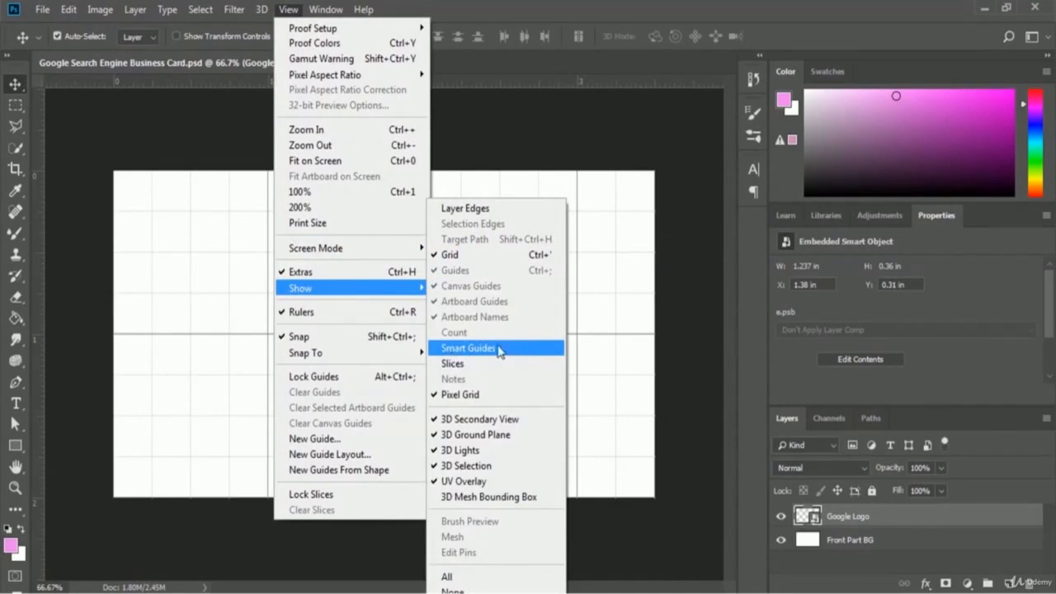
pyautogui.click(499, 350)
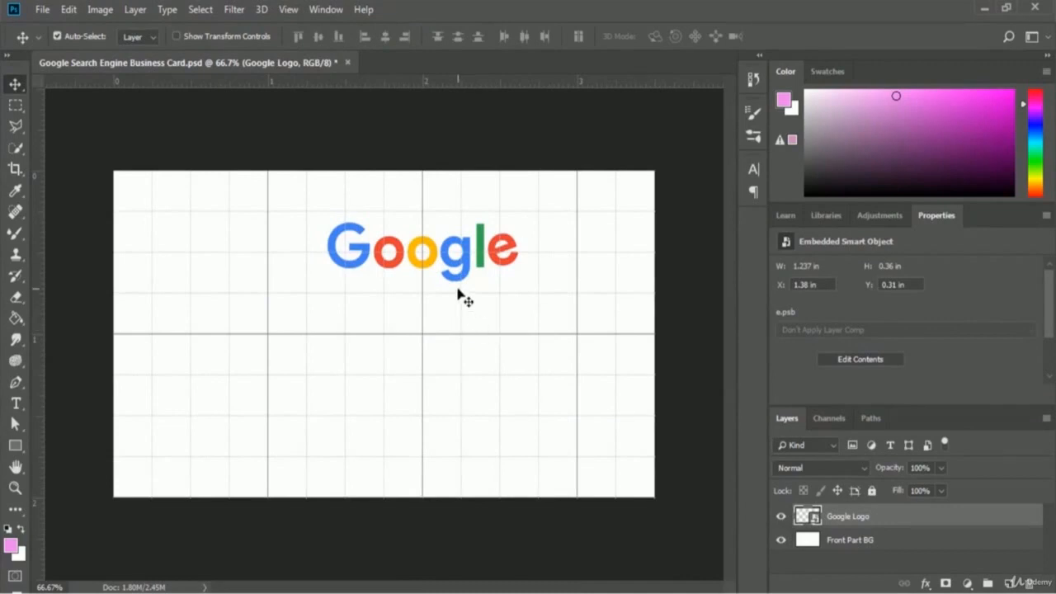
pyautogui.press('ctrl')
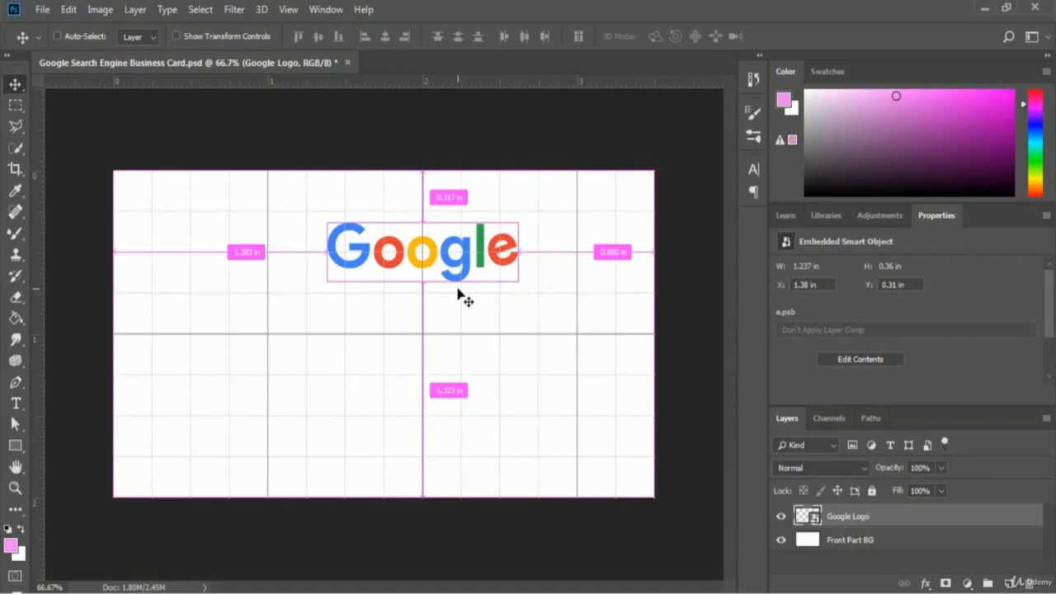
pyautogui.press('ctrl')
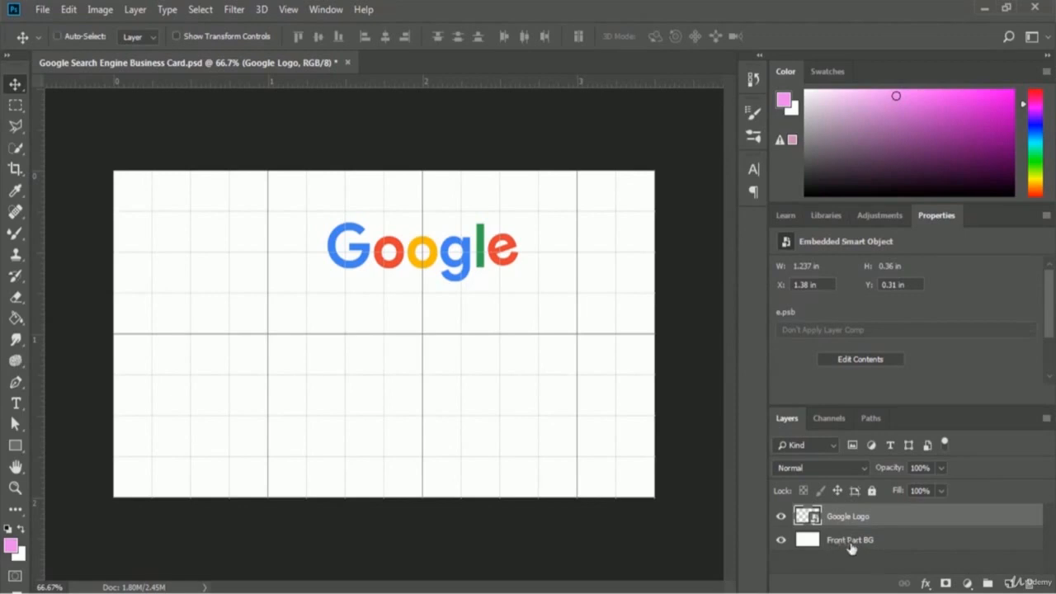
# - Select Google Logo with Front Part BG and align their horizontal centres
pyautogui.keyDown('ctrl'); pyautogui.click(852, 541); pyautogui.keyUp('ctrl')
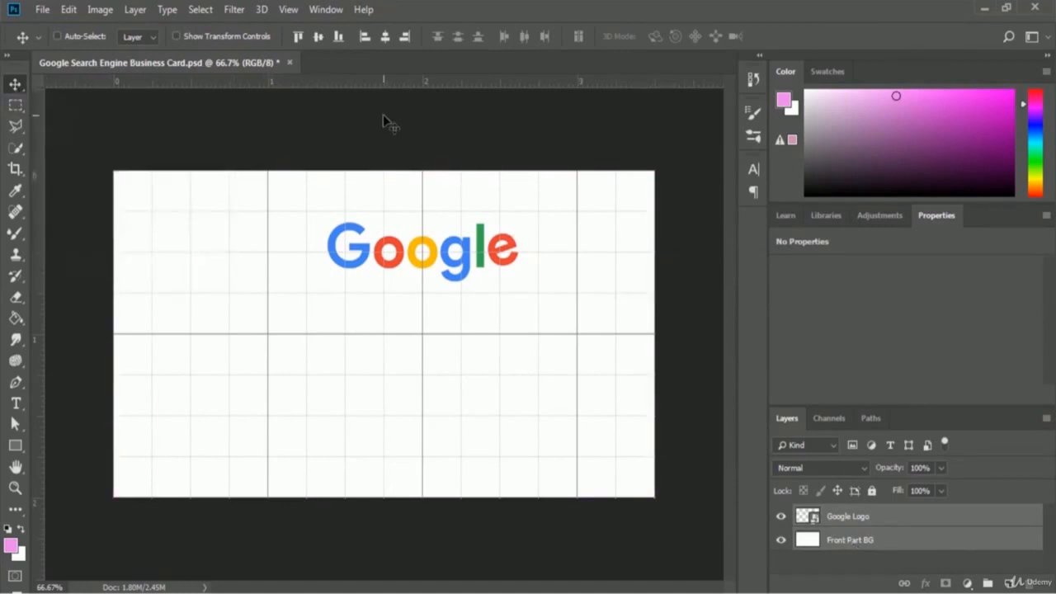
pyautogui.click(385, 36)
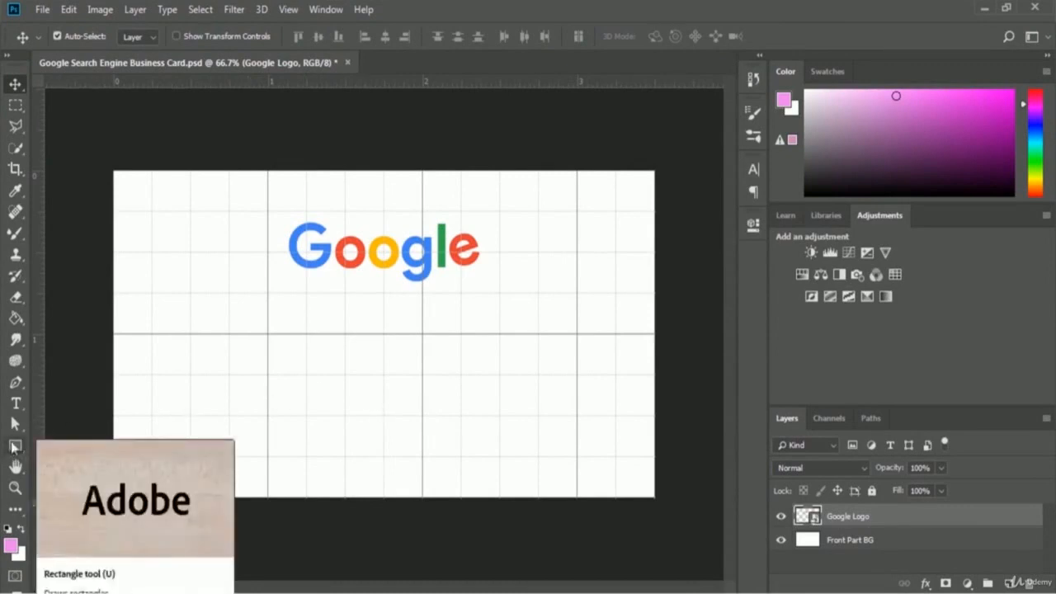
# - Draw a 750 × 75 px rectangle below the logo with 35 px rounded corners
pyautogui.click(15, 446)
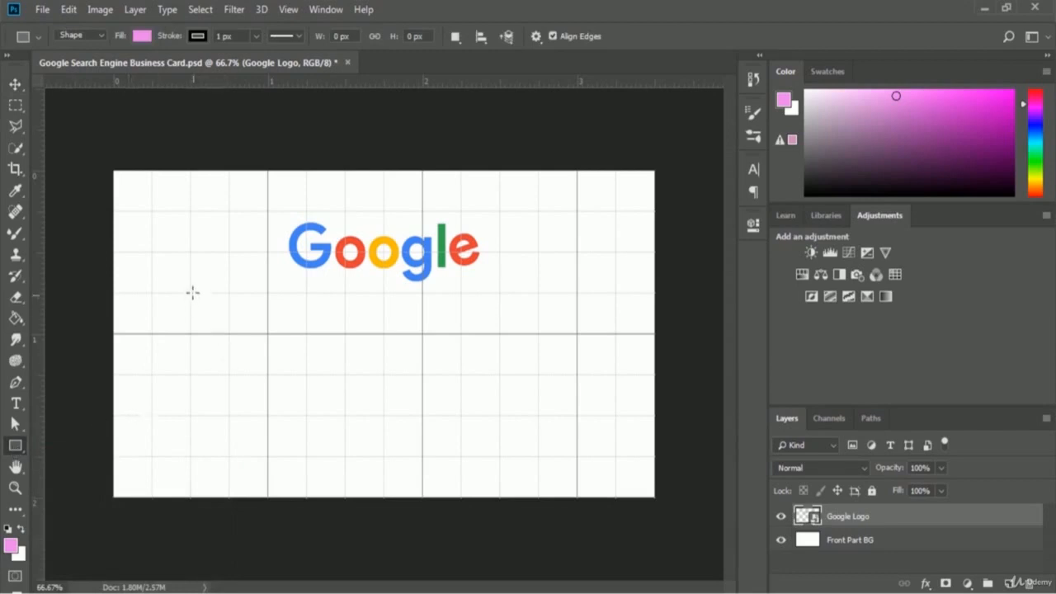
pyautogui.moveTo(191, 292); pyautogui.dragTo(582, 326)
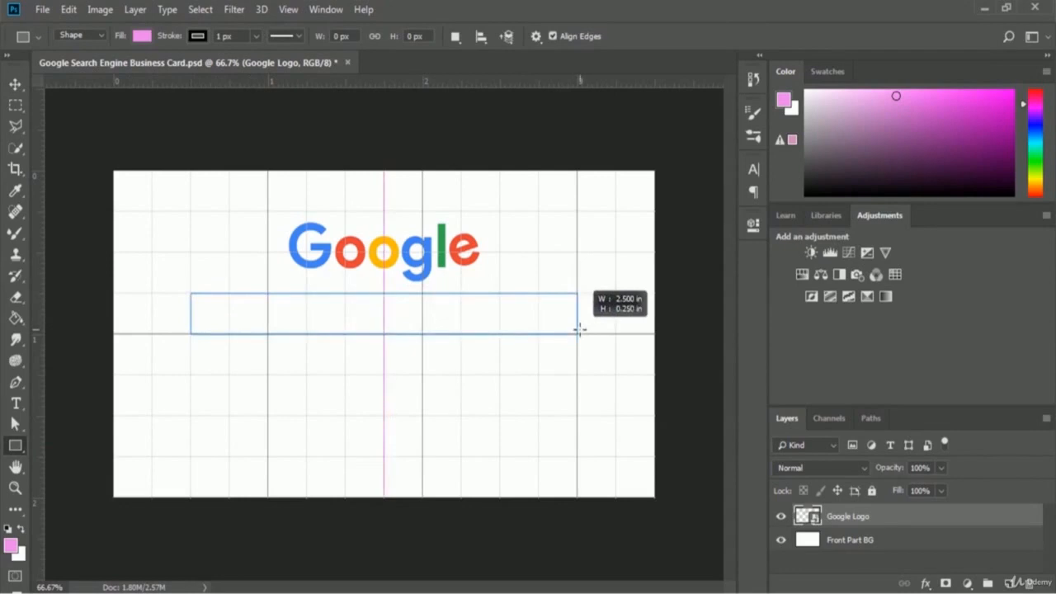
pyautogui.moveTo(580, 330); pyautogui.dragTo(580, 331)
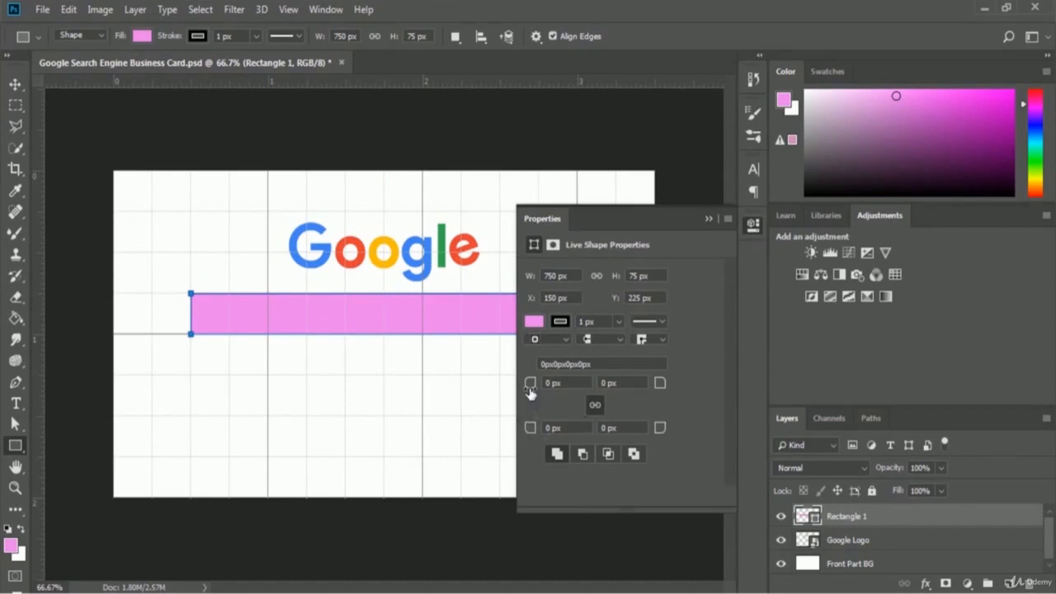
pyautogui.moveTo(531, 388); pyautogui.dragTo(557, 398)
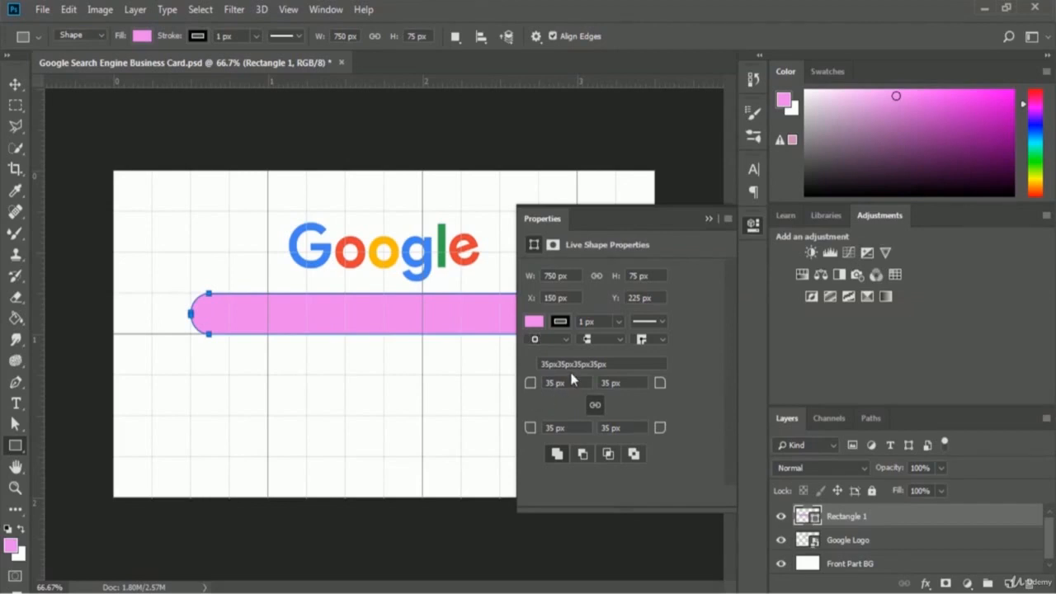
pyautogui.click(708, 219)
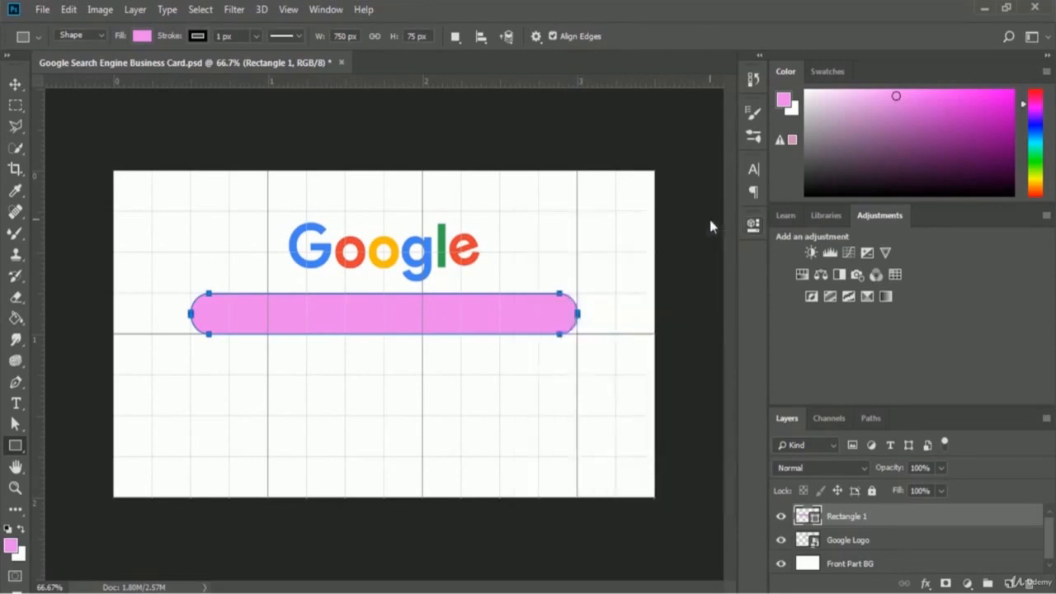
# - Remove the bar's fill and give it a black 3 px stroke
pyautogui.click(142, 38)
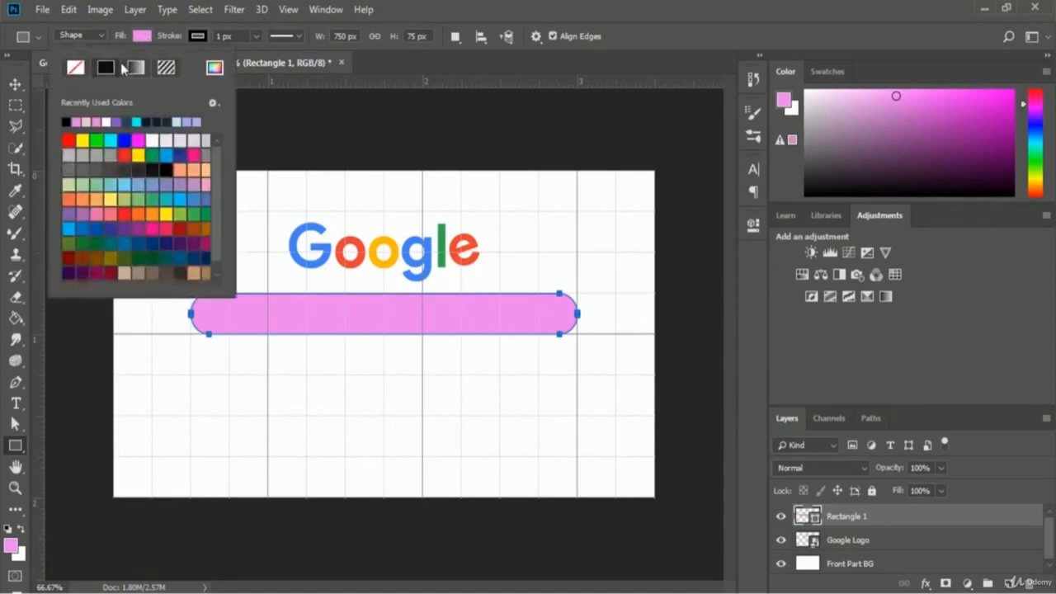
pyautogui.click(75, 69)
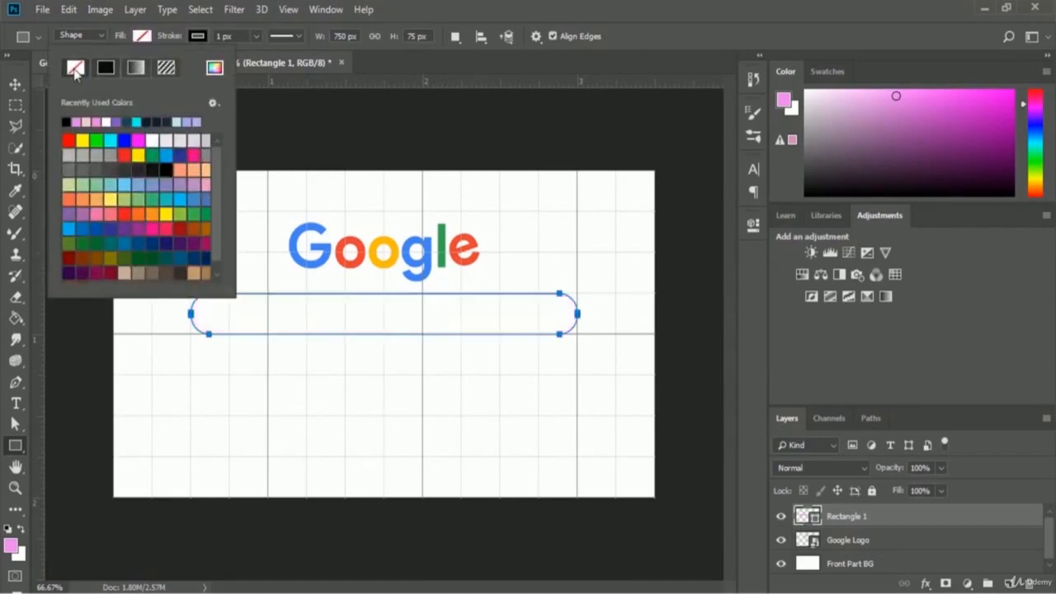
pyautogui.click(256, 35)
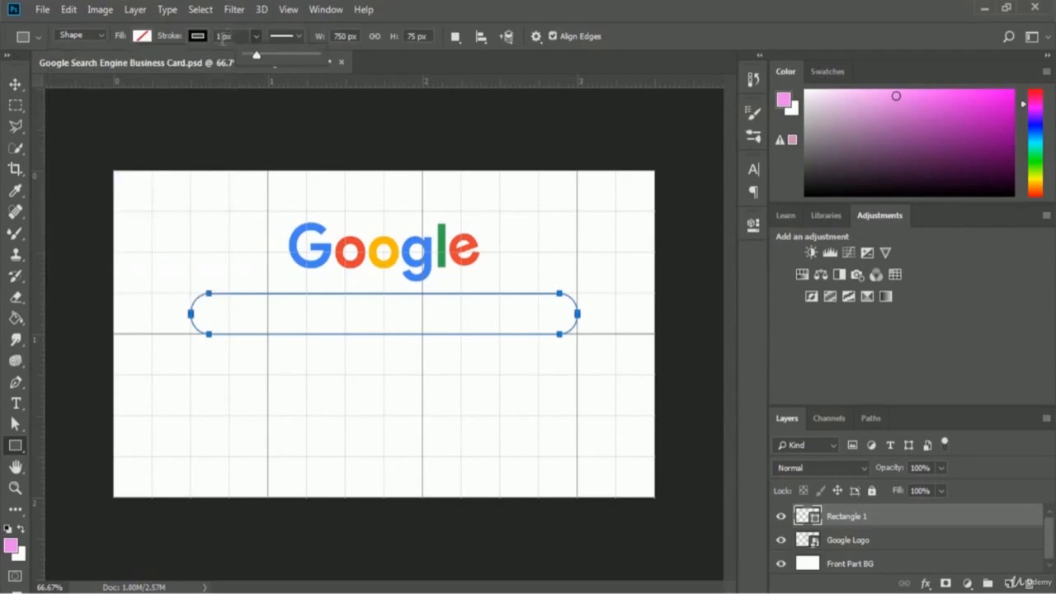
pyautogui.click(223, 37)
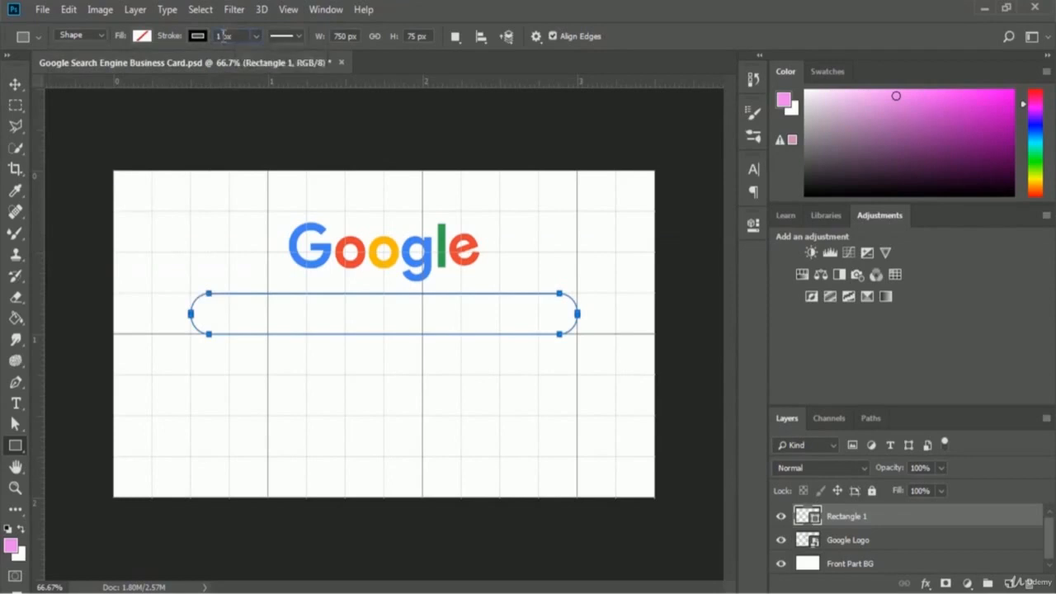
pyautogui.click(224, 37)
pyautogui.write('3')
pyautogui.press('Return')
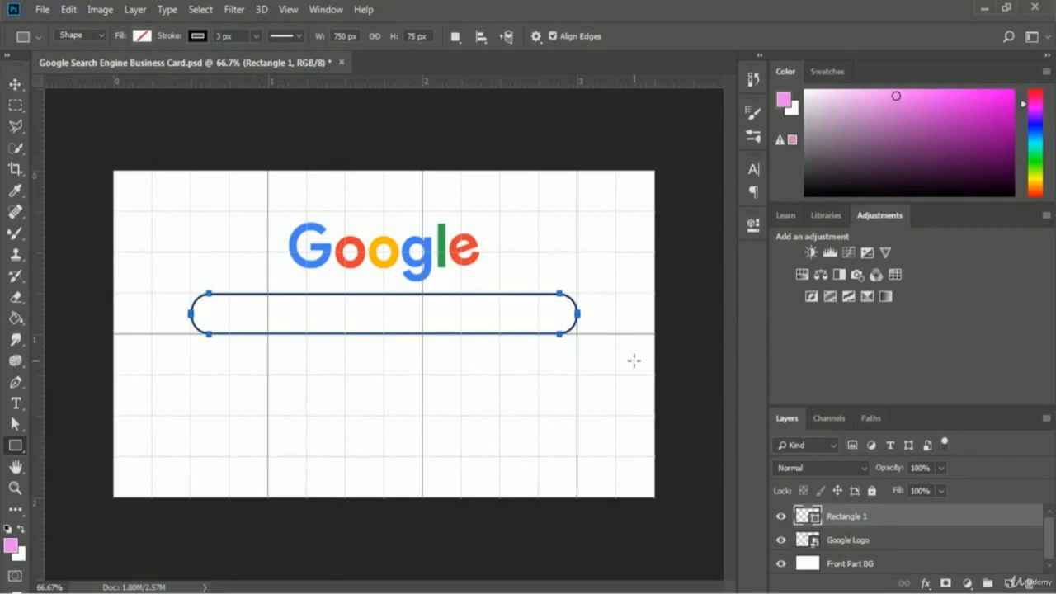
pyautogui.hotkey('ctrl', 'Return')
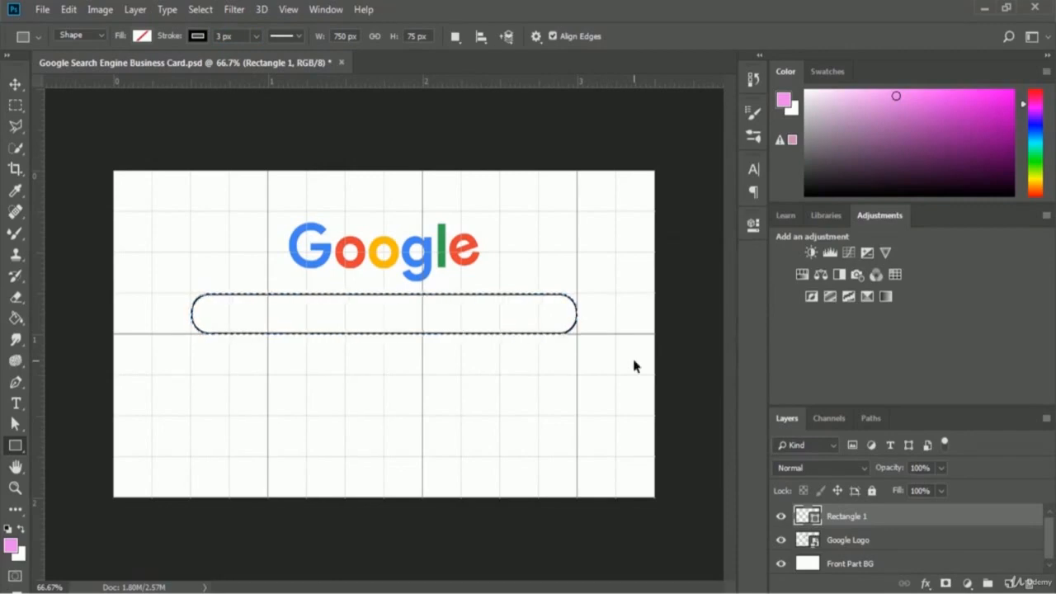
pyautogui.hotkey('ctrl', 'd')
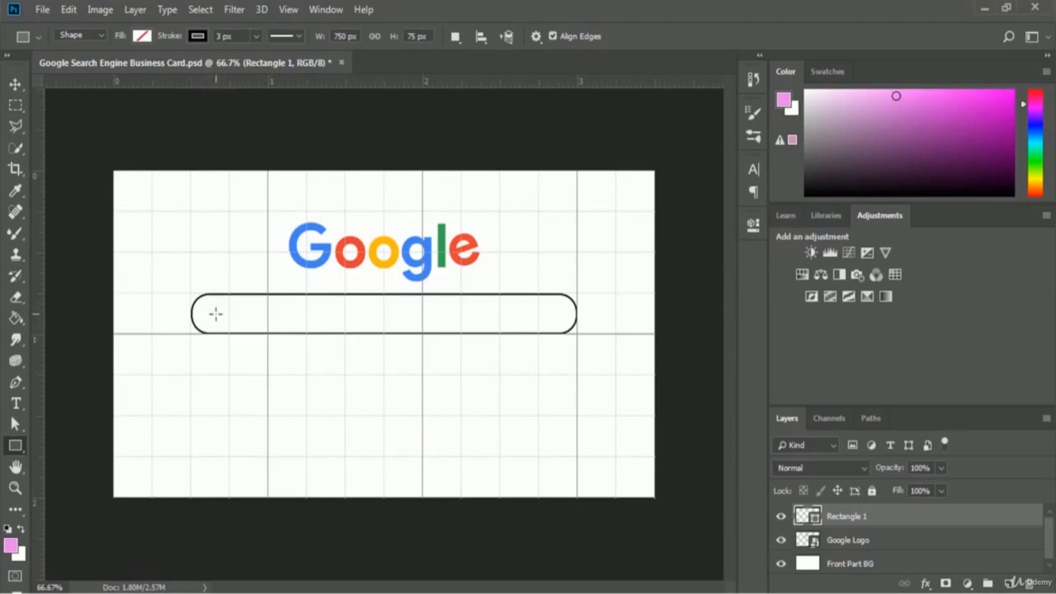
# - Rename the Rectangle 1 layer to 'Search Bar'
pyautogui.doubleClick(849, 516)
pyautogui.write('Search Bar')
pyautogui.press('Return')
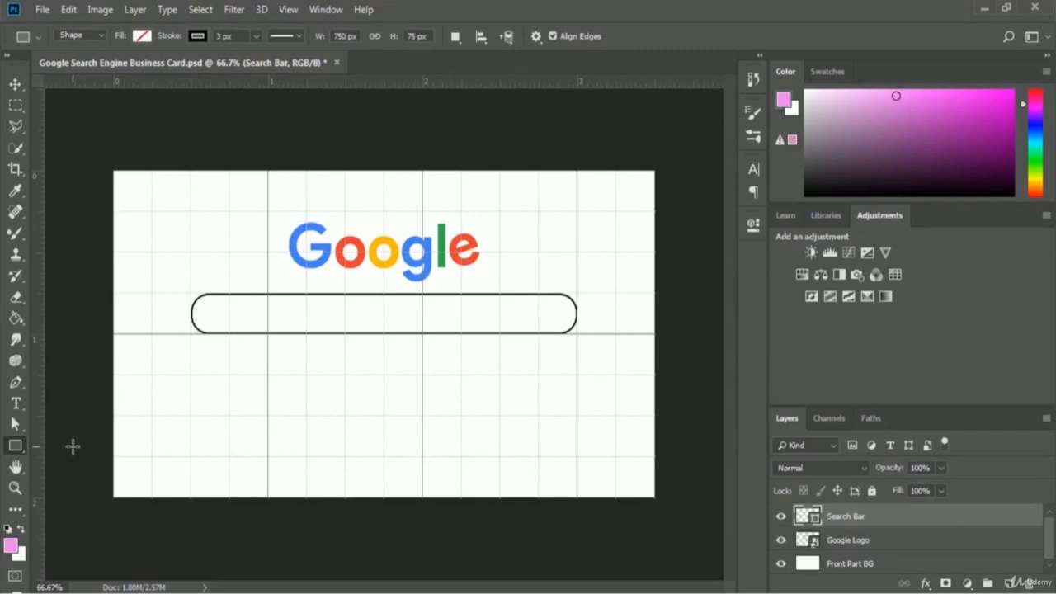
# - Switch to the Custom Shape Tool and select the magnifying-glass shape from the shape picker
pyautogui.rightClick(14, 446)
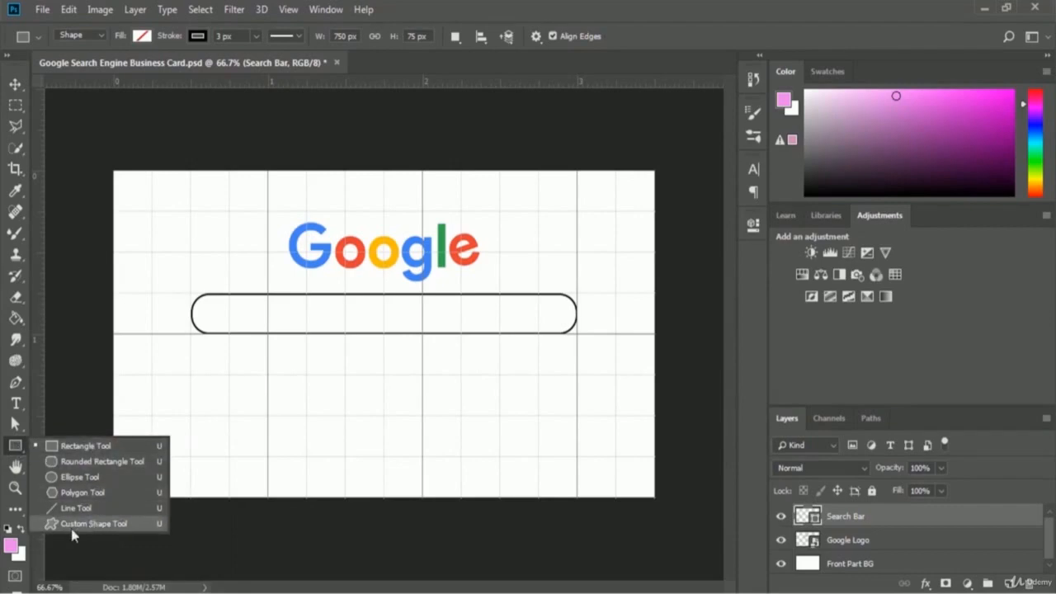
pyautogui.click(116, 526)
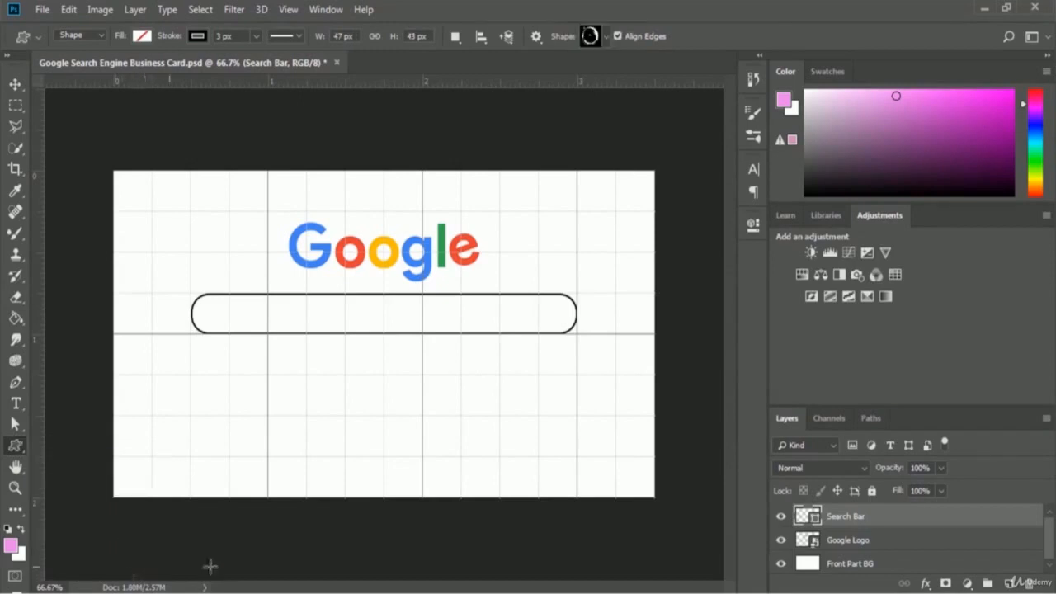
pyautogui.click(607, 37)
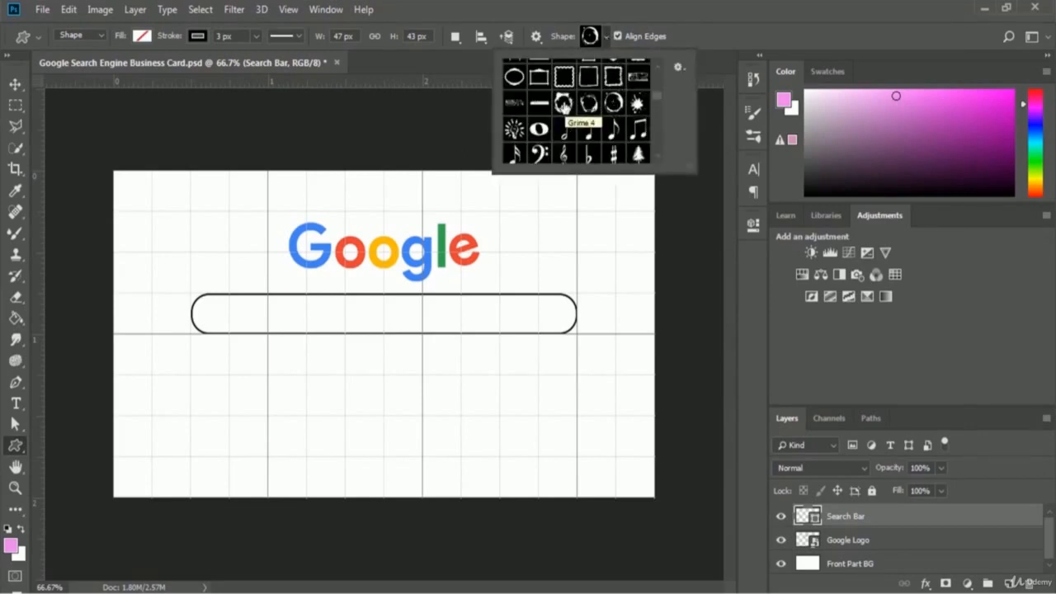
pyautogui.click(538, 129)
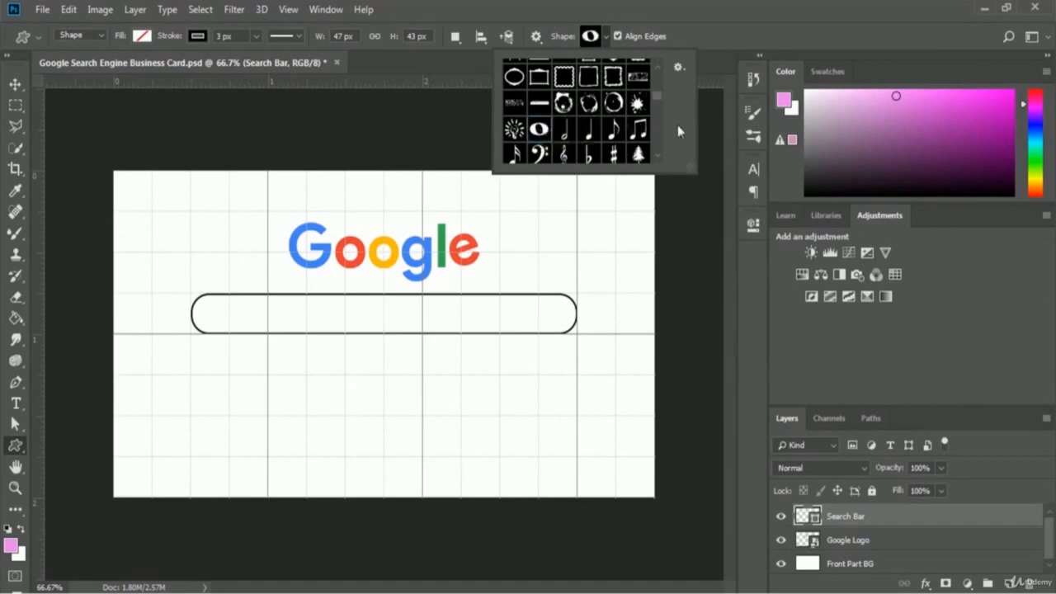
pyautogui.press('Down')
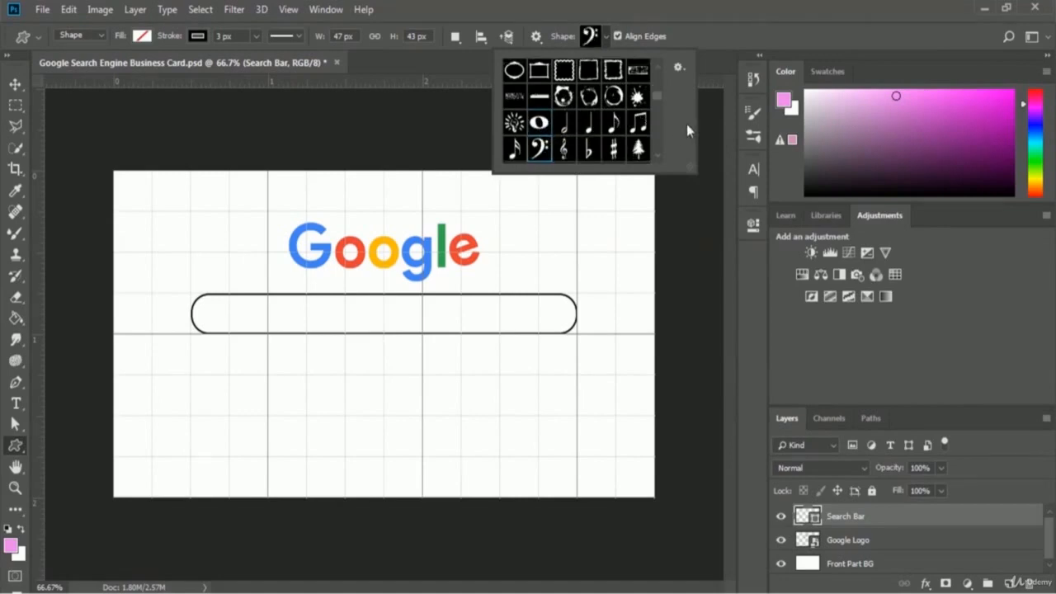
pyautogui.press('Down')
pyautogui.press('Down')
pyautogui.press('Down')
pyautogui.press('Down')
pyautogui.press('Down')
pyautogui.press('Down')
pyautogui.press('Down')
pyautogui.press('Down')
pyautogui.press('Down')
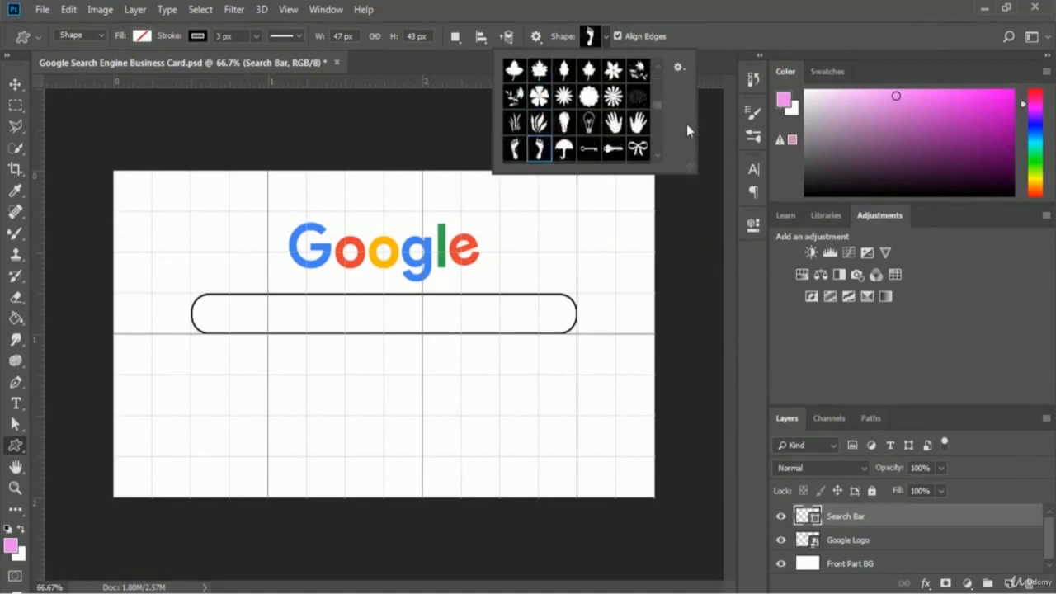
pyautogui.press('Down')
pyautogui.press('Down')
pyautogui.press('Down')
pyautogui.press('Down')
pyautogui.press('Down')
pyautogui.press('Down')
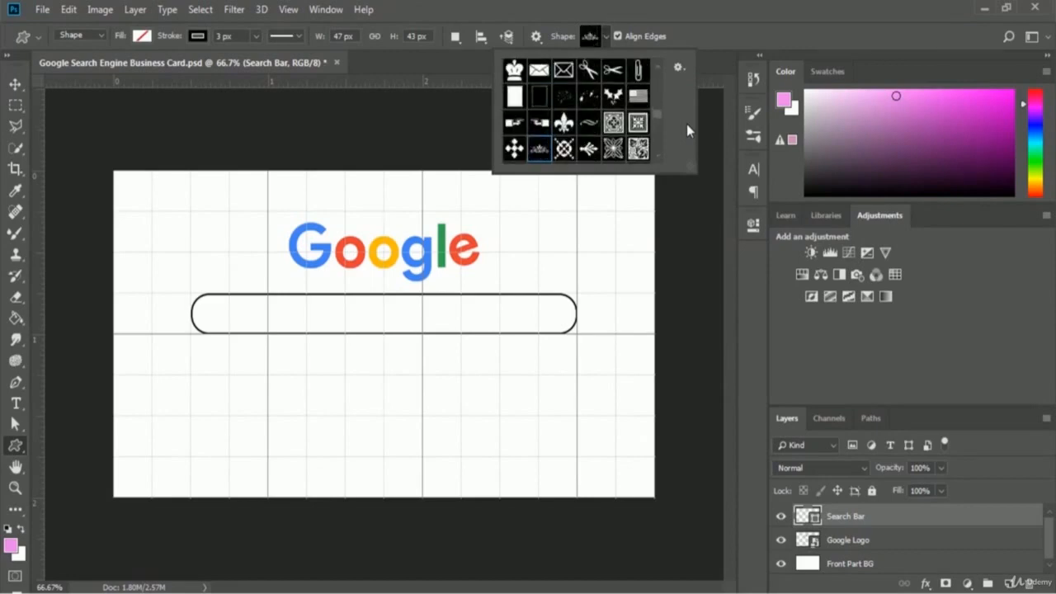
pyautogui.press('Down')
pyautogui.press('Down')
pyautogui.press('Down')
pyautogui.press('Down')
pyautogui.press('Down')
pyautogui.press('Down')
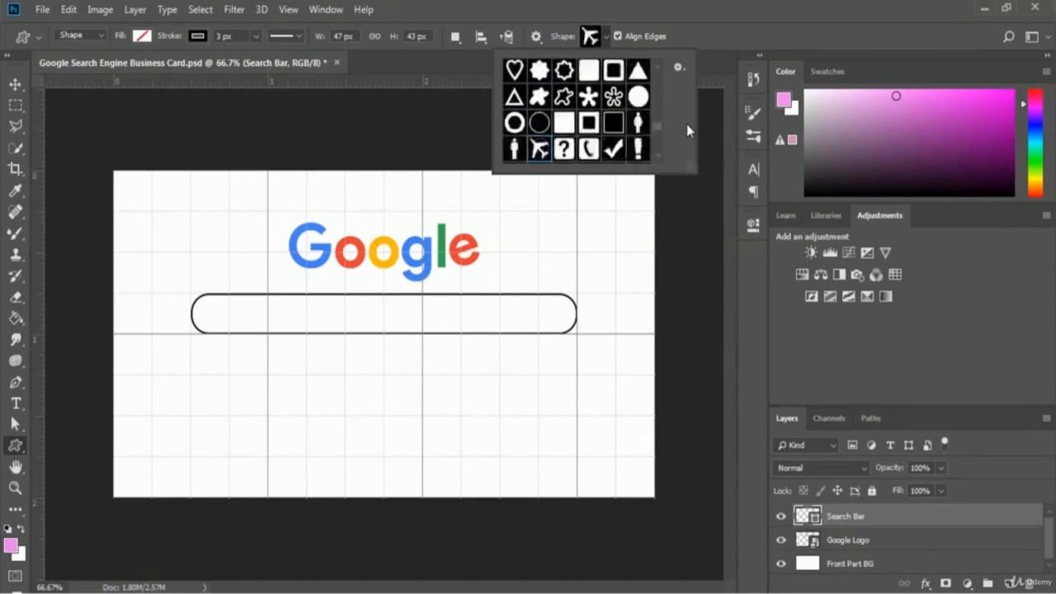
pyautogui.press('Down')
pyautogui.press('Down')
pyautogui.press('Down')
pyautogui.press('Down')
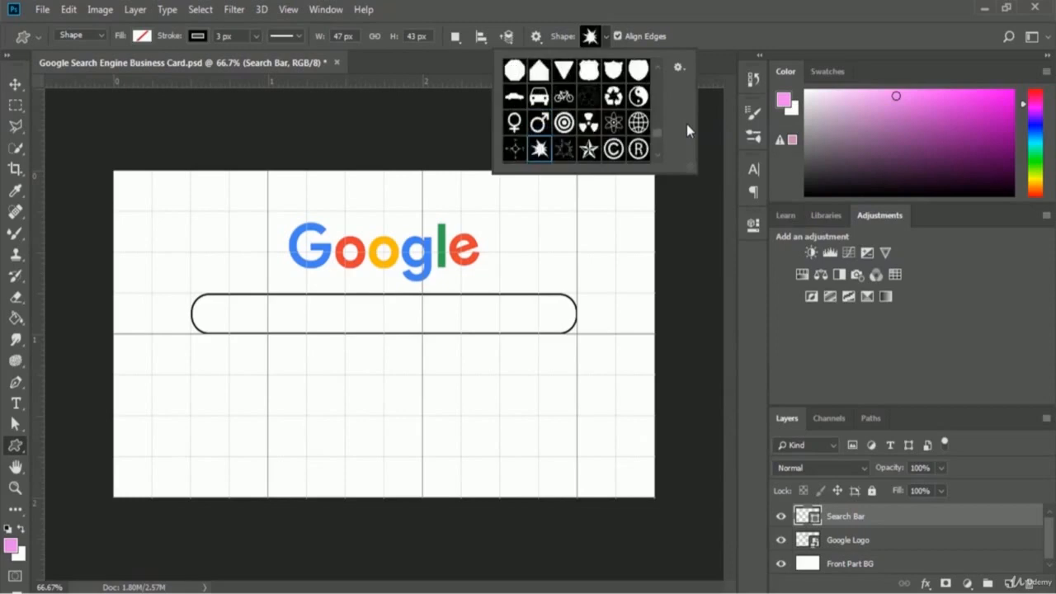
pyautogui.press('Down')
pyautogui.press('Down')
pyautogui.press('Down')
pyautogui.press('Down')
pyautogui.press('Down')
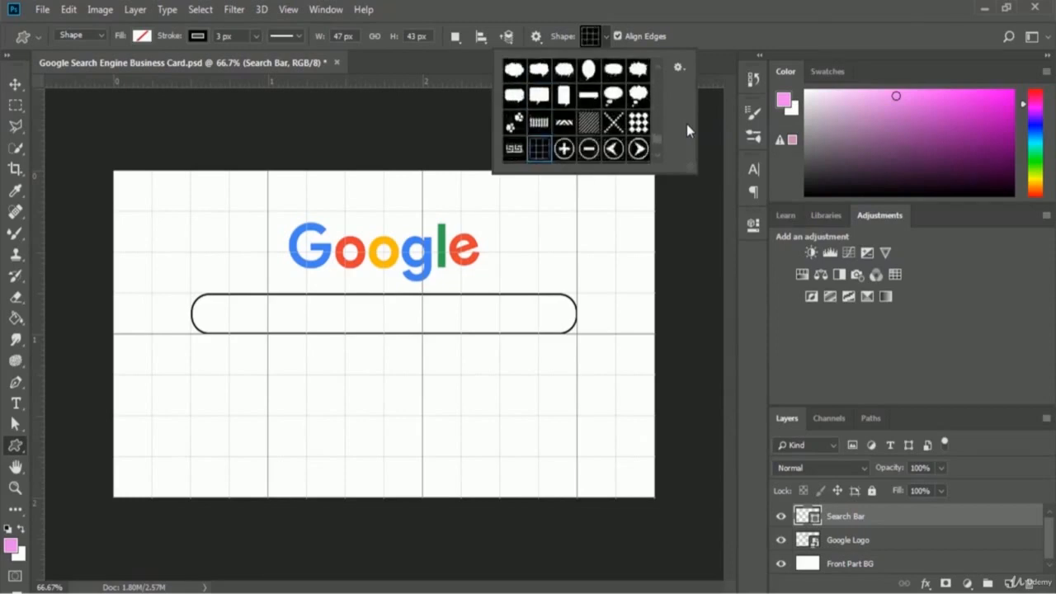
pyautogui.press('Right')
pyautogui.press('Right')
pyautogui.press('Right')
pyautogui.press('Right')
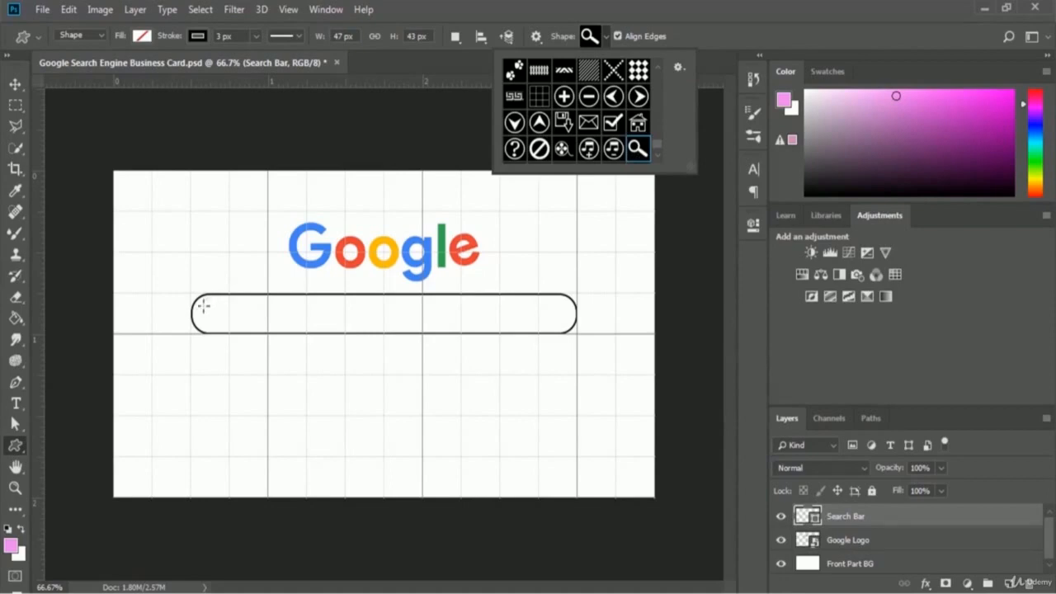
# - Draw the magnifier shape at the search bar's left end and commit it as a solid icon
pyautogui.moveTo(203, 305); pyautogui.dragTo(224, 324)
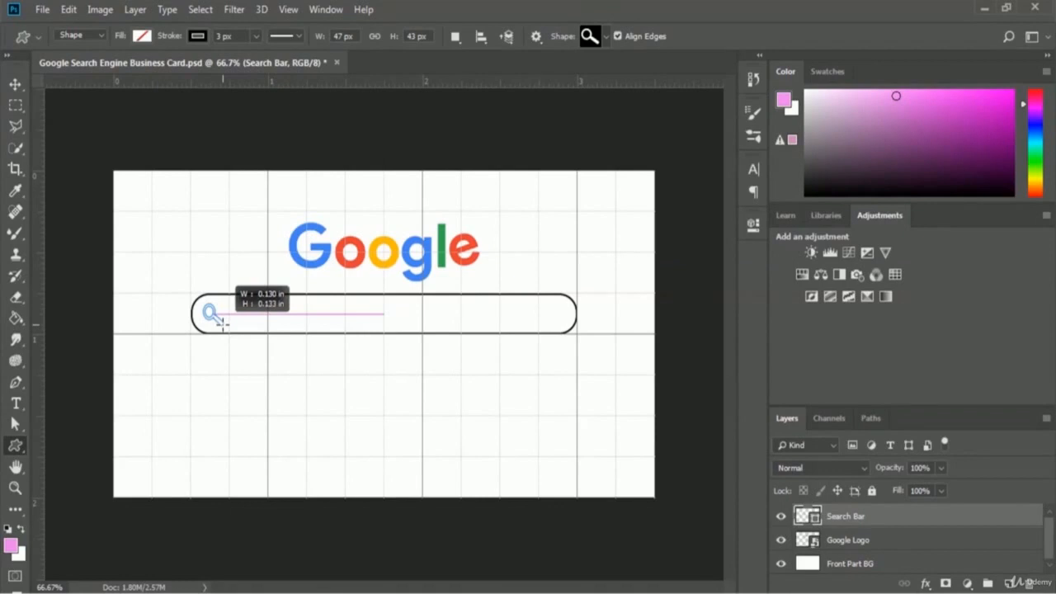
pyautogui.moveTo(223, 323); pyautogui.dragTo(222, 323)
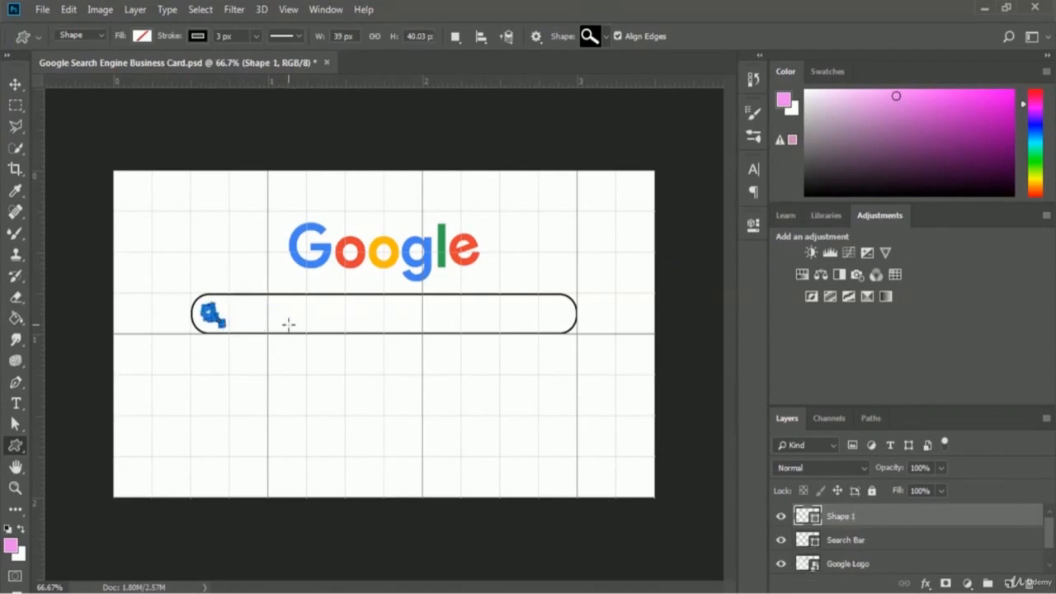
pyautogui.hotkey('ctrl', 'Return')
pyautogui.press('Return')
# - Rename the Shape 1 layer to 'Search Icon'
pyautogui.doubleClick(841, 515)
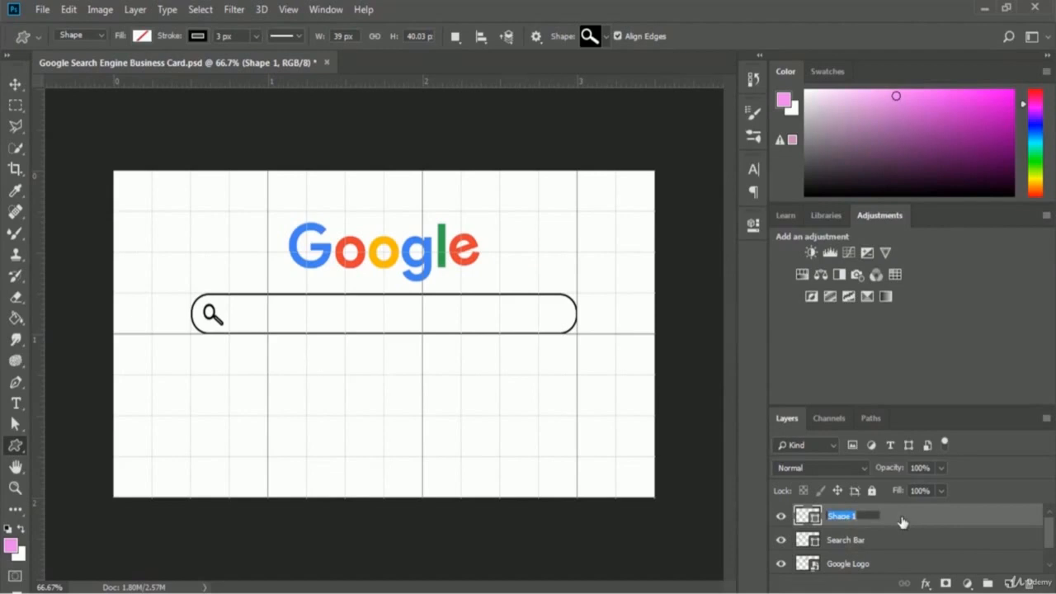
pyautogui.write('Search Icon')
pyautogui.press('Return')
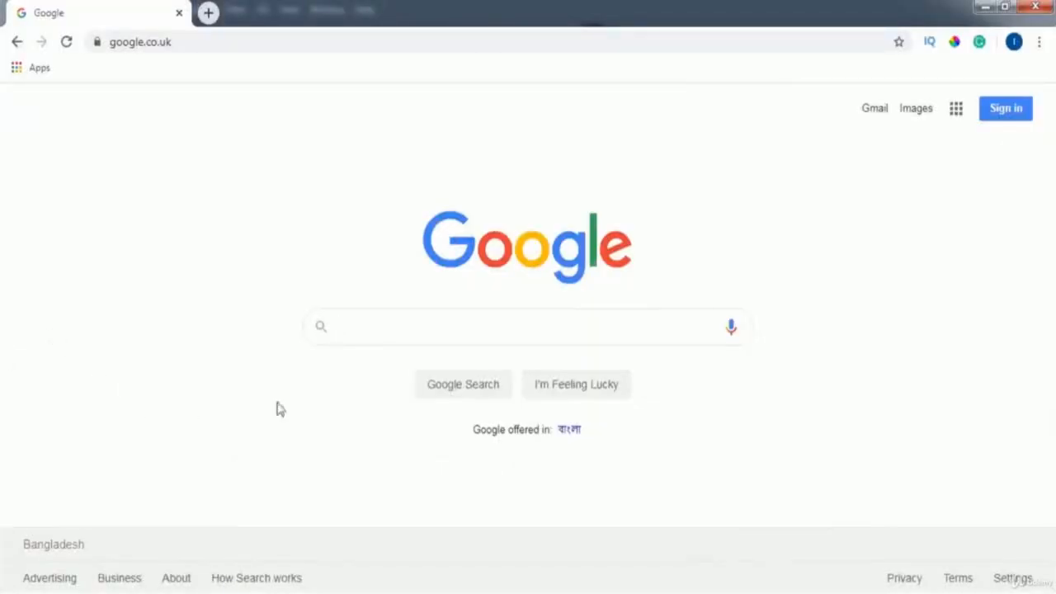
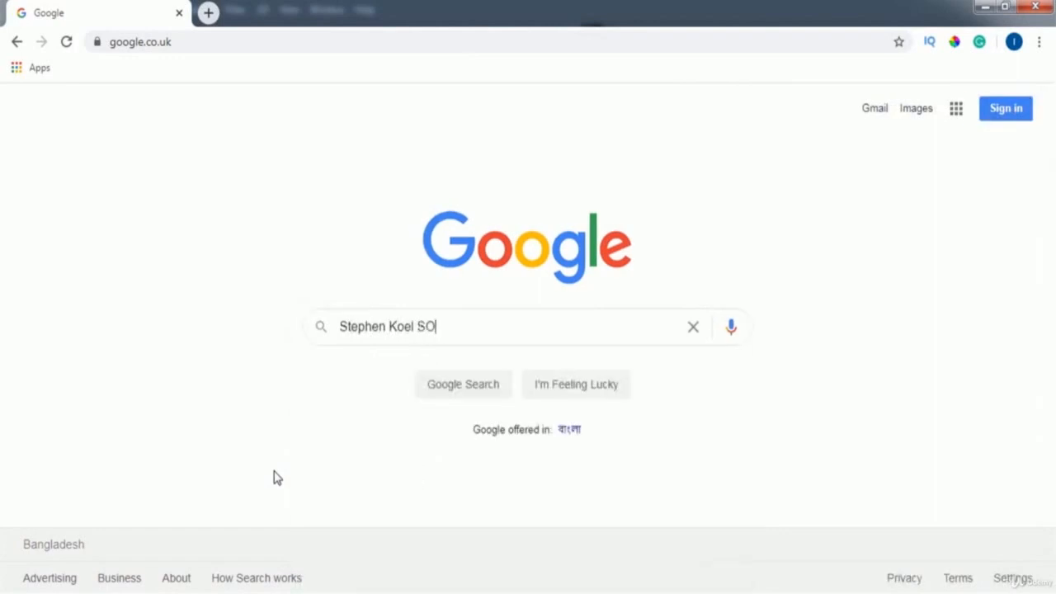
# - Type the card holder's full name into the Google search box, correcting the mistyped surname
pyautogui.write('oren')
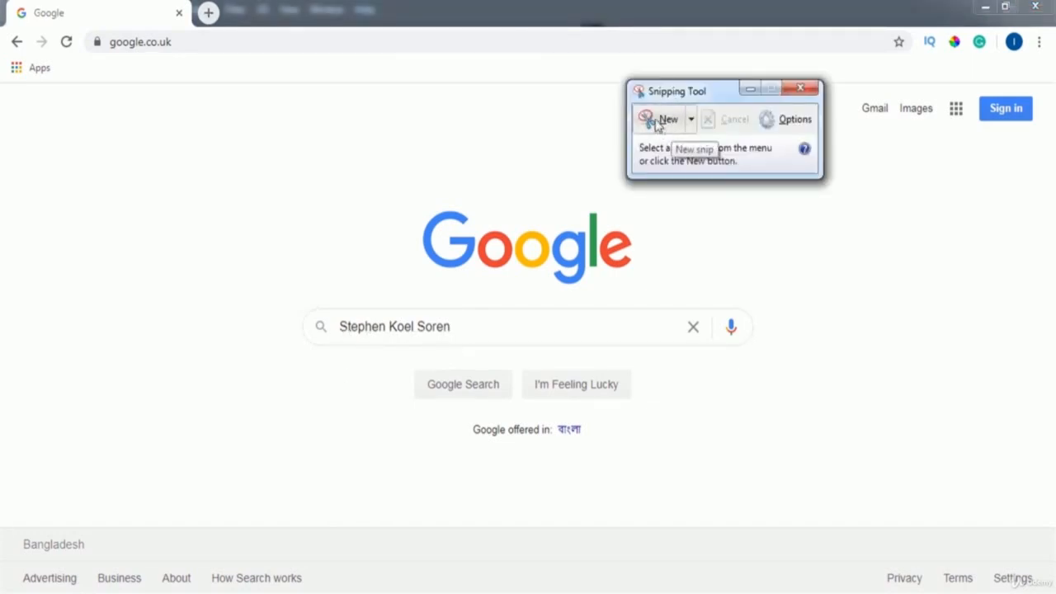
# - Capture a new snip framing the name in the Google search box
pyautogui.click(663, 122)
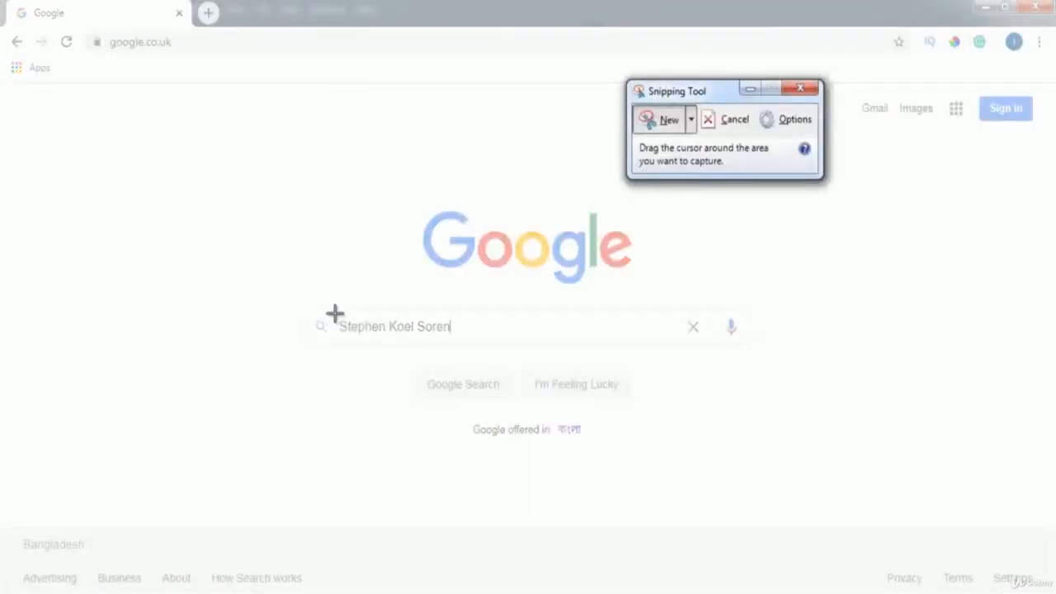
pyautogui.moveTo(335, 314); pyautogui.dragTo(451, 341)
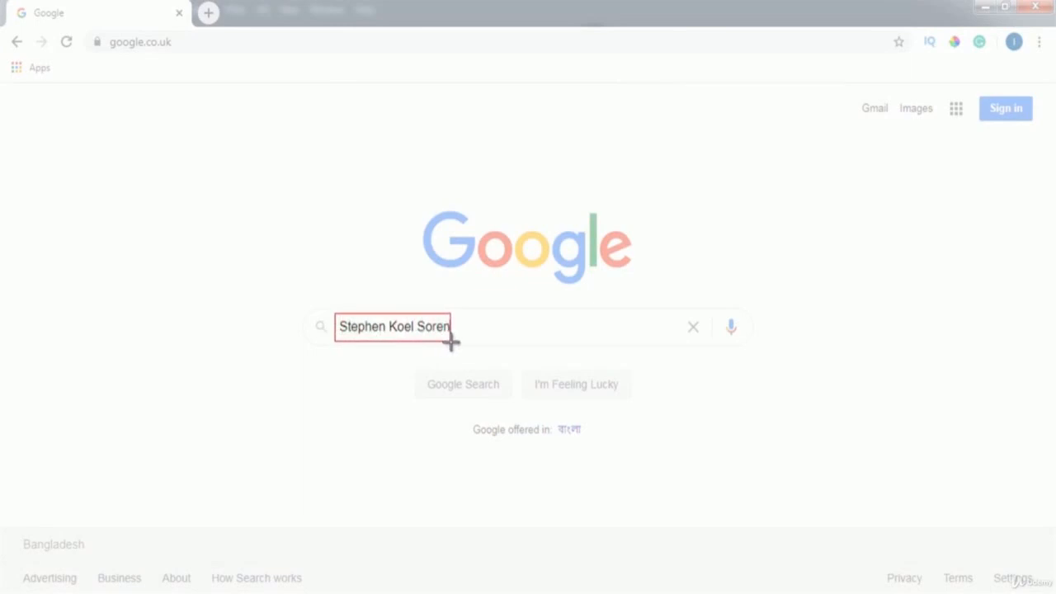
pyautogui.moveTo(451, 341); pyautogui.dragTo(451, 340)
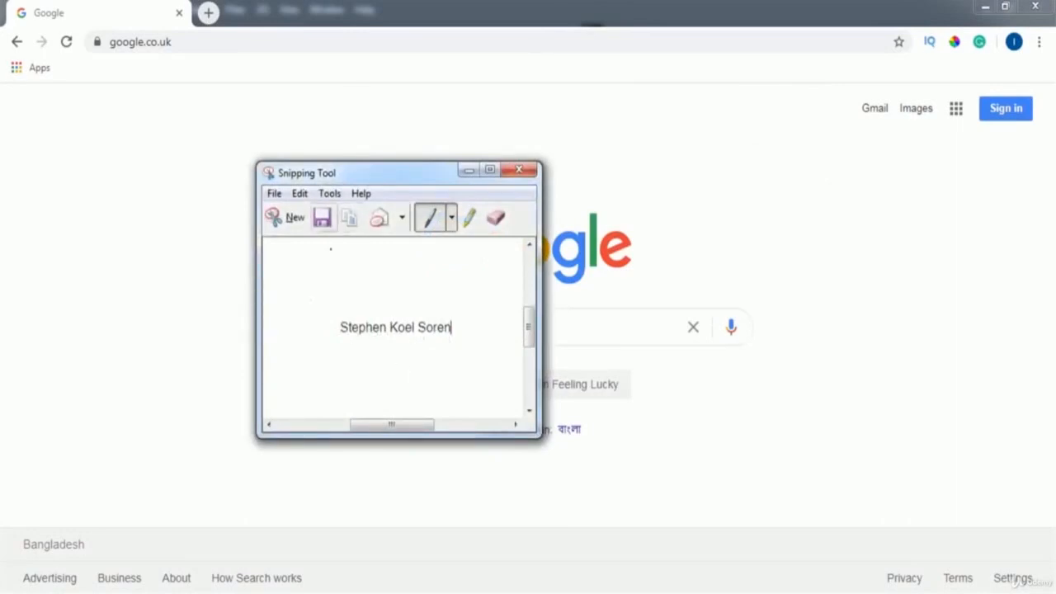
# - Save the snip as a JPEG in the business card design folder and close Snipping Tool
pyautogui.click(321, 226)
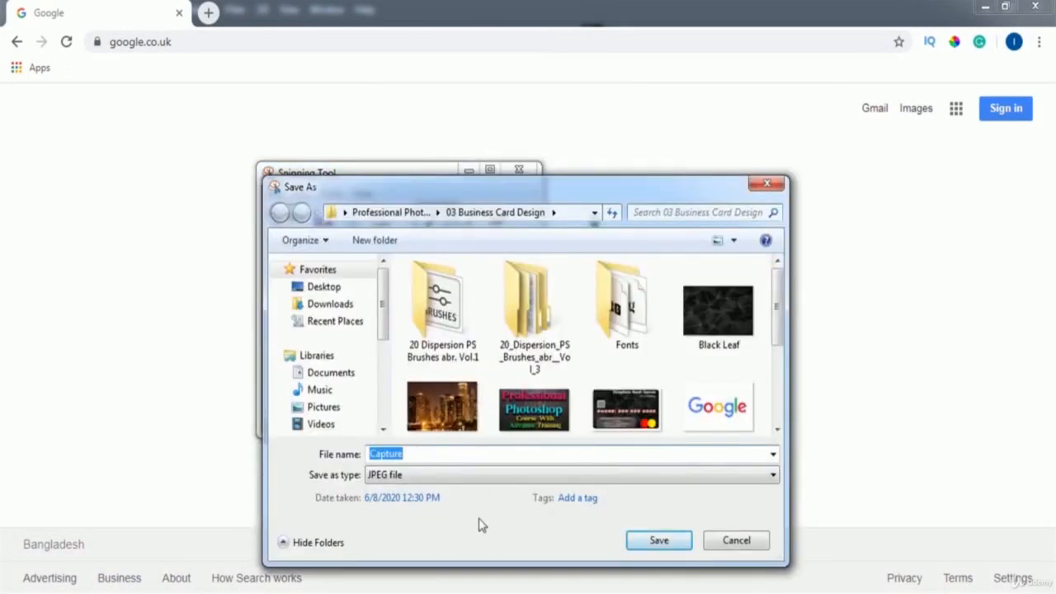
pyautogui.write('Stephen Text')
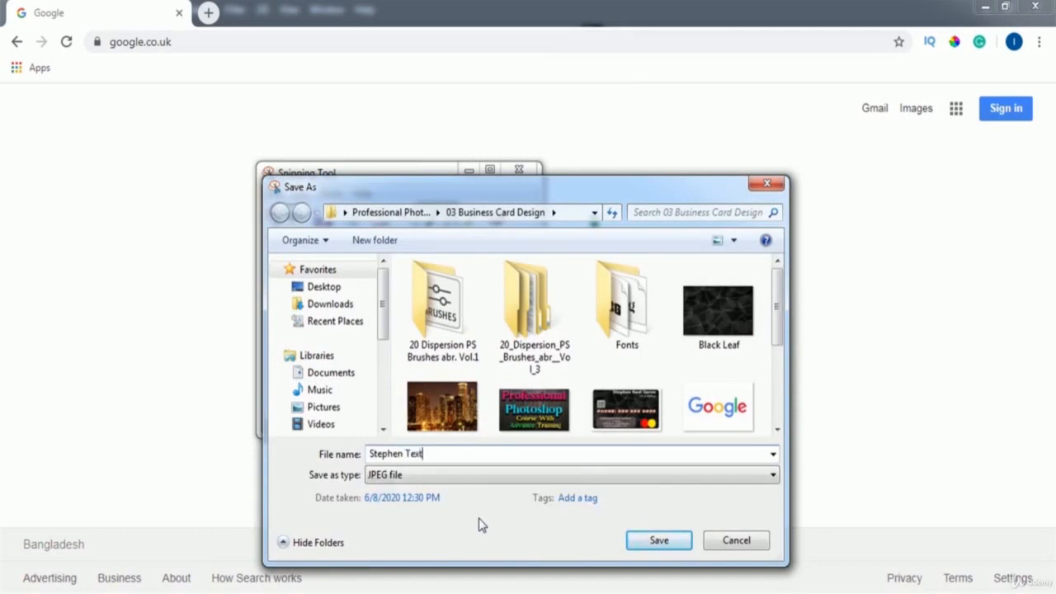
pyautogui.click(636, 549)
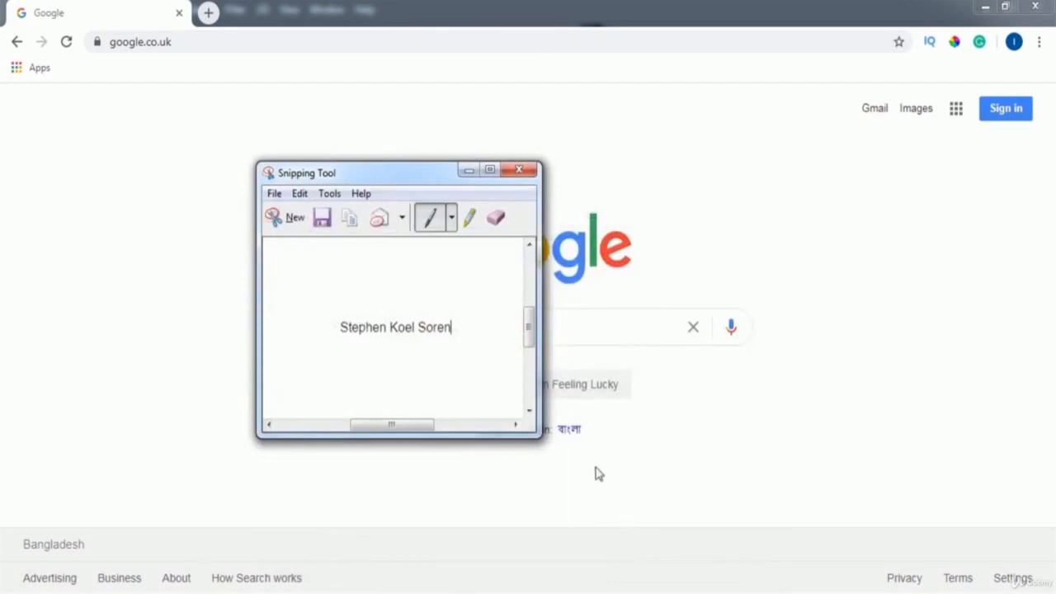
pyautogui.click(519, 171)
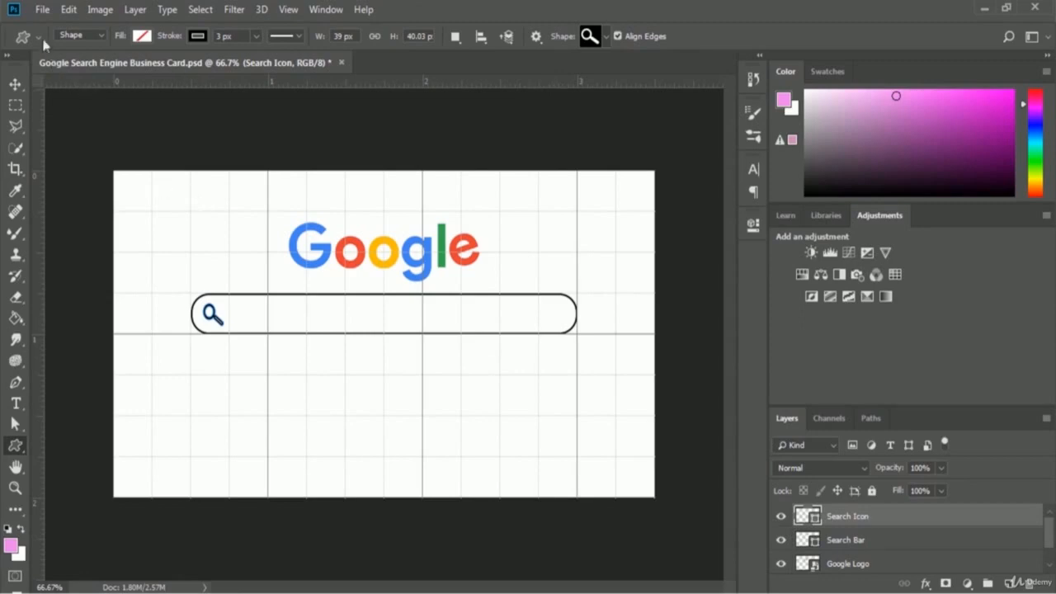
# - Open the saved name screenshot JPEG in Photoshop as a new document
pyautogui.click(41, 10)
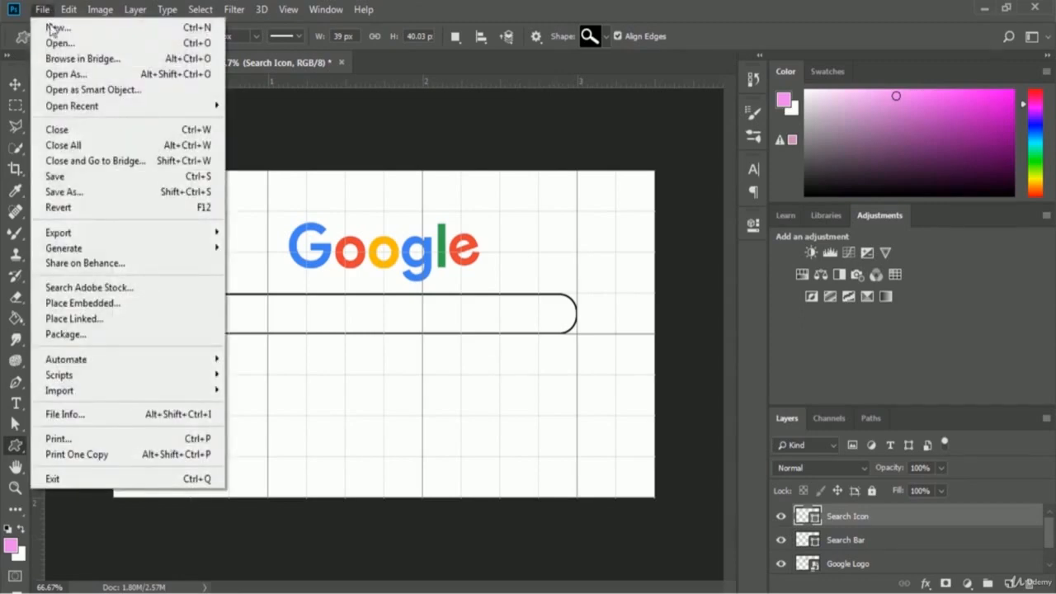
pyautogui.click(104, 45)
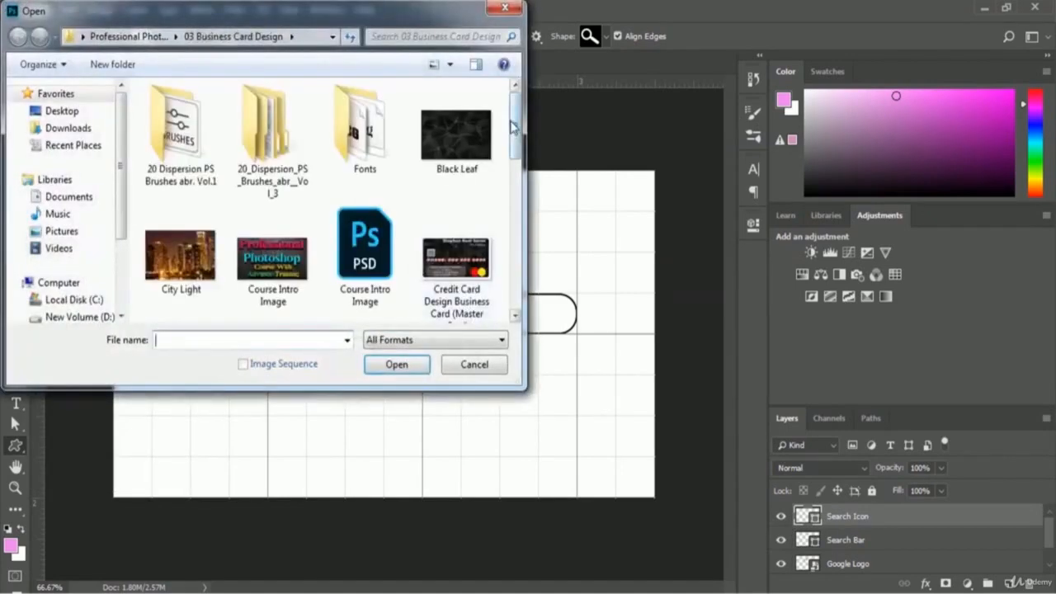
pyautogui.moveTo(513, 126); pyautogui.dragTo(516, 250)
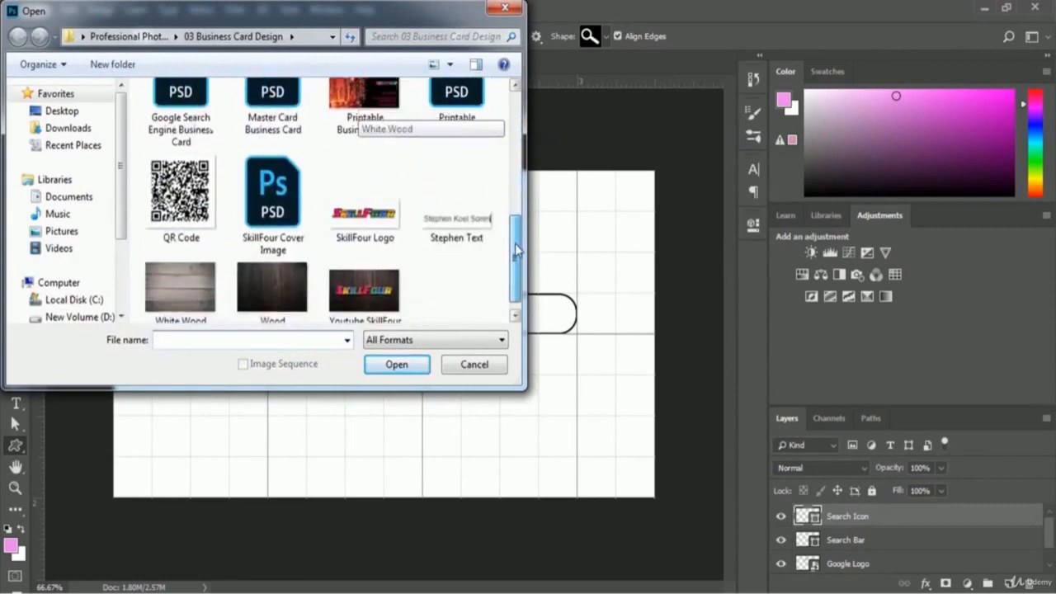
pyautogui.click(453, 238)
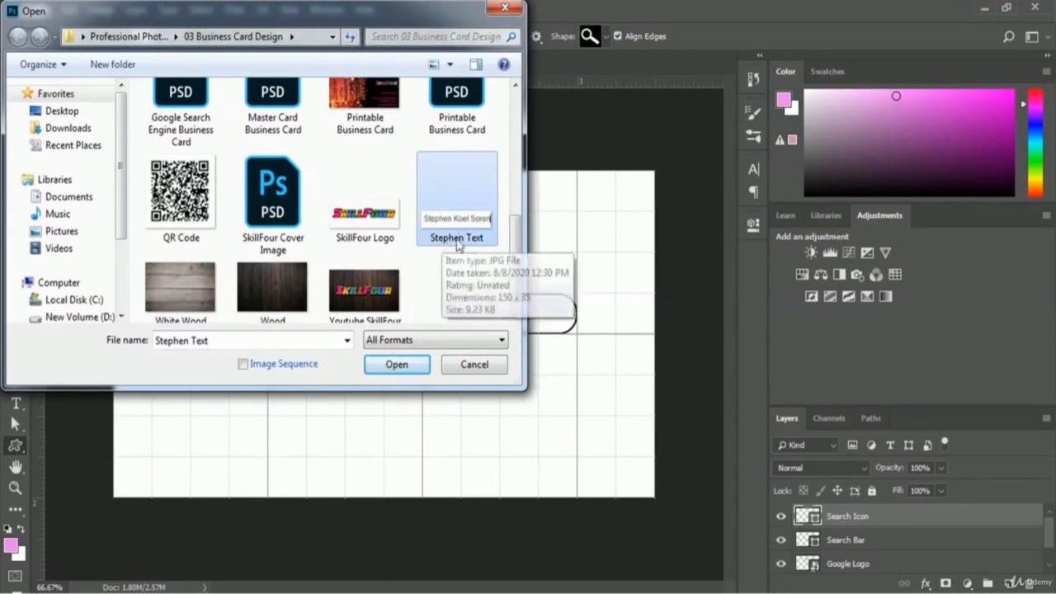
pyautogui.click(378, 367)
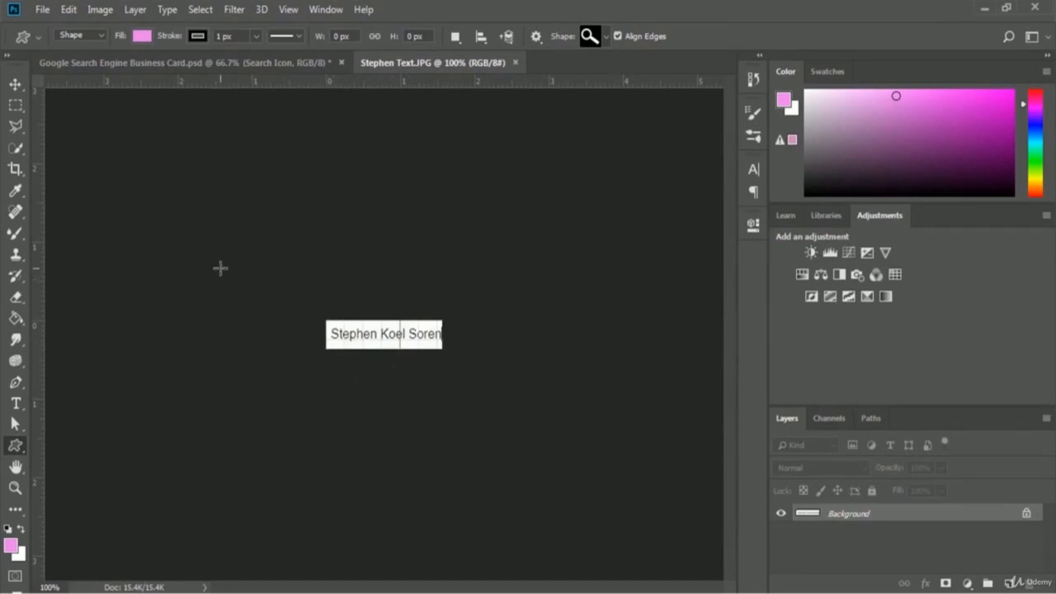
pyautogui.click(166, 11)
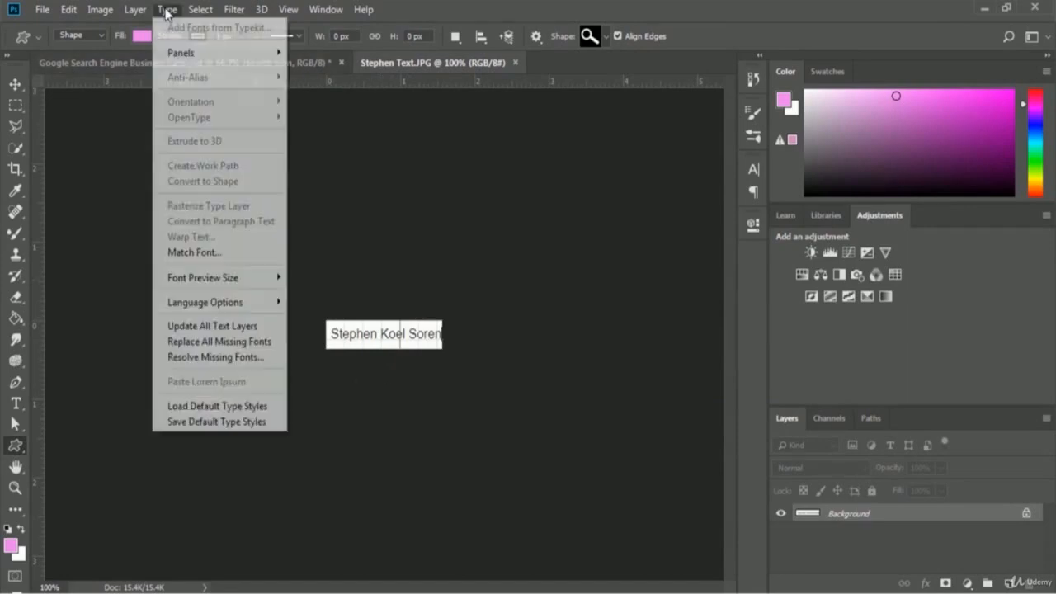
pyautogui.click(234, 259)
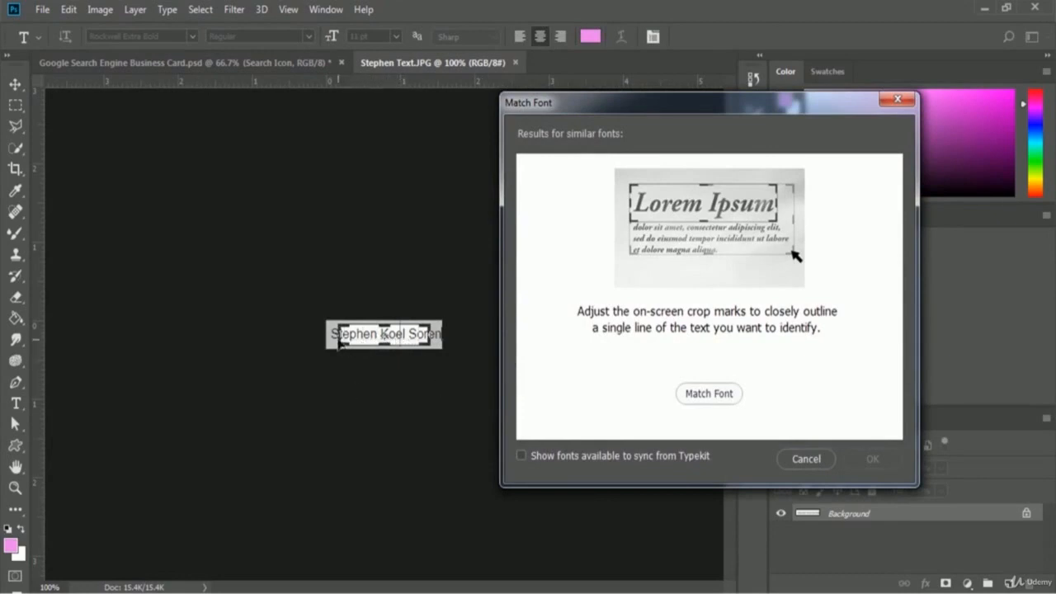
pyautogui.moveTo(339, 342); pyautogui.dragTo(331, 338)
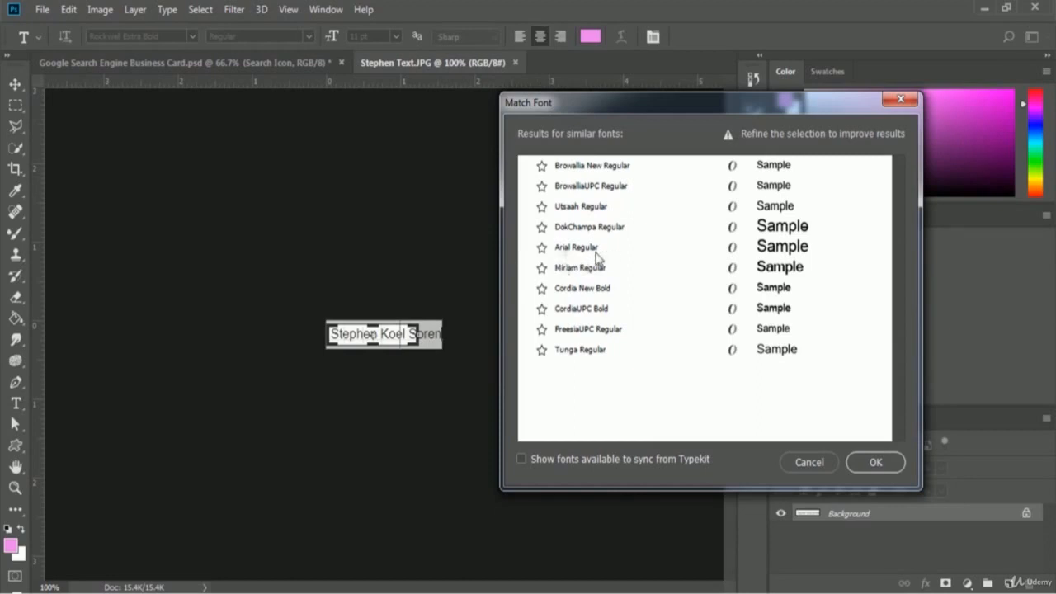
pyautogui.click(900, 98)
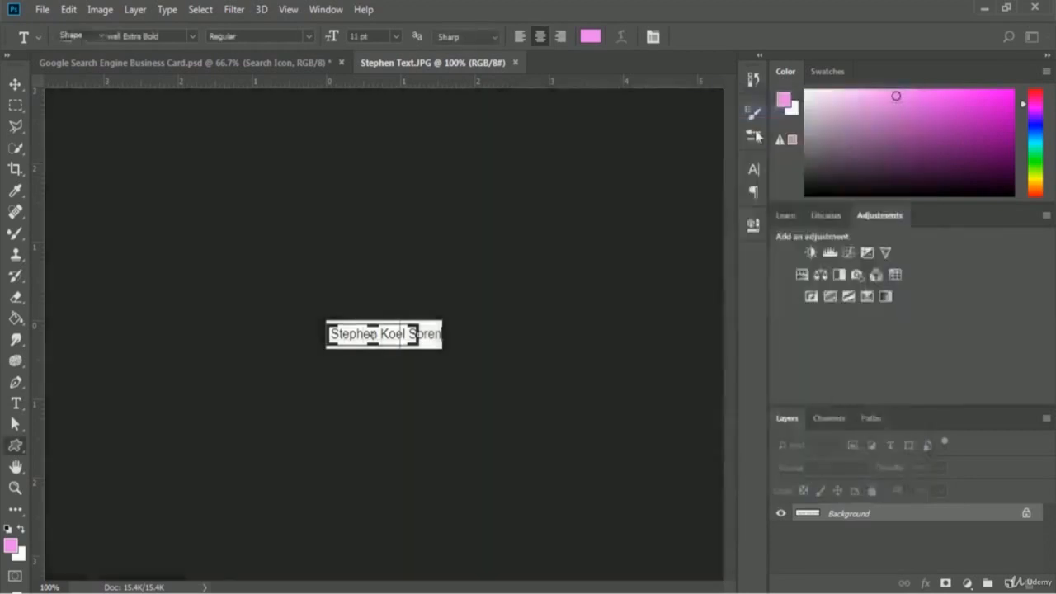
# - Close the name screenshot and set up the Horizontal Type tool with the Arial font
pyautogui.click(515, 63)
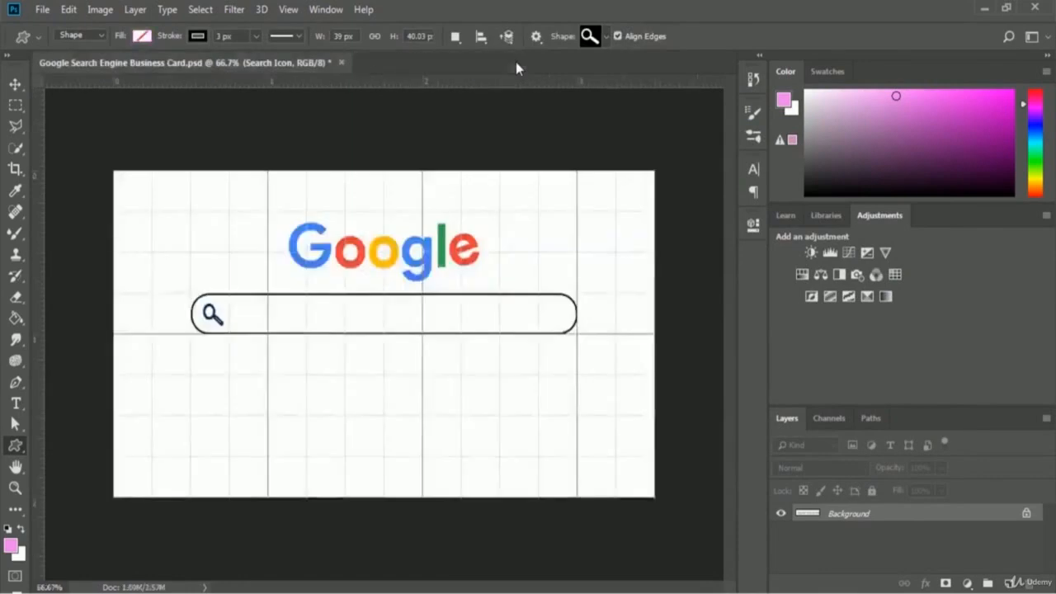
pyautogui.click(16, 404)
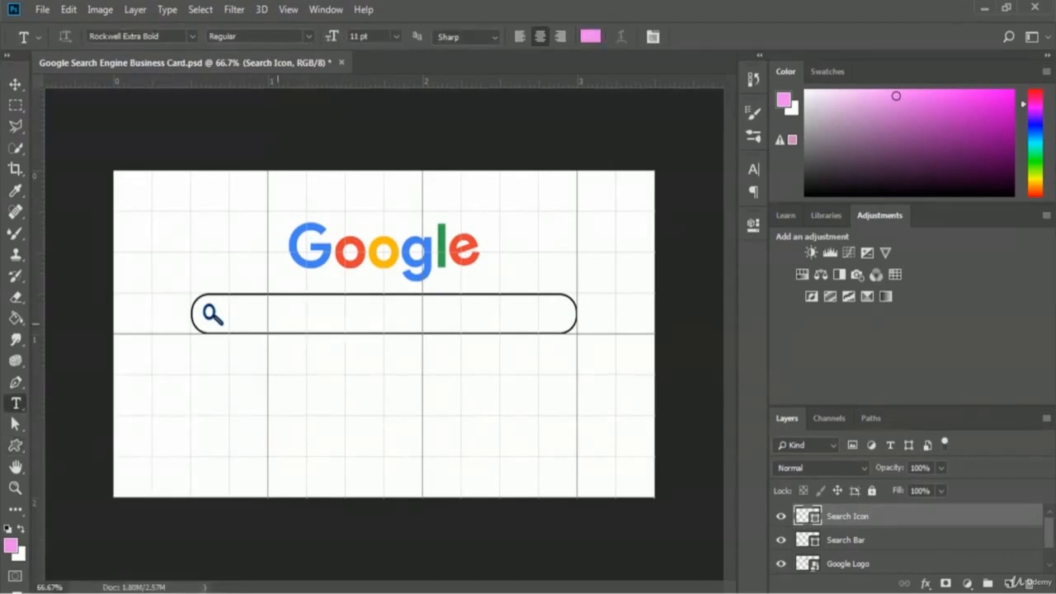
pyautogui.click(191, 36)
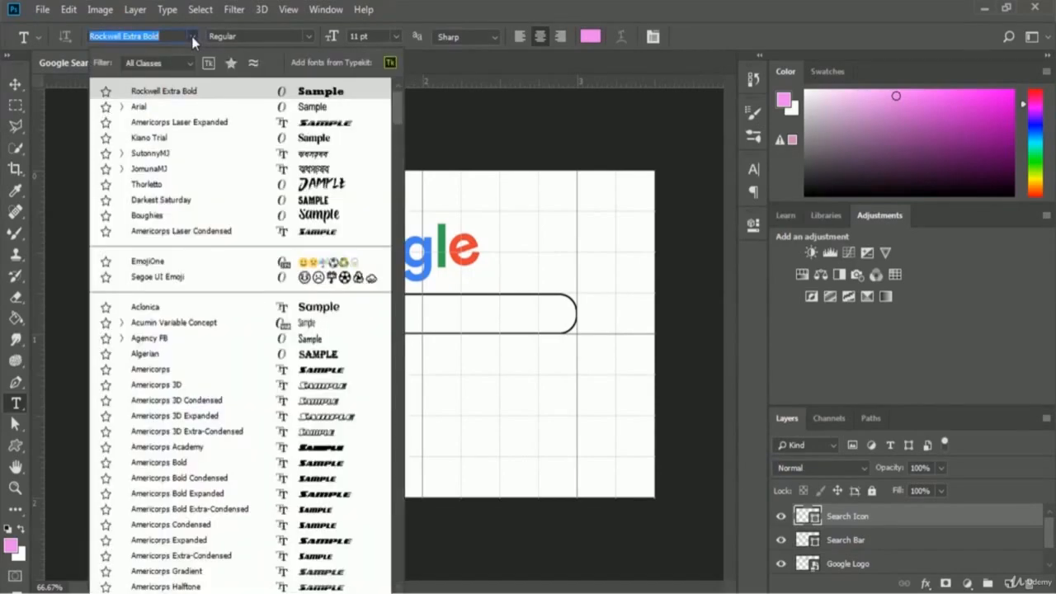
pyautogui.click(140, 108)
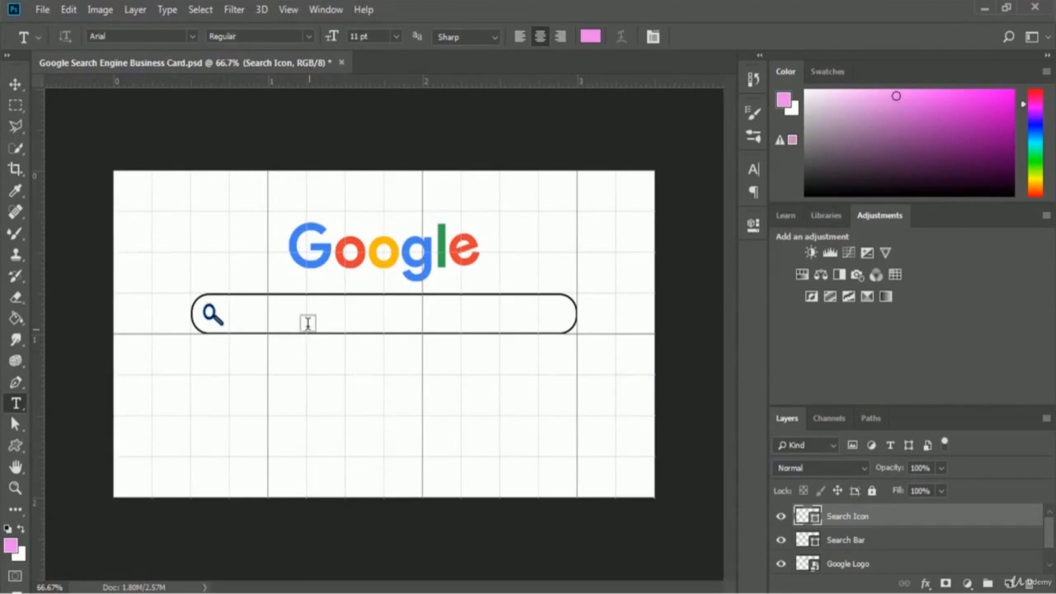
# - Type the holder's full name inside the search bar and select all of it
pyautogui.click(363, 317)
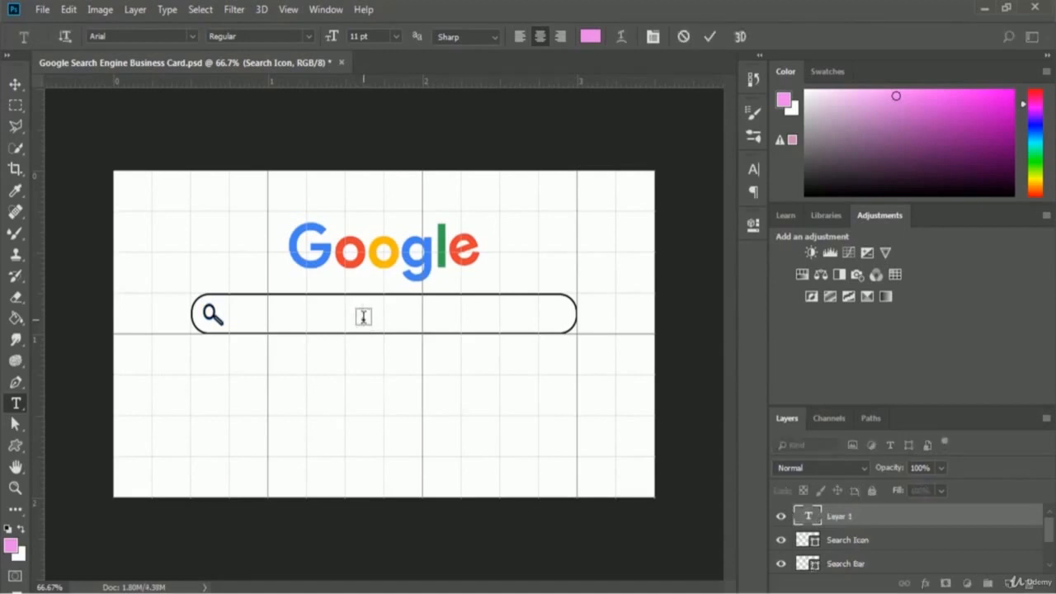
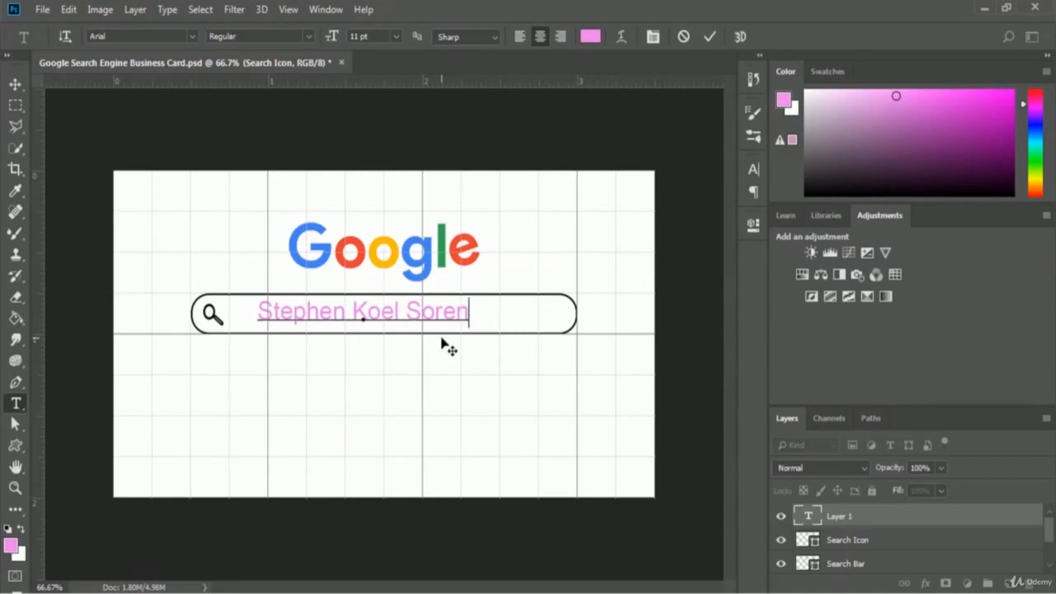
pyautogui.hotkey('ctrl', 'a')
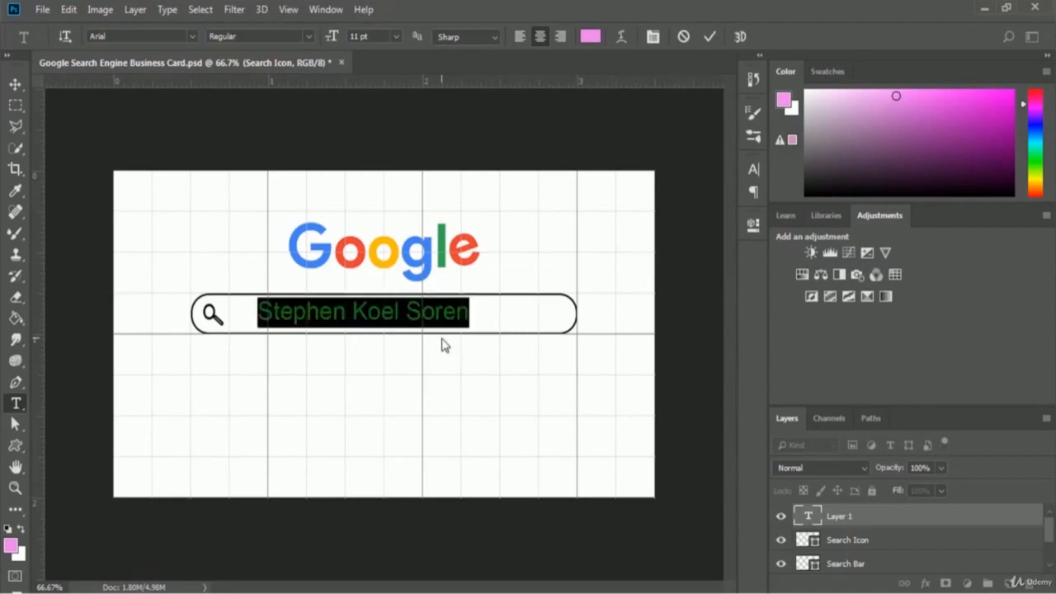
# - Set the name text colour to black (000000)
pyautogui.click(595, 39)
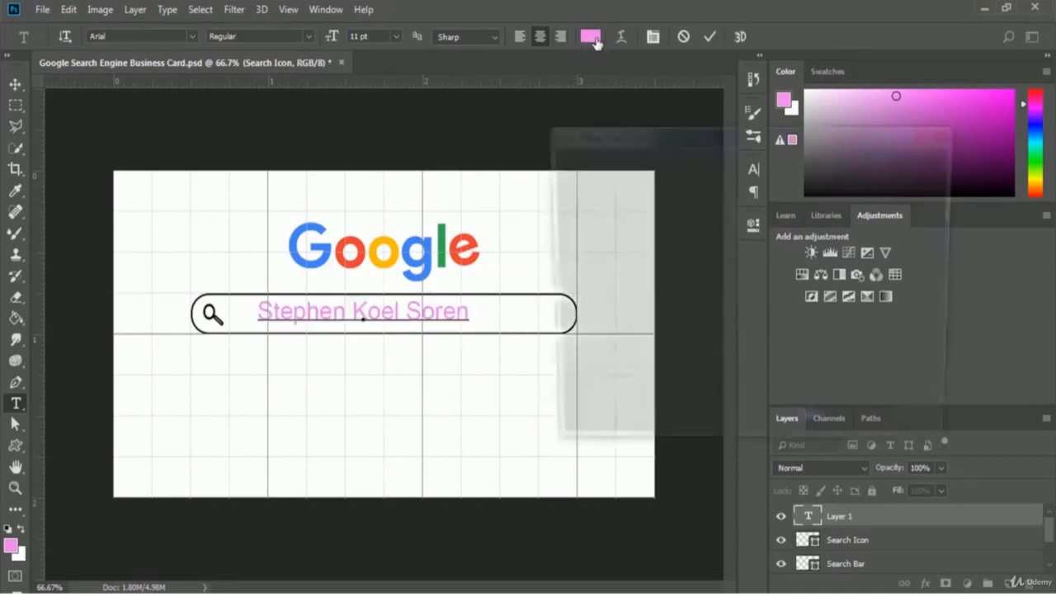
pyautogui.click(556, 377)
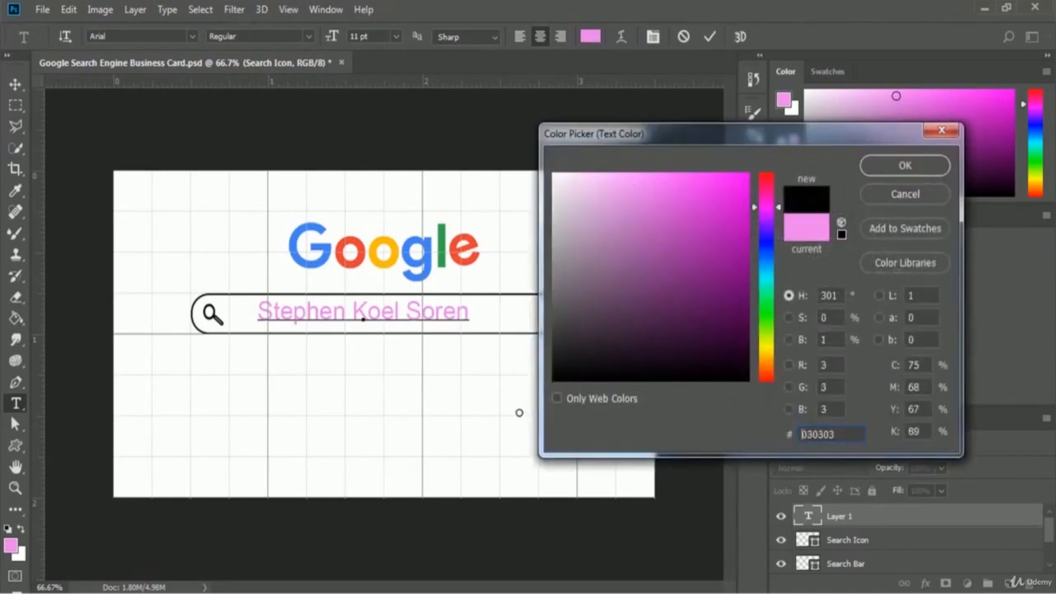
pyautogui.moveTo(519, 413); pyautogui.dragTo(519, 416)
pyautogui.click(905, 166)
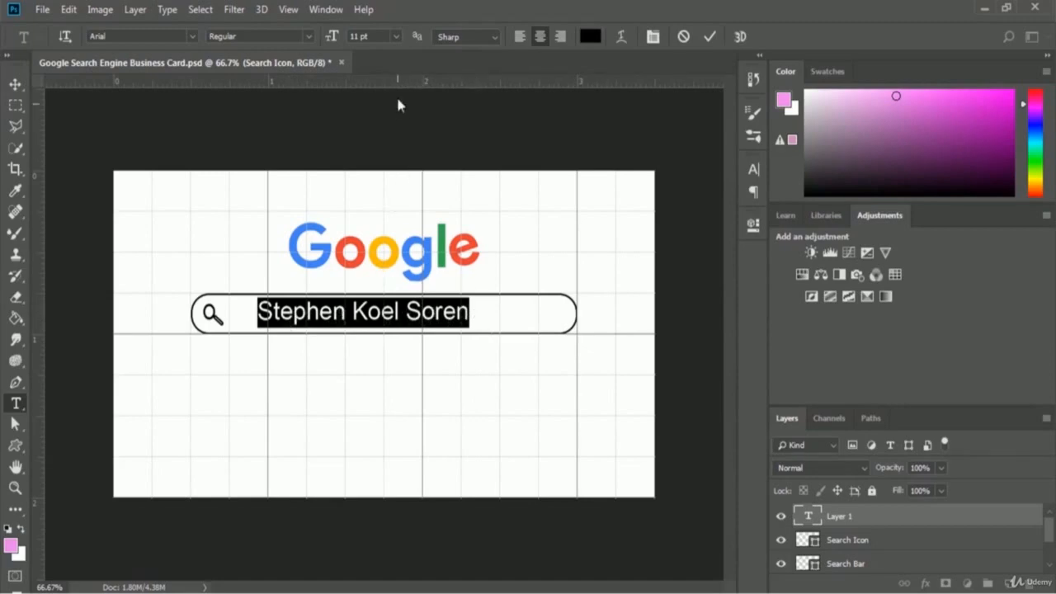
# - Set the name text to 10 pt and commit the text edit
pyautogui.click(396, 36)
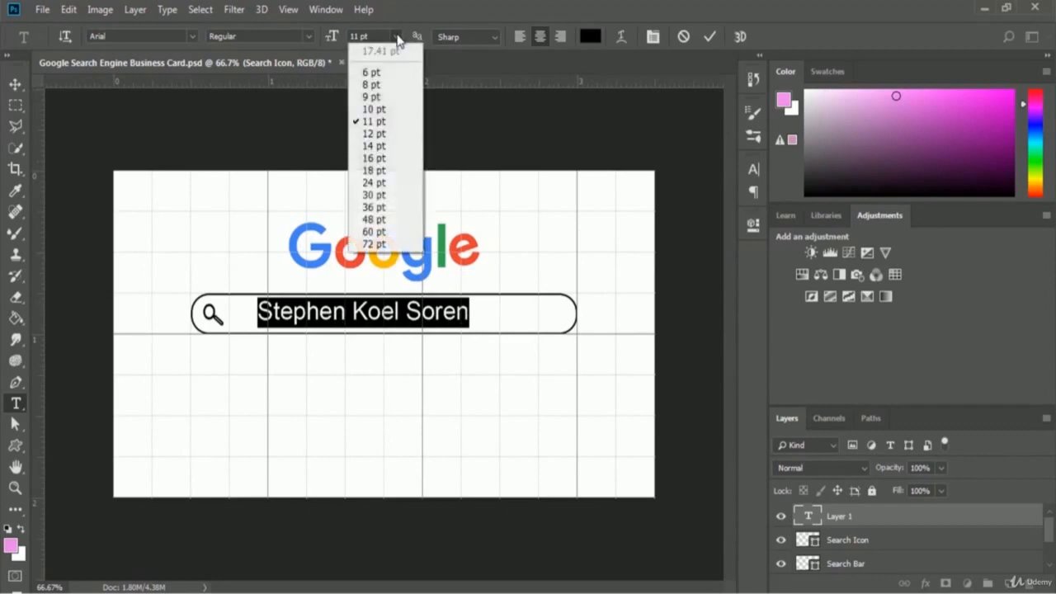
pyautogui.click(376, 109)
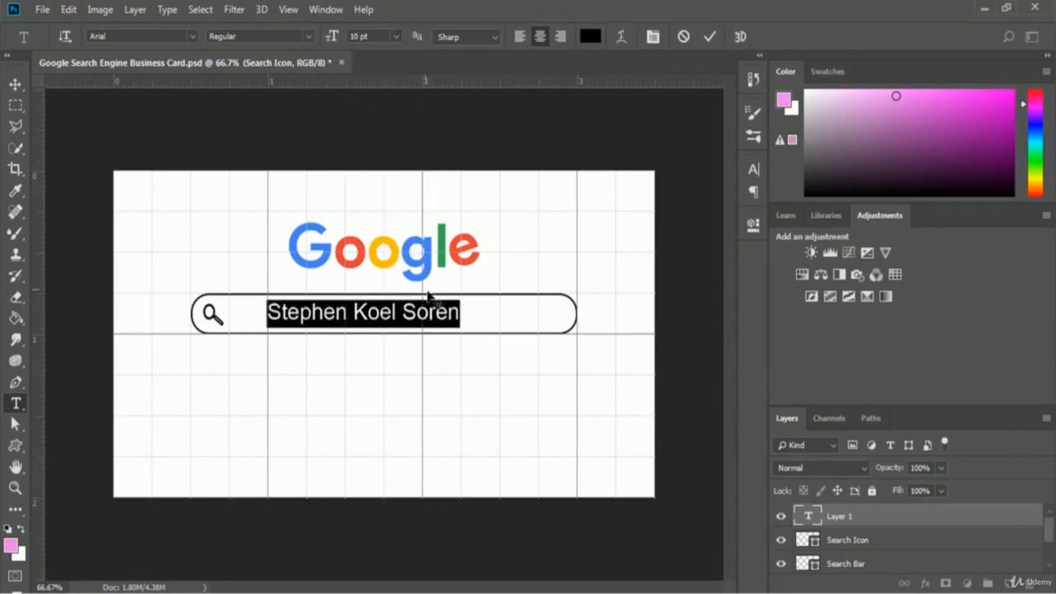
pyautogui.click(462, 313)
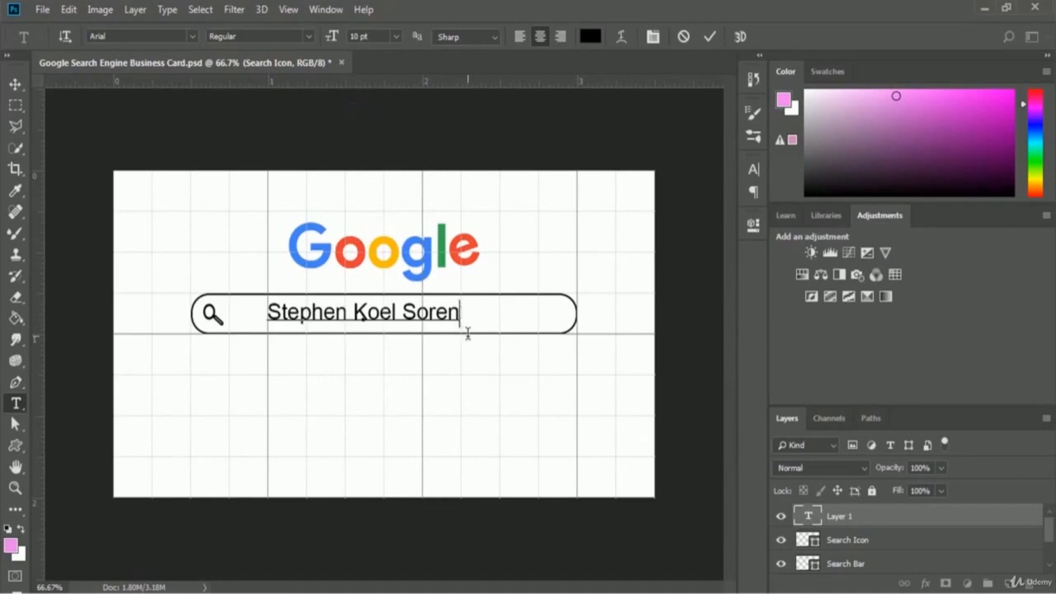
pyautogui.click(709, 39)
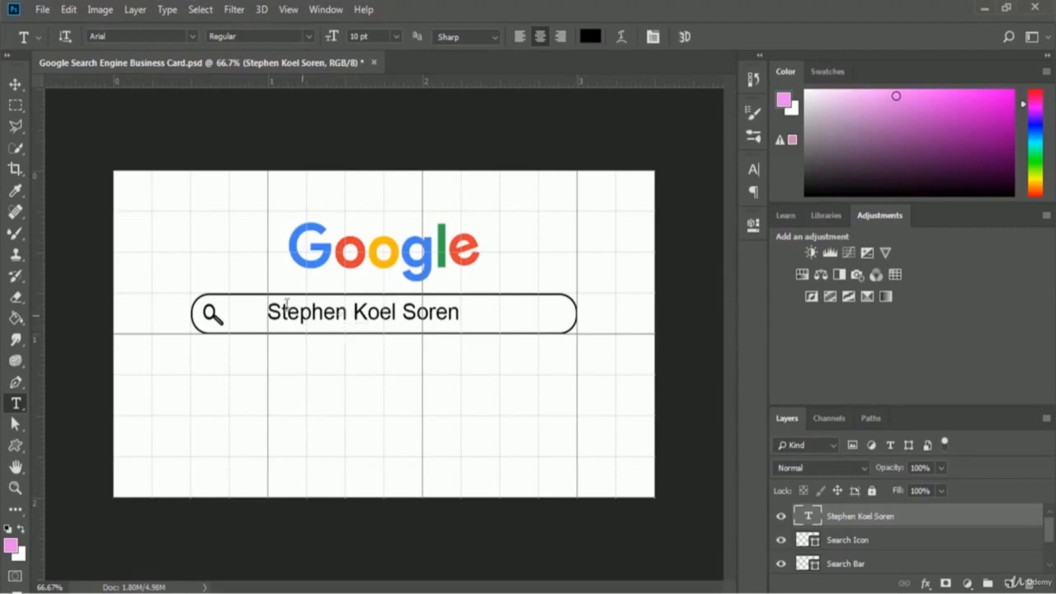
# - Nudge the name text layer about 0.14 in to the right with the Move tool
pyautogui.click(16, 85)
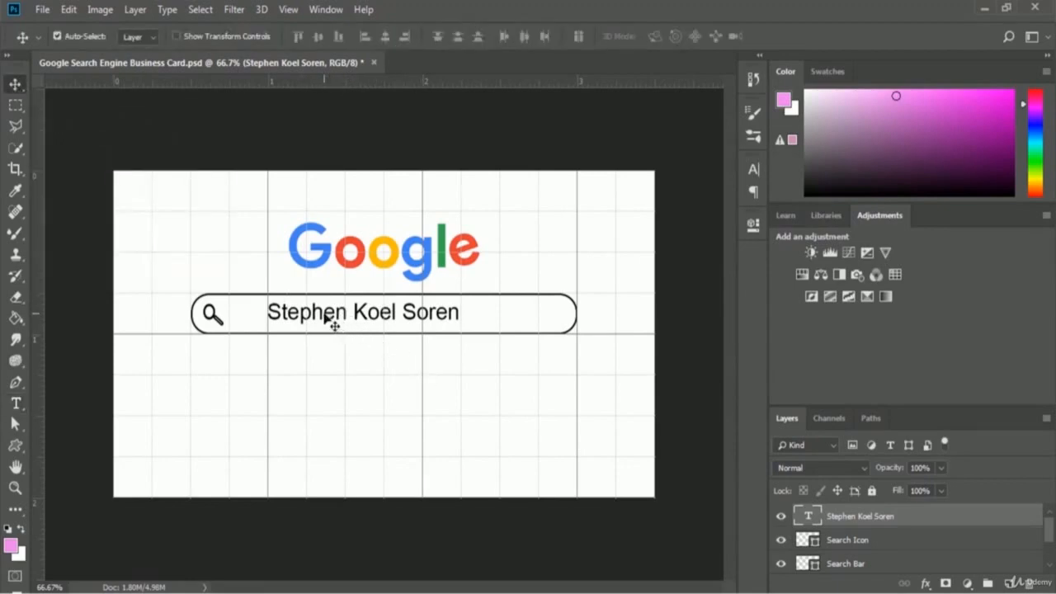
pyautogui.moveTo(332, 318); pyautogui.dragTo(348, 315)
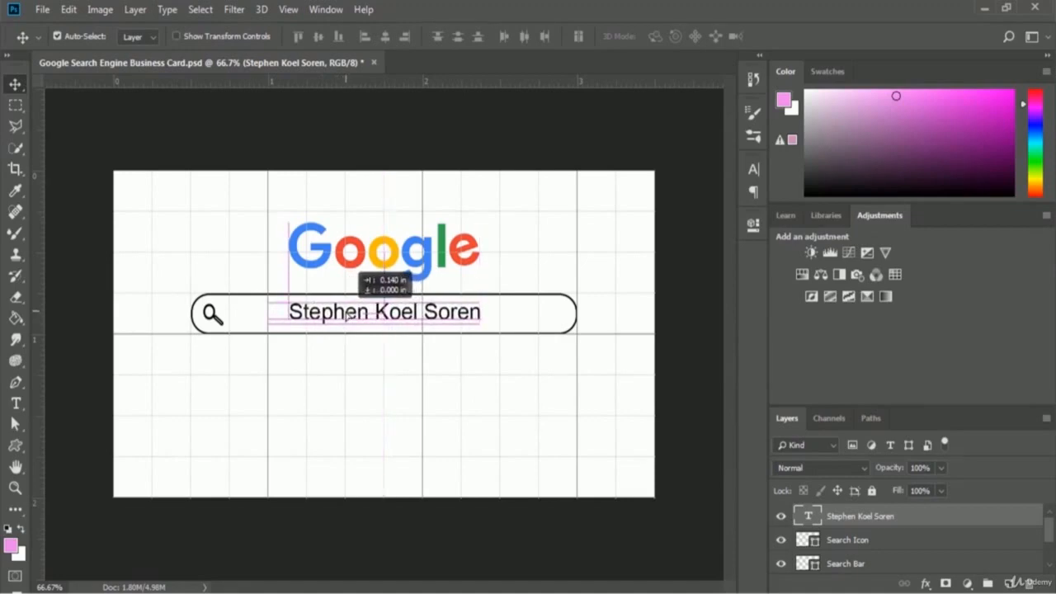
pyautogui.moveTo(347, 316); pyautogui.dragTo(348, 318)
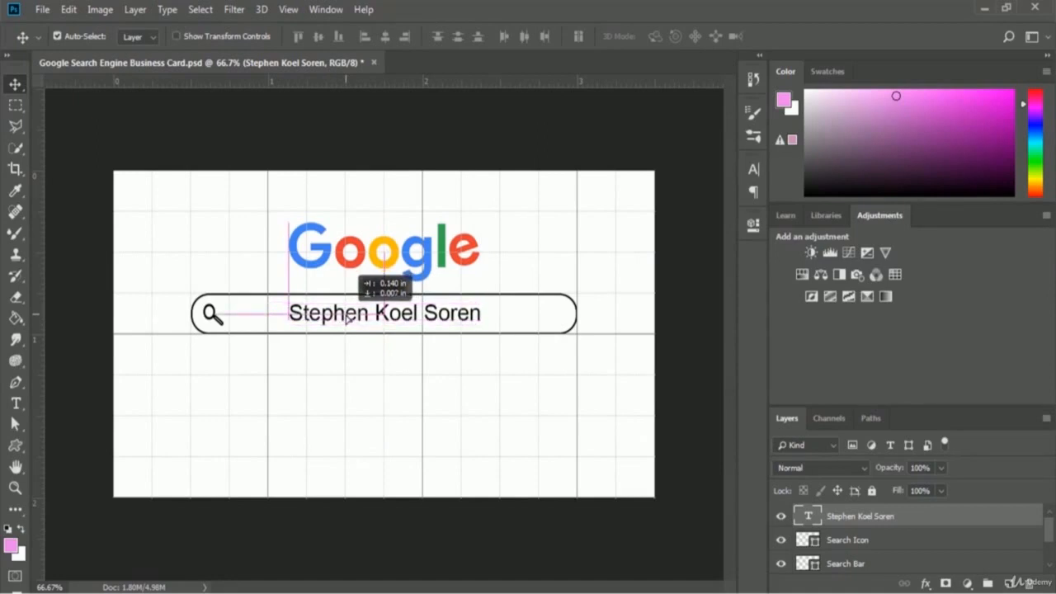
pyautogui.moveTo(347, 319); pyautogui.dragTo(348, 318)
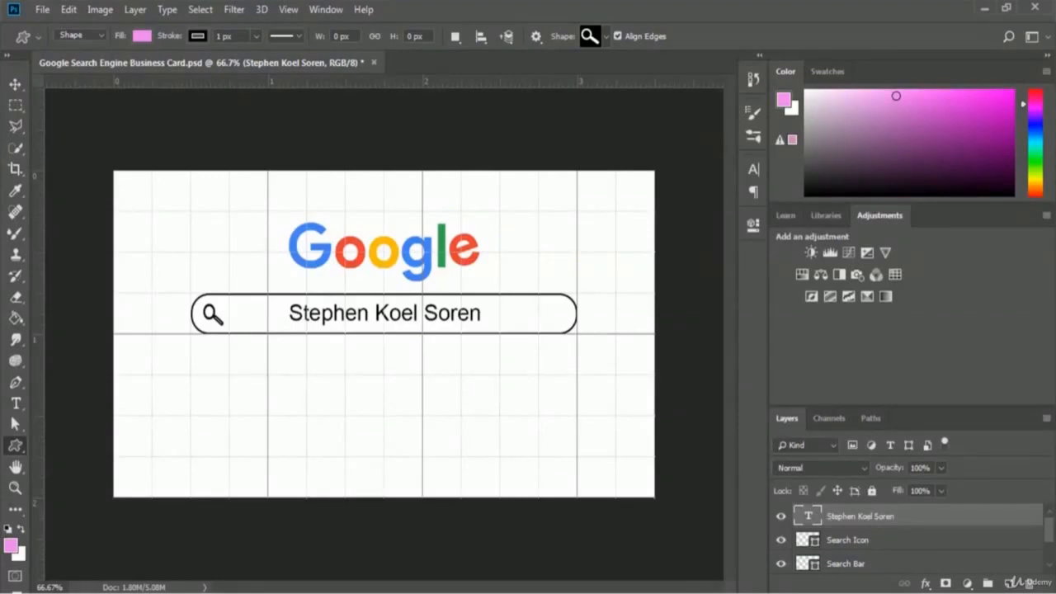
# - Convert the name text, Search Icon and Search Bar layers into one smart object
pyautogui.keyDown('ctrl'); pyautogui.click(858, 566); pyautogui.keyUp('ctrl')
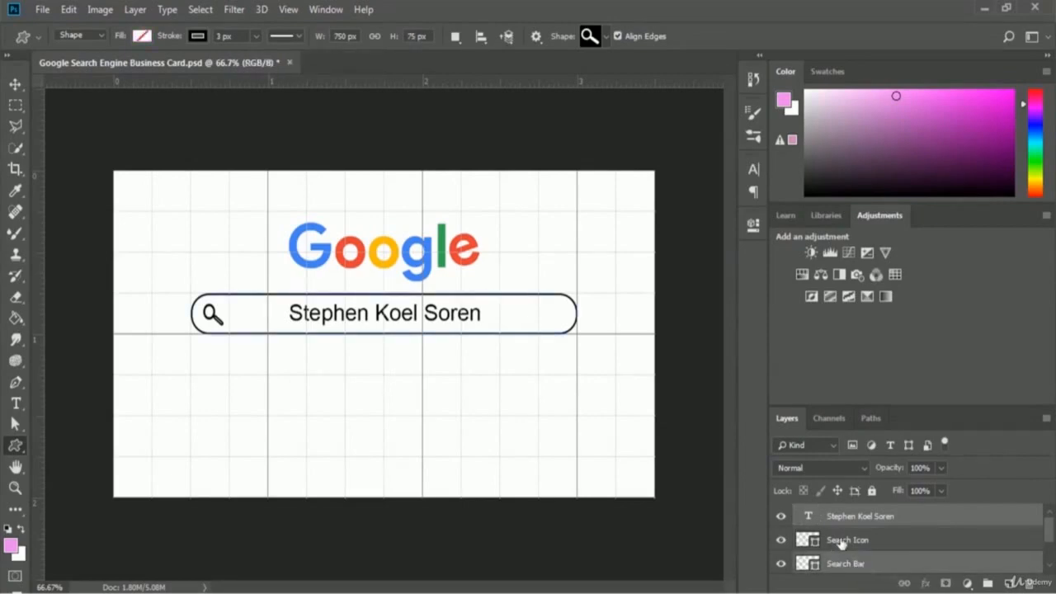
pyautogui.keyDown('ctrl'); pyautogui.click(841, 542); pyautogui.keyUp('ctrl')
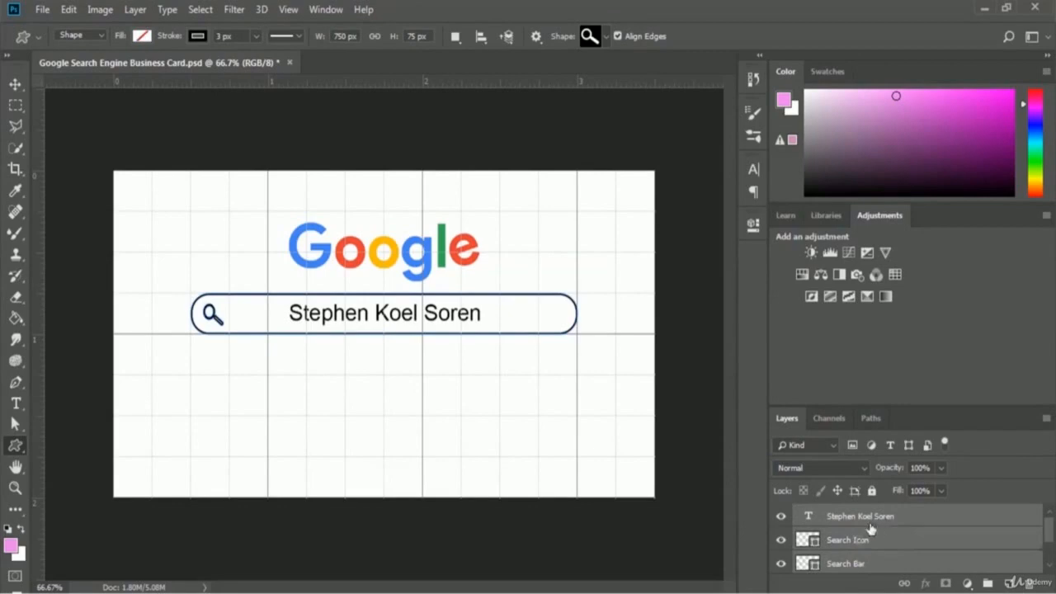
pyautogui.rightClick(915, 518)
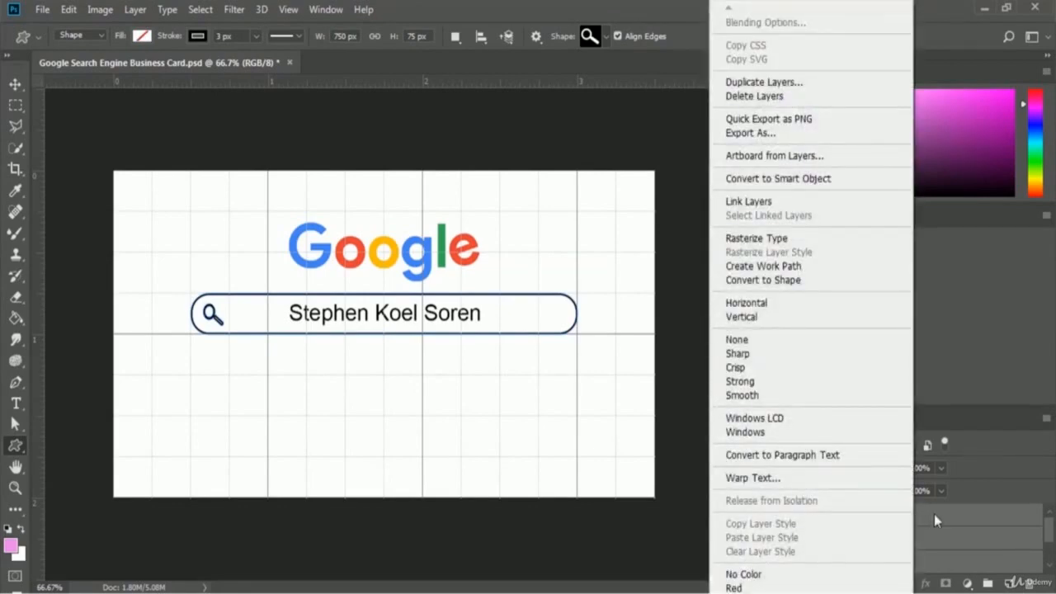
pyautogui.click(841, 182)
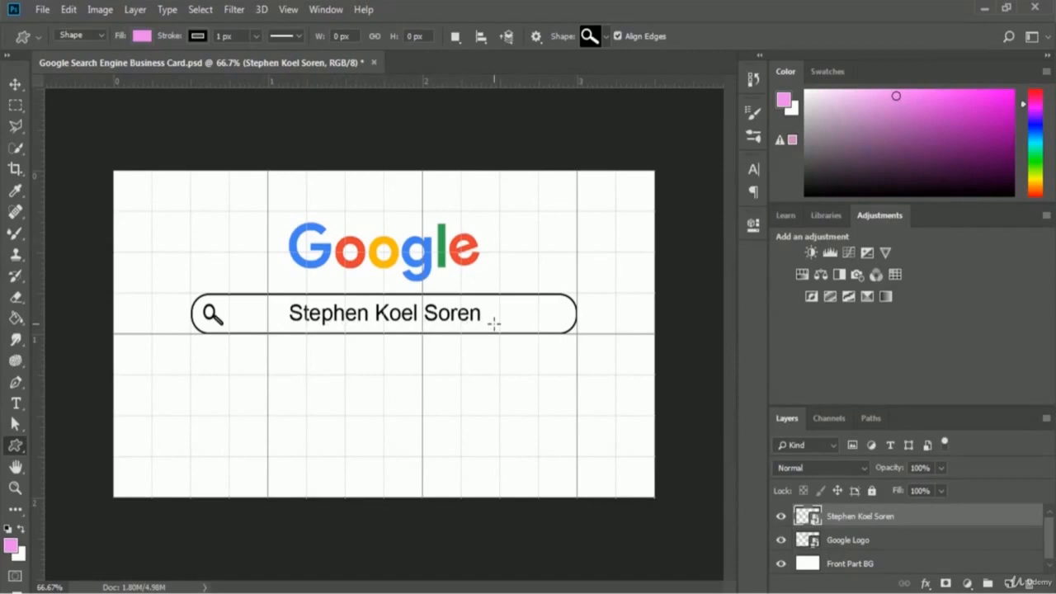
# - Select the Rectangle Tool and look through the extra hidden tools
pyautogui.click(15, 447)
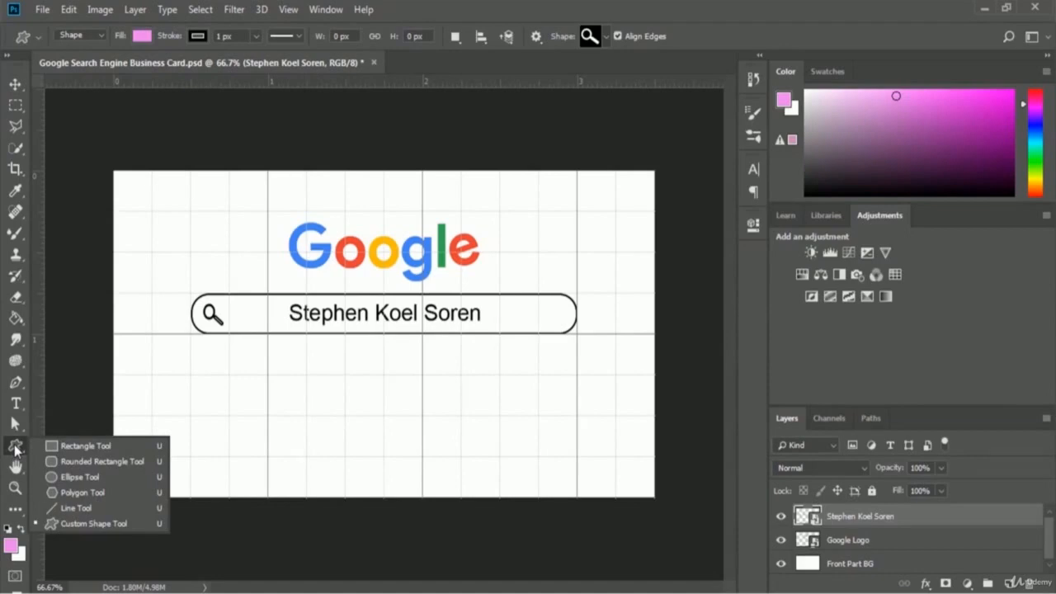
pyautogui.click(82, 447)
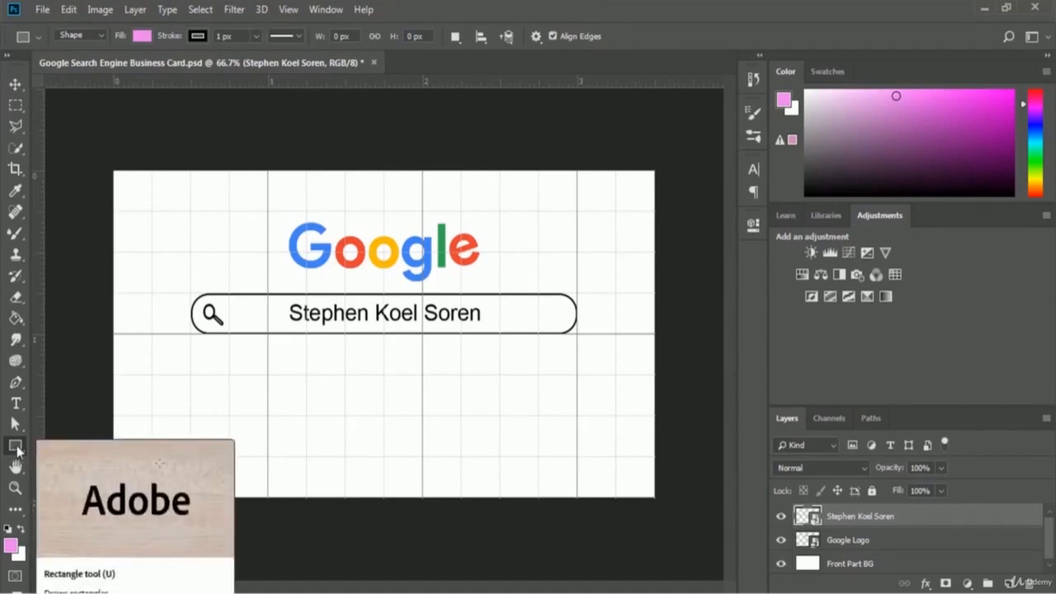
pyautogui.click(15, 511)
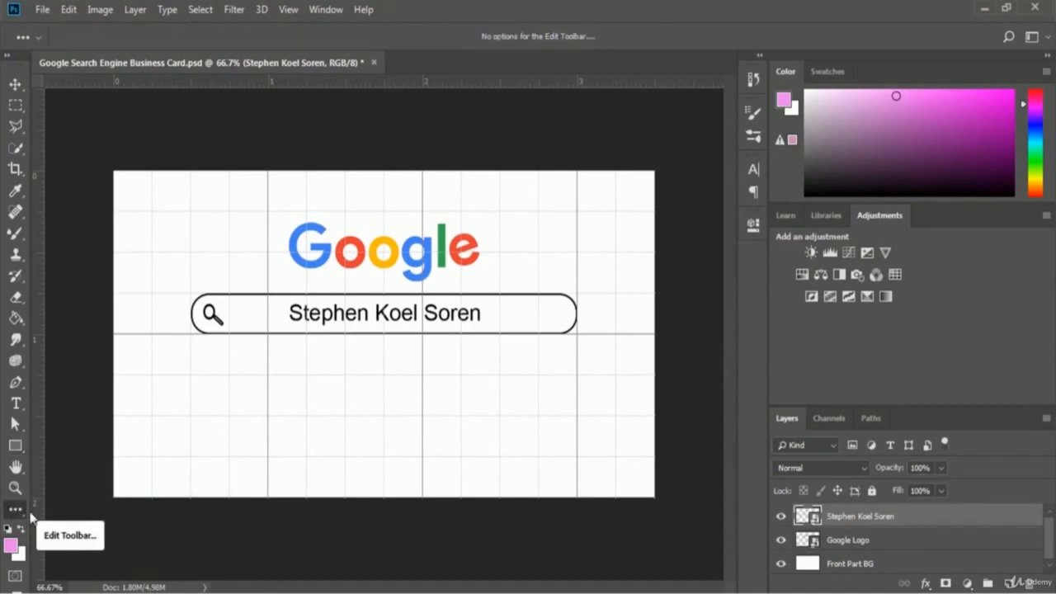
pyautogui.click(17, 515)
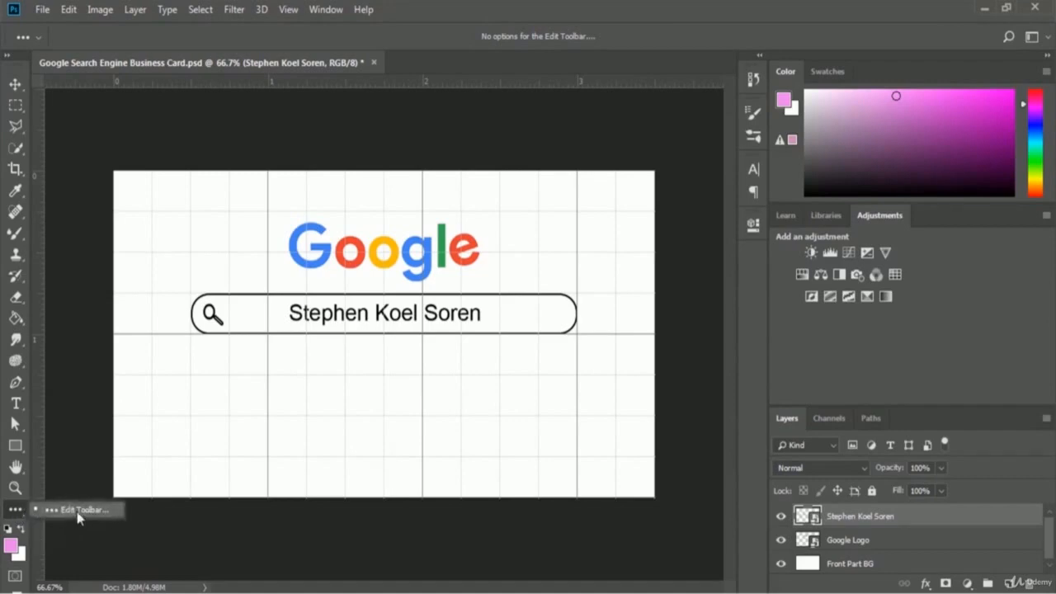
pyautogui.click(77, 511)
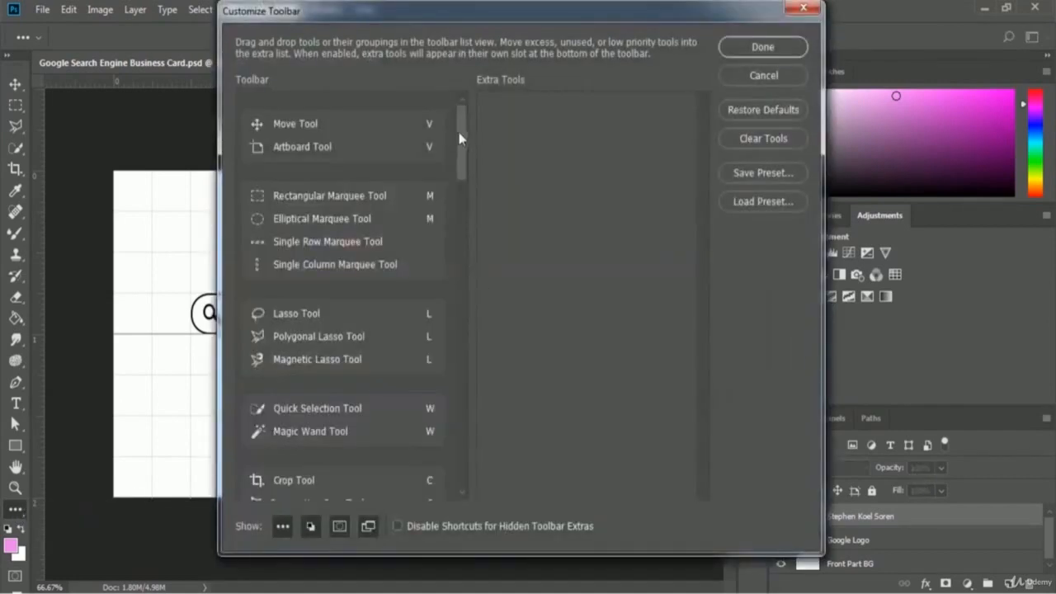
pyautogui.moveTo(459, 132); pyautogui.dragTo(476, 103)
pyautogui.click(802, 8)
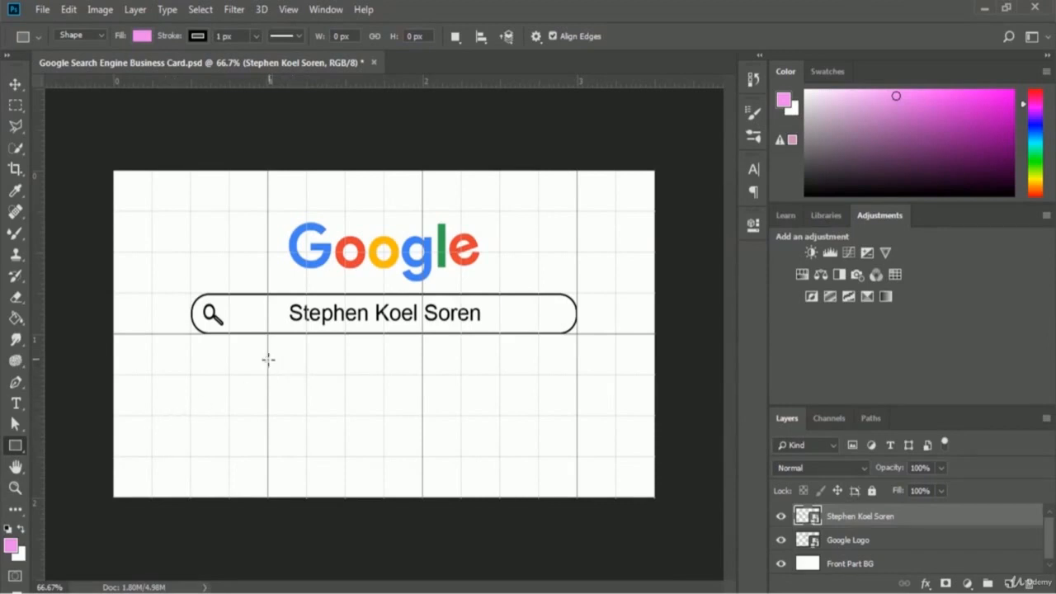
# - Draw a 375 × 74 px rectangle under the search bar with 10 px rounded corners
pyautogui.moveTo(267, 358); pyautogui.dragTo(429, 393)
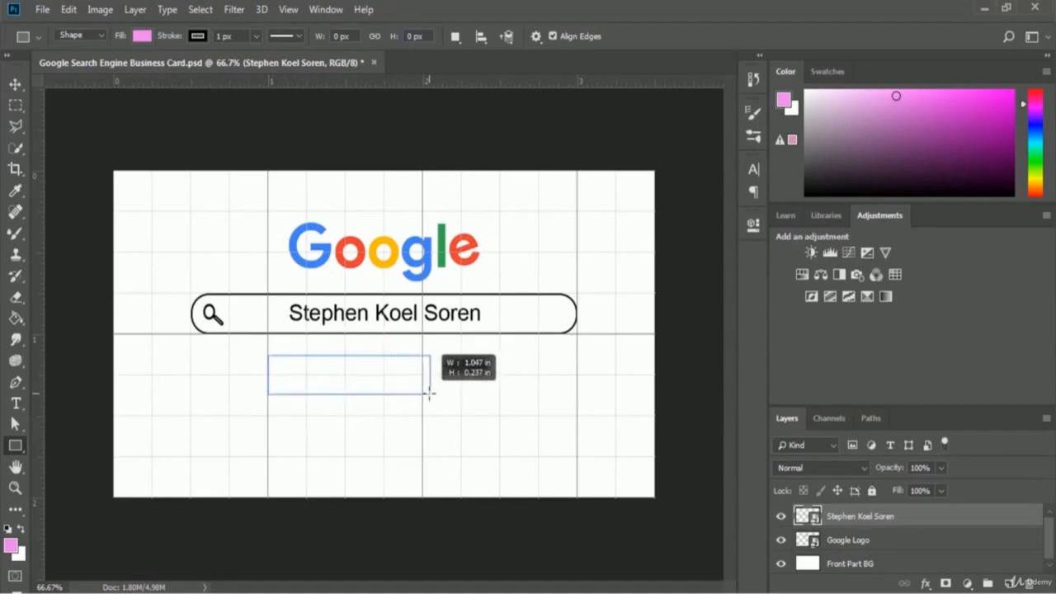
pyautogui.moveTo(429, 392); pyautogui.dragTo(465, 395)
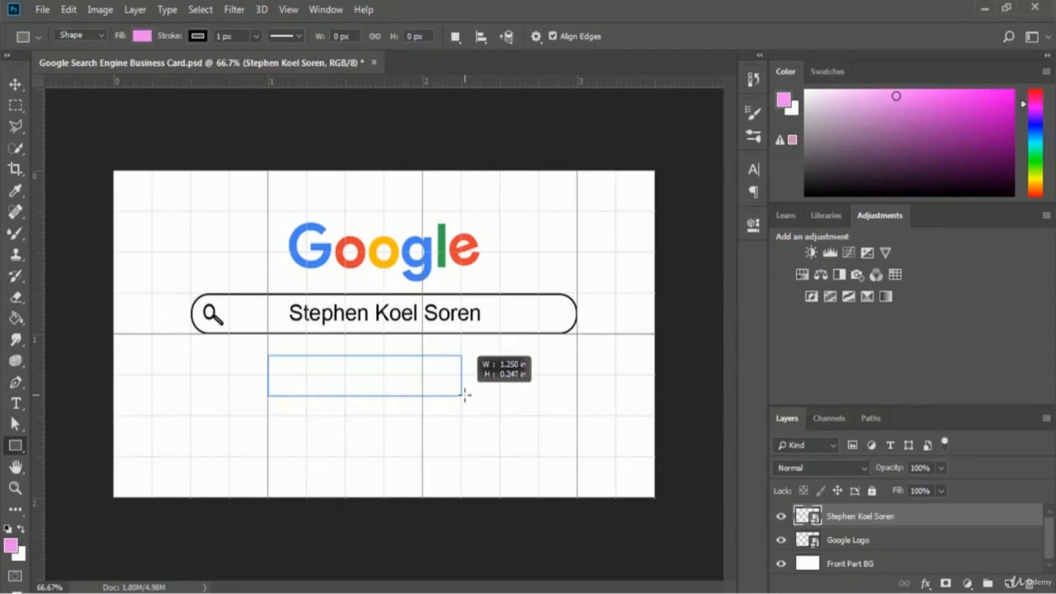
pyautogui.moveTo(465, 395); pyautogui.dragTo(464, 394)
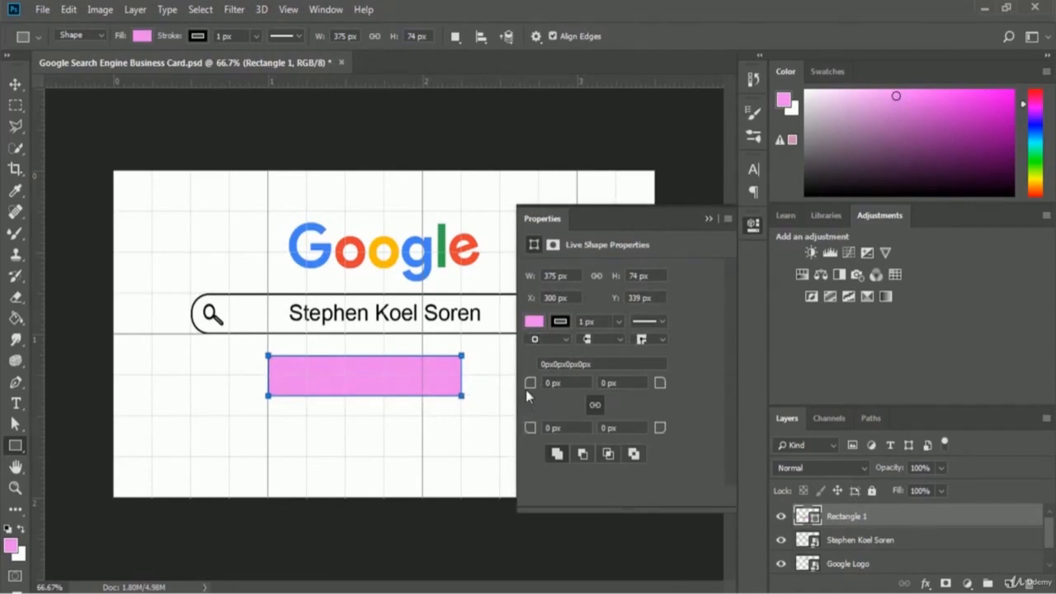
pyautogui.moveTo(527, 389); pyautogui.dragTo(533, 396)
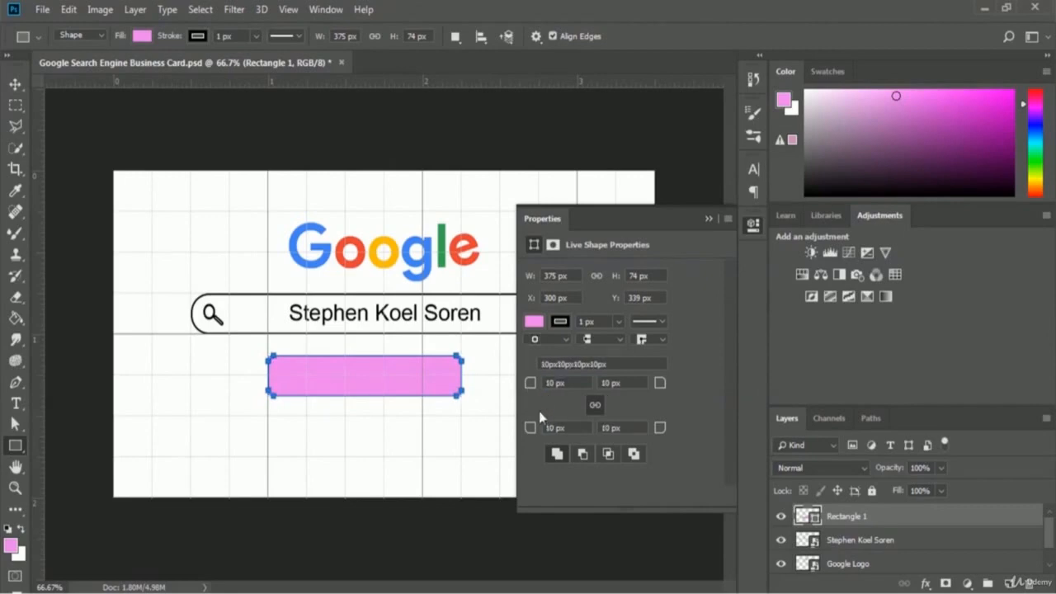
# - Fill the button rectangle with pale grey #ece9ec
pyautogui.click(534, 322)
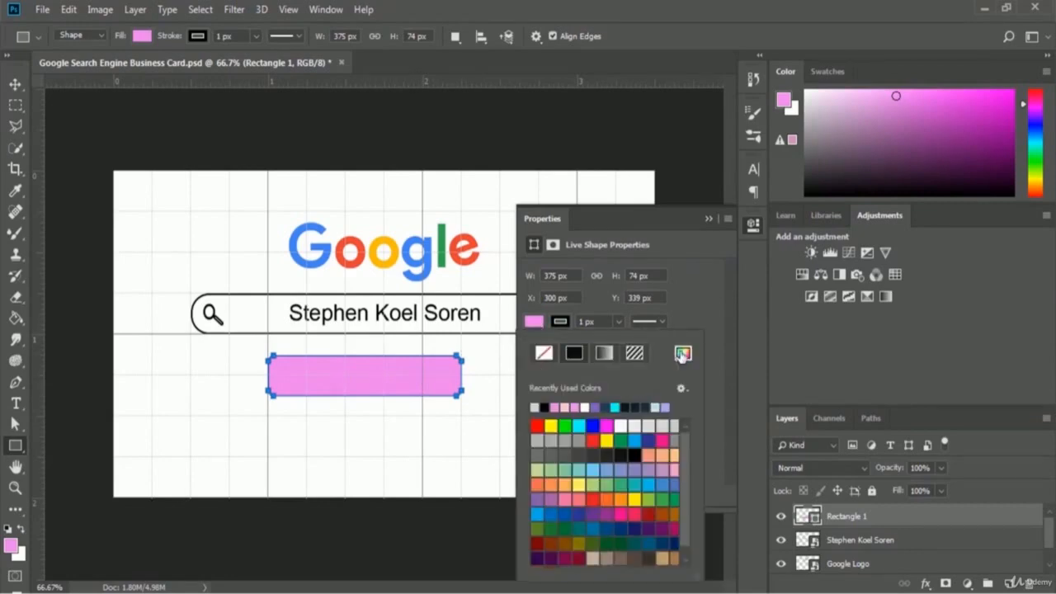
pyautogui.click(683, 354)
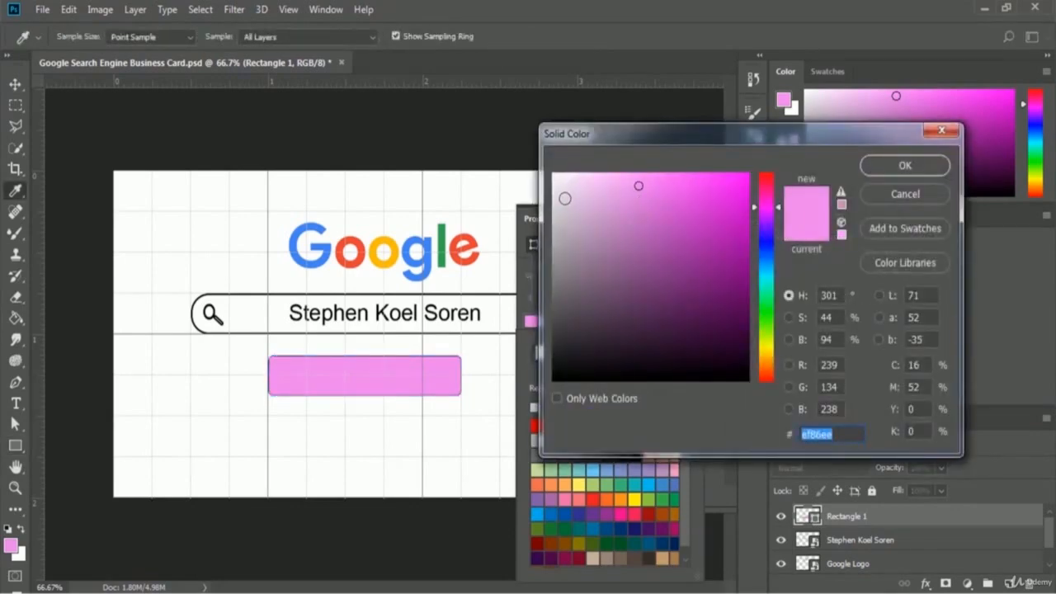
pyautogui.click(559, 188)
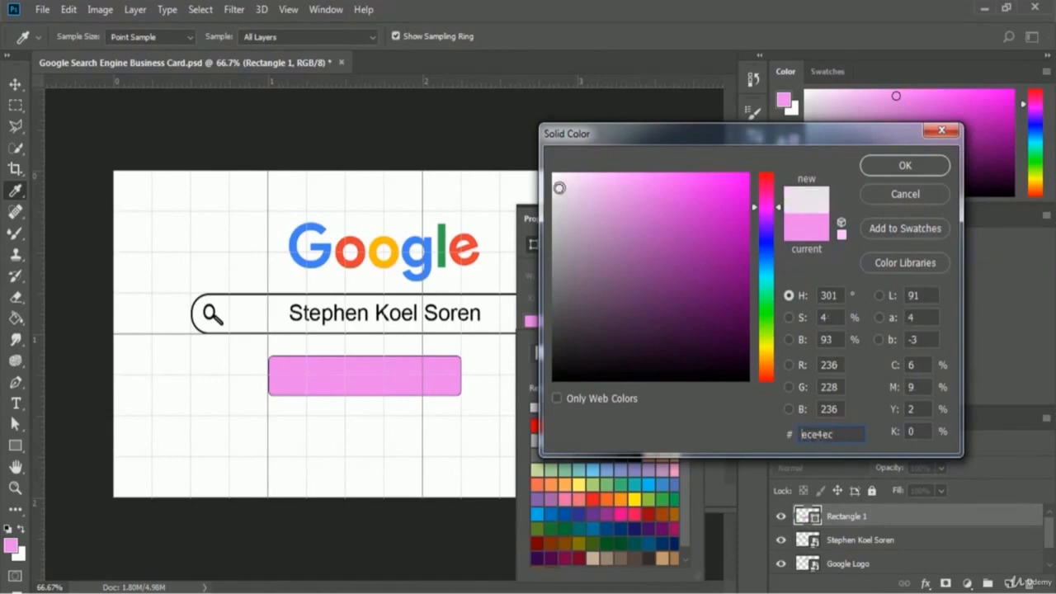
pyautogui.click(559, 187)
pyautogui.click(555, 188)
pyautogui.click(907, 167)
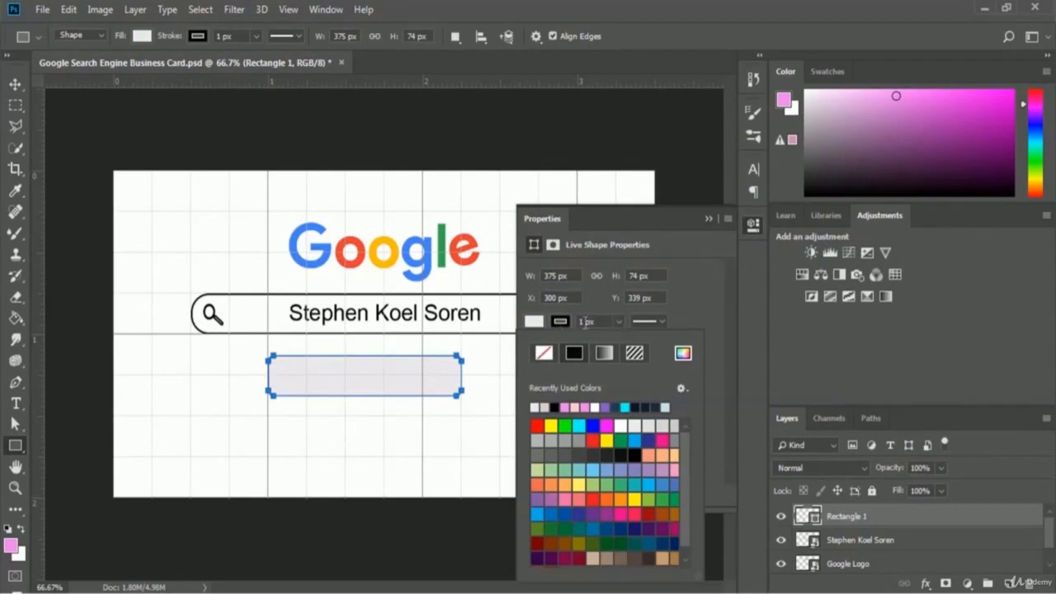
# - Set the rectangle's outline width to 3 px
pyautogui.click(584, 321)
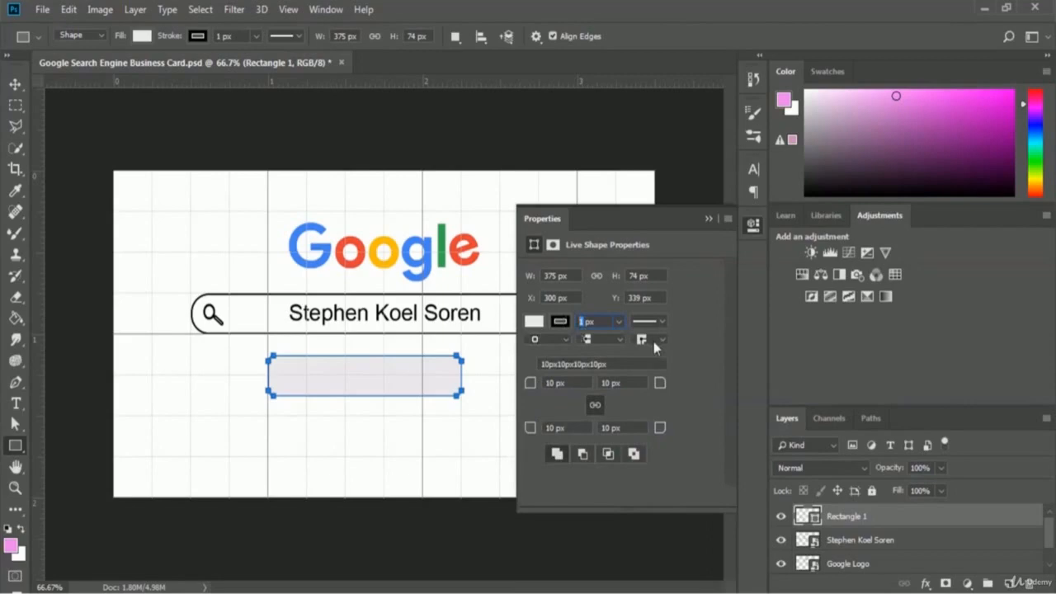
pyautogui.write('3')
pyautogui.press('Return')
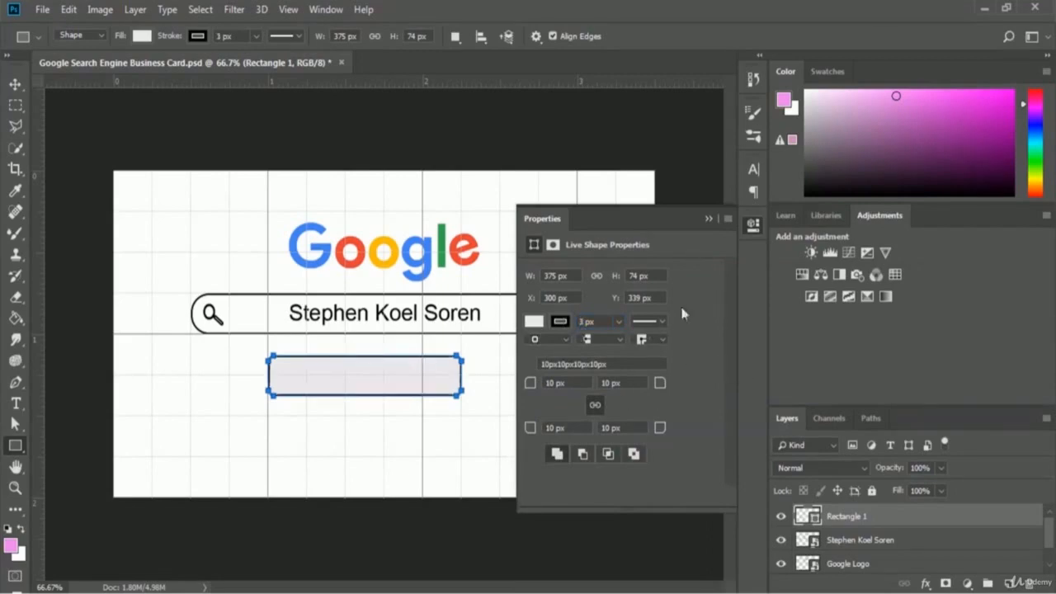
# - Rename the Rectangle 1 layer to 'Search Button'
pyautogui.click(708, 219)
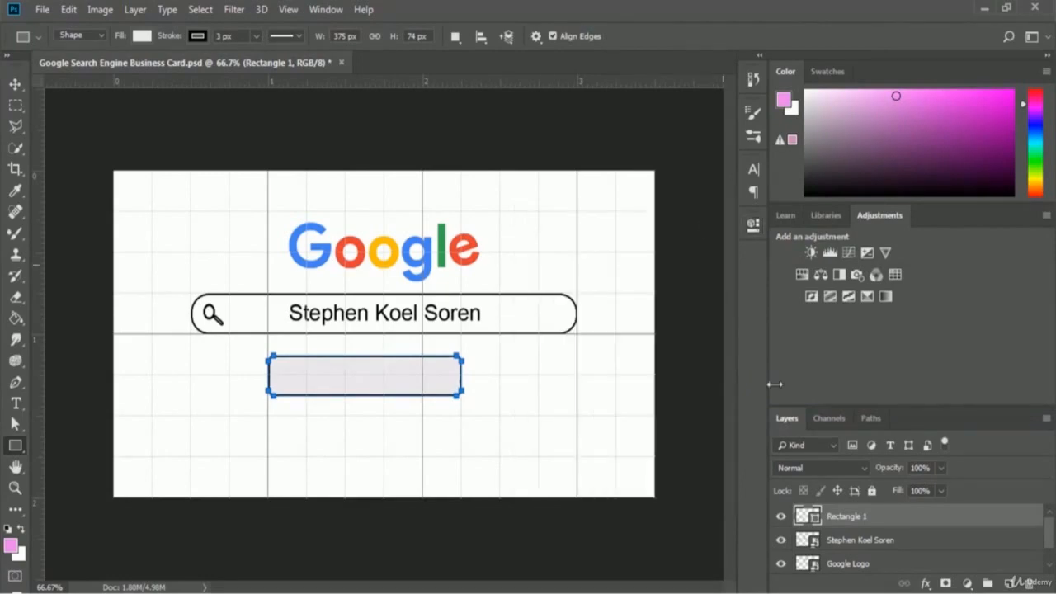
pyautogui.doubleClick(859, 517)
pyautogui.write('Sear')
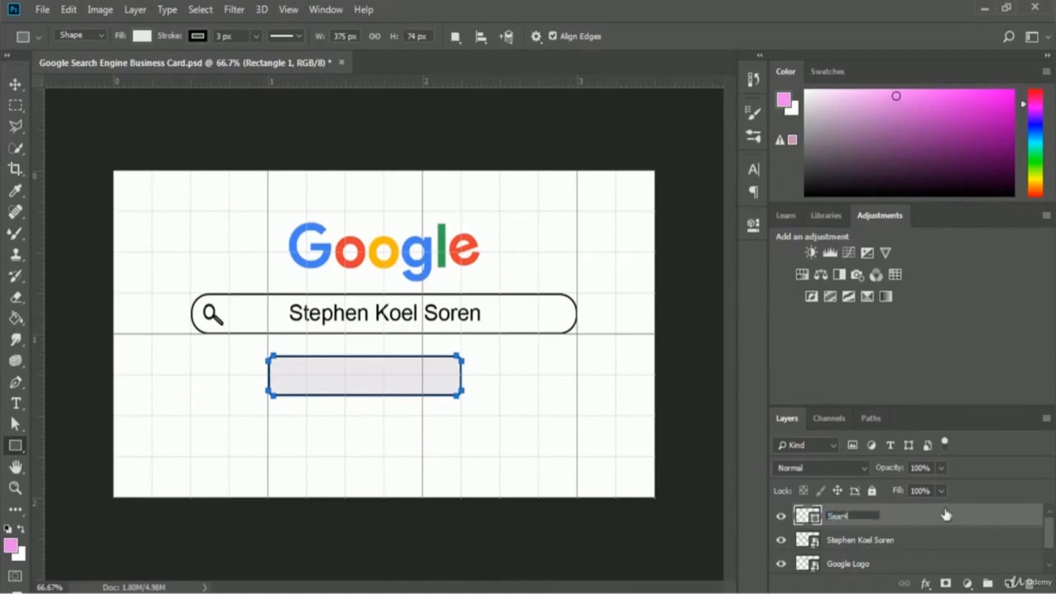
pyautogui.write('ch Button')
pyautogui.press('Return')
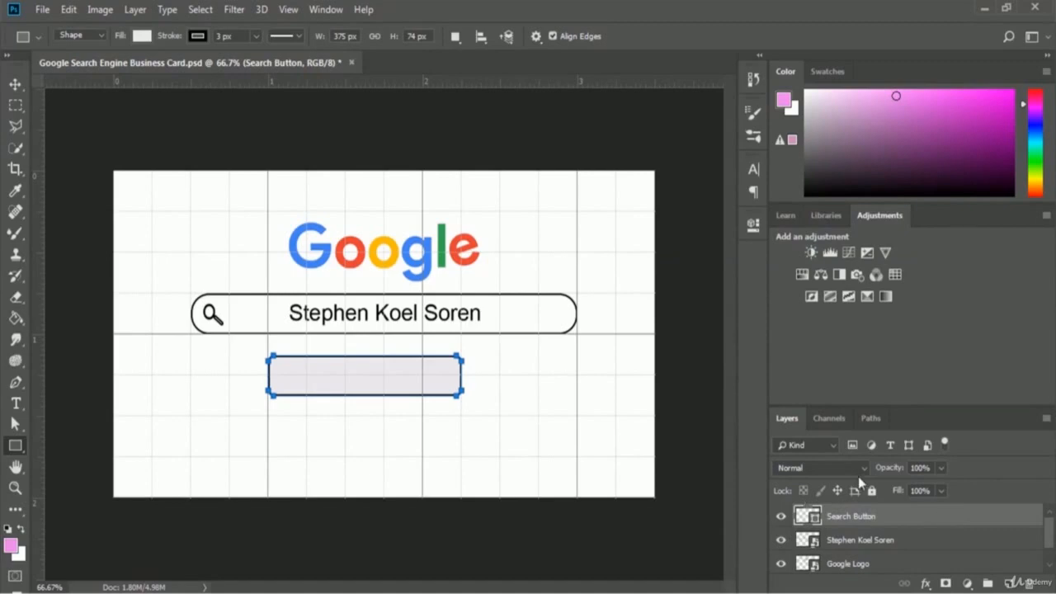
pyautogui.press('Return')
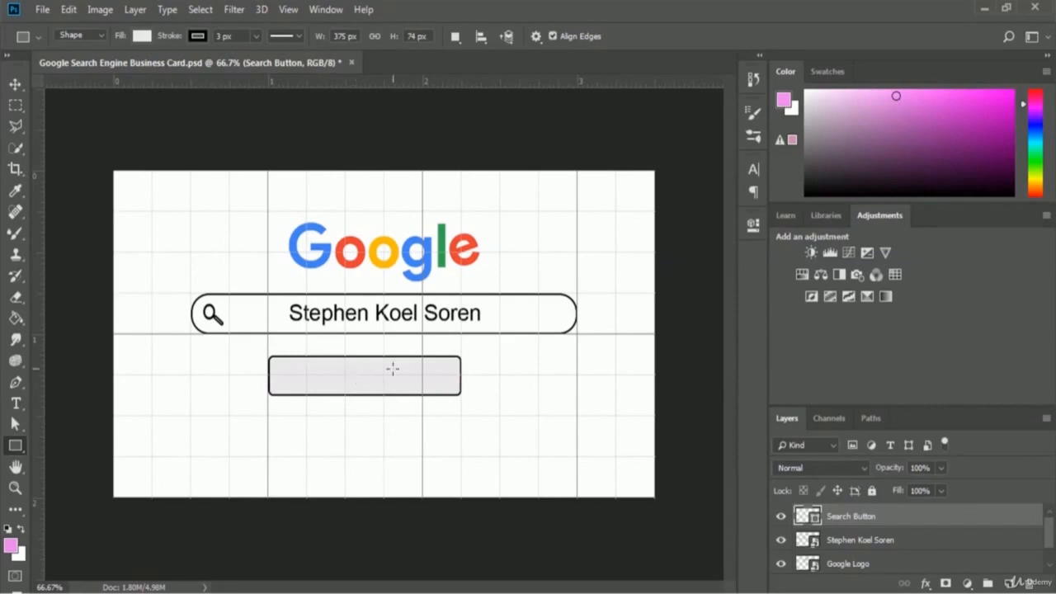
# - Drag the Search Button rectangle right until it's centred under the search bar
pyautogui.click(15, 86)
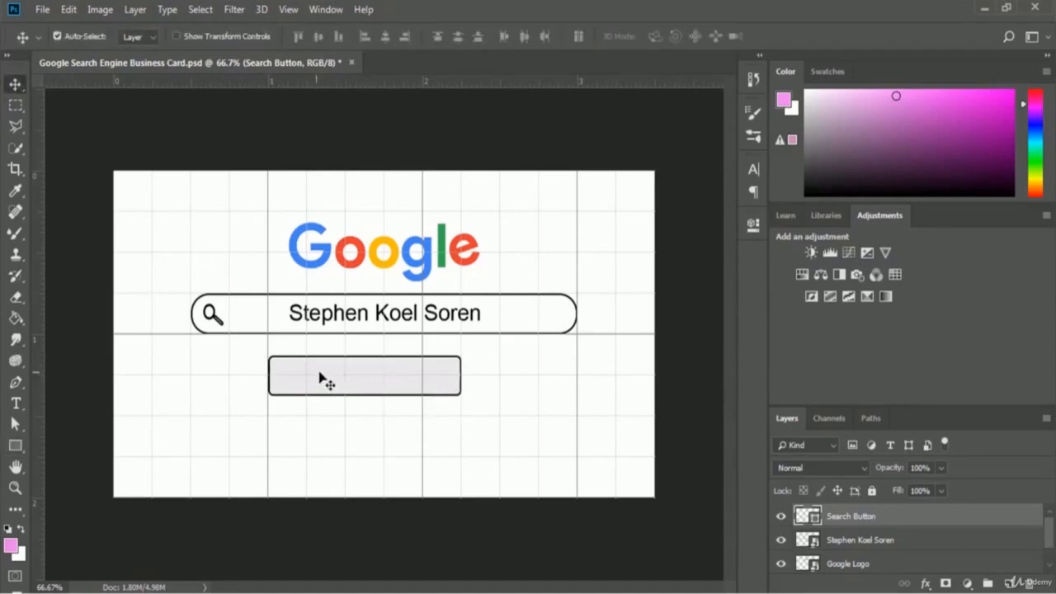
pyautogui.moveTo(321, 375); pyautogui.dragTo(329, 377)
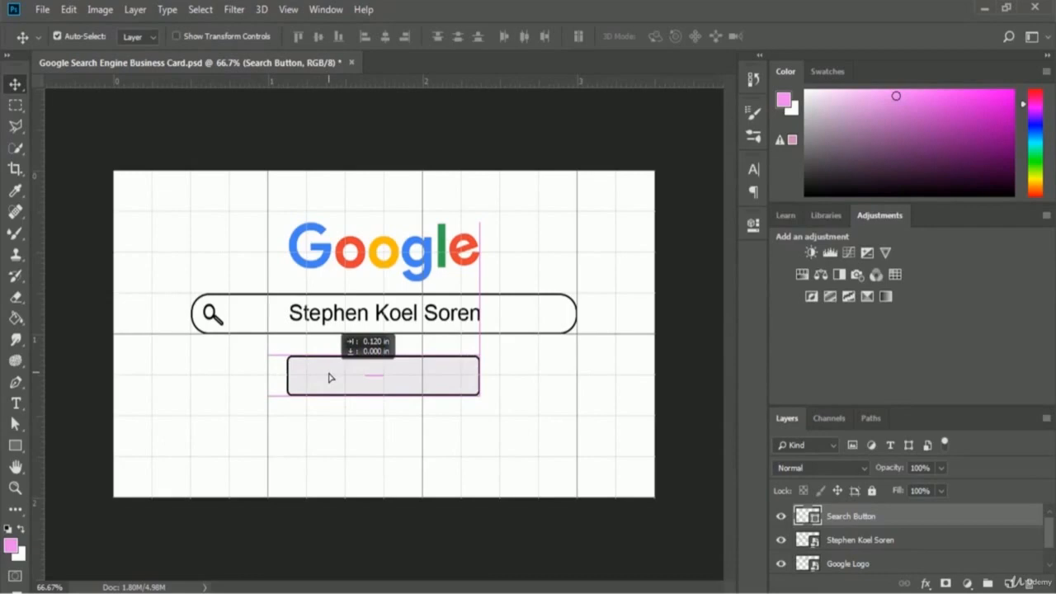
pyautogui.moveTo(330, 377); pyautogui.dragTo(331, 377)
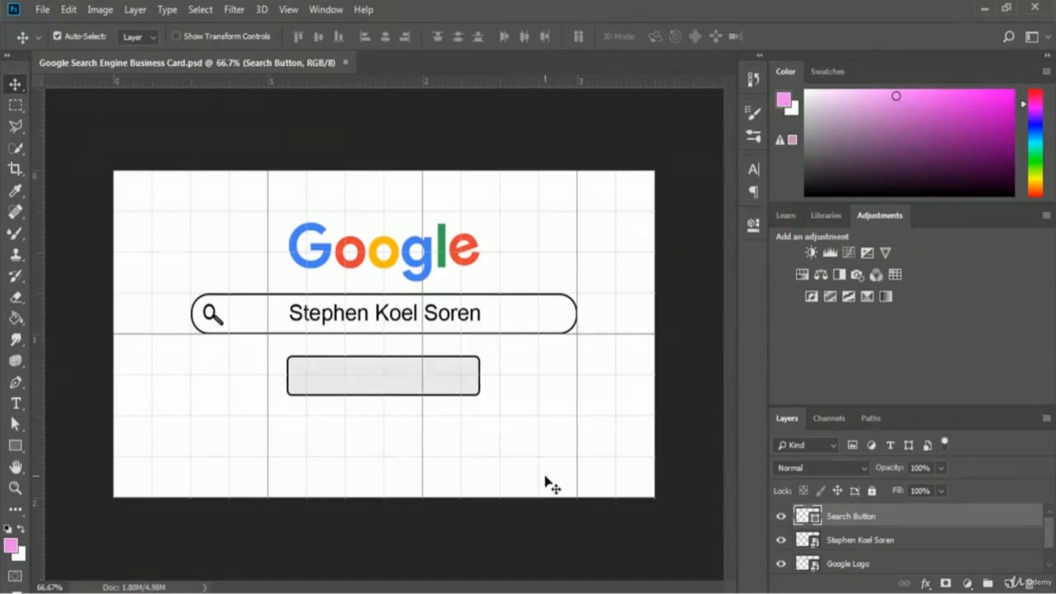
pyautogui.click(17, 403)
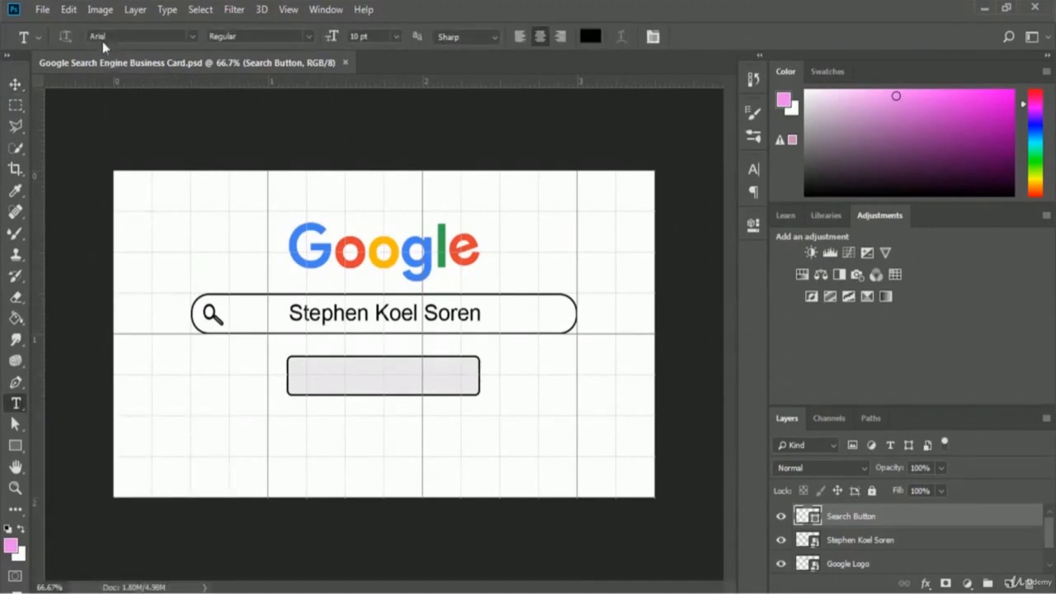
# - Type 'Google Search' inside the button and shrink it, trying 8 pt then 6 pt
pyautogui.click(382, 376)
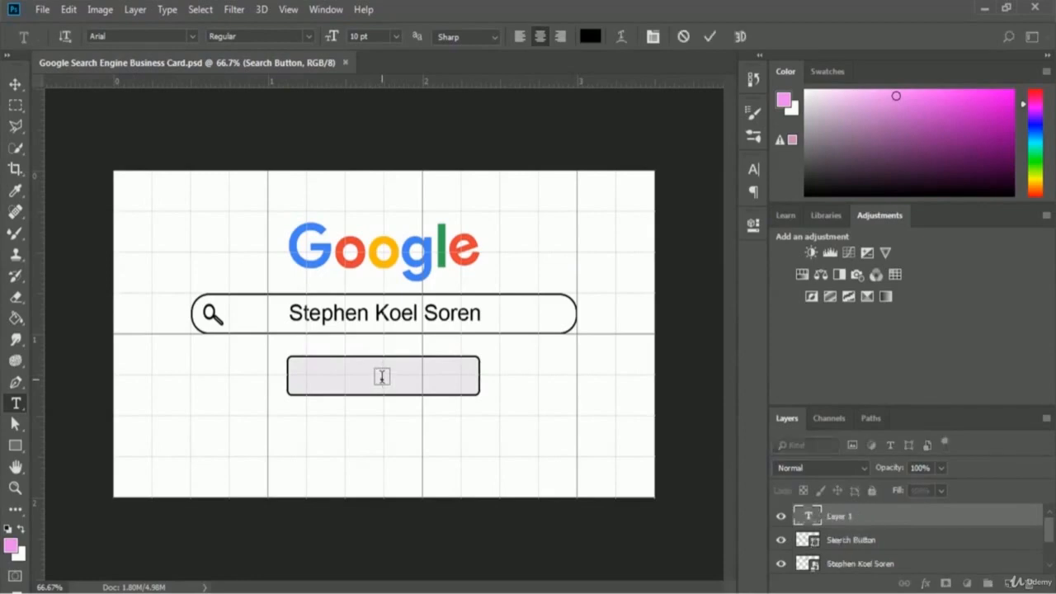
pyautogui.write('G  ')
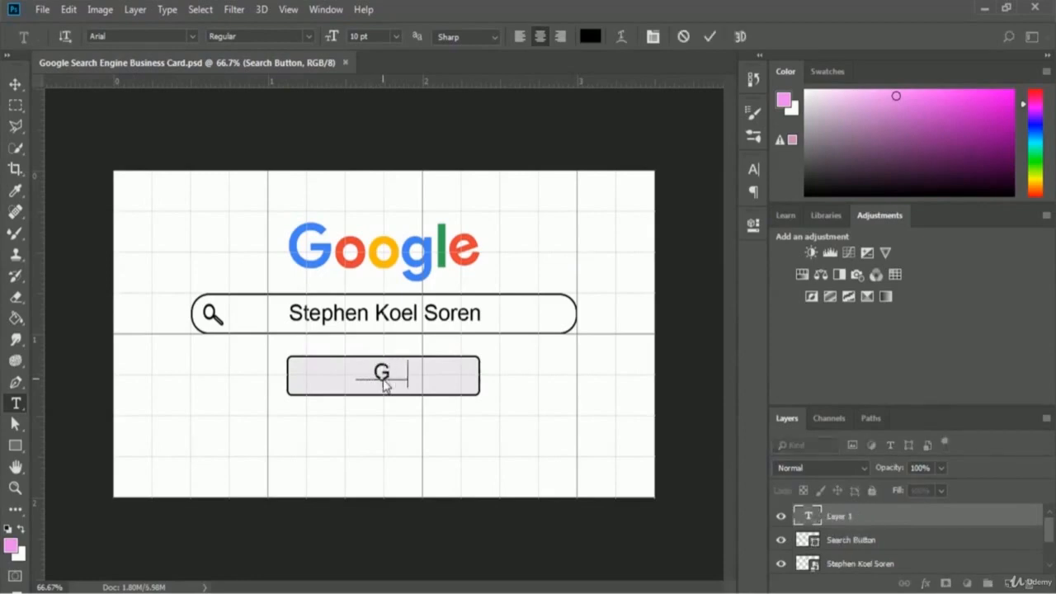
pyautogui.write('oogle S')
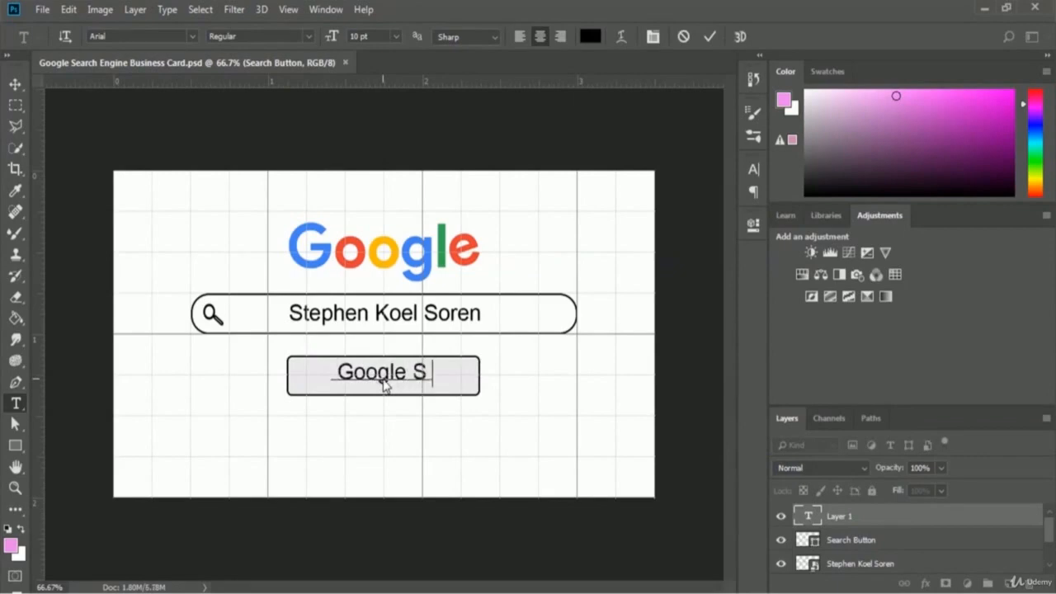
pyautogui.write('earch')
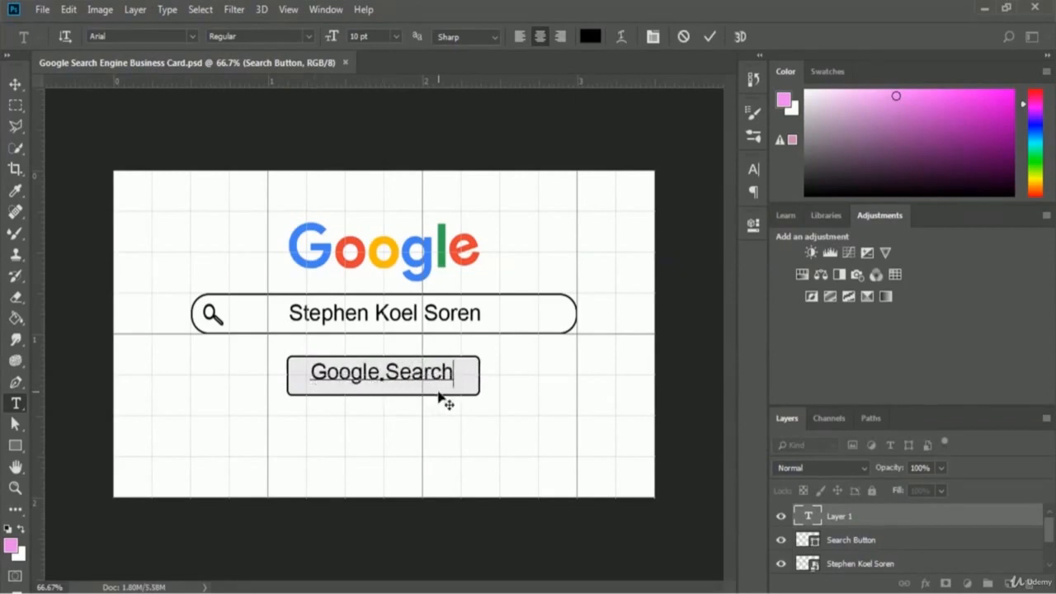
pyautogui.hotkey('ctrl', 'a')
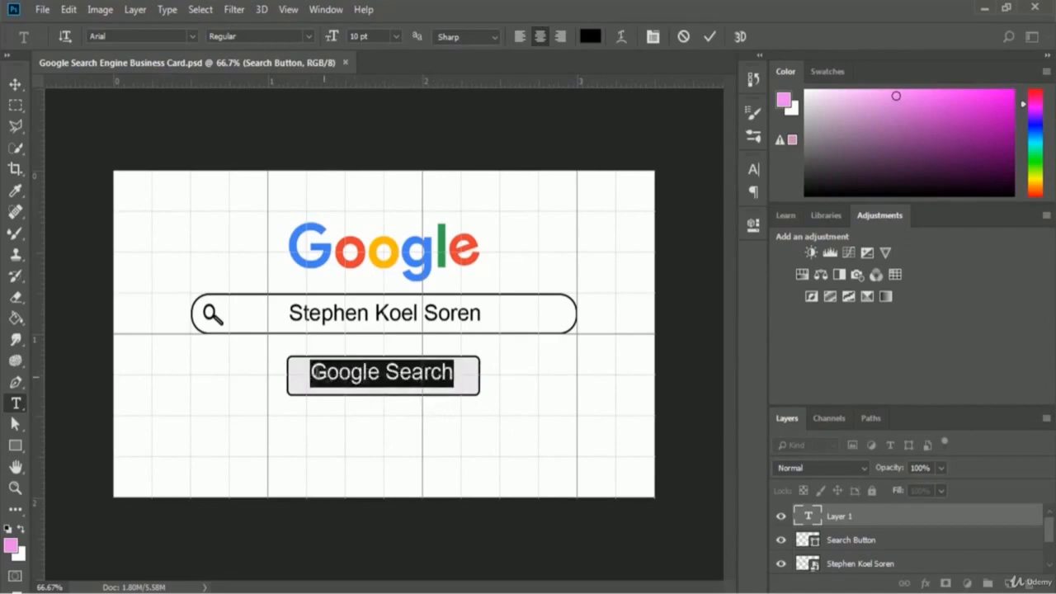
pyautogui.click(397, 36)
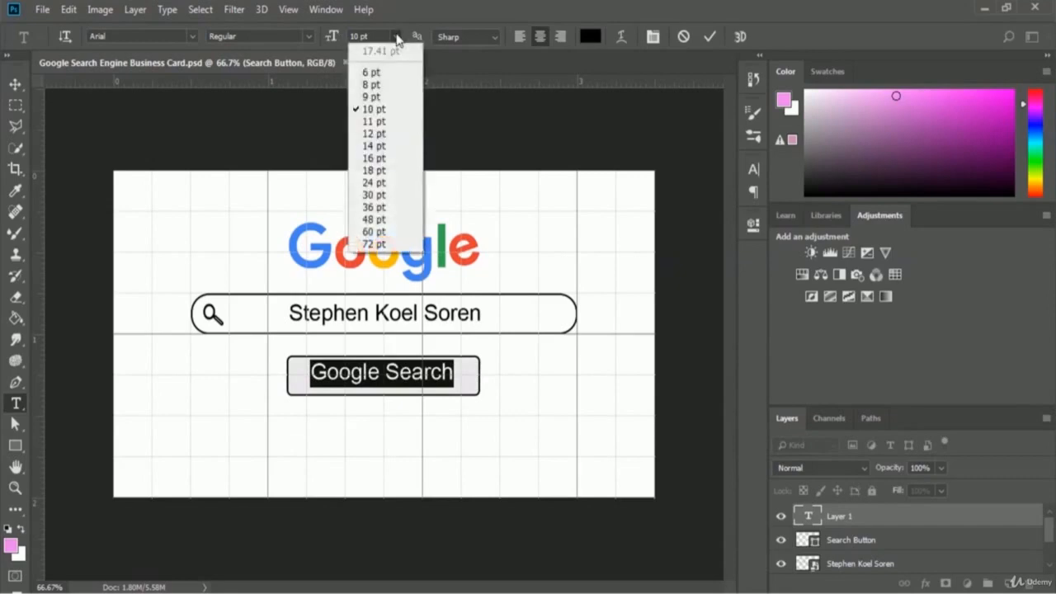
pyautogui.click(371, 84)
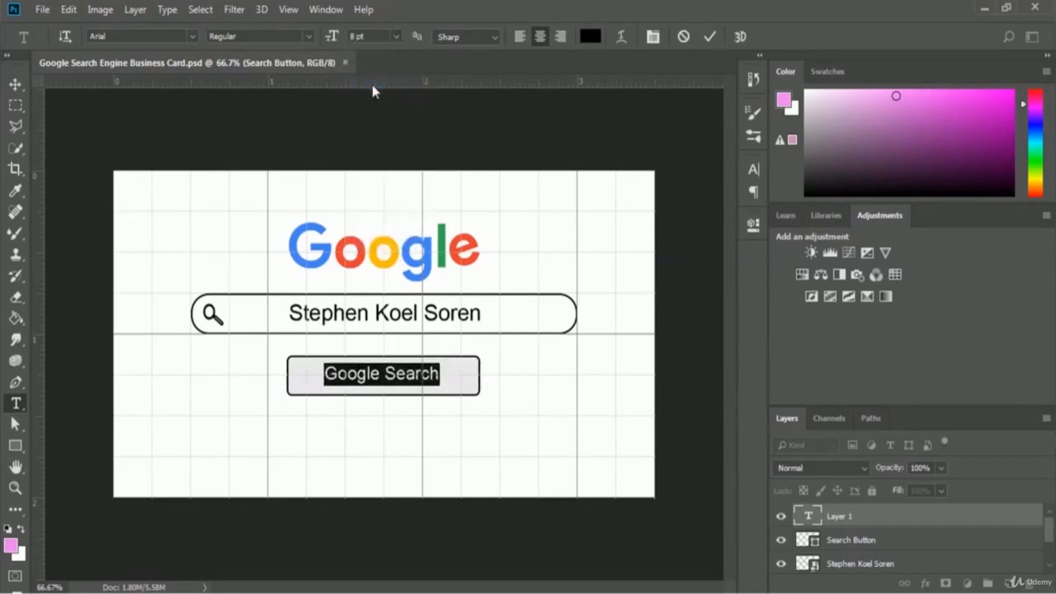
pyautogui.click(395, 37)
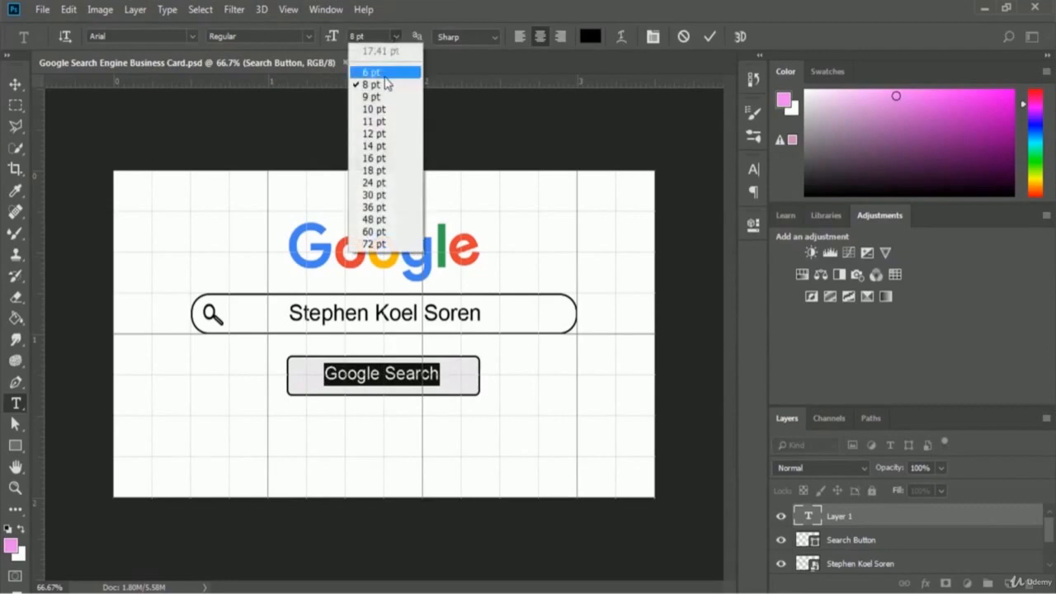
pyautogui.click(383, 73)
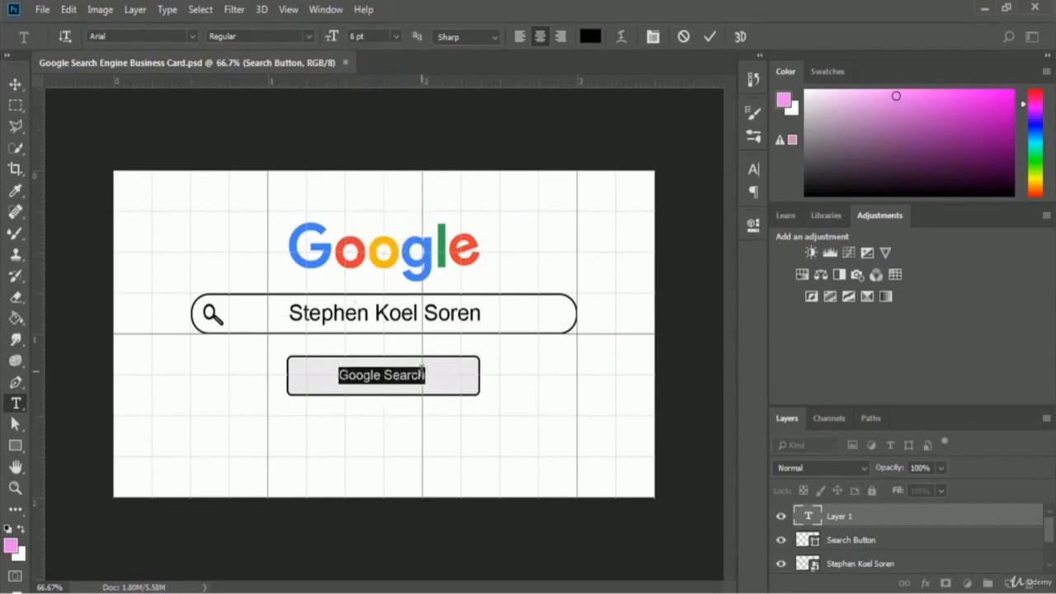
pyautogui.click(429, 375)
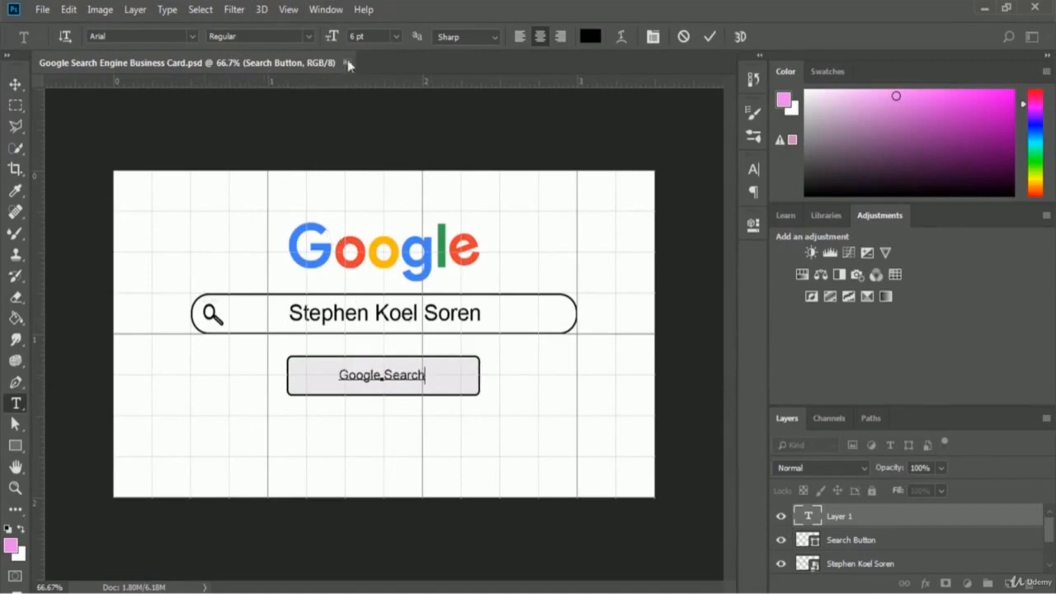
# - Set the button text to 7 pt and commit it
pyautogui.click(352, 36)
pyautogui.write('7')
pyautogui.press('Return')
pyautogui.click(711, 37)
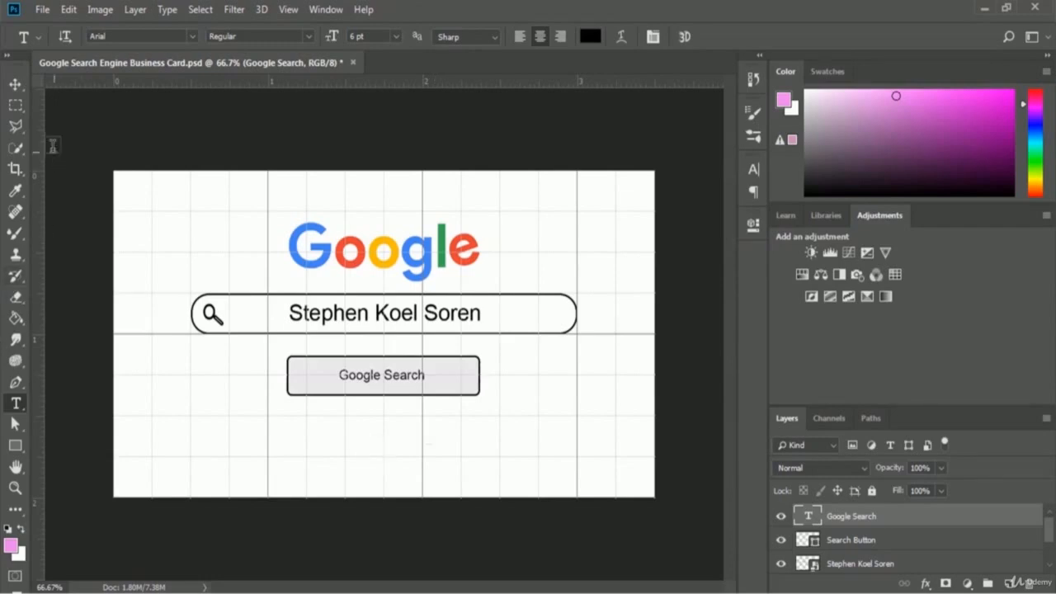
# - Drag the Google Search text right until it's centred in the grey button
pyautogui.click(15, 86)
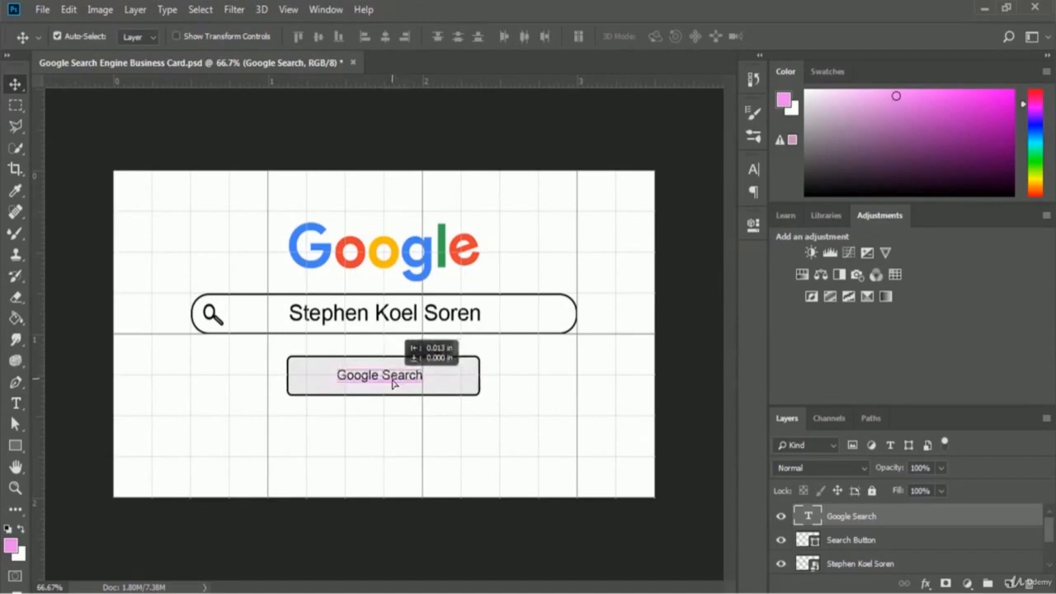
pyautogui.moveTo(394, 383); pyautogui.dragTo(405, 384)
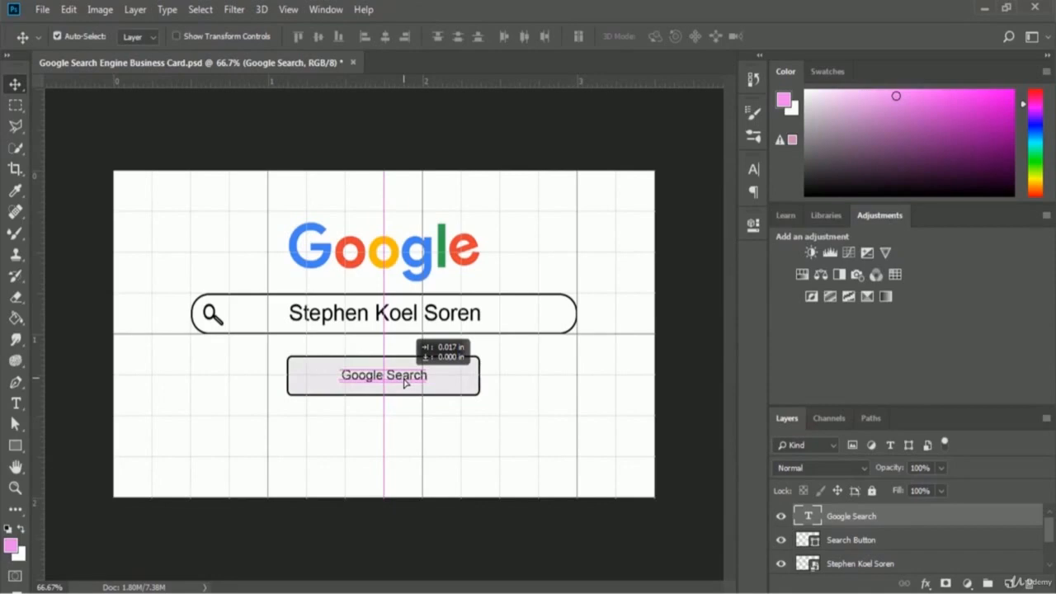
pyautogui.moveTo(404, 382); pyautogui.dragTo(406, 381)
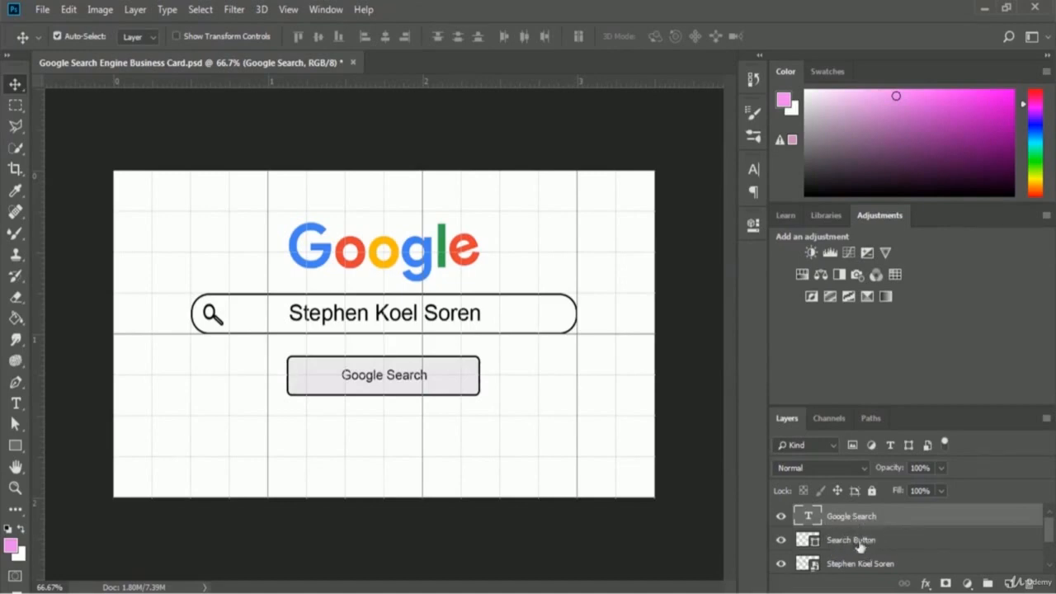
# - Convert the Search Button and Google Search text layers into one smart object
pyautogui.press('ctrl')
pyautogui.keyDown('ctrl'); pyautogui.click(858, 543); pyautogui.keyUp('ctrl')
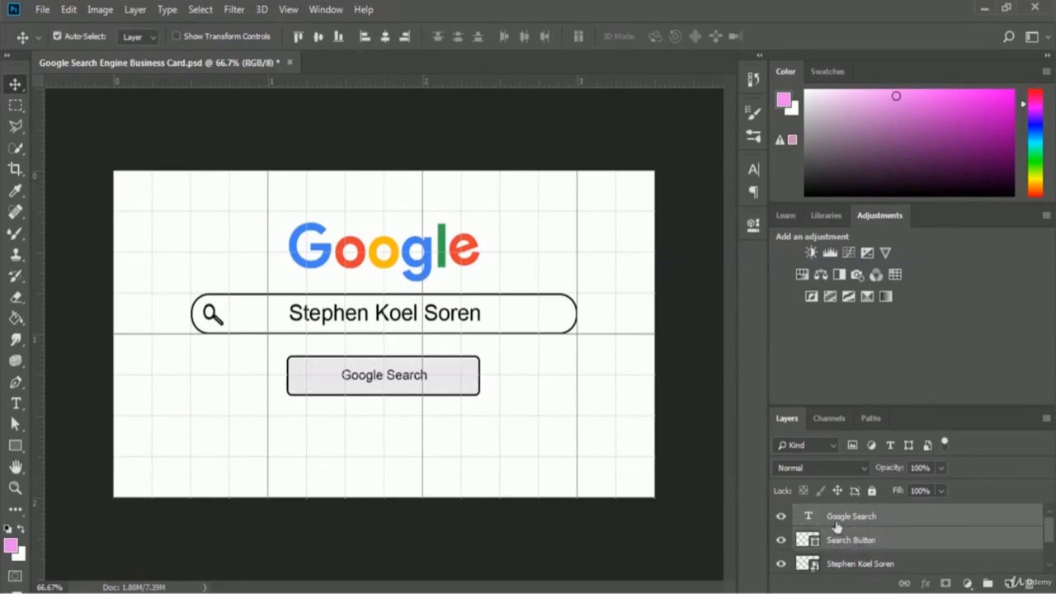
pyautogui.rightClick(903, 519)
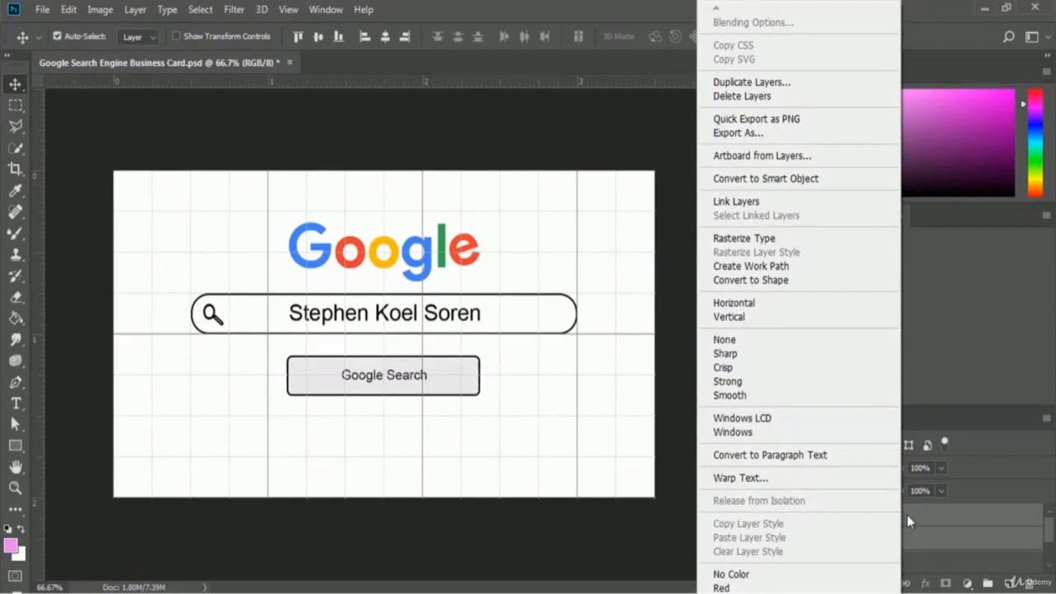
pyautogui.click(855, 184)
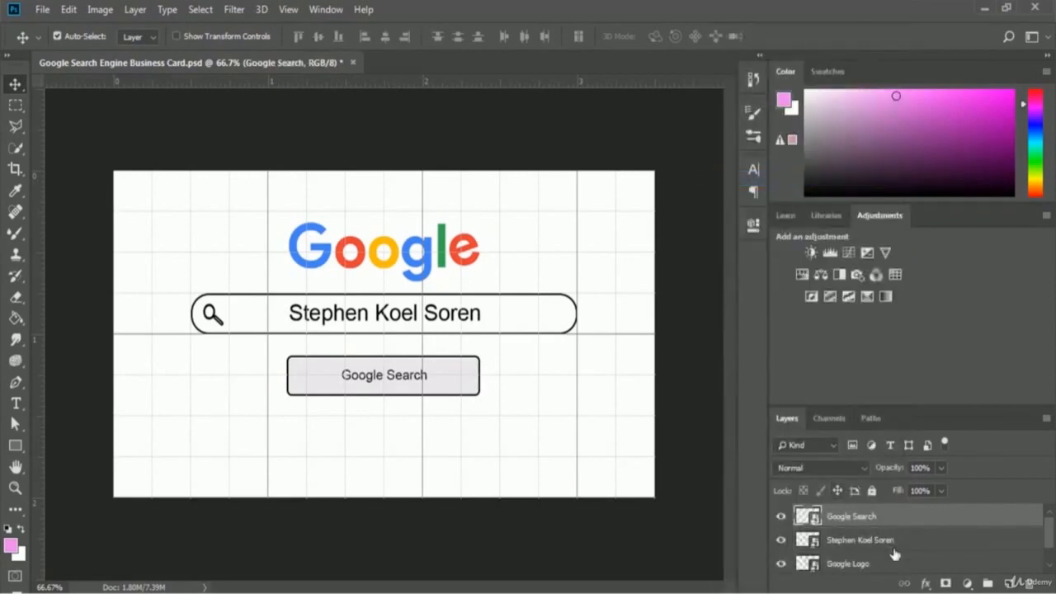
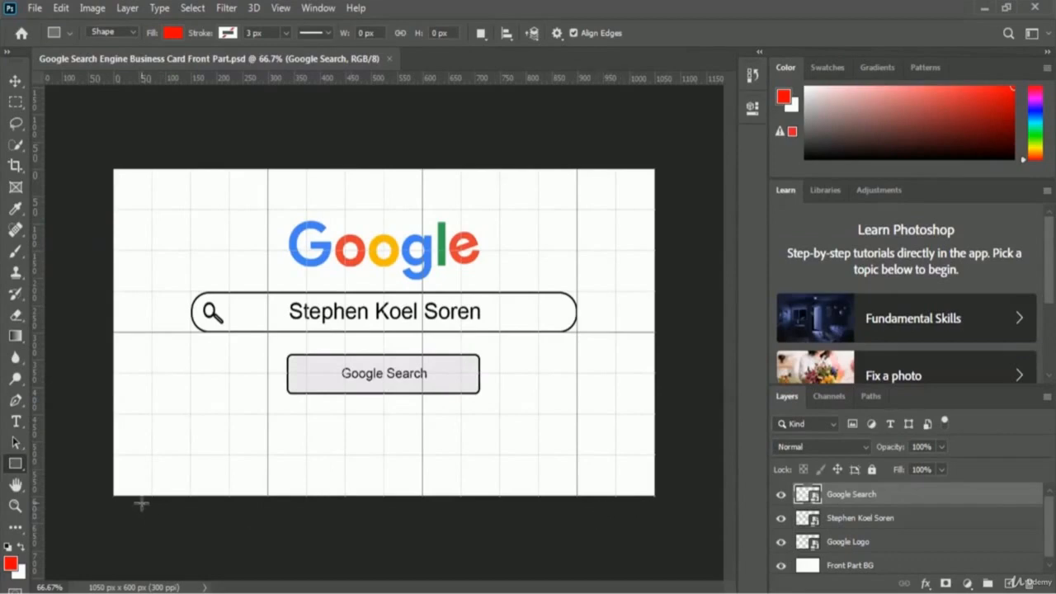
# - Create a 3.5 × 2 in, 300 ppi document named 'Google Search Engine Business Card Back Part'
pyautogui.click(36, 8)
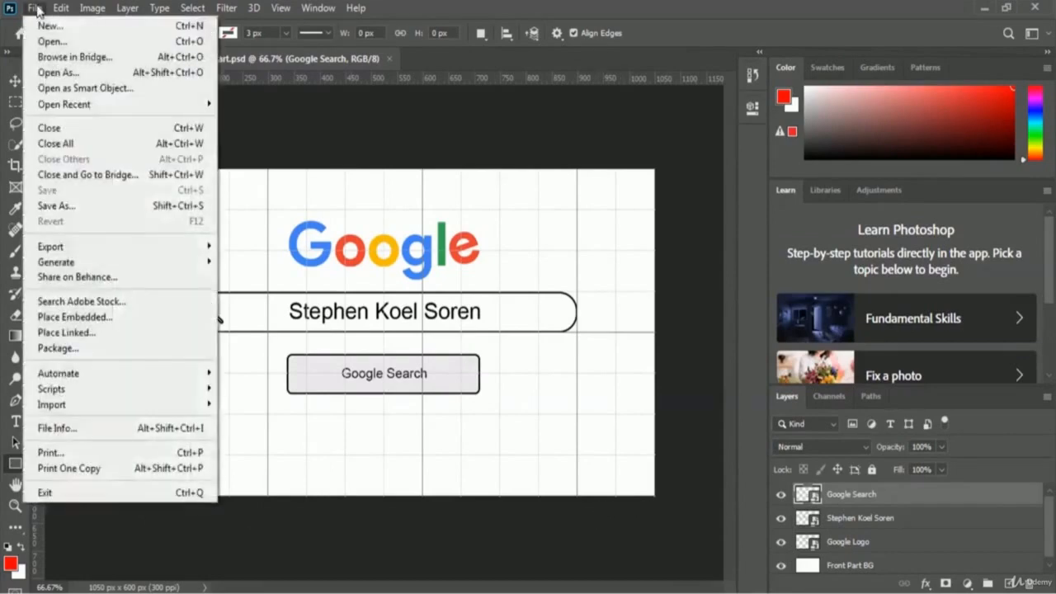
pyautogui.click(51, 25)
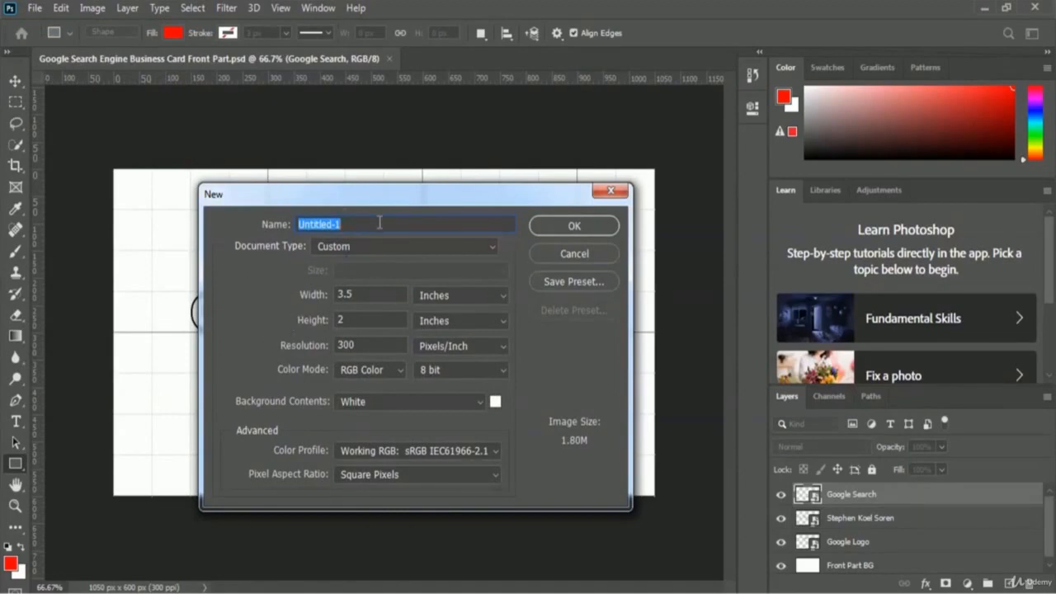
pyautogui.write('Google Searc')
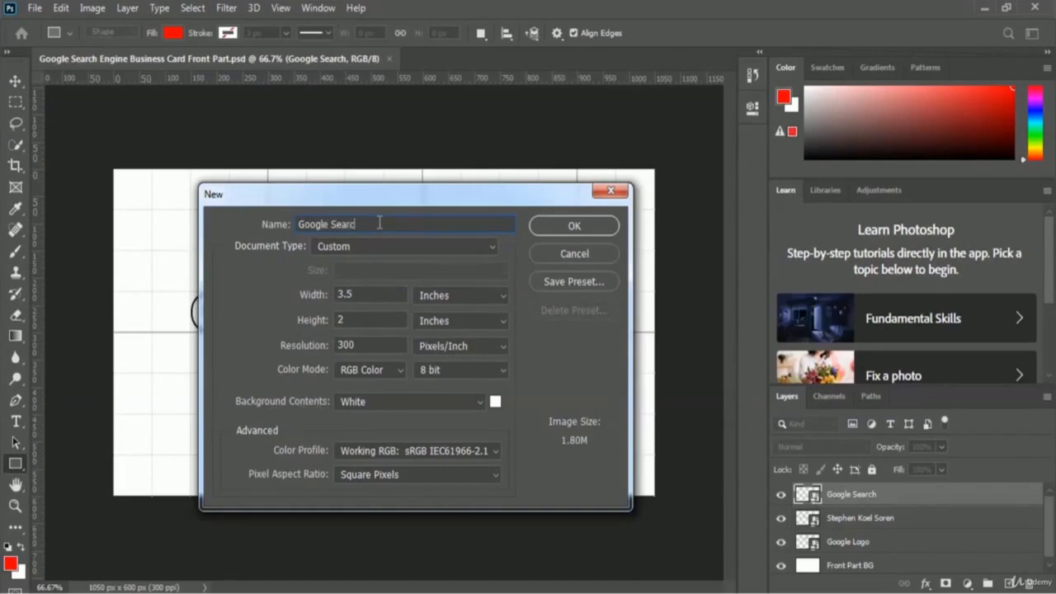
pyautogui.write('h Engine Business Card Back Part')
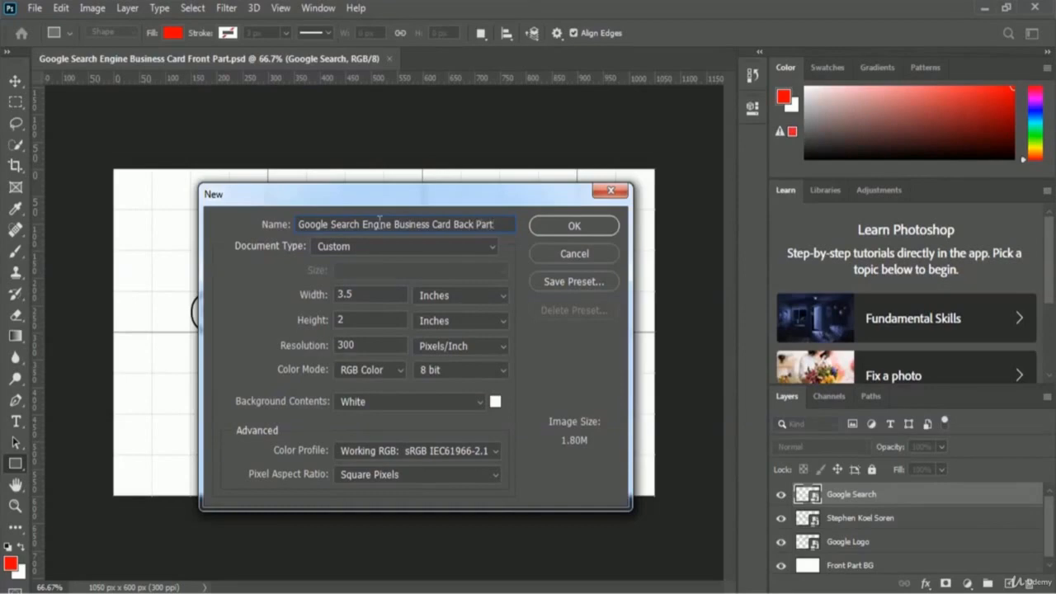
pyautogui.click(603, 229)
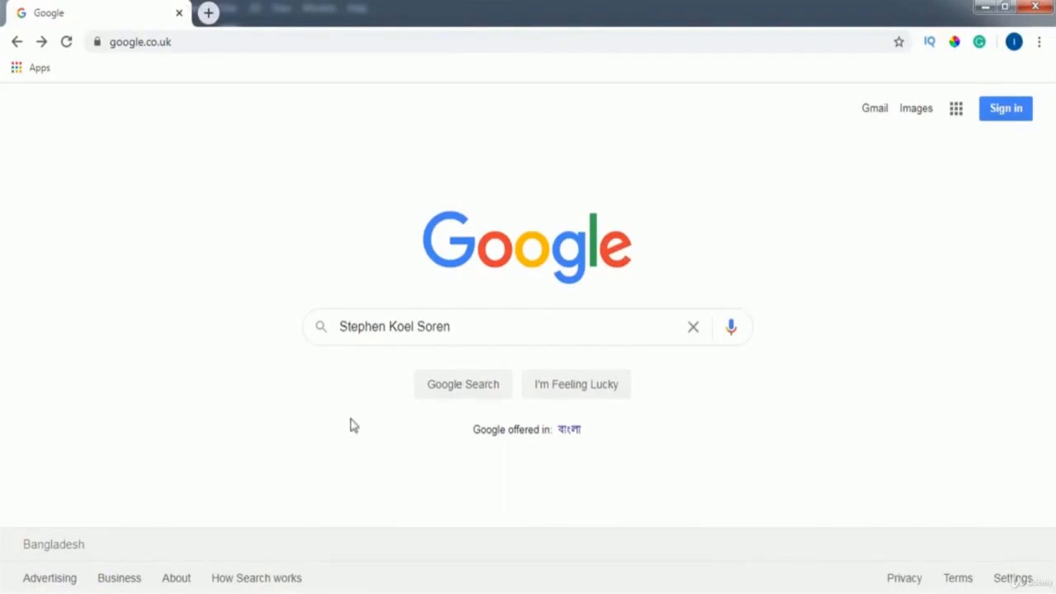
# - Run the Google search for the card owner's name in Chrome to view the results page
pyautogui.click(487, 396)
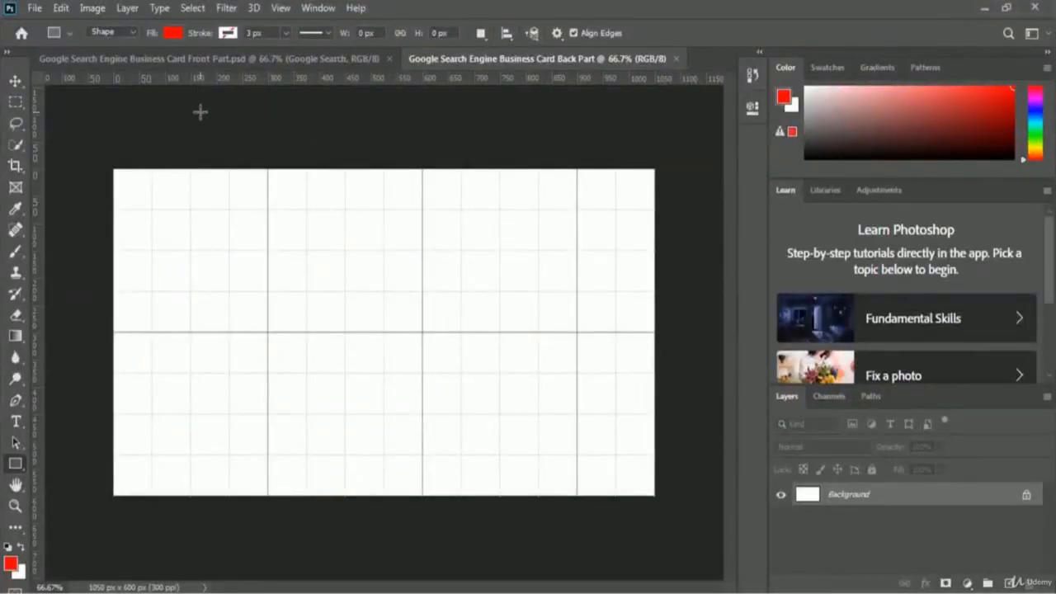
# - Copy the Google Logo layer from the Front Part card and paste it into the back card
pyautogui.click(188, 61)
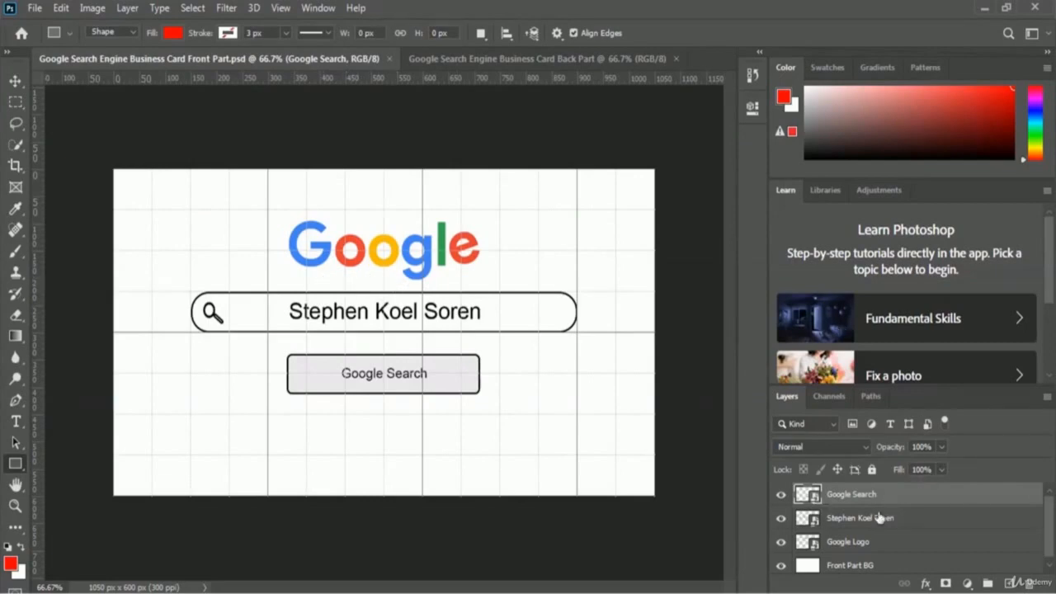
pyautogui.click(843, 549)
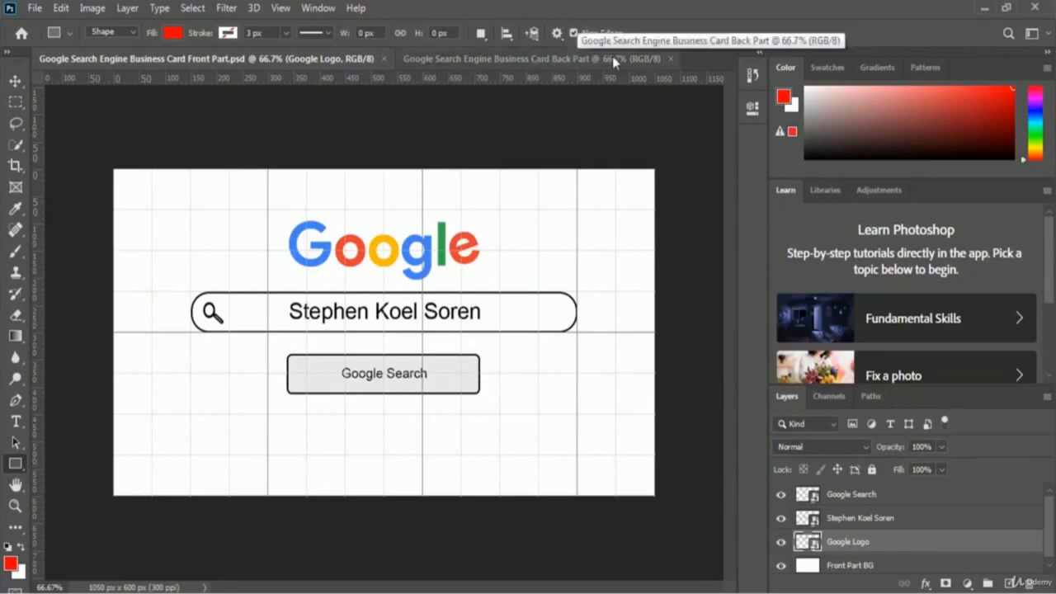
pyautogui.click(586, 58)
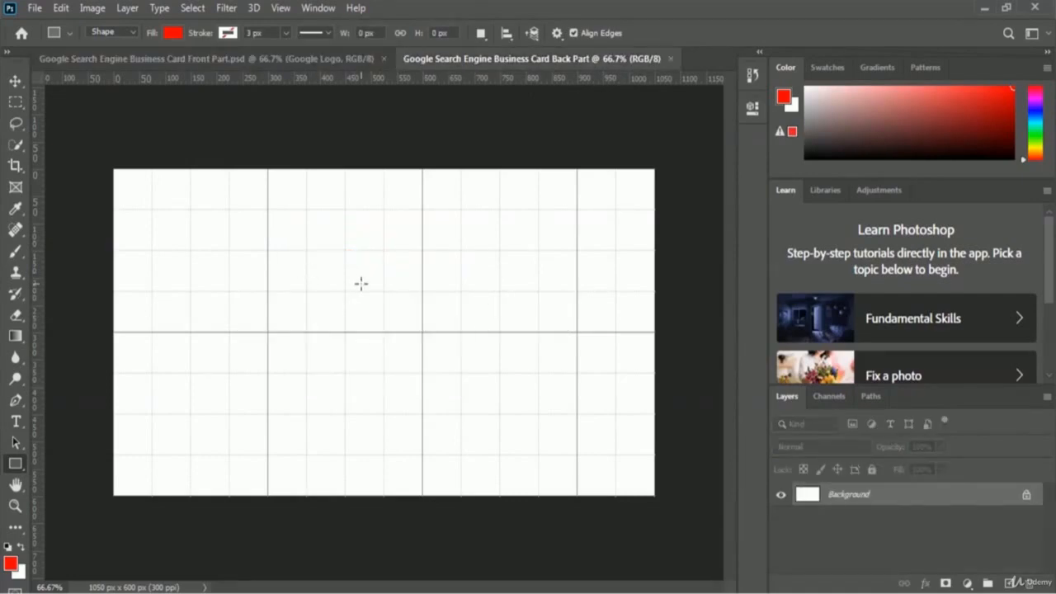
pyautogui.hotkey('ctrl', 'v')
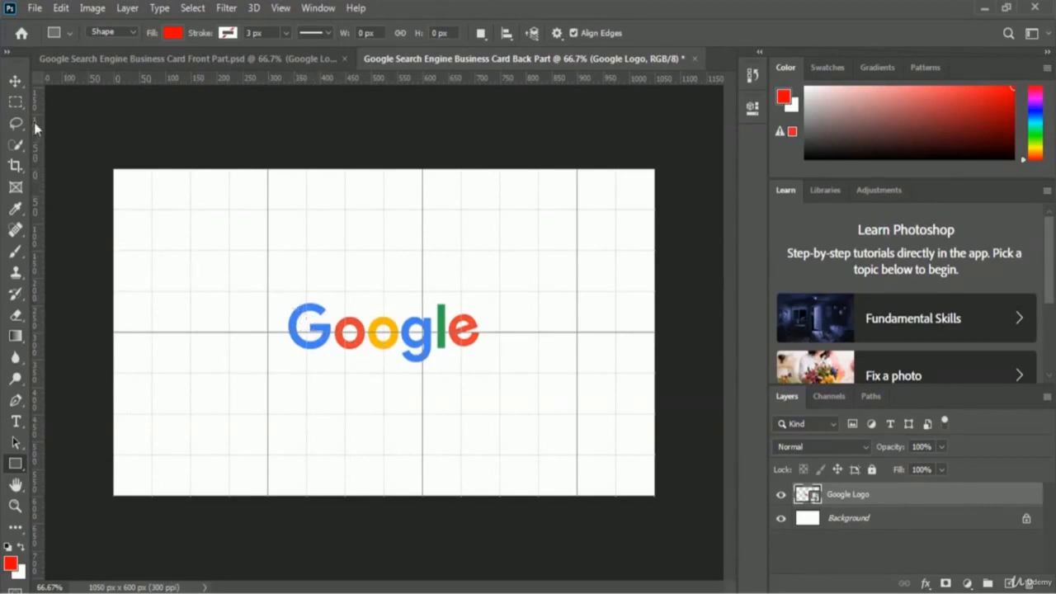
# - Drag out vertical guides at 75 px and 975 px and a horizontal guide at 158 px
pyautogui.moveTo(34, 122); pyautogui.dragTo(151, 159)
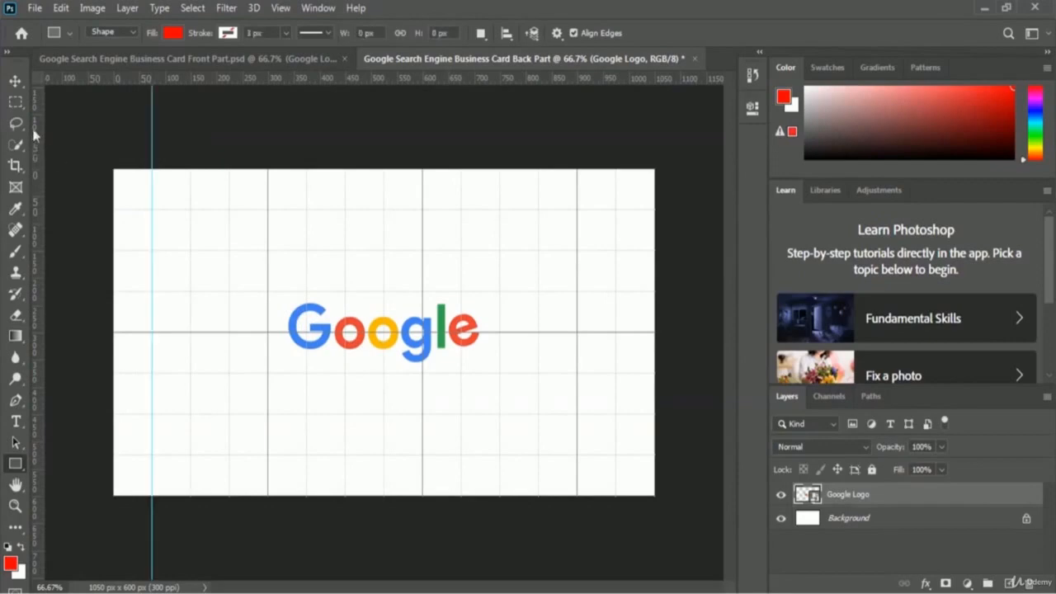
pyautogui.moveTo(37, 127); pyautogui.dragTo(618, 116)
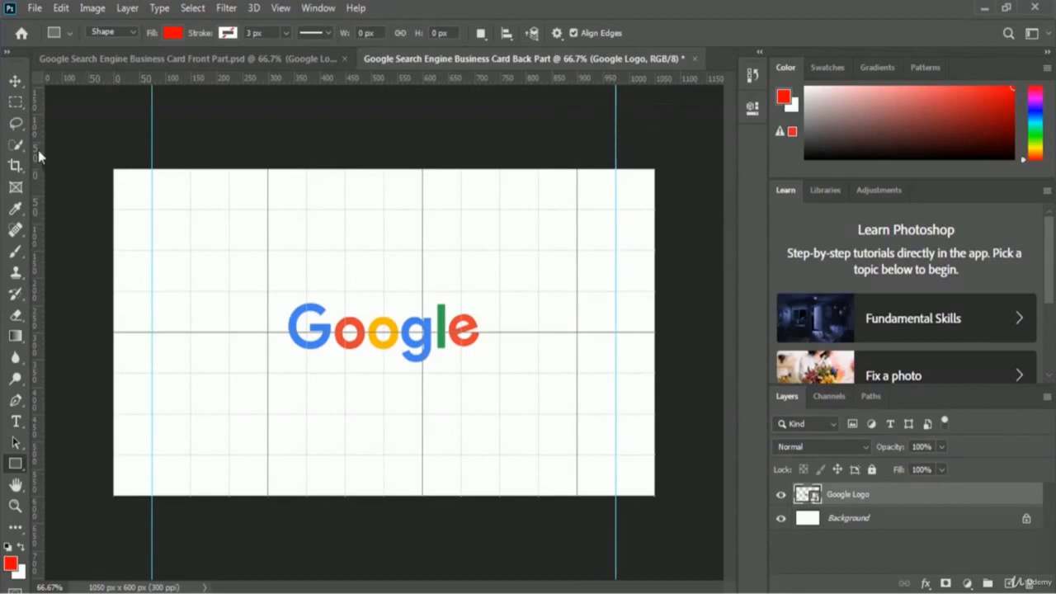
pyautogui.moveTo(221, 80); pyautogui.dragTo(240, 247)
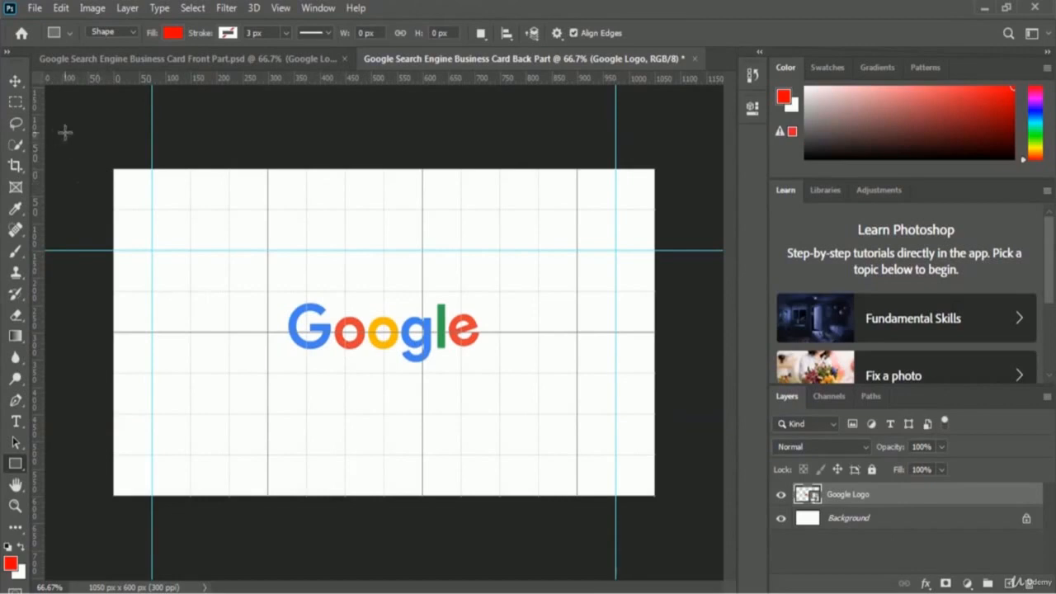
# - Move the Google logo to the top-left corner and scale it down to about 50%
pyautogui.click(15, 82)
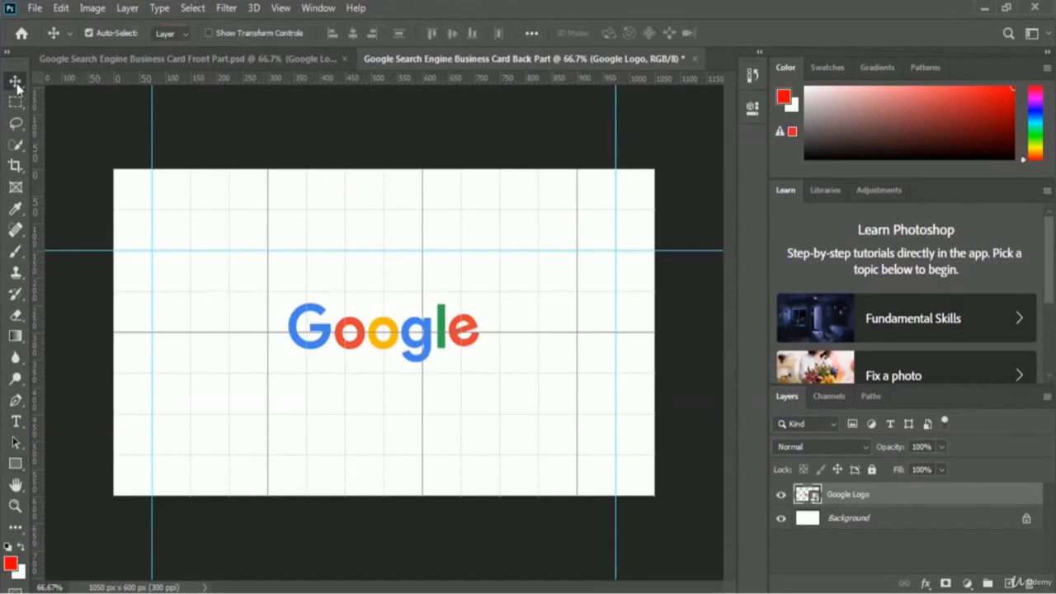
pyautogui.moveTo(381, 327); pyautogui.dragTo(264, 217)
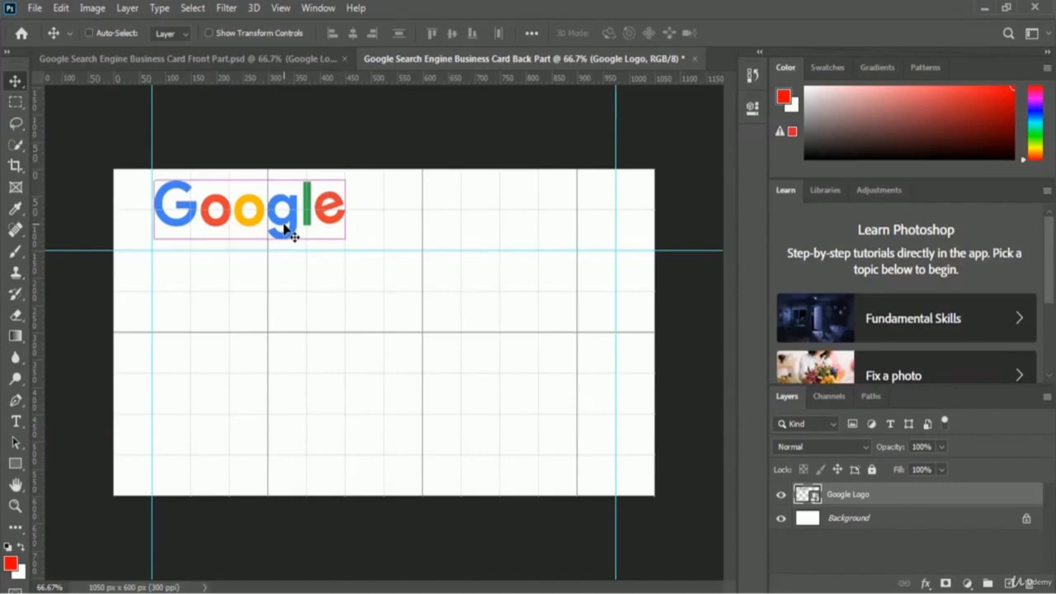
pyautogui.hotkey('ctrl', 't')
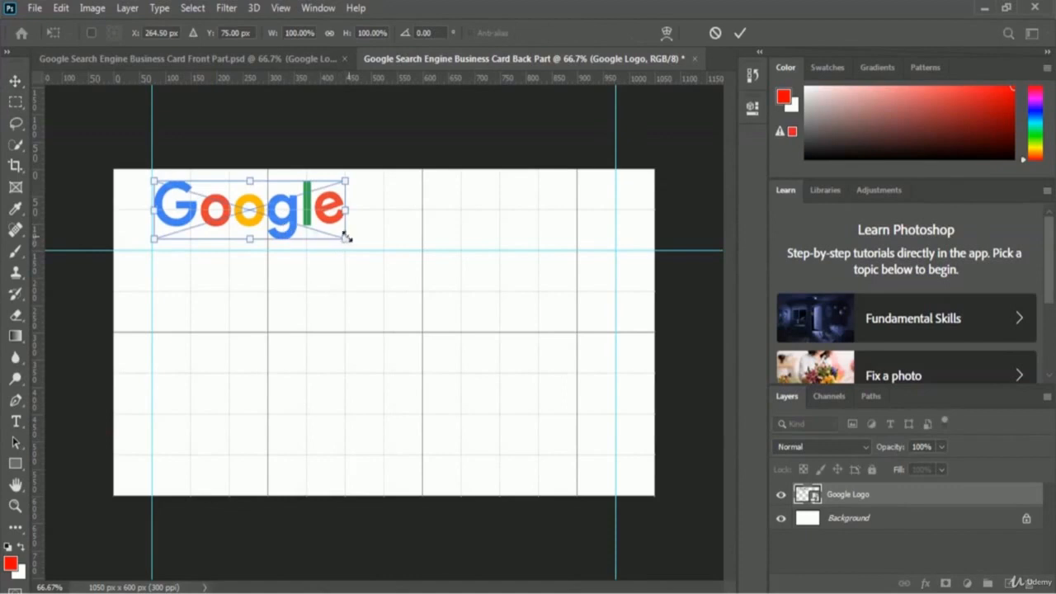
pyautogui.moveTo(345, 238); pyautogui.dragTo(269, 213)
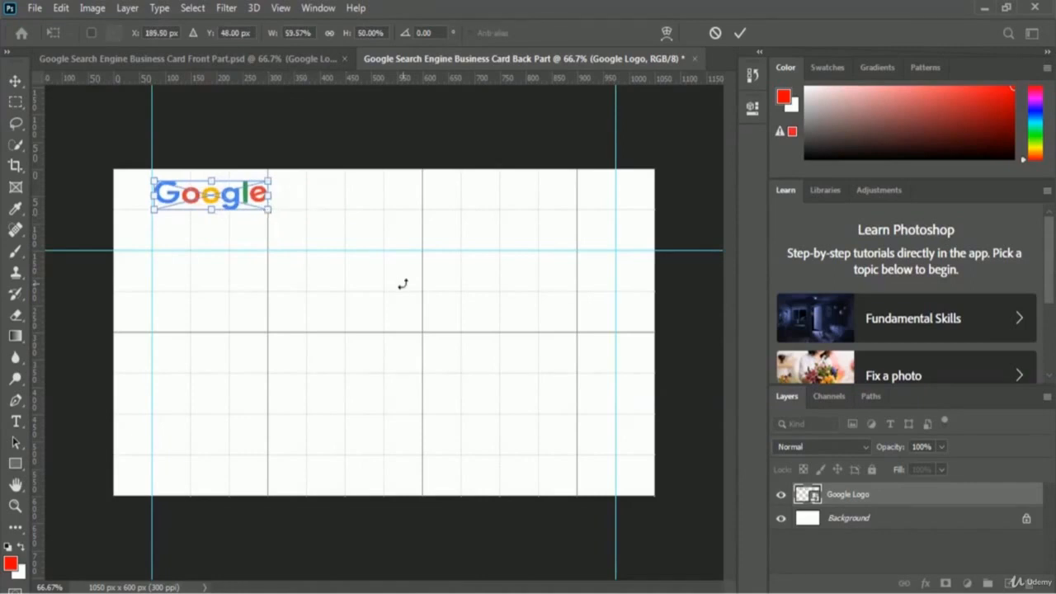
pyautogui.click(741, 33)
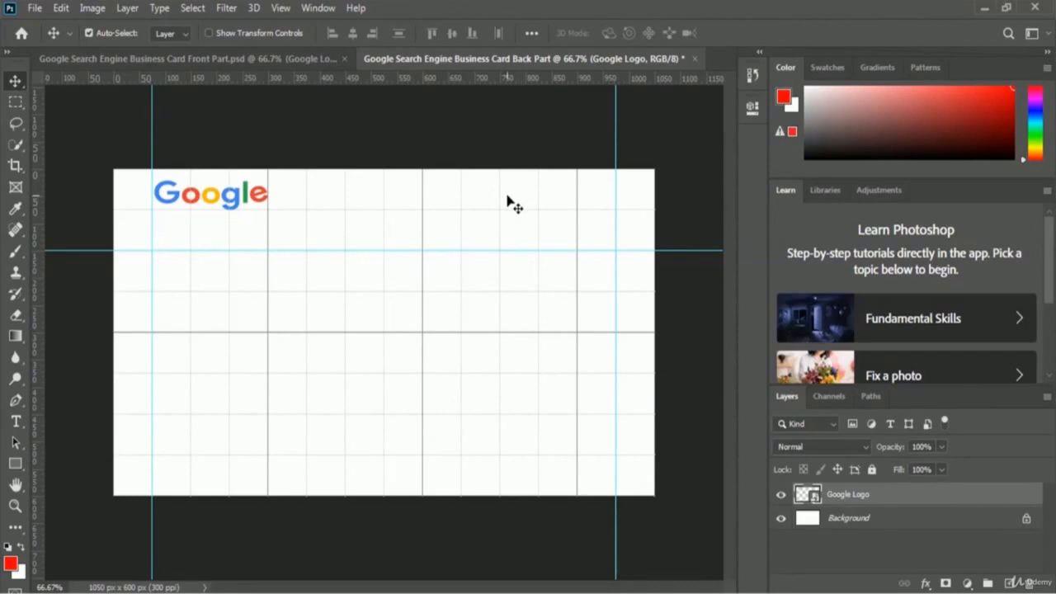
pyautogui.click(212, 64)
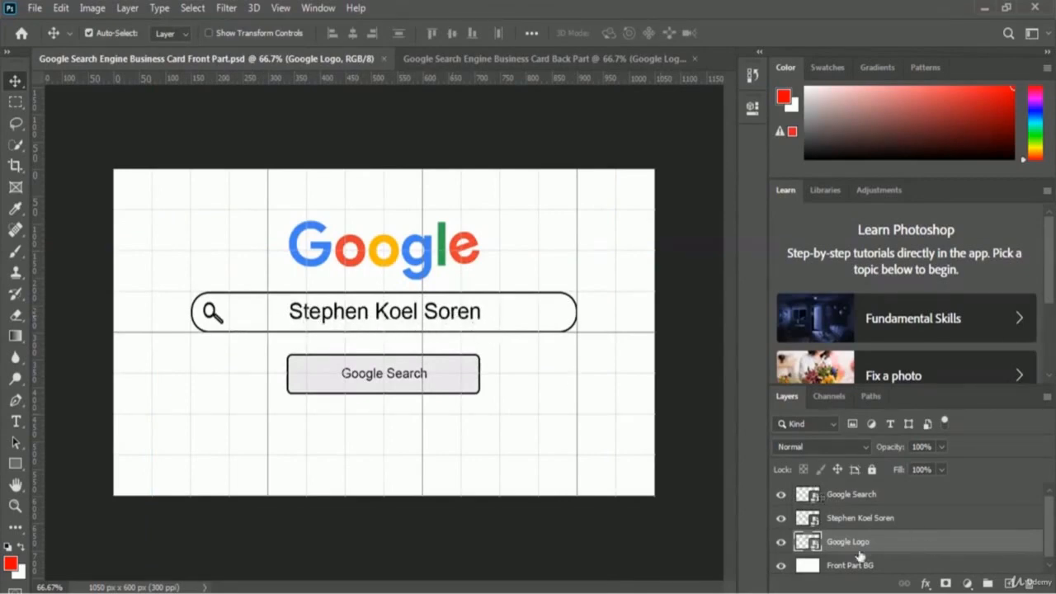
# - Copy the search bar layer from the front card and paste it into the back card
pyautogui.click(857, 519)
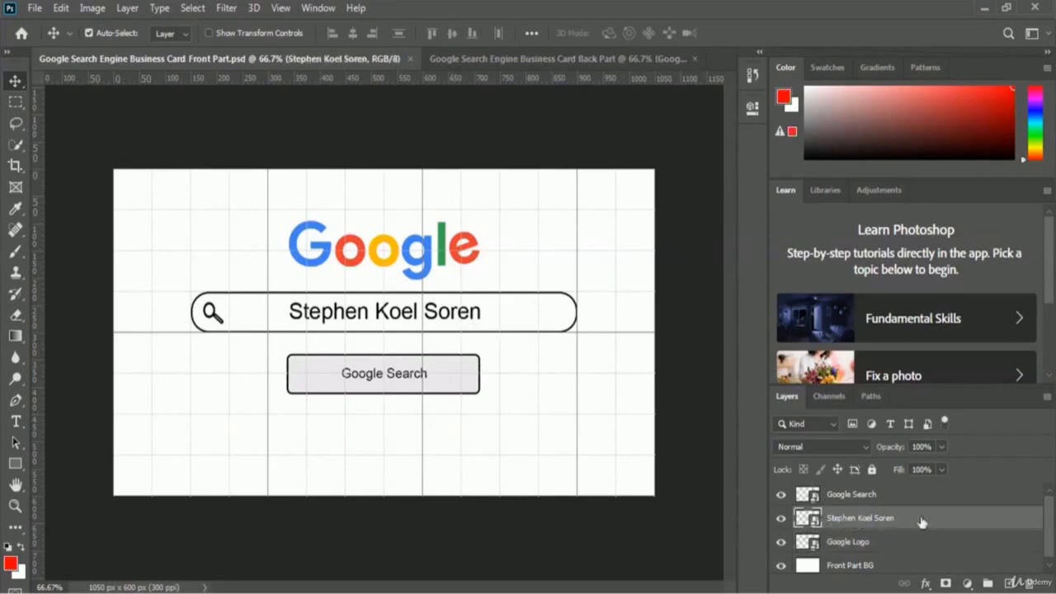
pyautogui.press('ctrl')
pyautogui.click(578, 59)
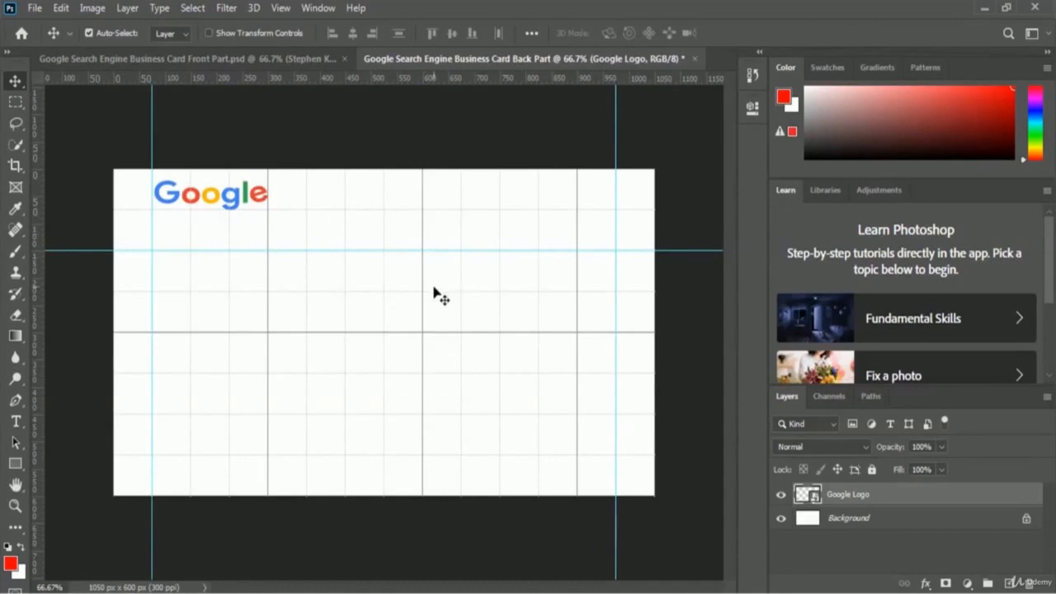
pyautogui.hotkey('ctrl', 'v')
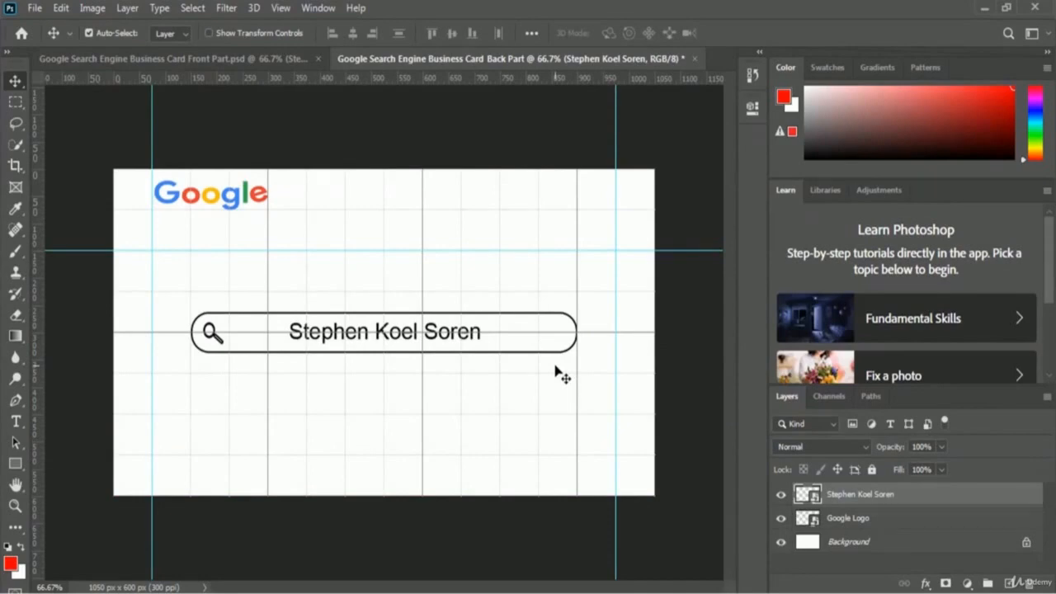
# - Move the search bar beside the Google logo and make it narrower and shorter
pyautogui.press('ctrl')
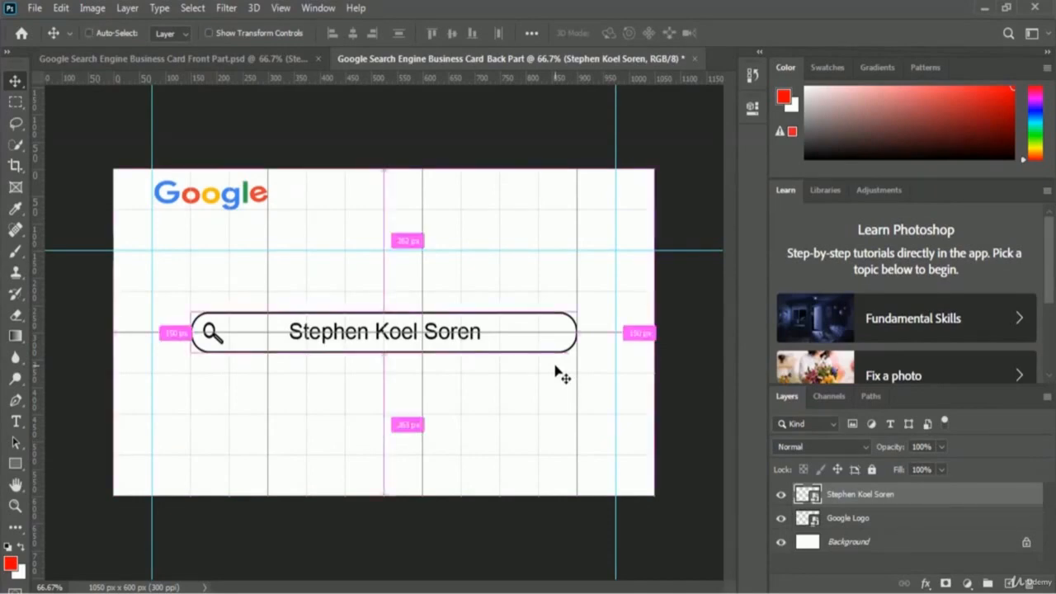
pyautogui.hotkey('ctrl', 't')
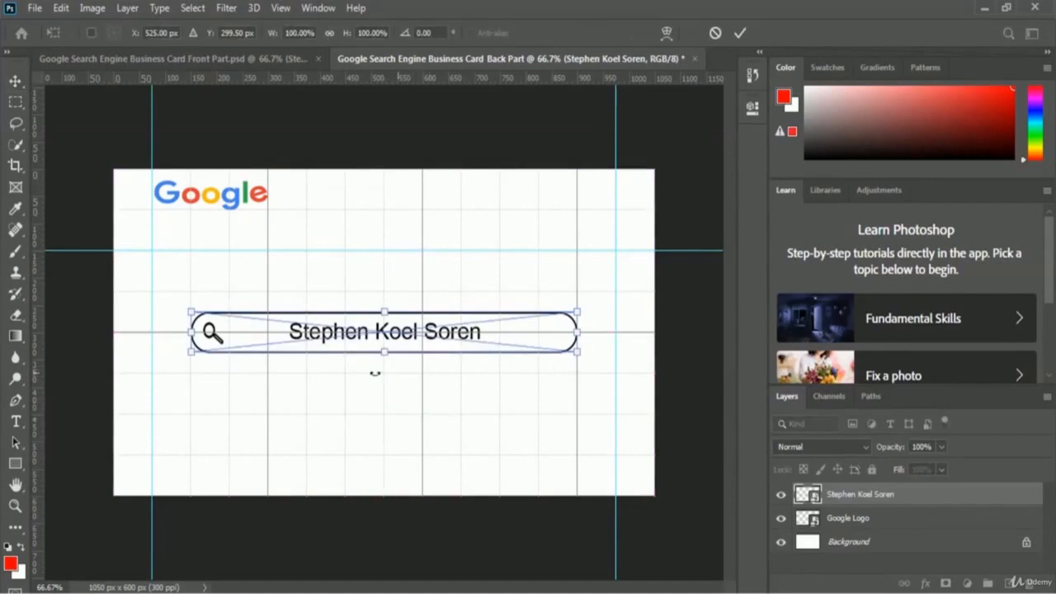
pyautogui.moveTo(337, 347); pyautogui.dragTo(425, 212)
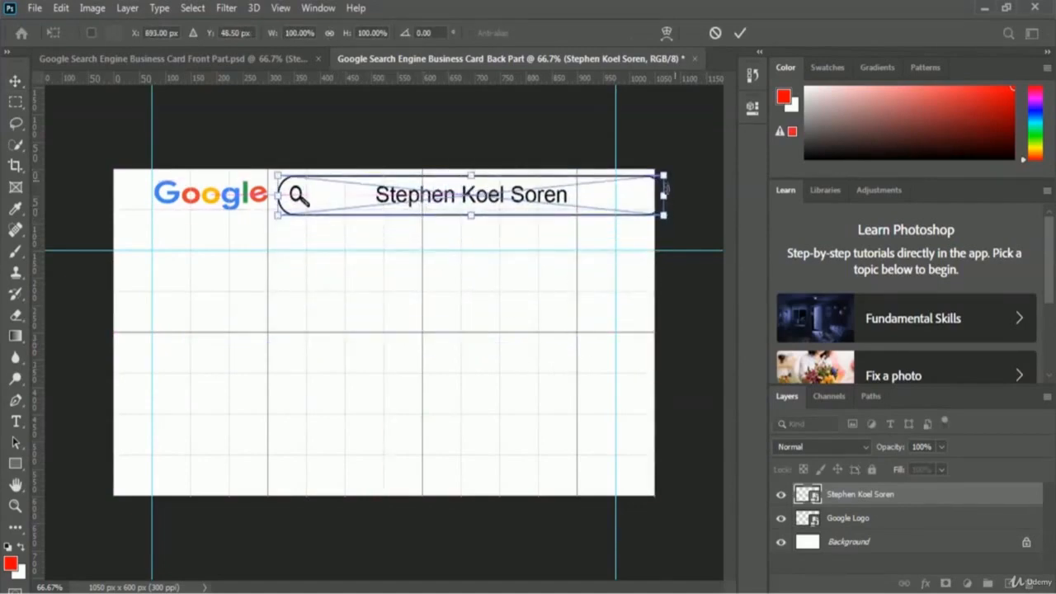
pyautogui.moveTo(663, 195); pyautogui.dragTo(611, 194)
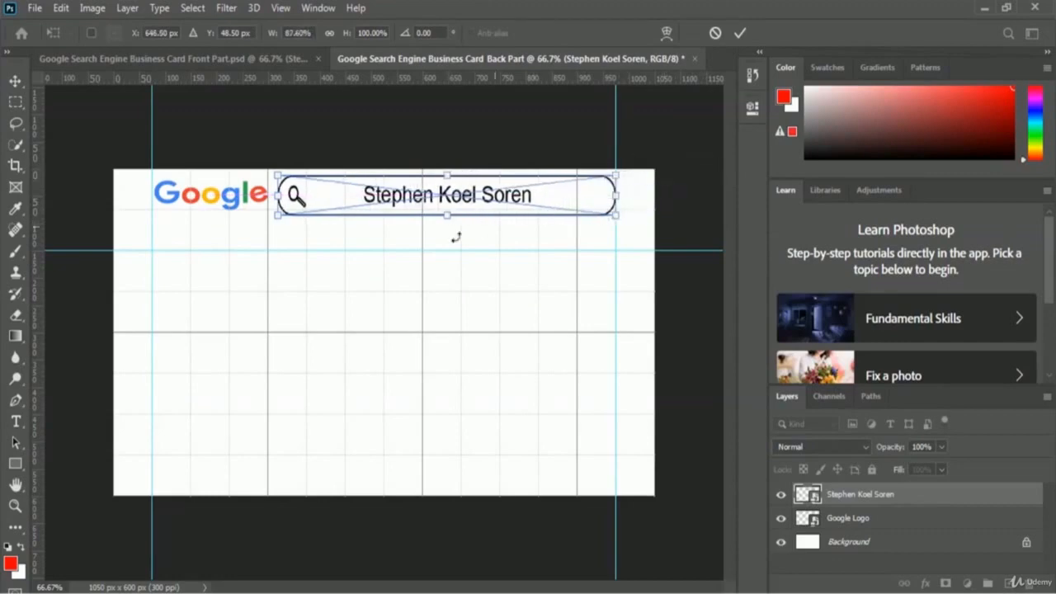
pyautogui.moveTo(448, 213); pyautogui.dragTo(448, 183)
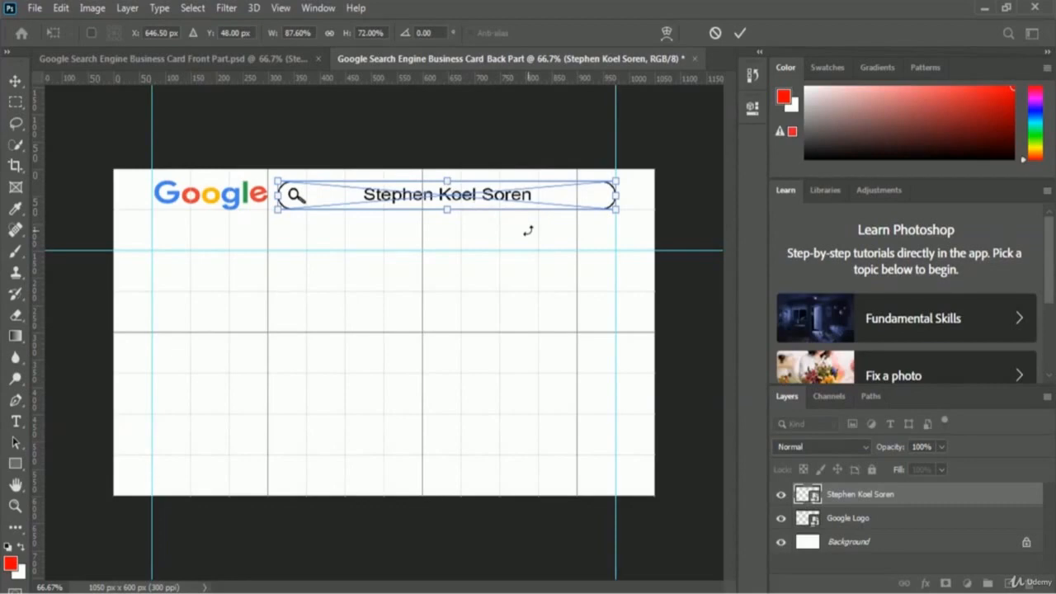
pyautogui.click(740, 35)
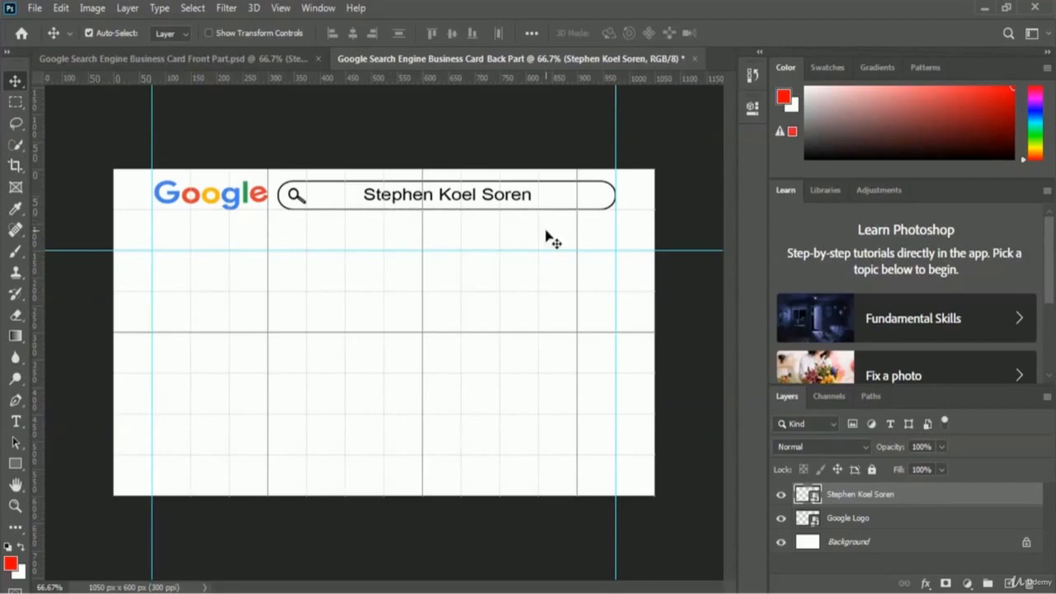
pyautogui.press('u')
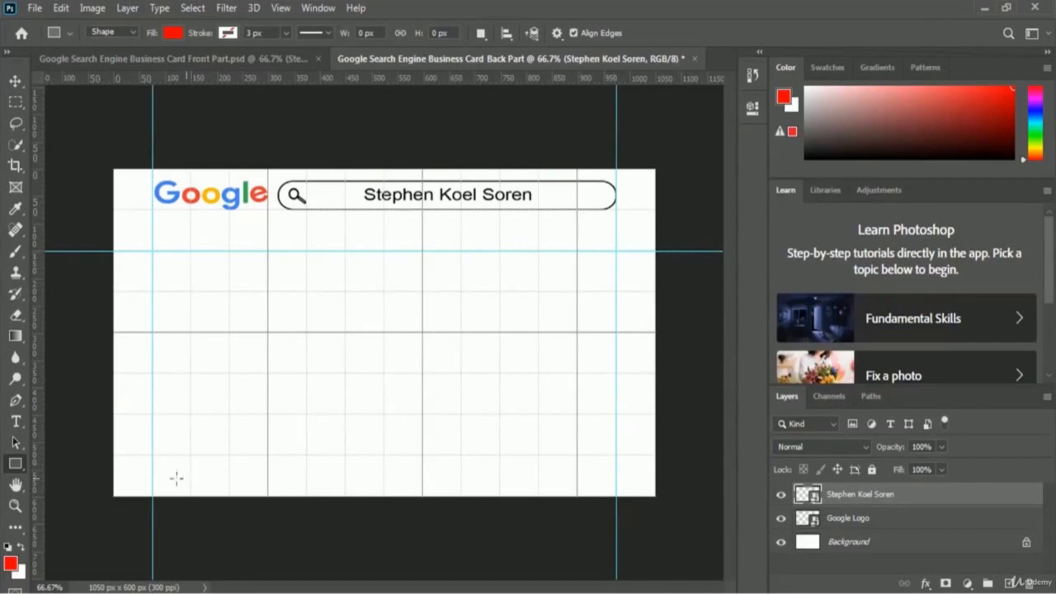
# - Set the Line tool to black fill, black stroke and a 5 px stroke width
pyautogui.rightClick(16, 464)
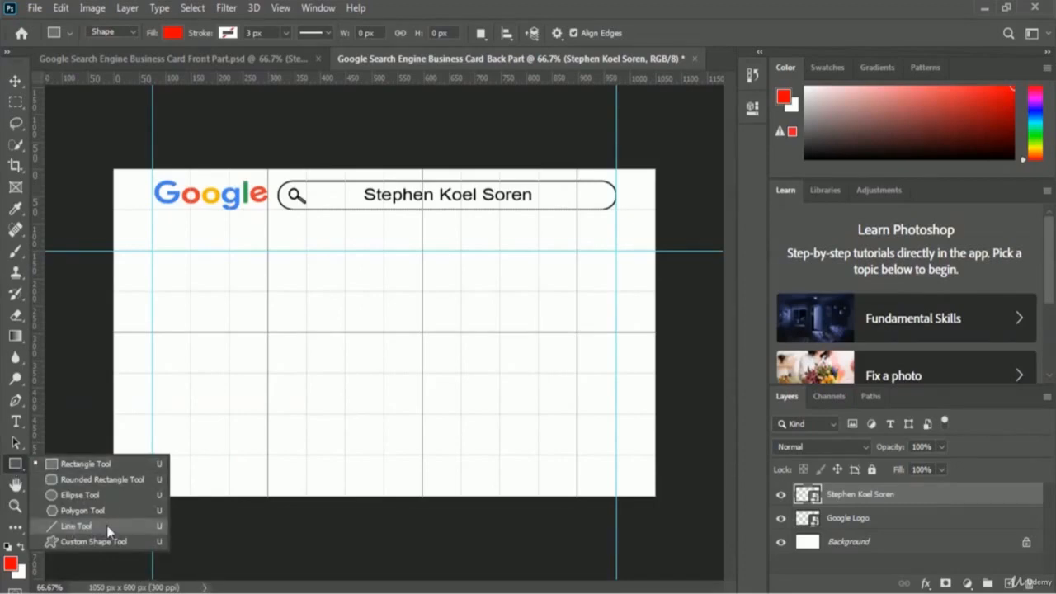
pyautogui.click(80, 525)
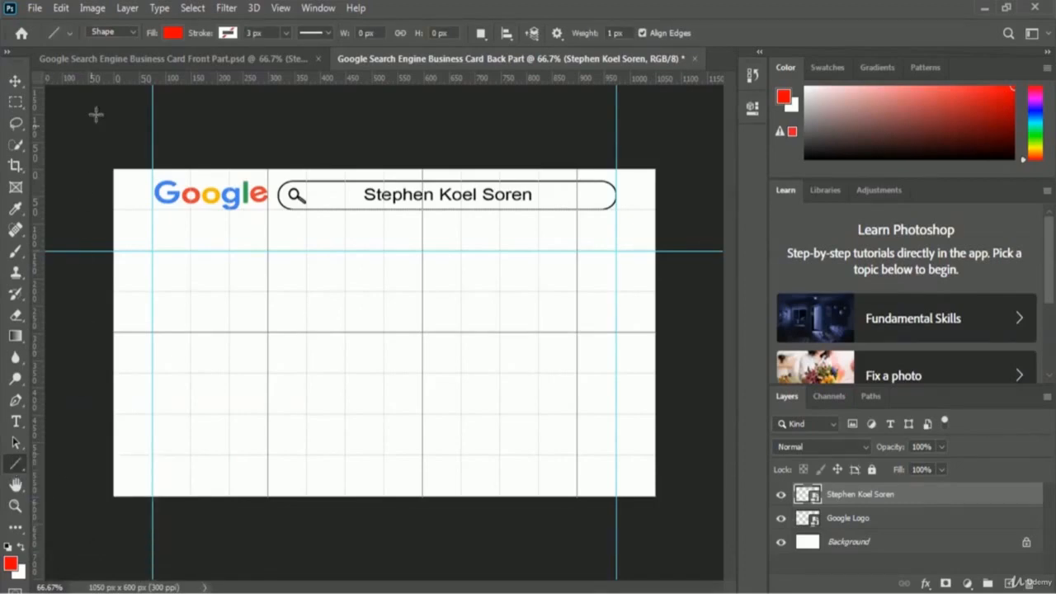
pyautogui.click(172, 33)
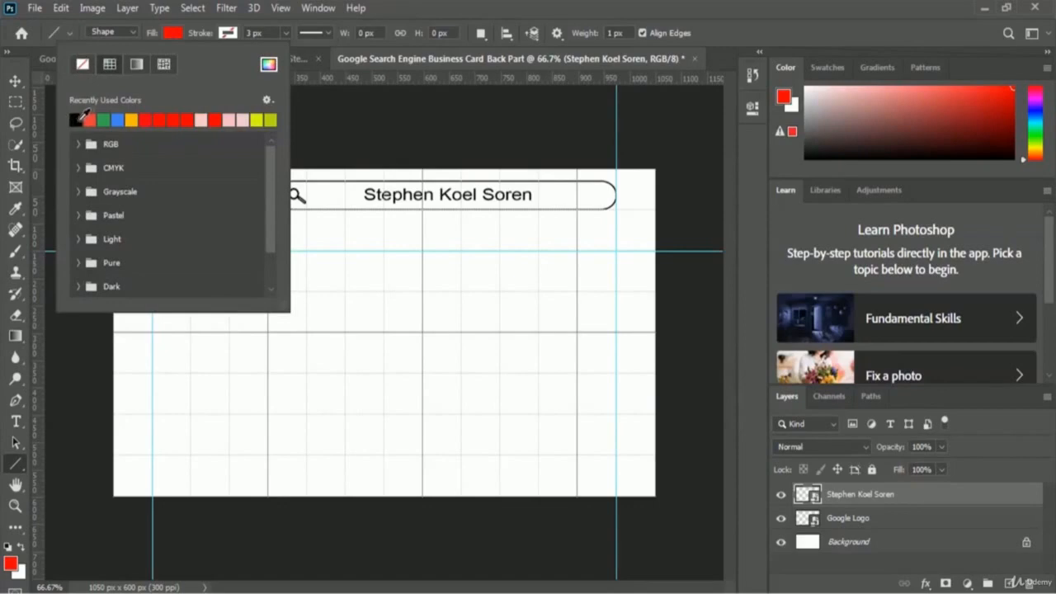
pyautogui.click(76, 119)
pyautogui.click(225, 37)
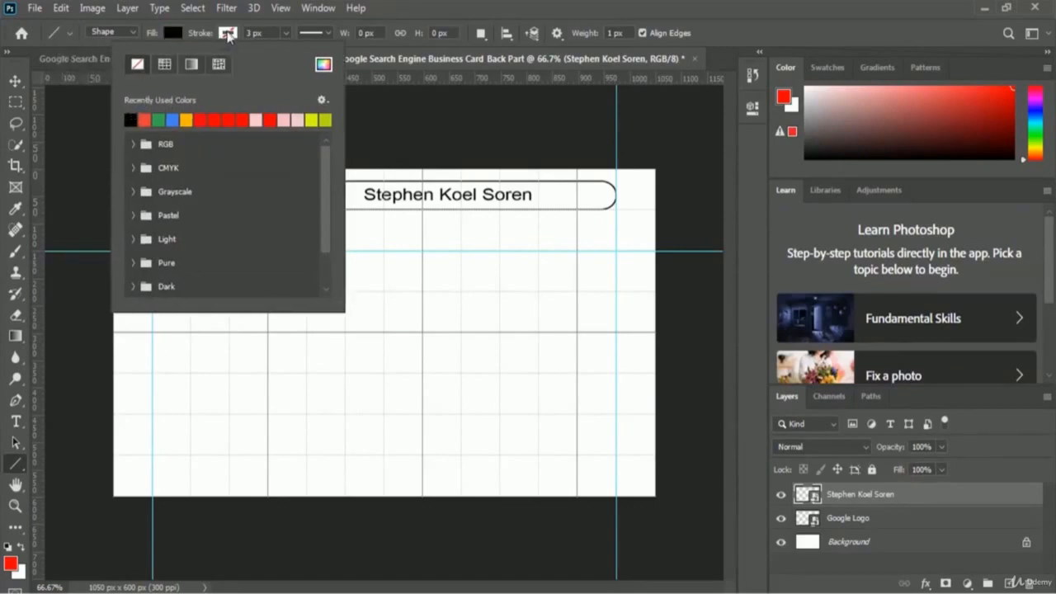
pyautogui.click(130, 119)
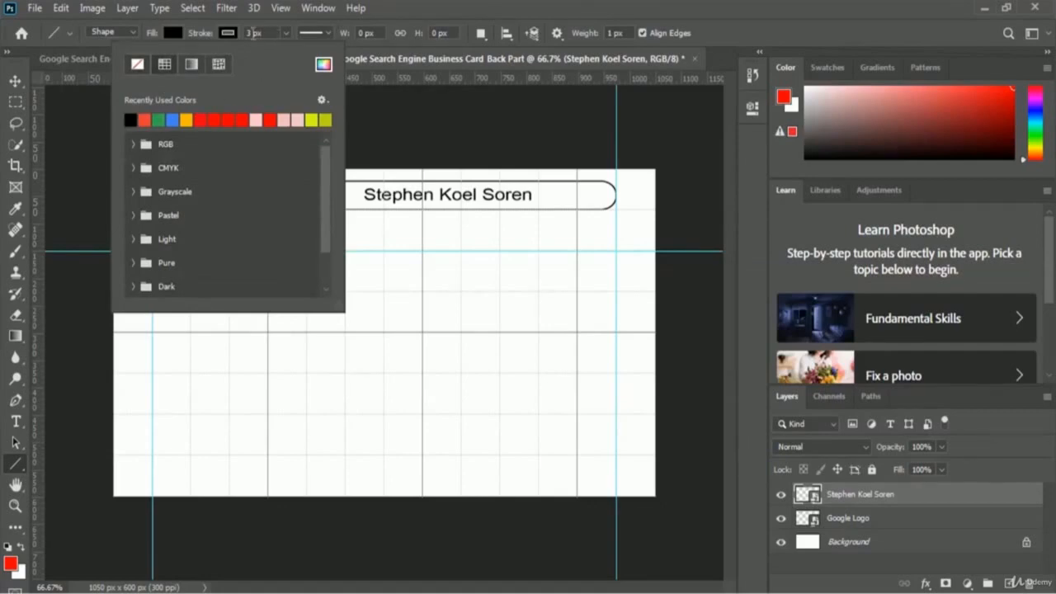
pyautogui.moveTo(253, 33); pyautogui.dragTo(246, 33)
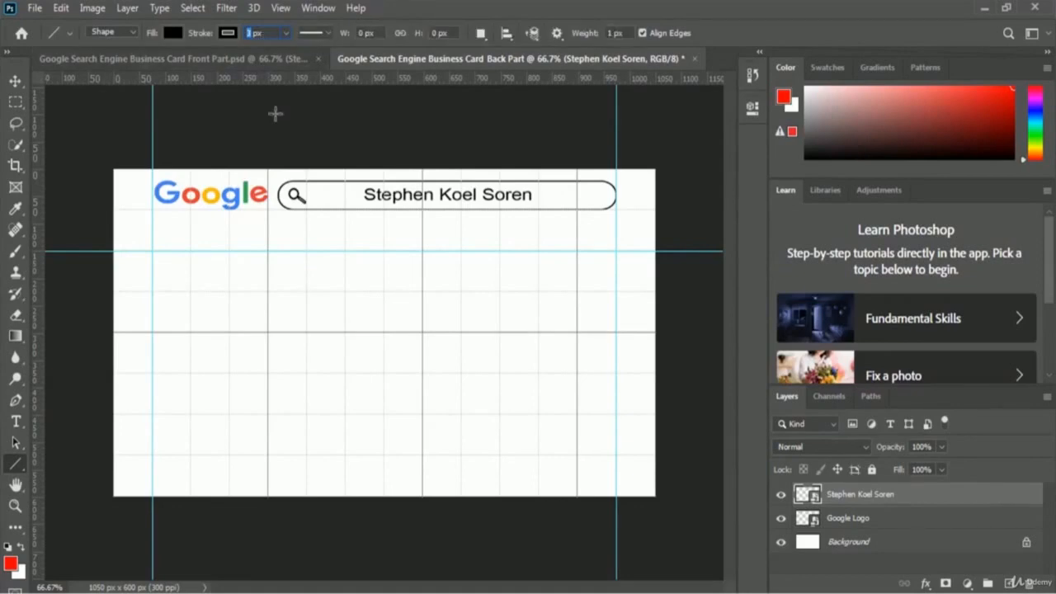
pyautogui.write('5')
# - Draw a horizontal line across the card along the guide below the logo and search bar
pyautogui.moveTo(111, 251); pyautogui.dragTo(662, 251)
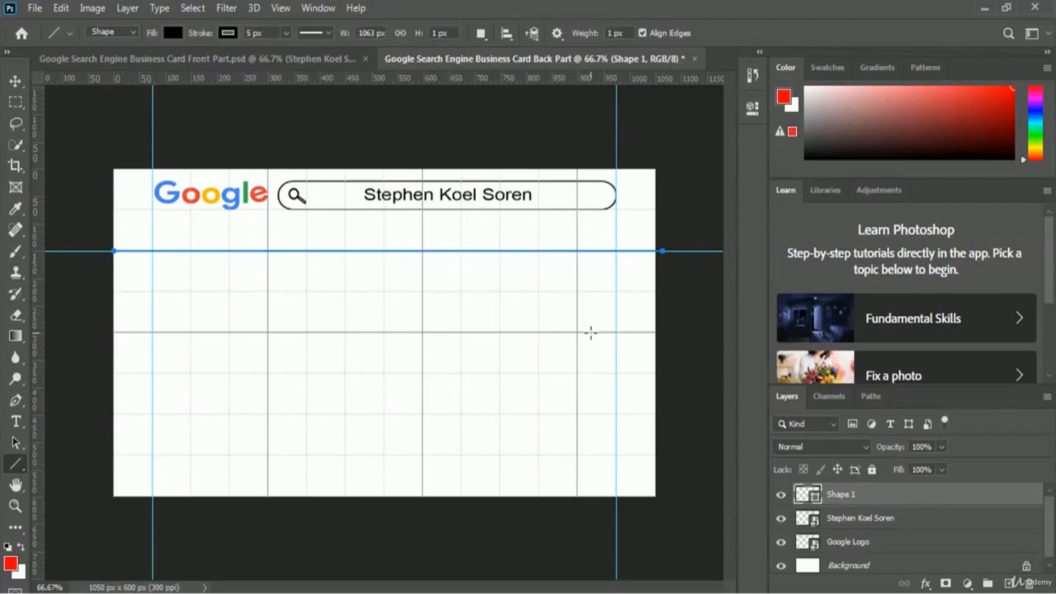
pyautogui.press('Return')
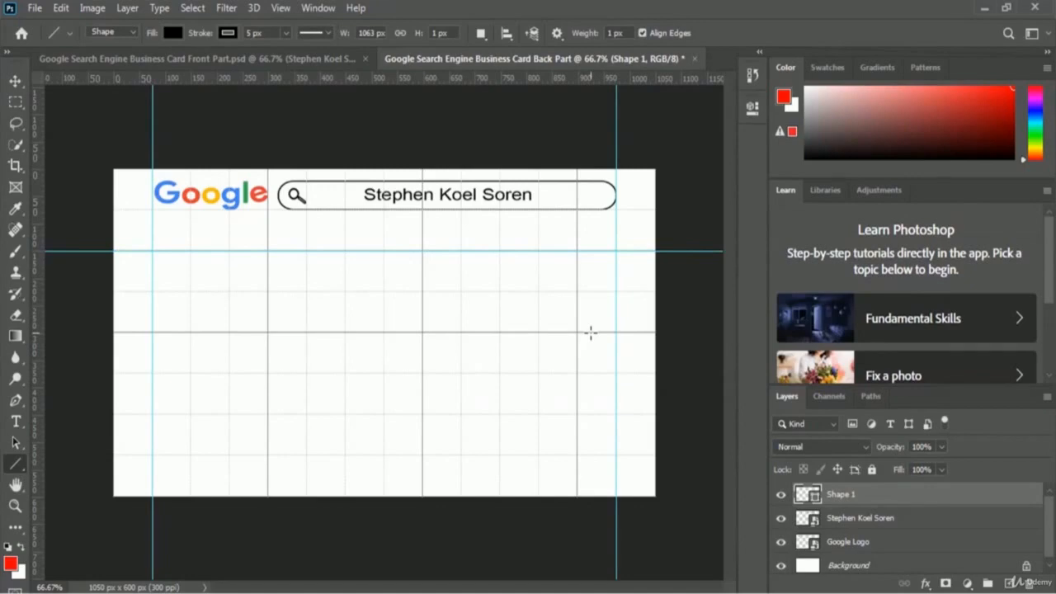
pyautogui.hotkey('ctrl', 'h')
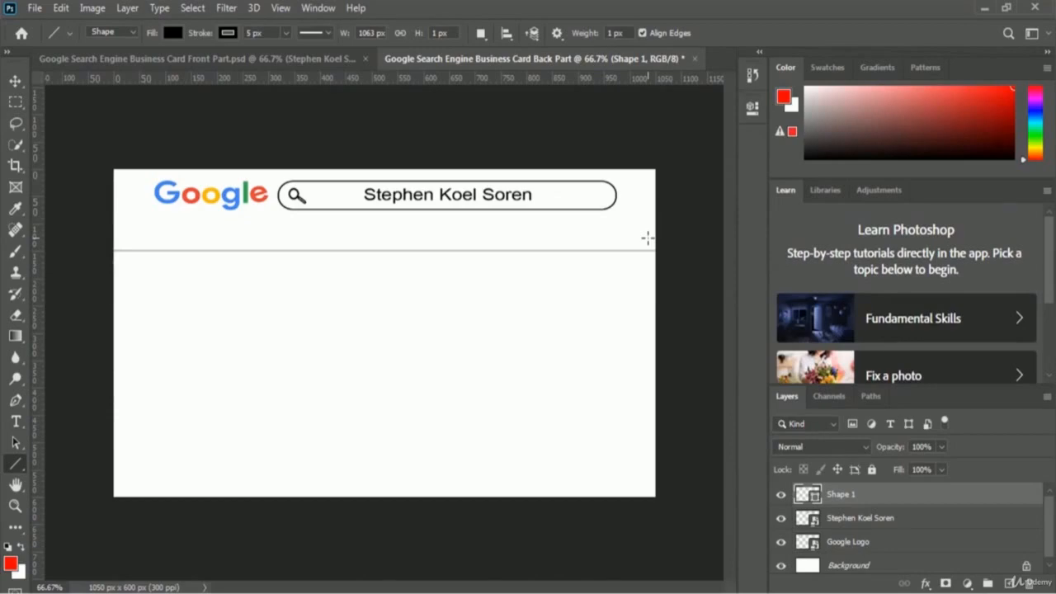
pyautogui.hotkey('ctrl', 'h')
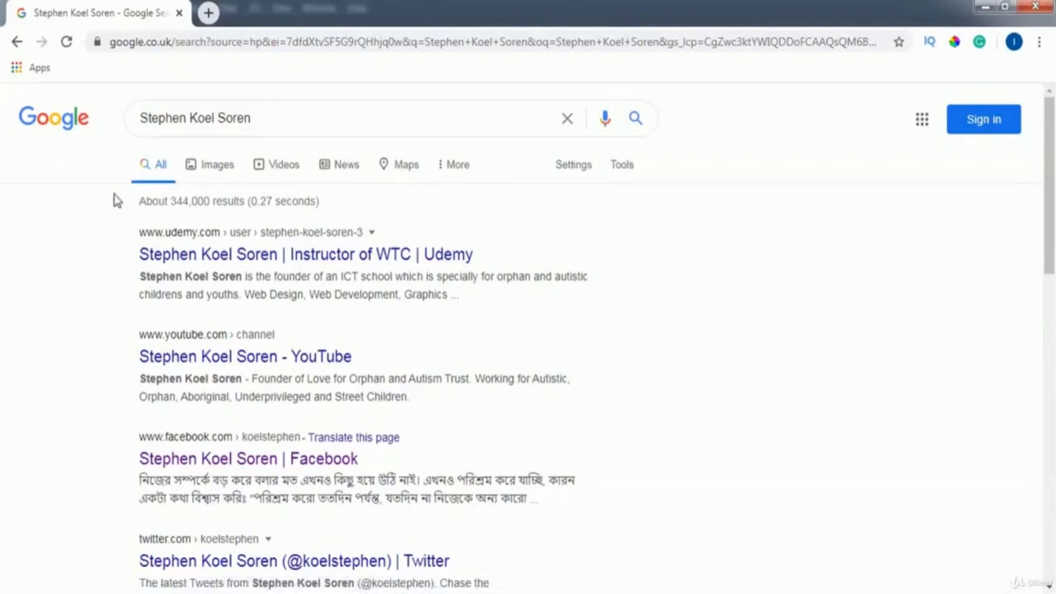
# - Return from the Google results page to the Photoshop back card
pyautogui.hotkey('alt', 'Tab')
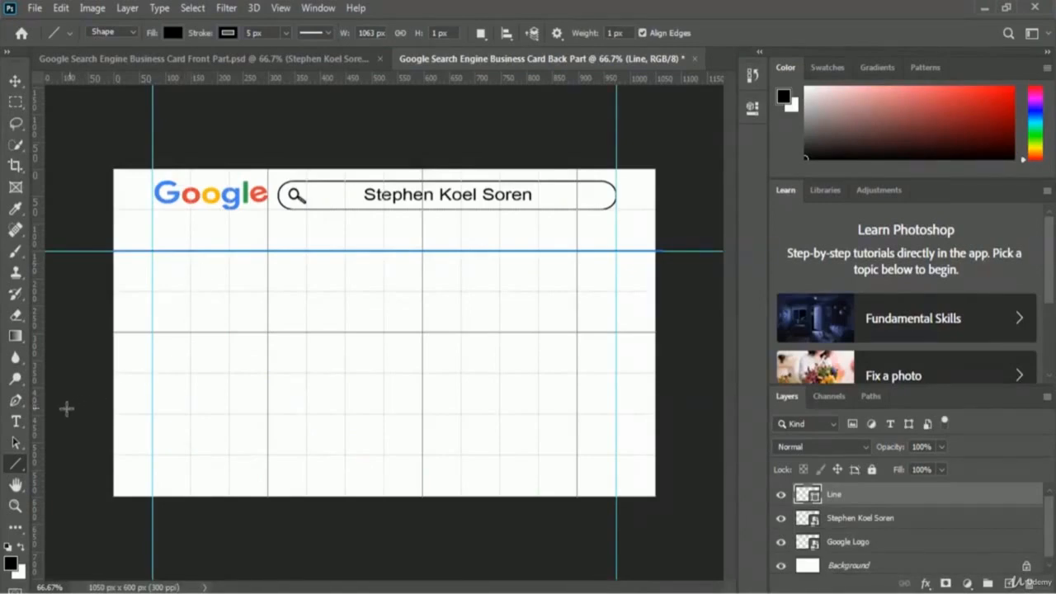
# - Add a 'Graphics Design' text label under the Google logo, aligned to the left guide
pyautogui.click(17, 424)
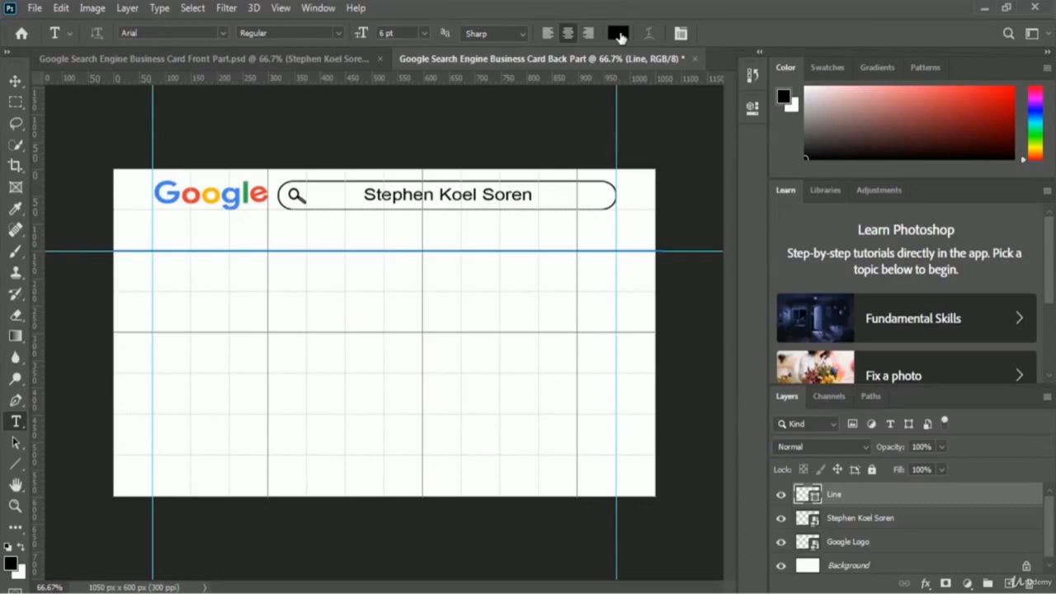
pyautogui.click(230, 241)
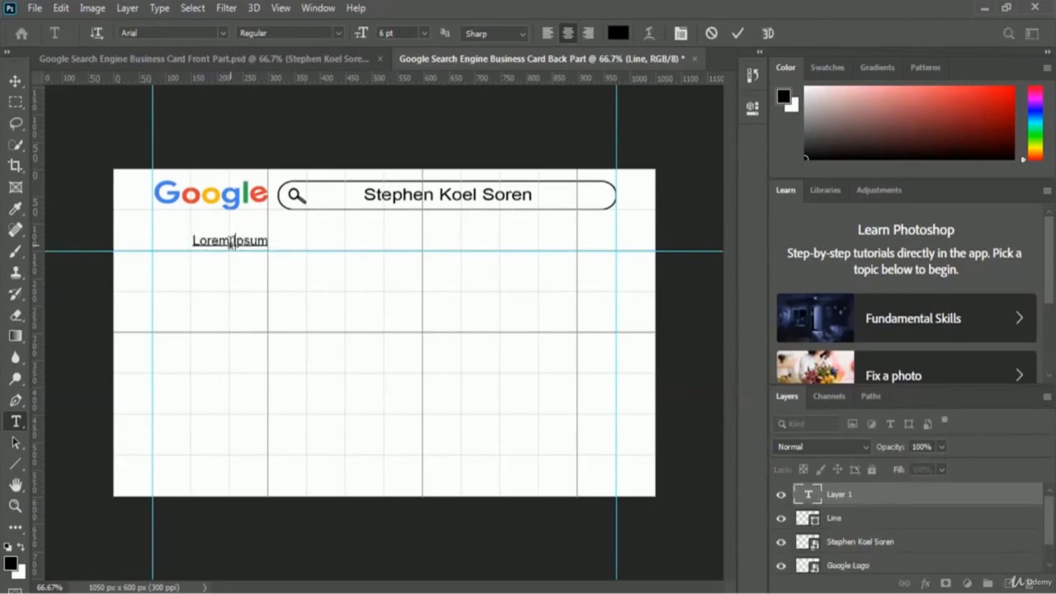
pyautogui.write('Graphics Design')
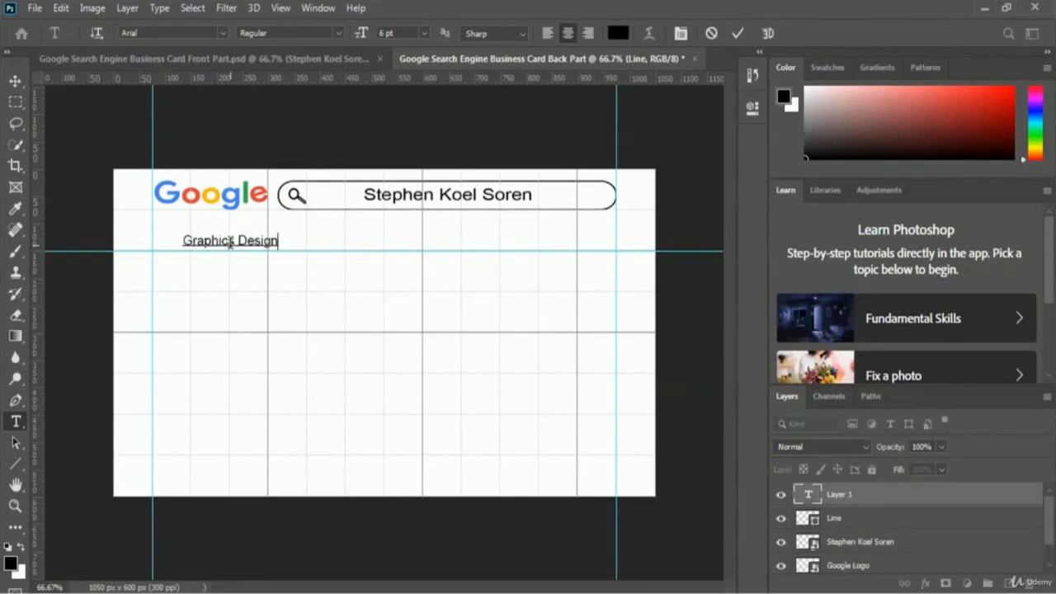
pyautogui.click(681, 153)
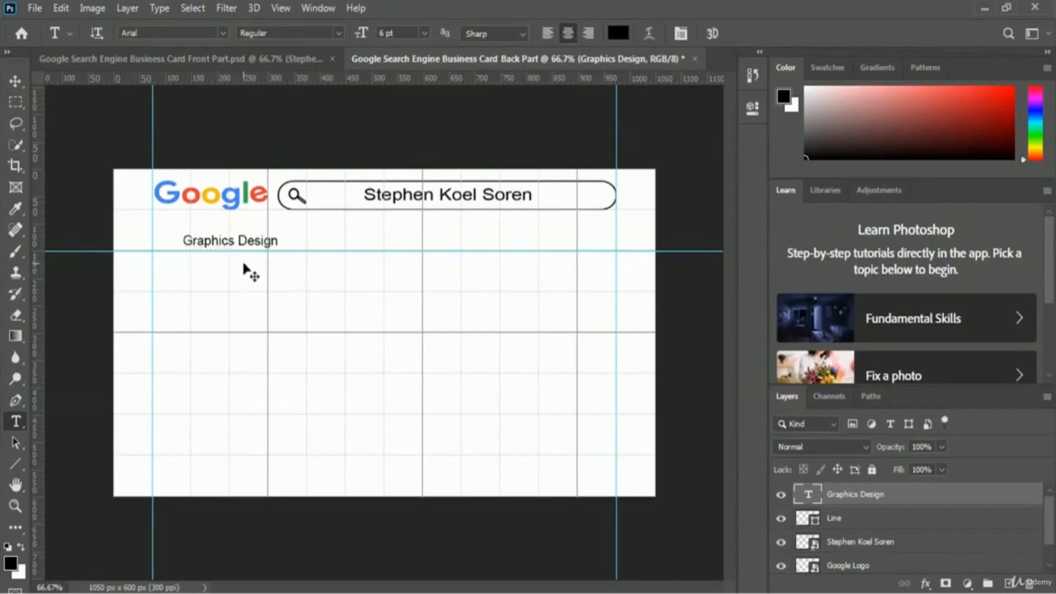
pyautogui.hotkey('ctrl', 't')
pyautogui.moveTo(252, 244); pyautogui.dragTo(225, 247)
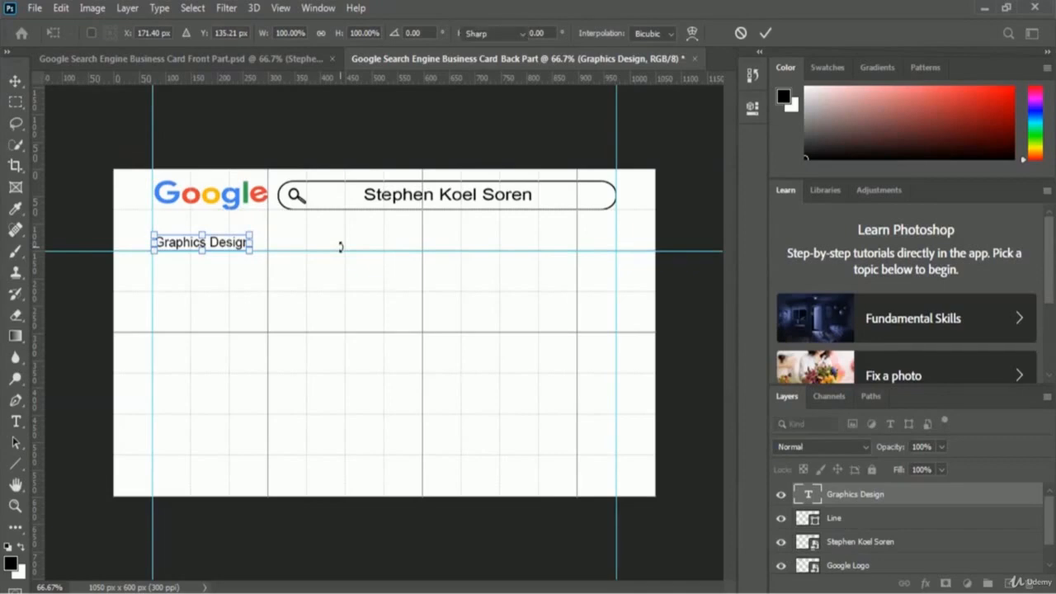
pyautogui.press('Return')
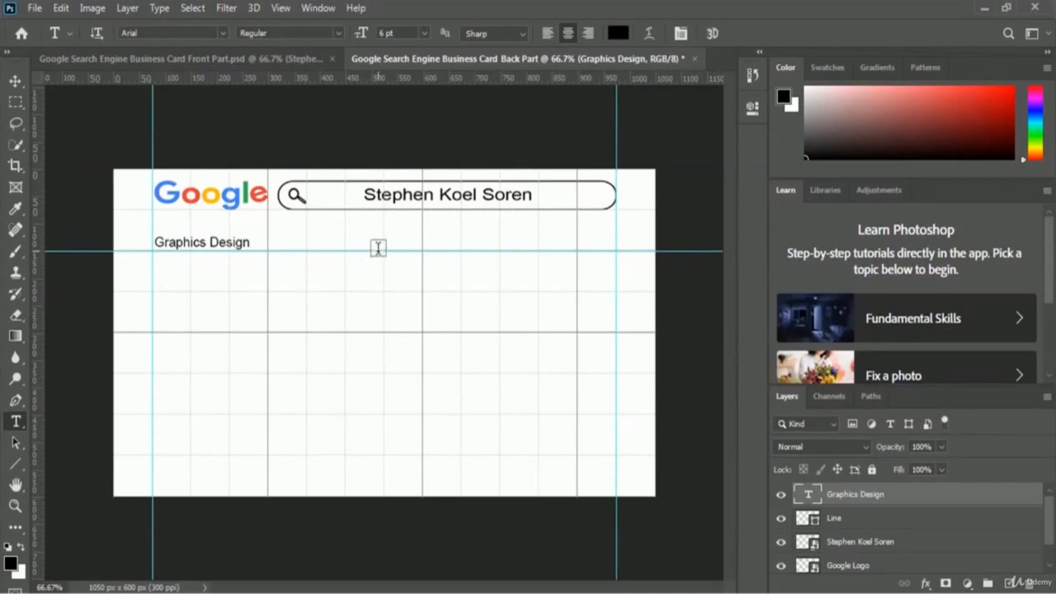
# - Add a 'Web Development' label right of Graphics Design, lined up on the same row
pyautogui.click(280, 240)
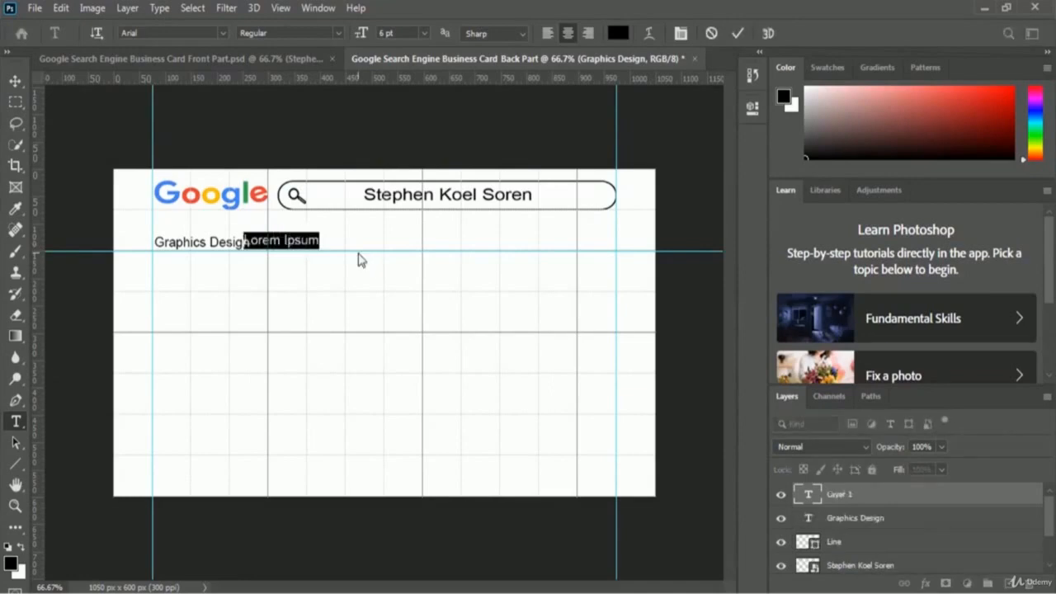
pyautogui.write('Web D ')
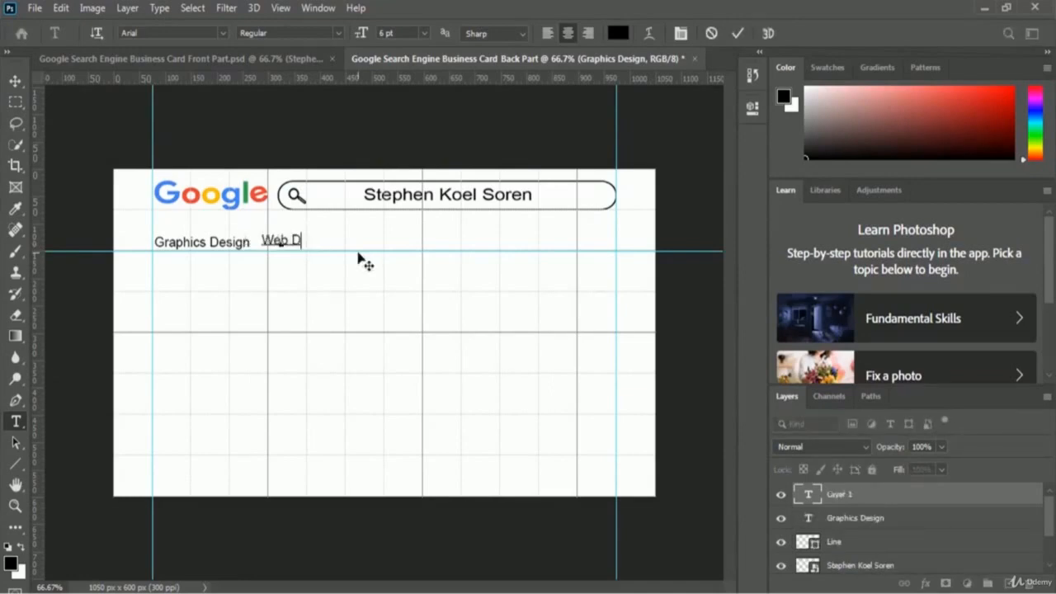
pyautogui.write('evelopment')
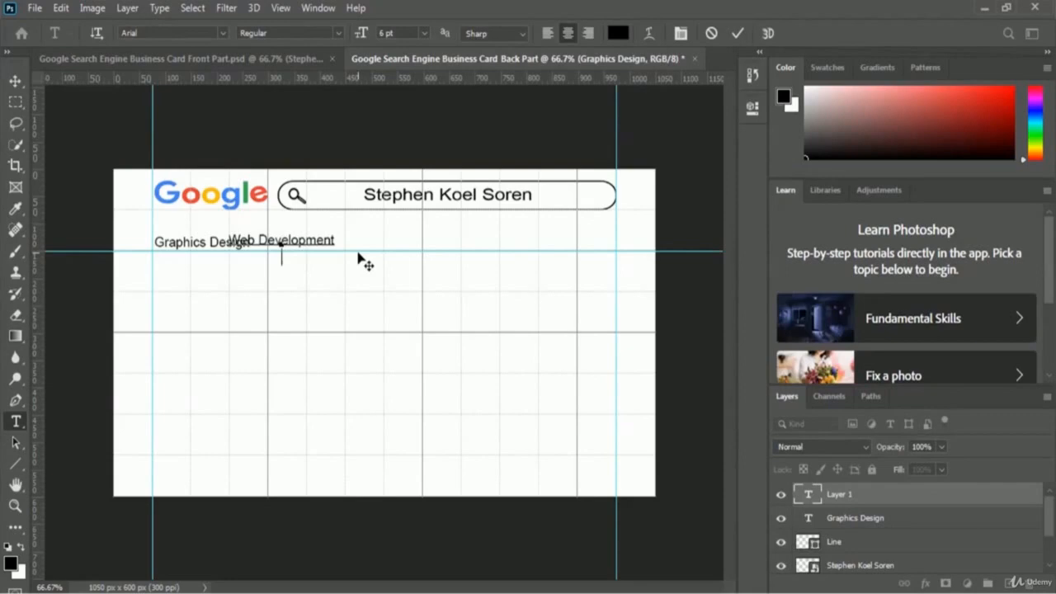
pyautogui.click(360, 259)
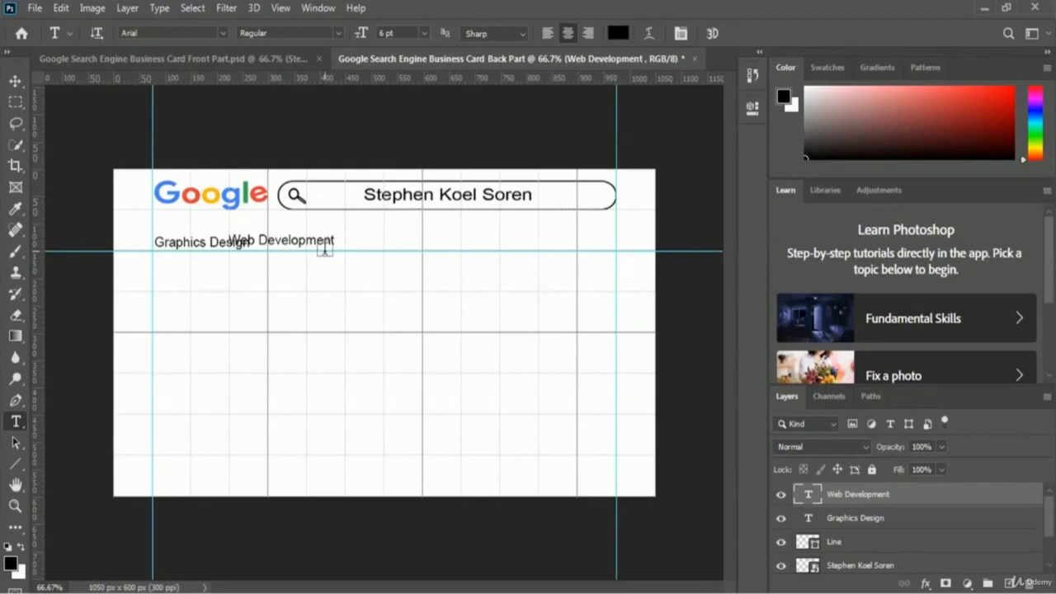
pyautogui.hotkey('ctrl', 't')
pyautogui.moveTo(303, 239); pyautogui.dragTo(331, 249)
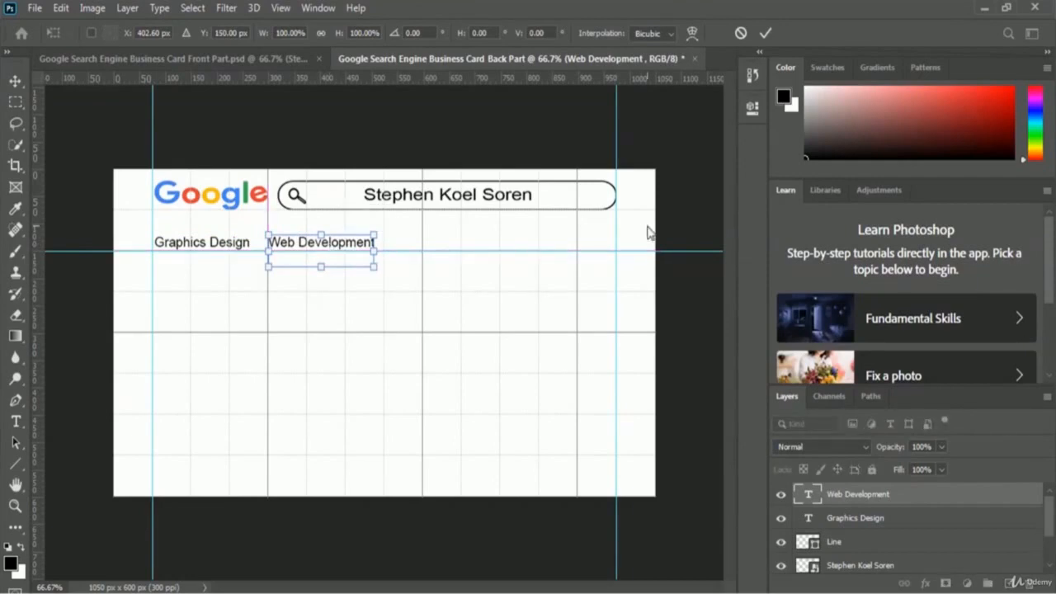
pyautogui.press('Return')
pyautogui.press('t')
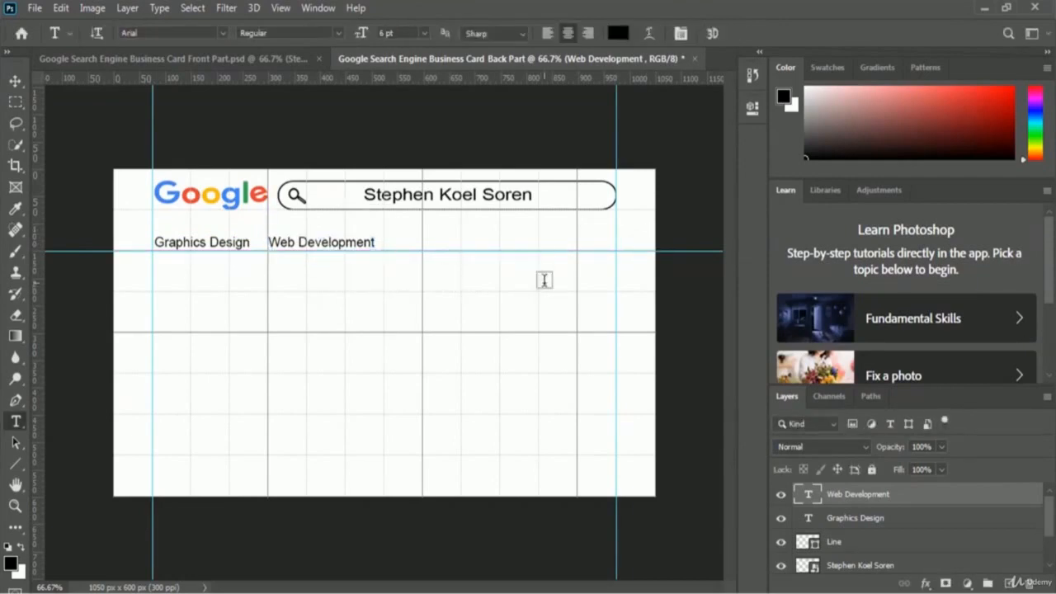
# - Type 'Application Development' and move it onto the row right after Web Development
pyautogui.click(423, 241)
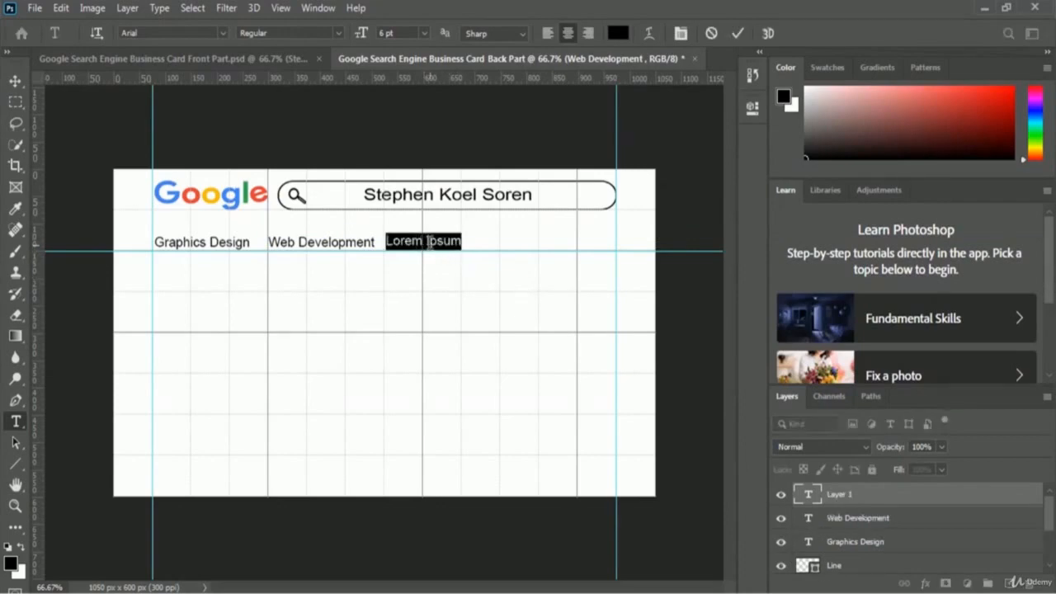
pyautogui.write('Applicat')
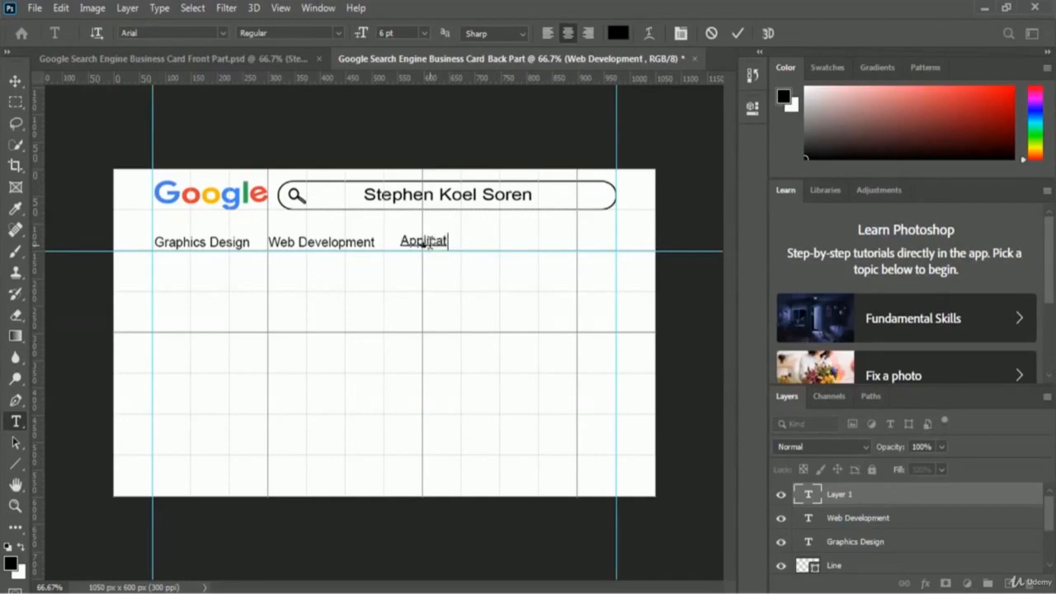
pyautogui.write('ion Deve')
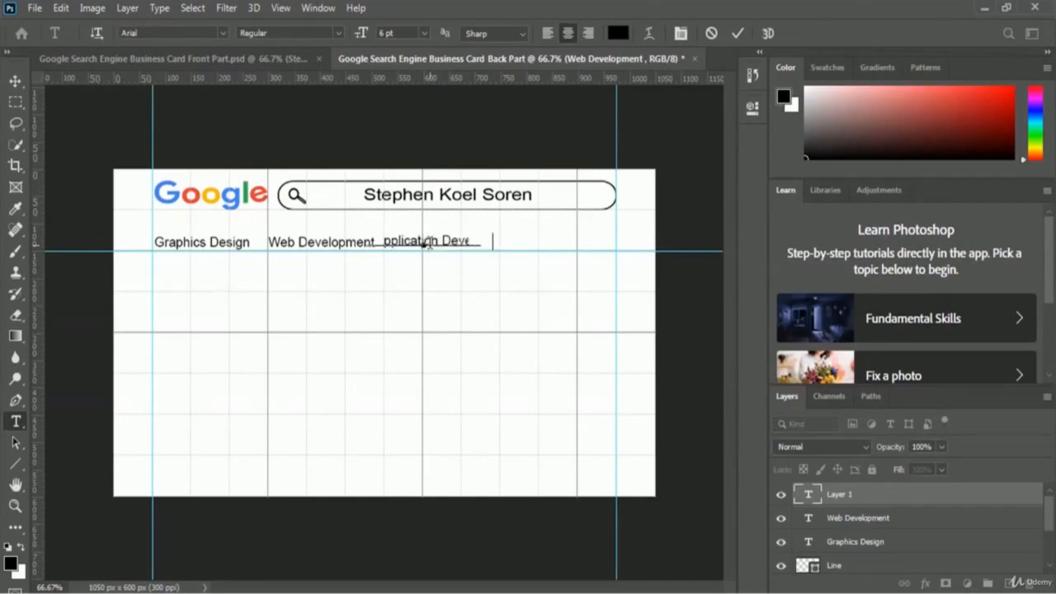
pyautogui.write('lopment')
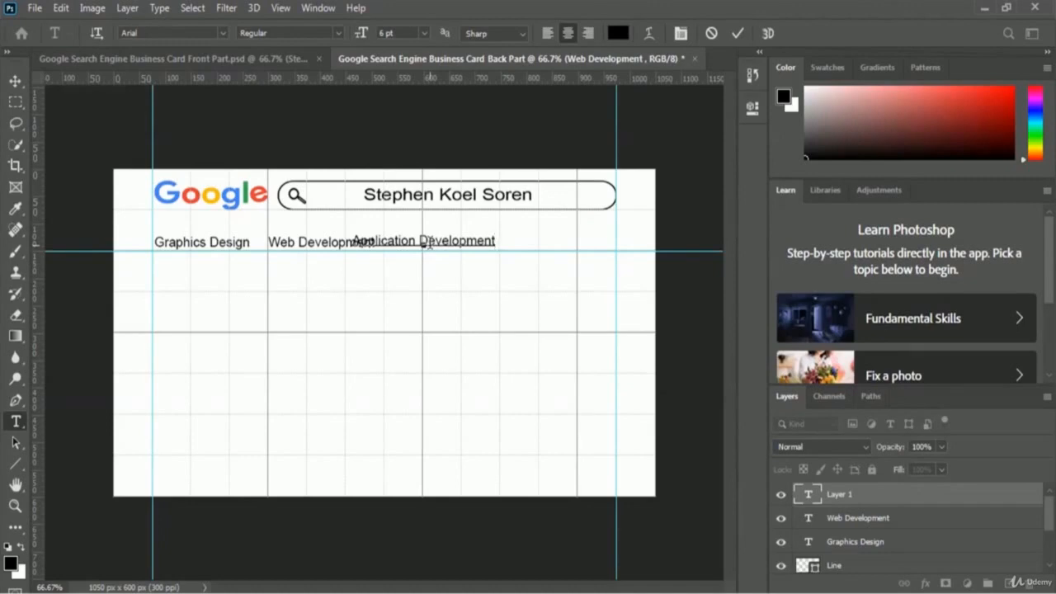
pyautogui.hotkey('ctrl', 'Return')
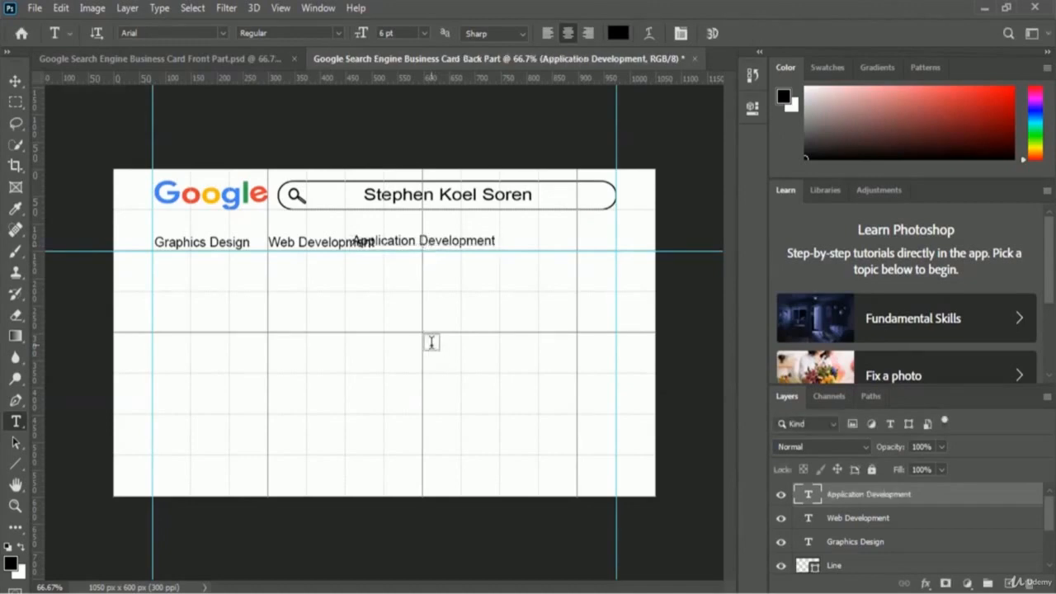
pyautogui.hotkey('ctrl', 't')
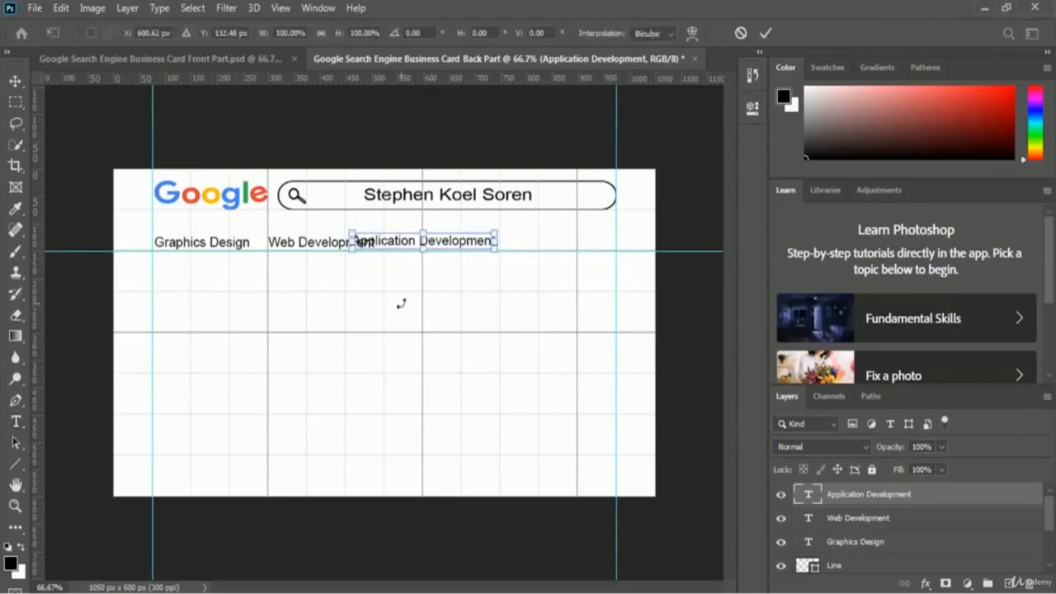
pyautogui.moveTo(446, 246); pyautogui.dragTo(494, 248)
pyautogui.press('Return')
pyautogui.press('t')
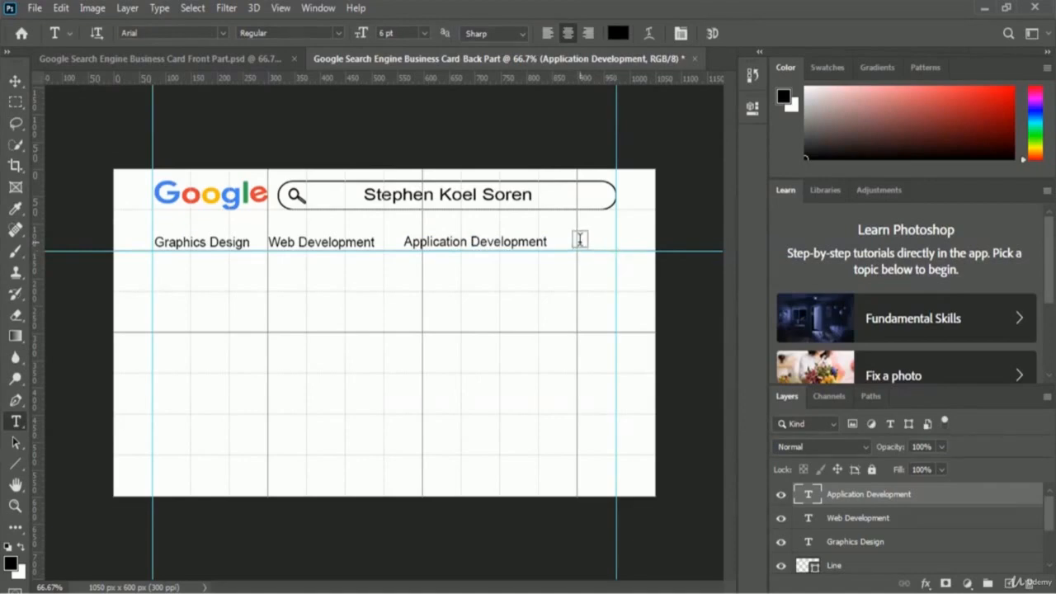
# - Add the label 'SEO' after Application Development, shifted slightly right and down
pyautogui.click(580, 240)
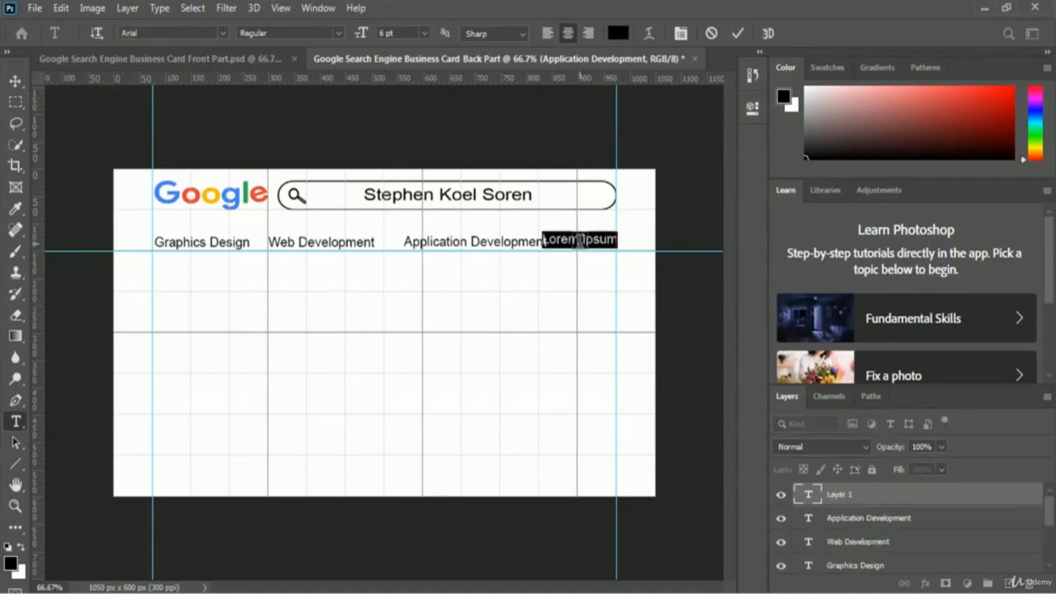
pyautogui.write('SEO')
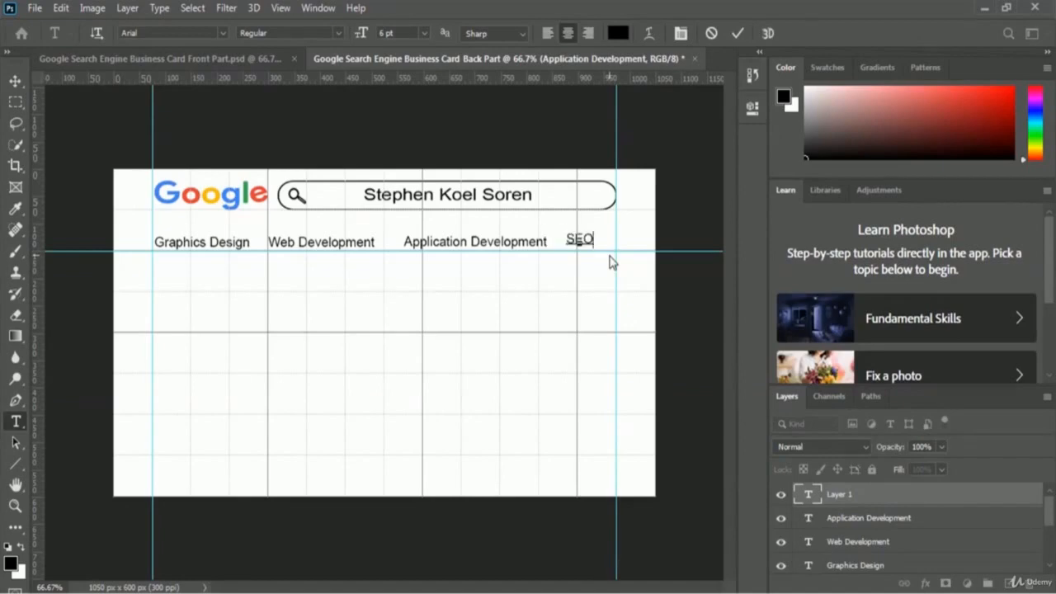
pyautogui.press('ctrl')
pyautogui.hotkey('ctrl', 'Return')
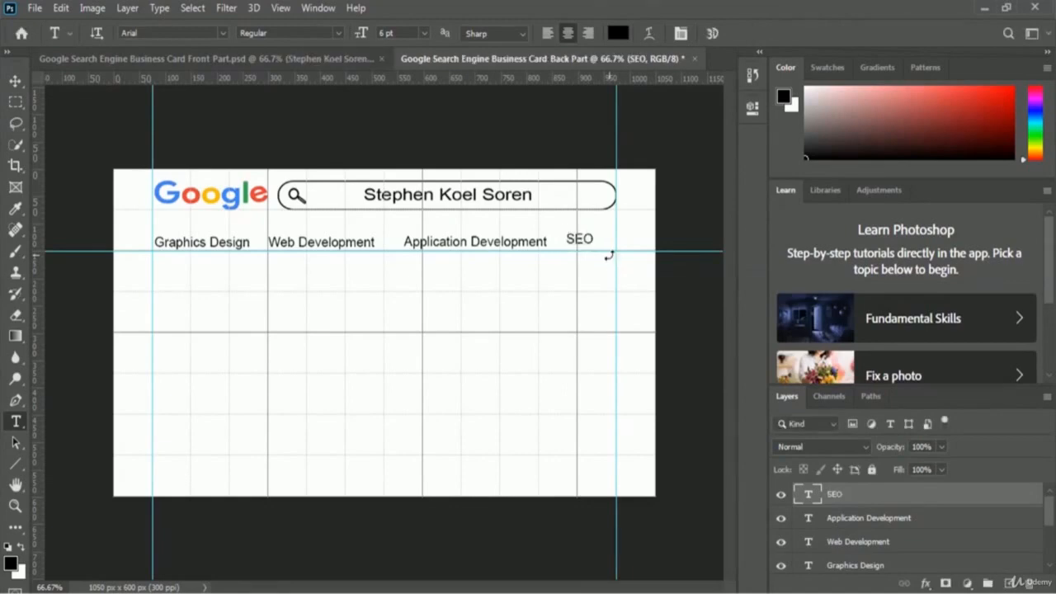
pyautogui.hotkey('ctrl', 't')
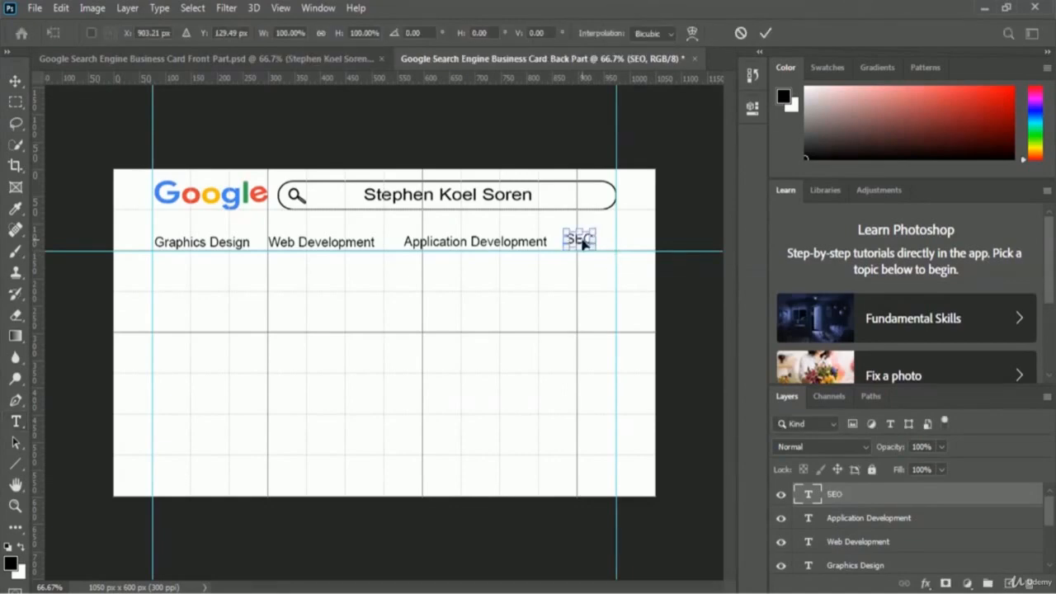
pyautogui.moveTo(579, 243); pyautogui.dragTo(590, 245)
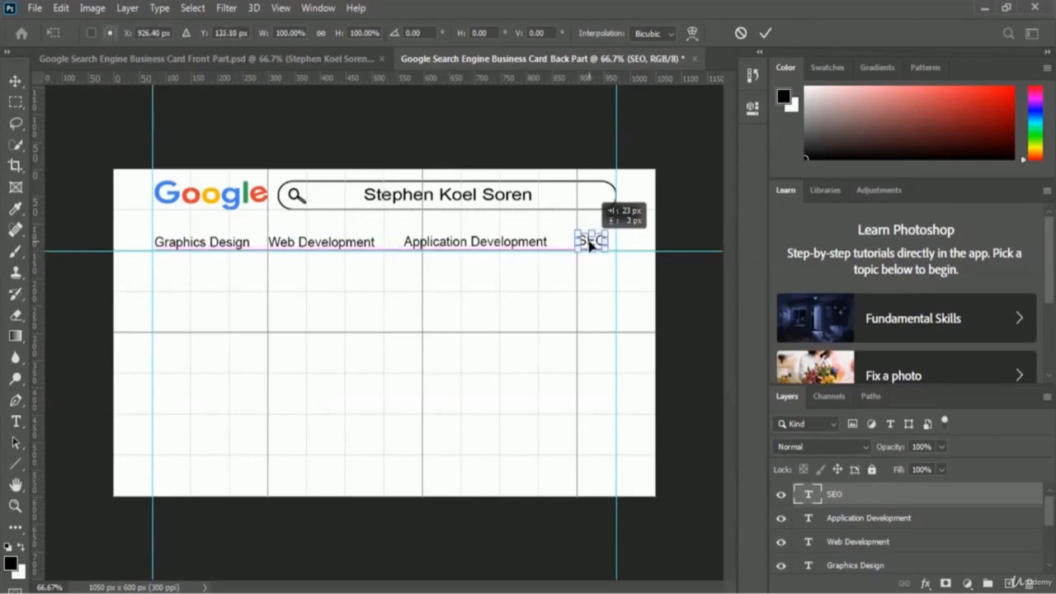
pyautogui.press('Return')
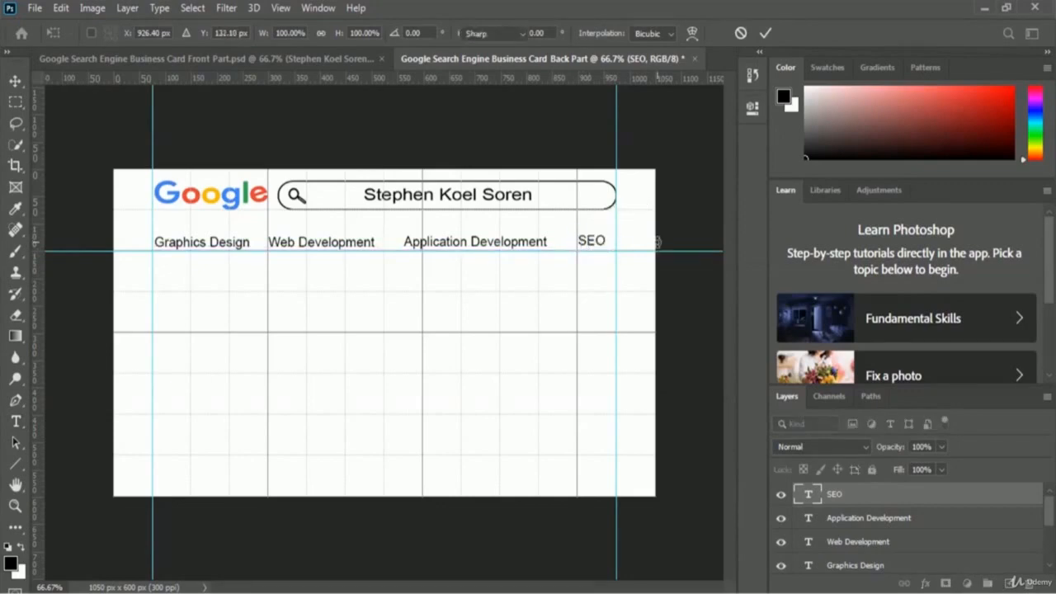
pyautogui.press('t')
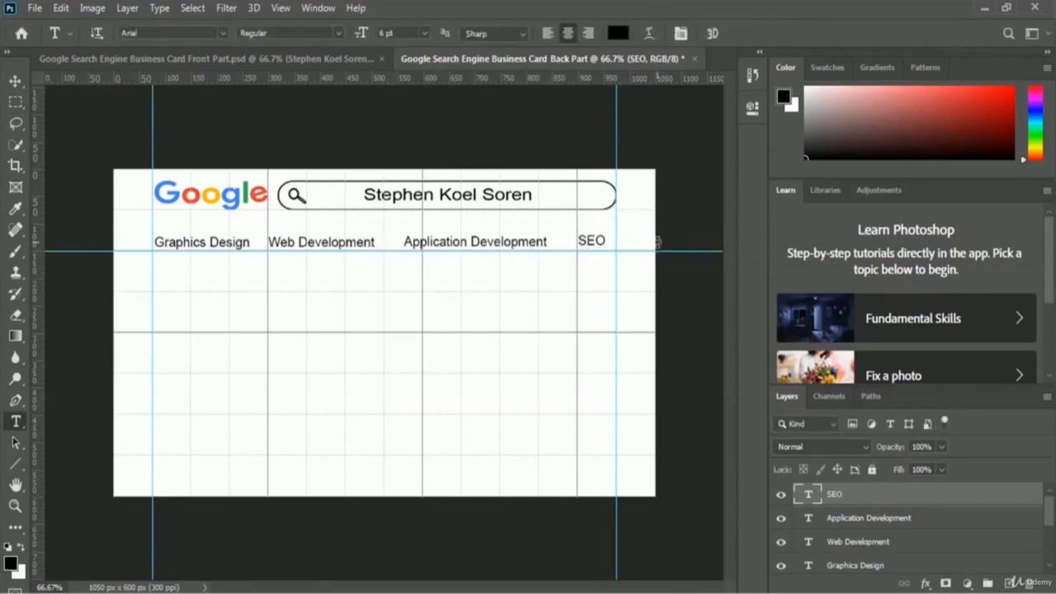
pyautogui.hotkey('ctrl', 't')
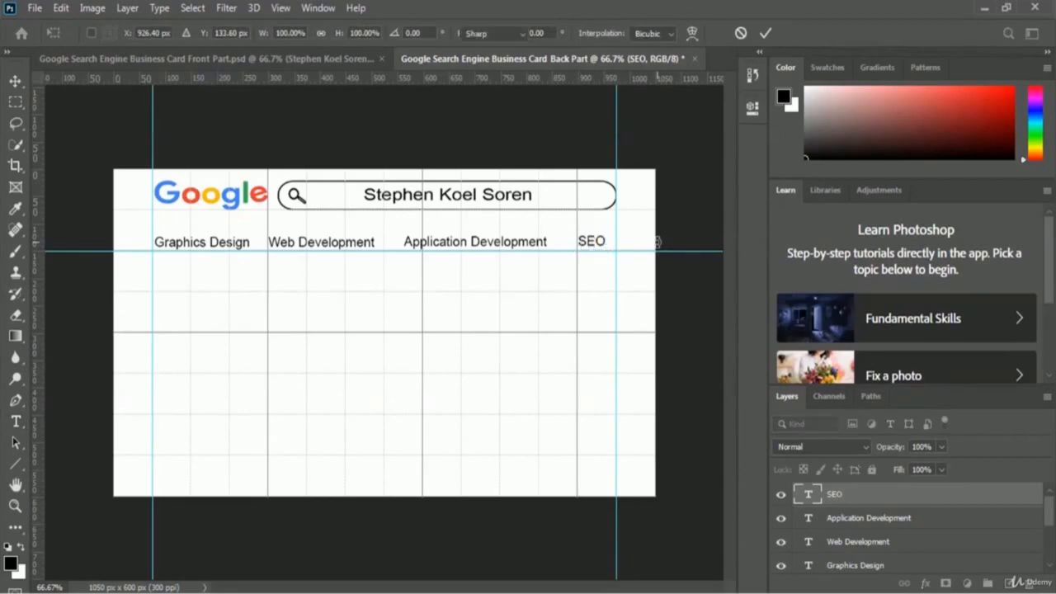
pyautogui.press('Escape')
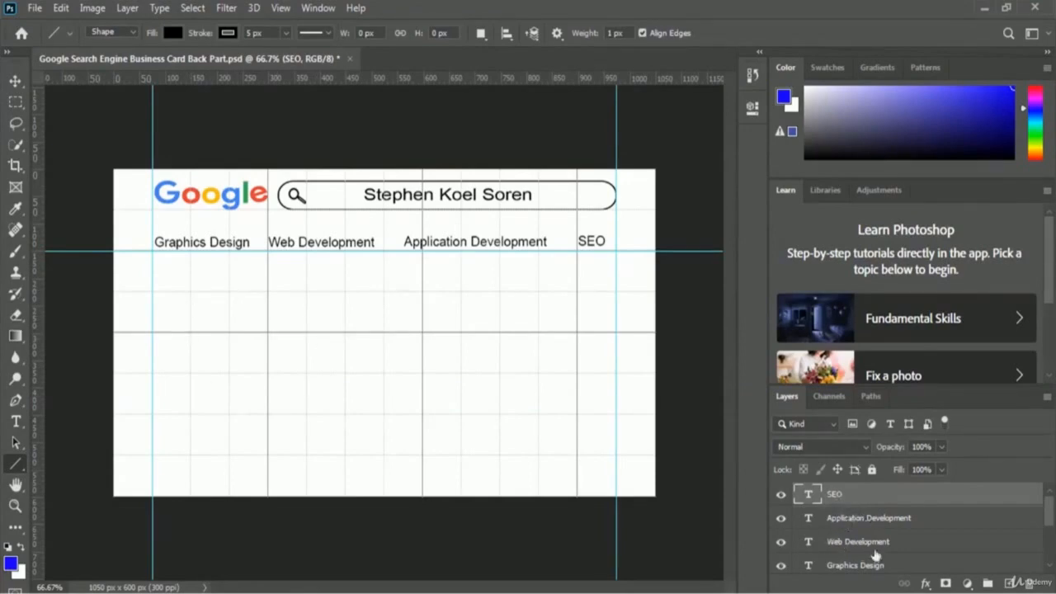
# - Convert the Graphics Design, Web Development, Application Development and SEO layers into one smart object named Services
pyautogui.keyDown('ctrl'); pyautogui.click(853, 566); pyautogui.keyUp('ctrl')
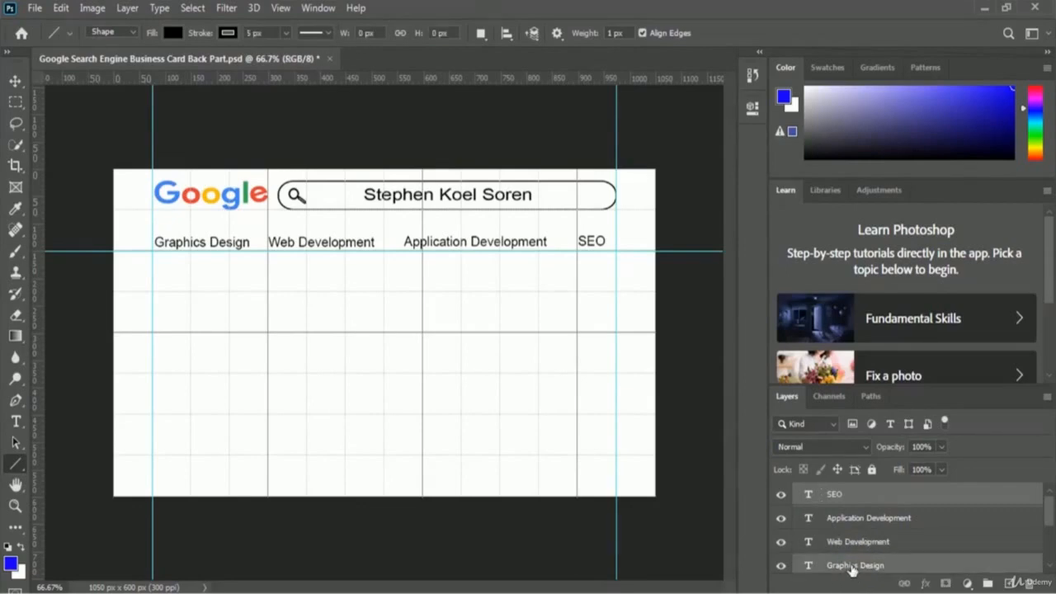
pyautogui.keyDown('ctrl'); pyautogui.click(855, 546); pyautogui.keyUp('ctrl')
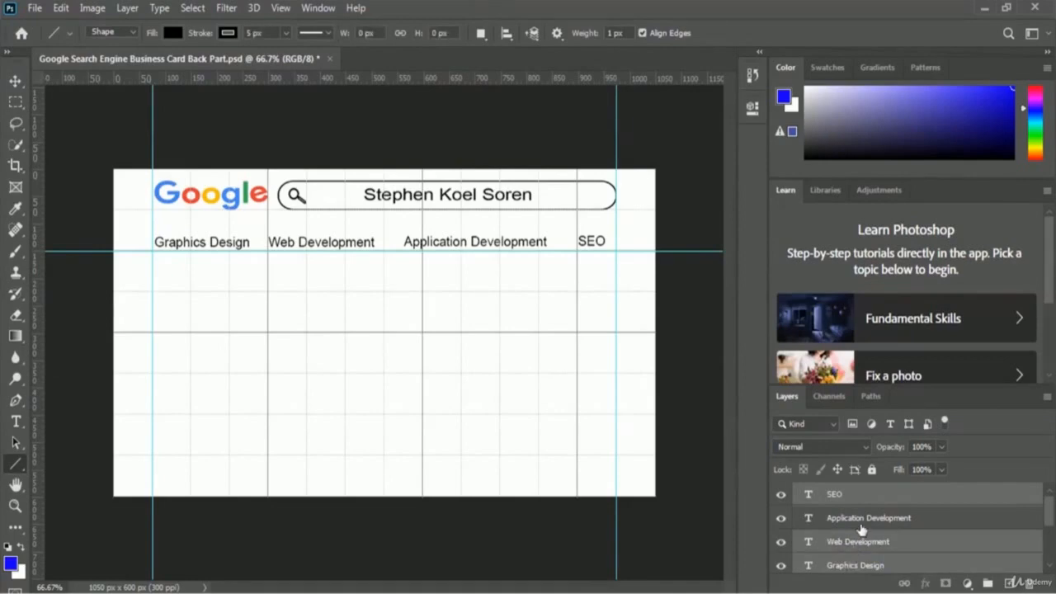
pyautogui.keyDown('ctrl'); pyautogui.click(863, 520); pyautogui.keyUp('ctrl')
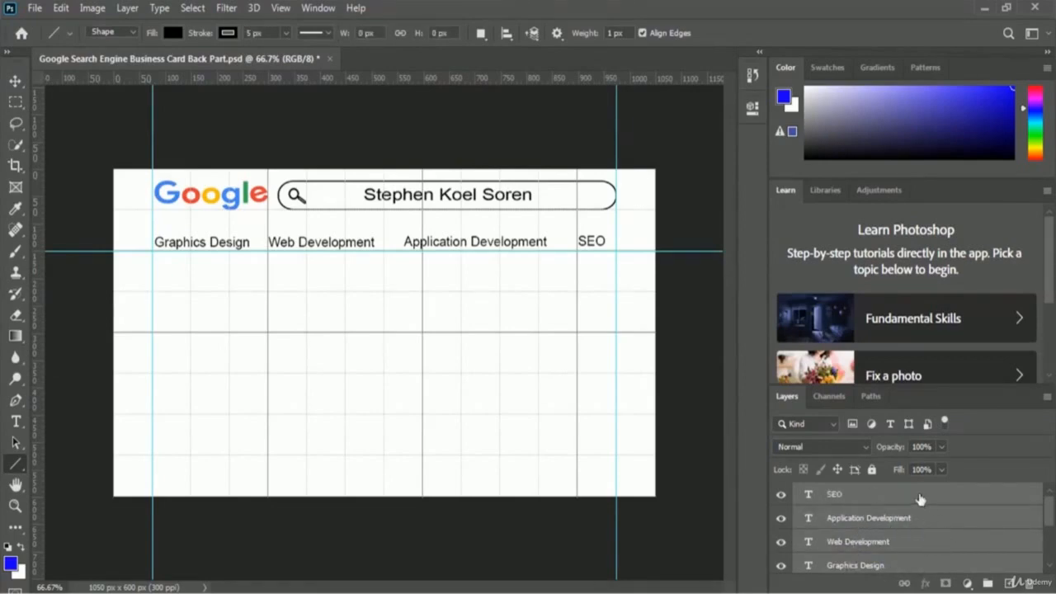
pyautogui.rightClick(877, 500)
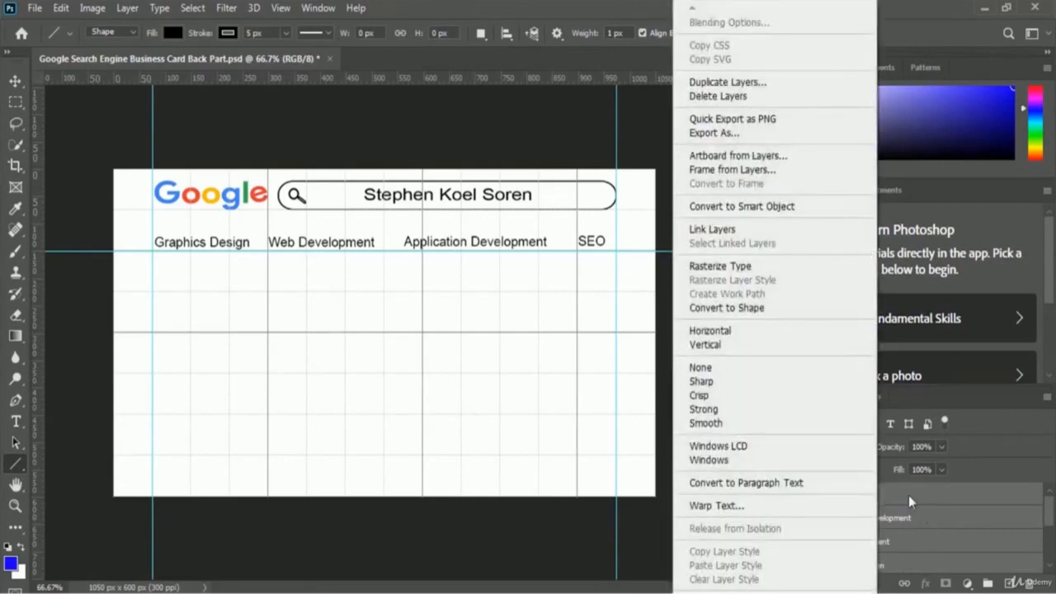
pyautogui.click(820, 208)
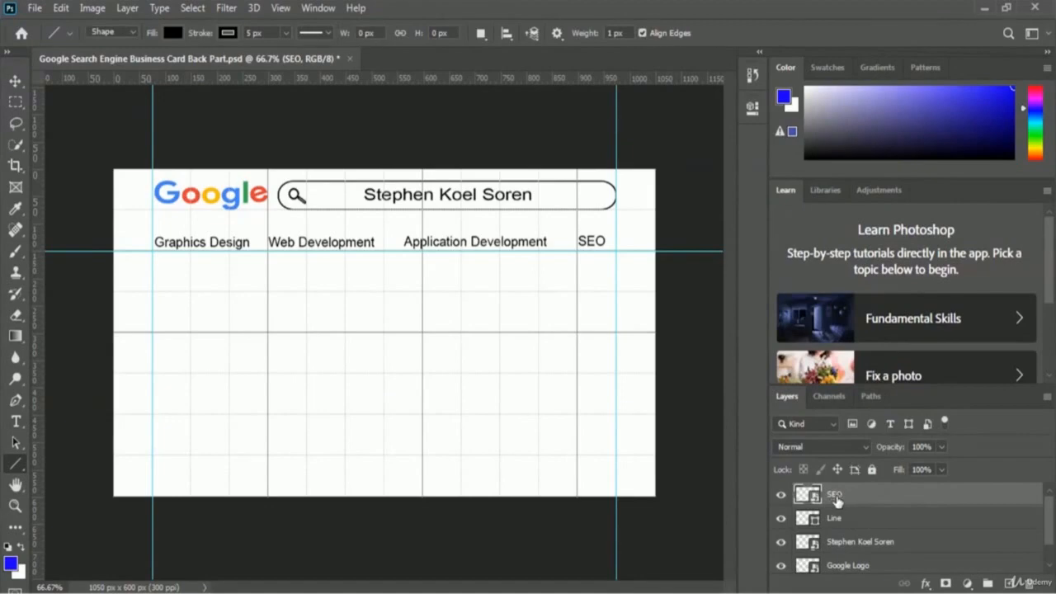
pyautogui.doubleClick(835, 495)
pyautogui.write('Services')
pyautogui.press('Return')
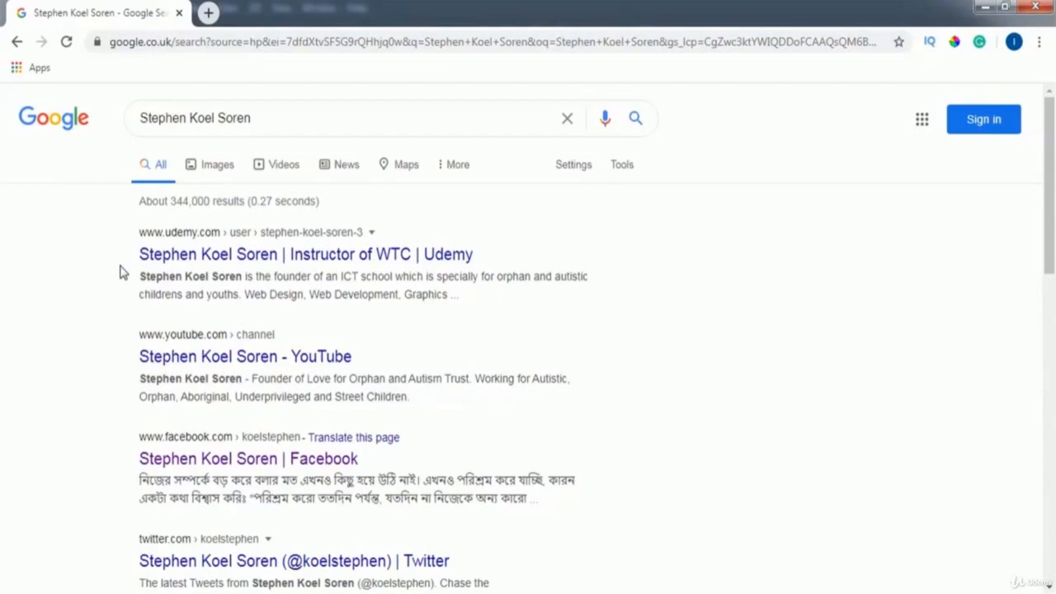
# - Back in the card, type the owner's full name as a new line below the services row
pyautogui.hotkey('alt', 'Tab')
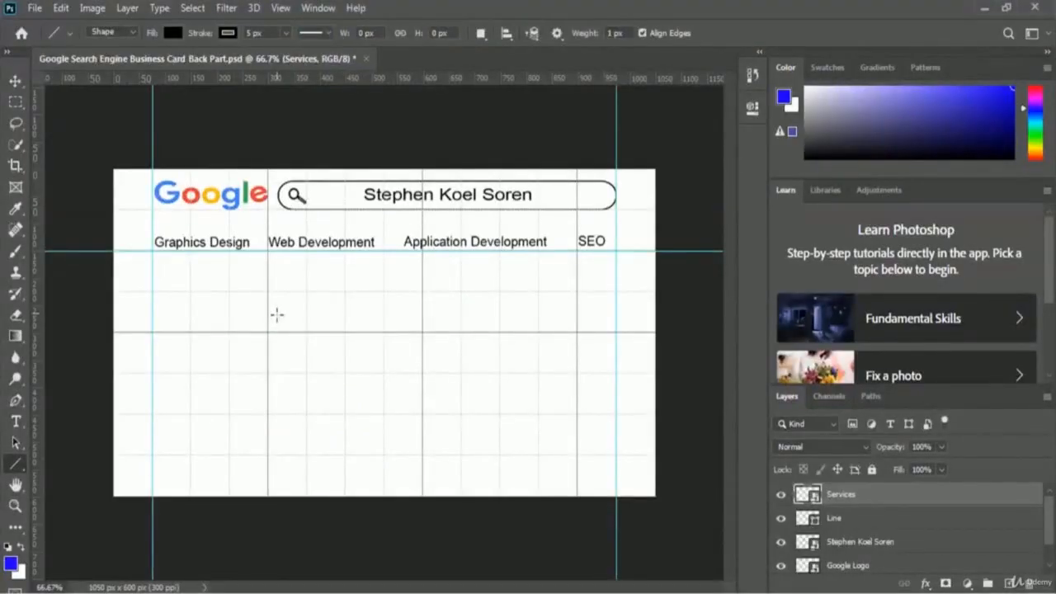
pyautogui.click(16, 423)
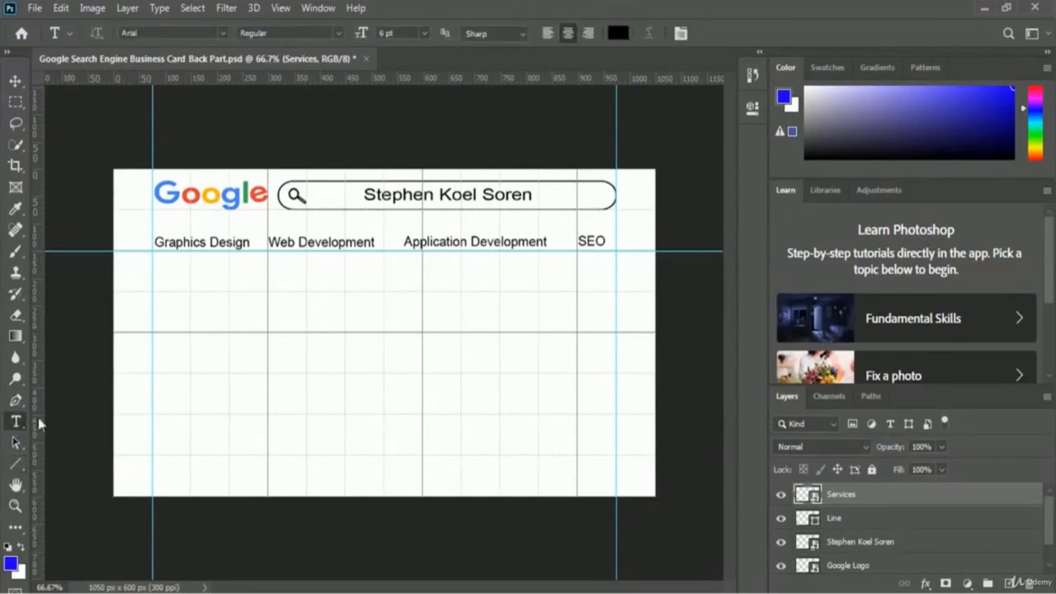
pyautogui.click(278, 306)
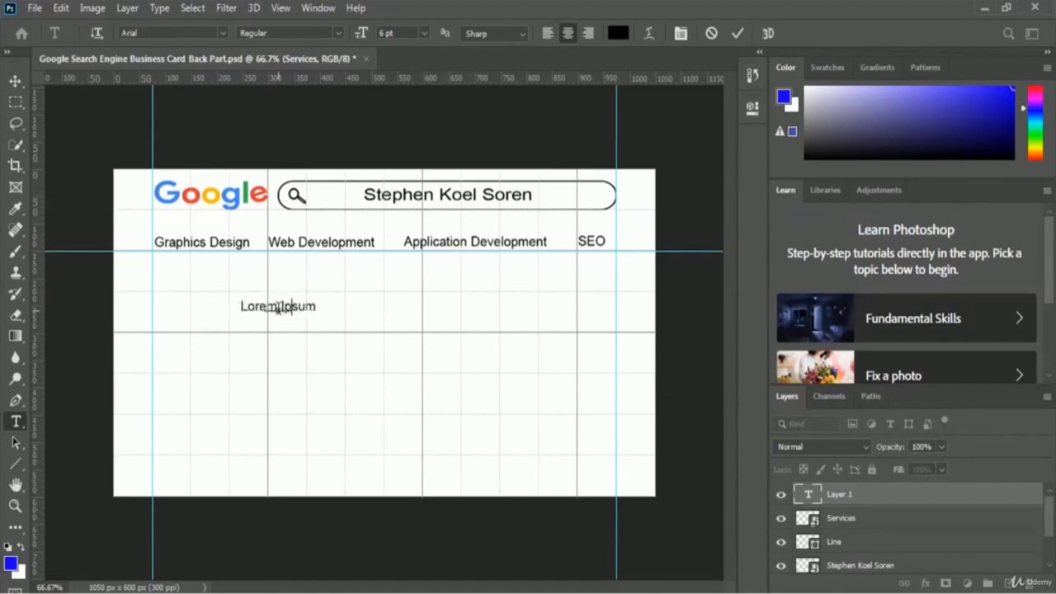
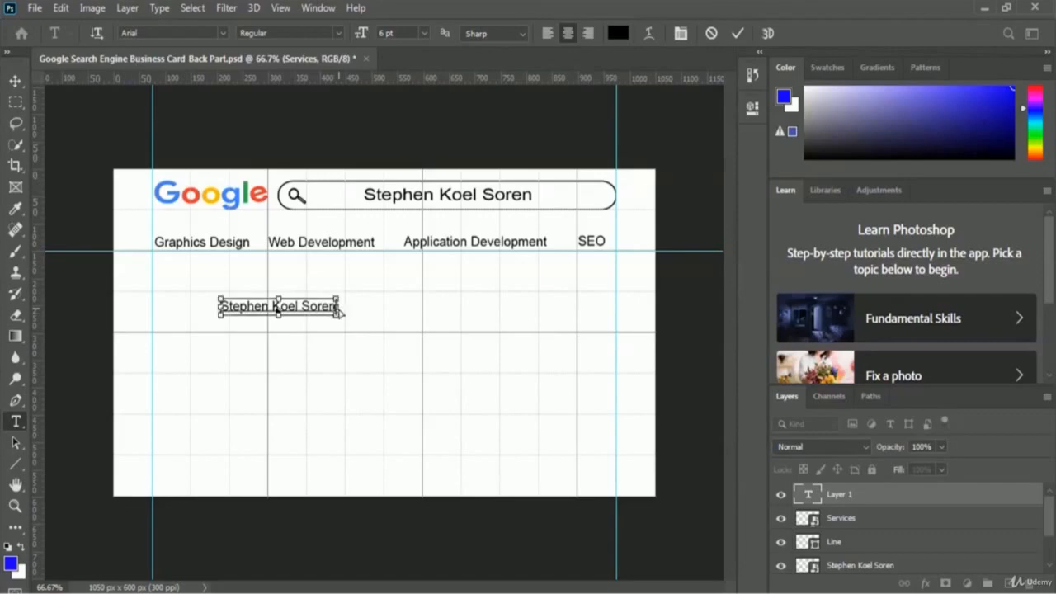
# - Color the name bright blue #0c00ff and set it to 11 pt
pyautogui.hotkey('ctrl', 'a')
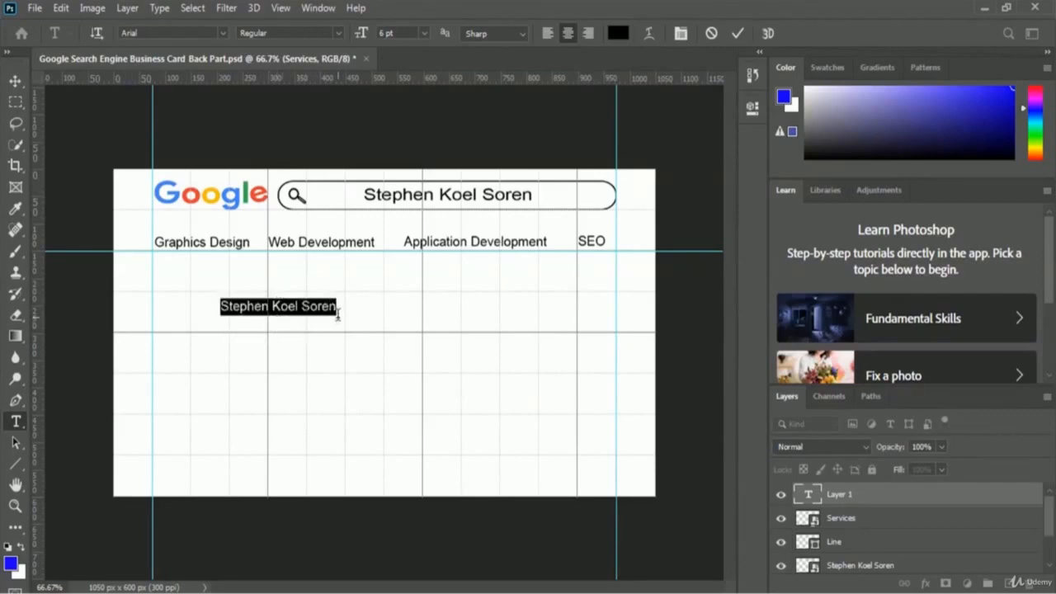
pyautogui.click(619, 34)
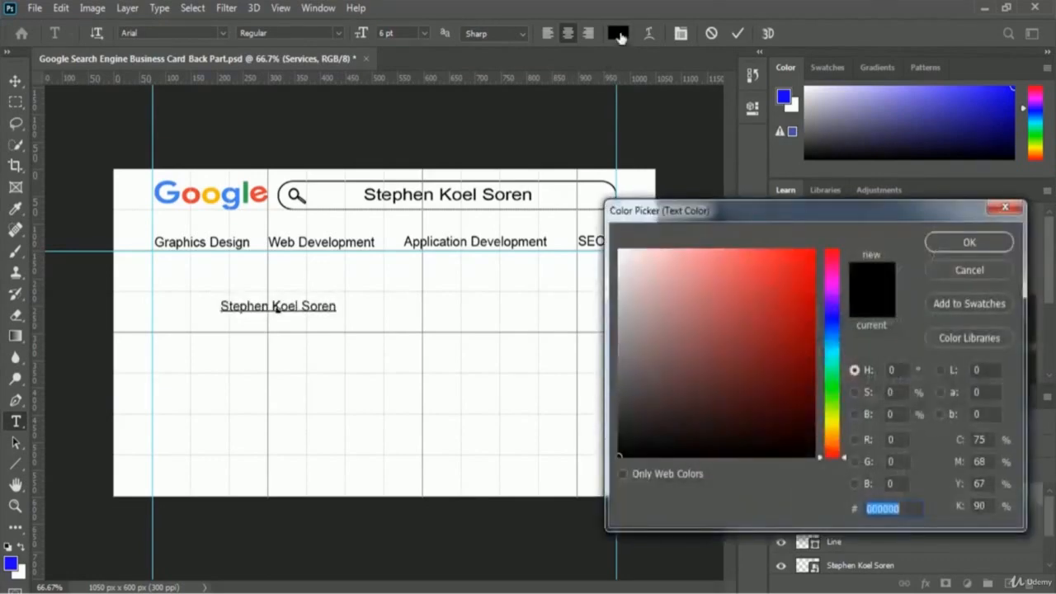
pyautogui.click(833, 316)
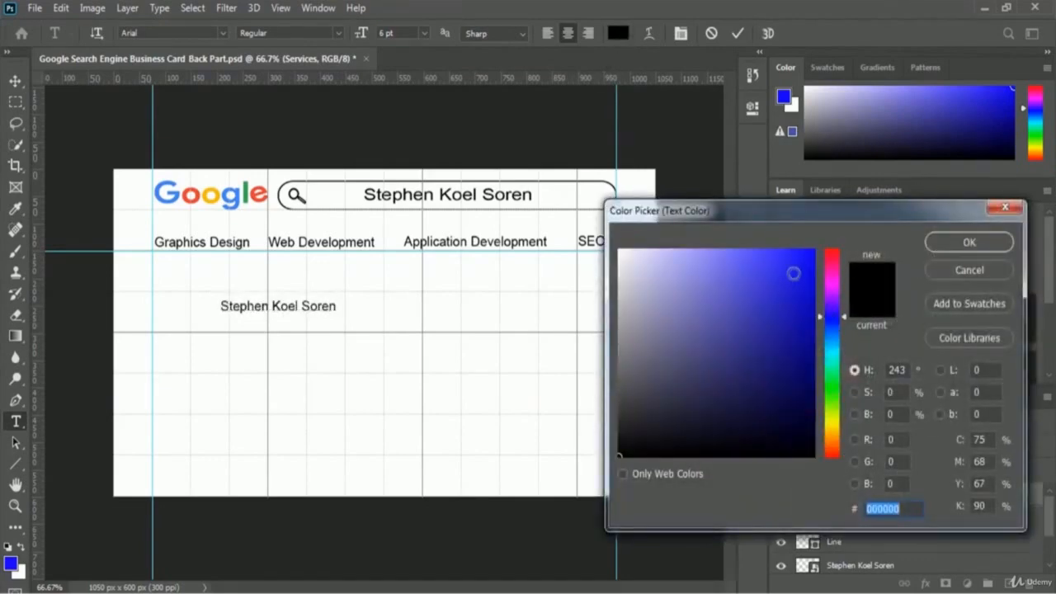
pyautogui.click(813, 251)
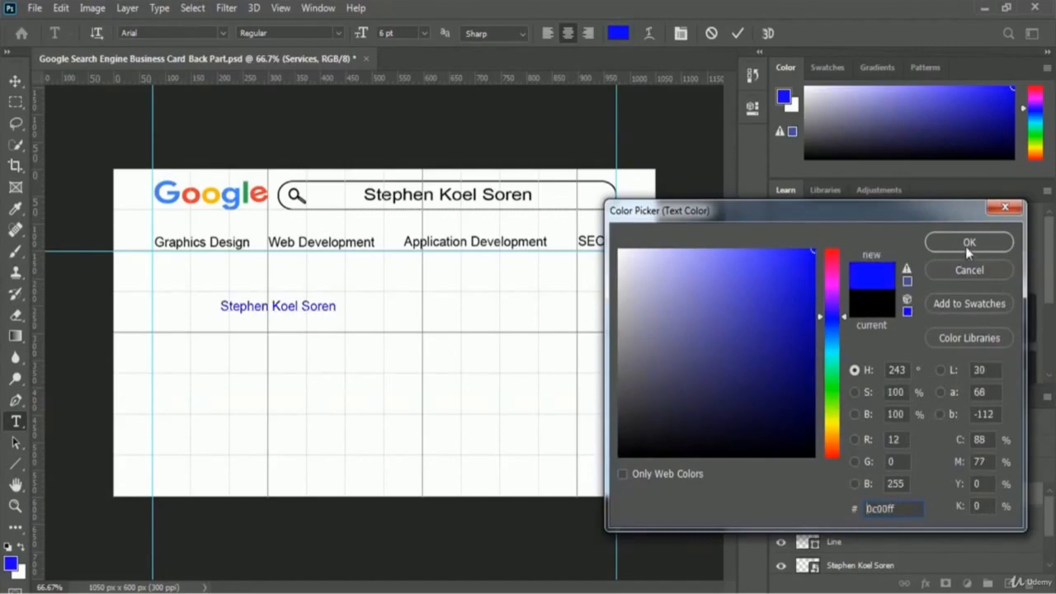
pyautogui.click(997, 244)
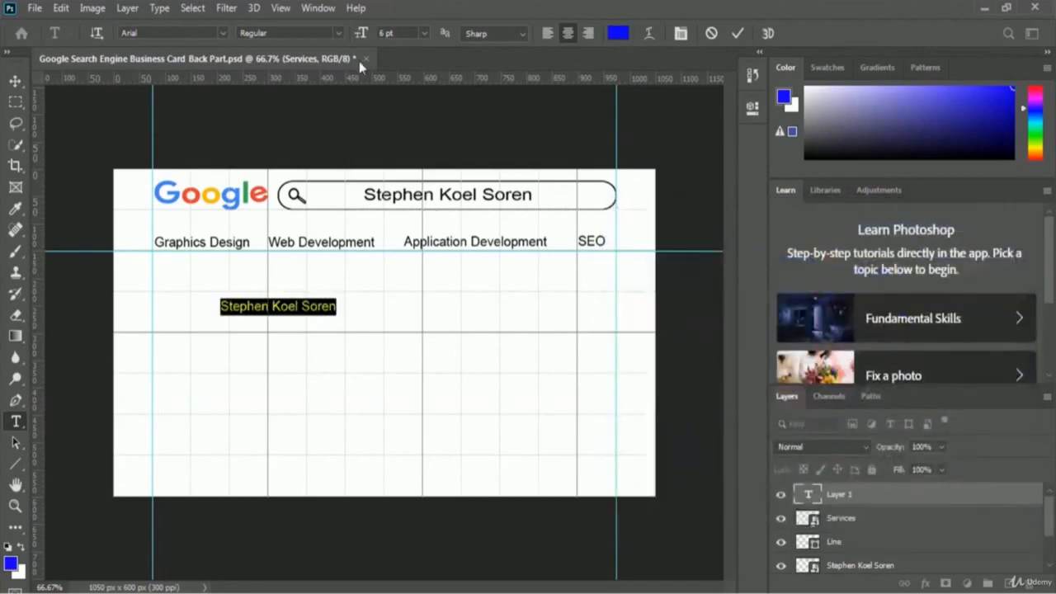
pyautogui.click(426, 34)
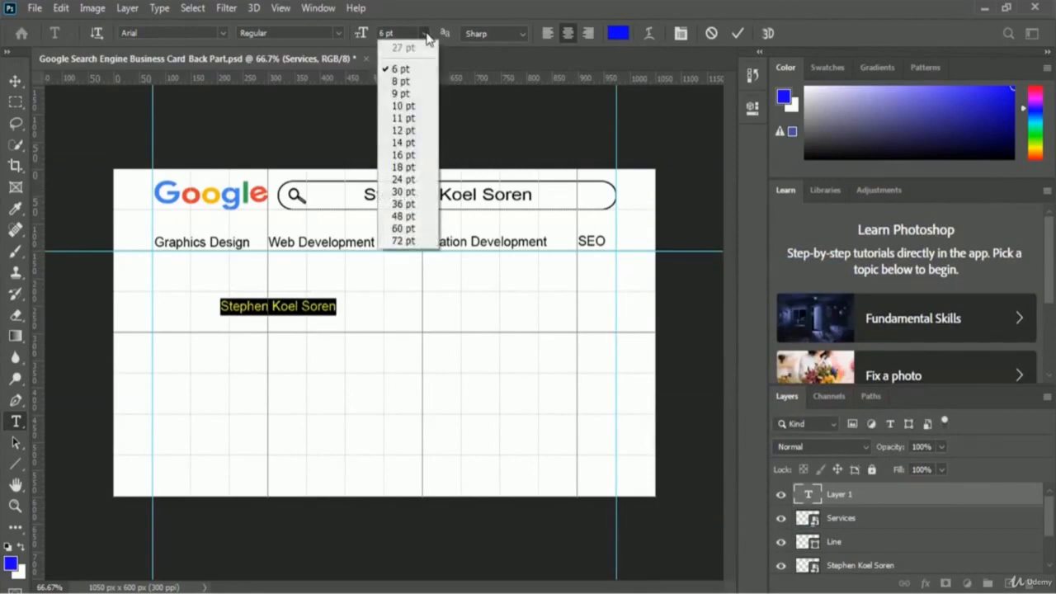
pyautogui.click(404, 130)
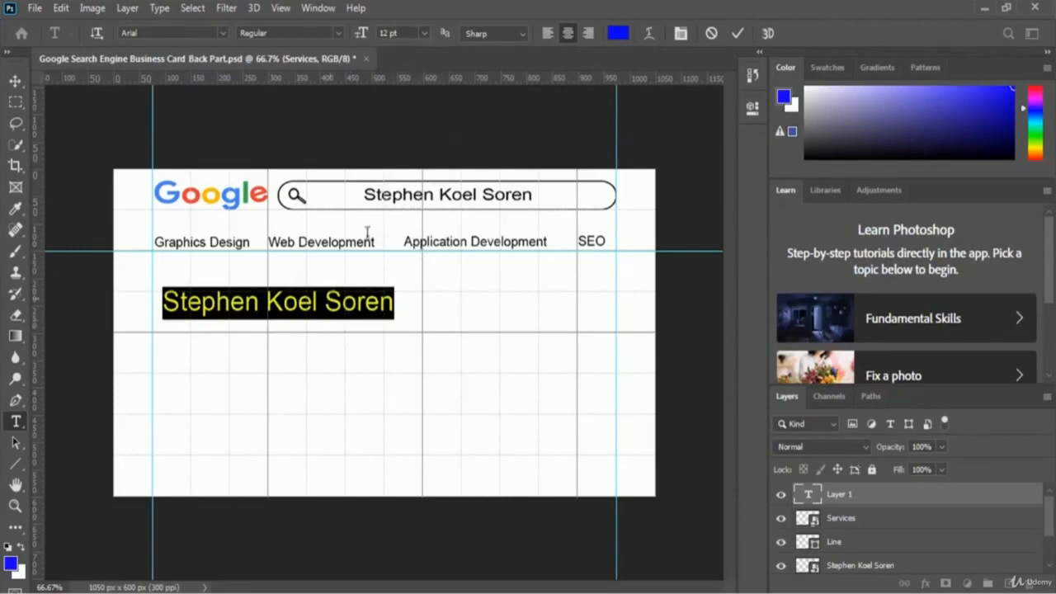
pyautogui.click(425, 33)
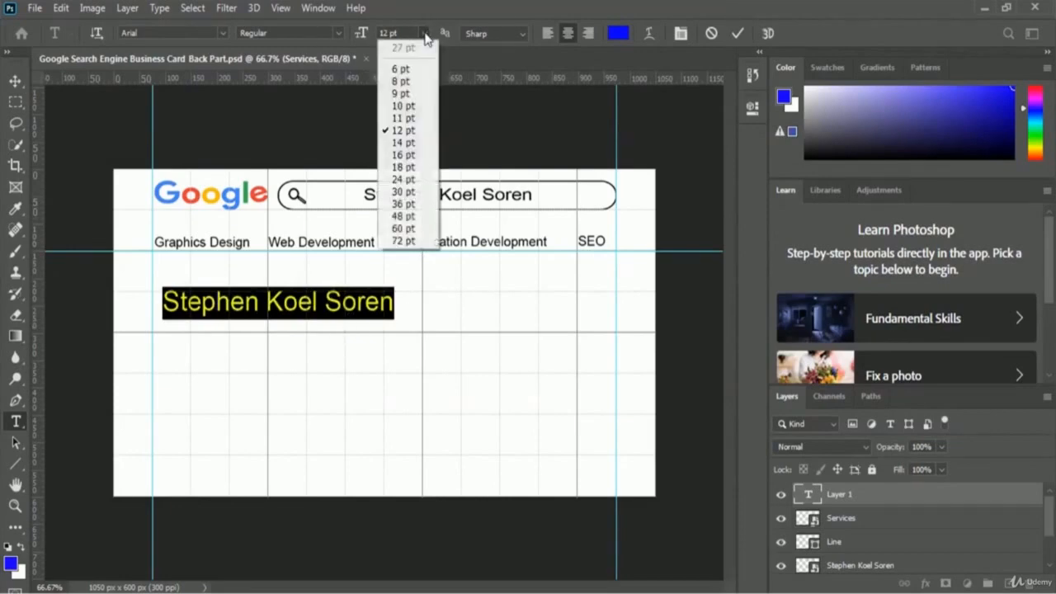
pyautogui.click(404, 118)
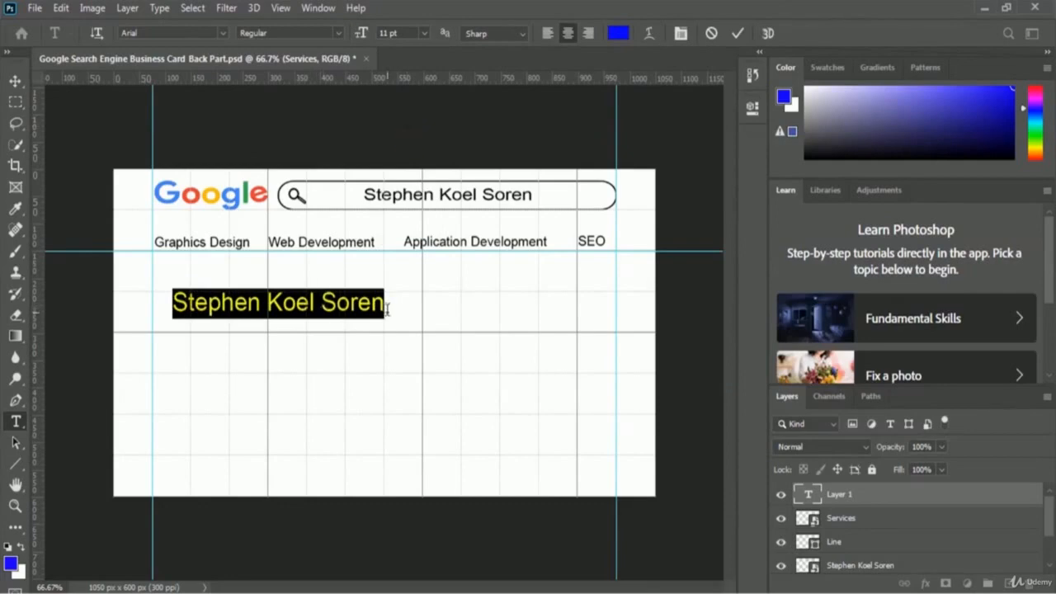
pyautogui.click(738, 35)
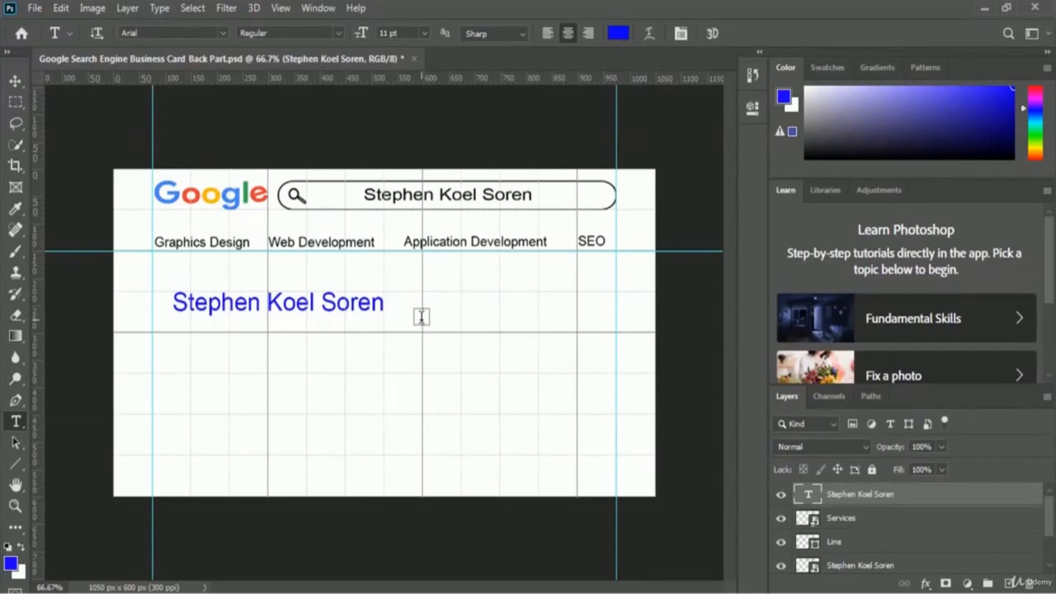
# - Move the blue name up and left onto the left guide under the services row
pyautogui.hotkey('ctrl', 't')
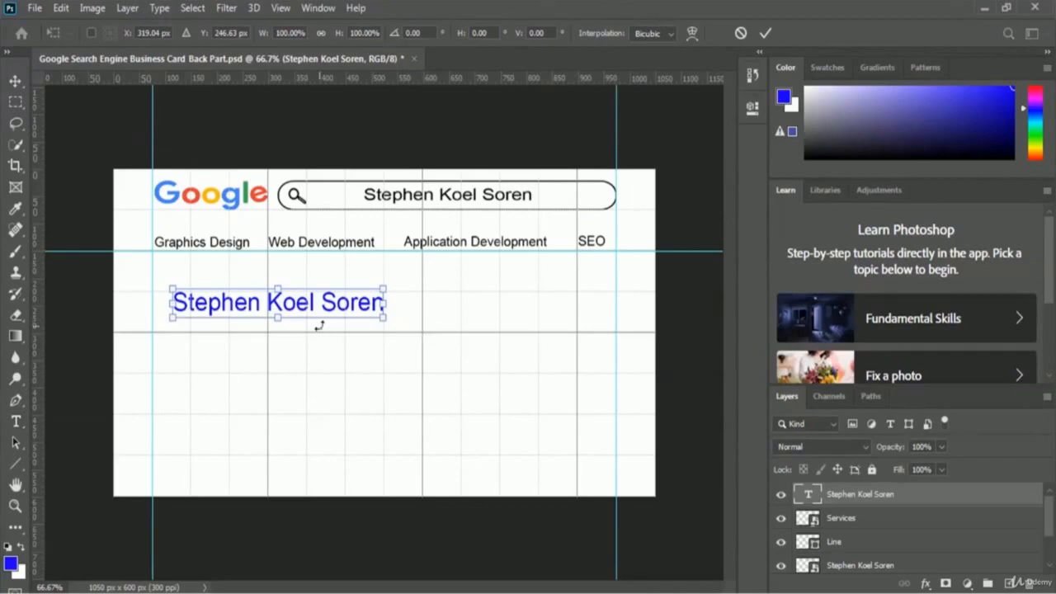
pyautogui.moveTo(334, 309); pyautogui.dragTo(306, 280)
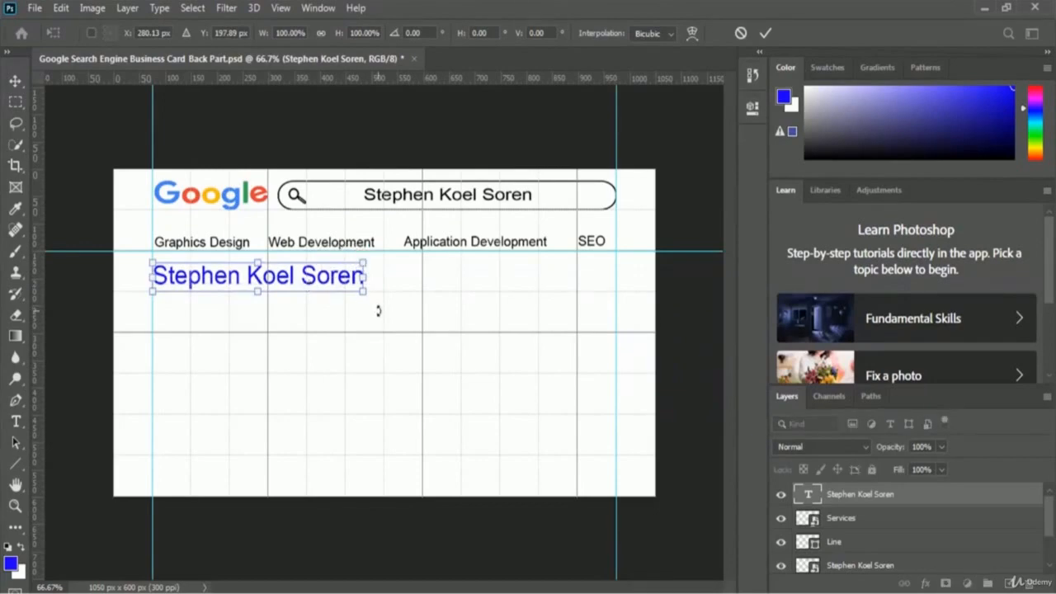
pyautogui.click(767, 34)
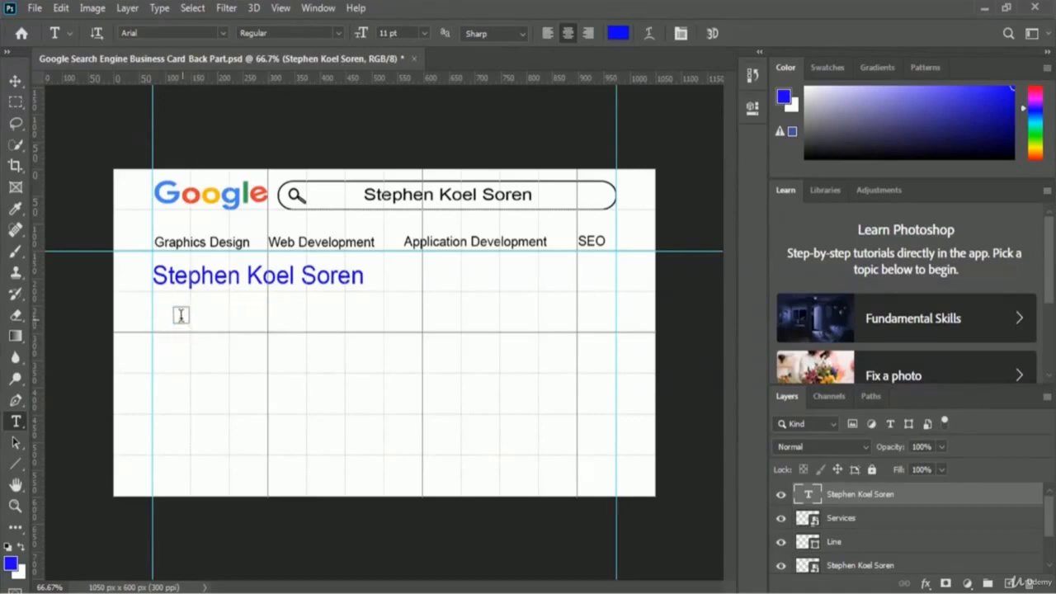
# - Type 'CEO of SkillFour' as a new text line under the name
pyautogui.click(267, 311)
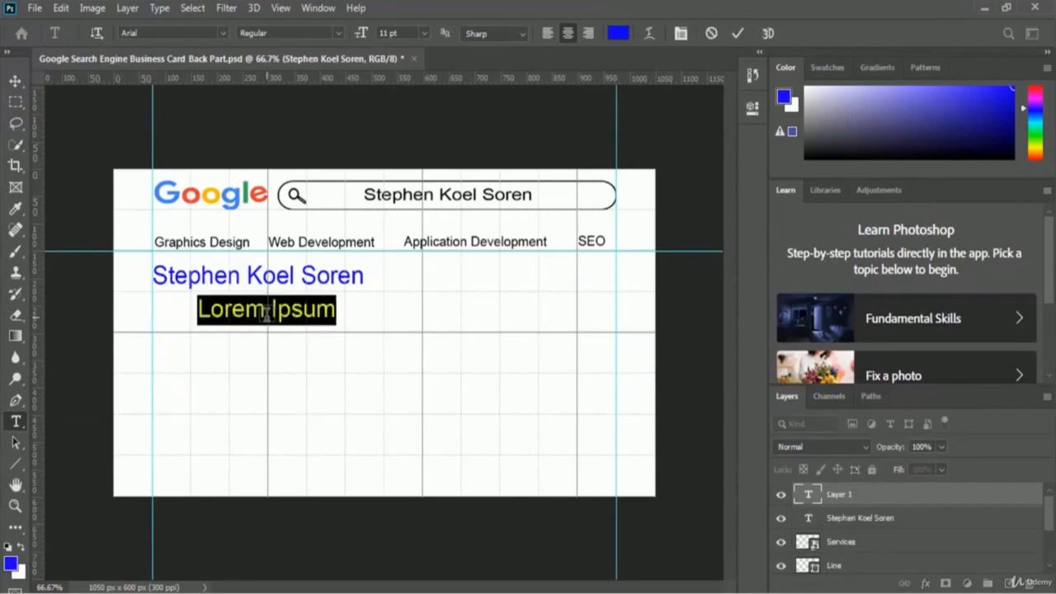
pyautogui.write('CEO')
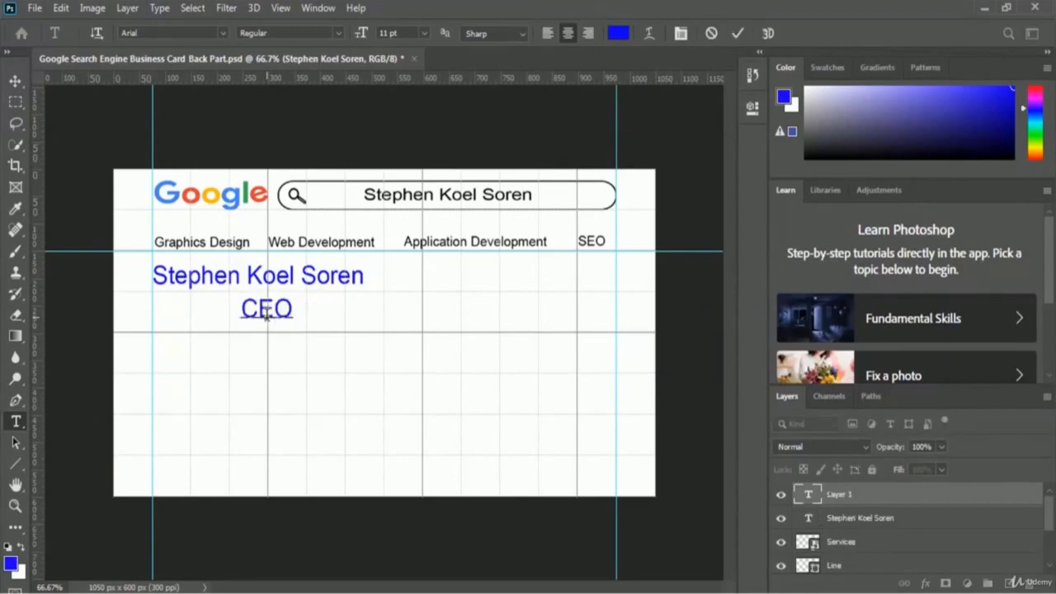
pyautogui.write(' of SKill')
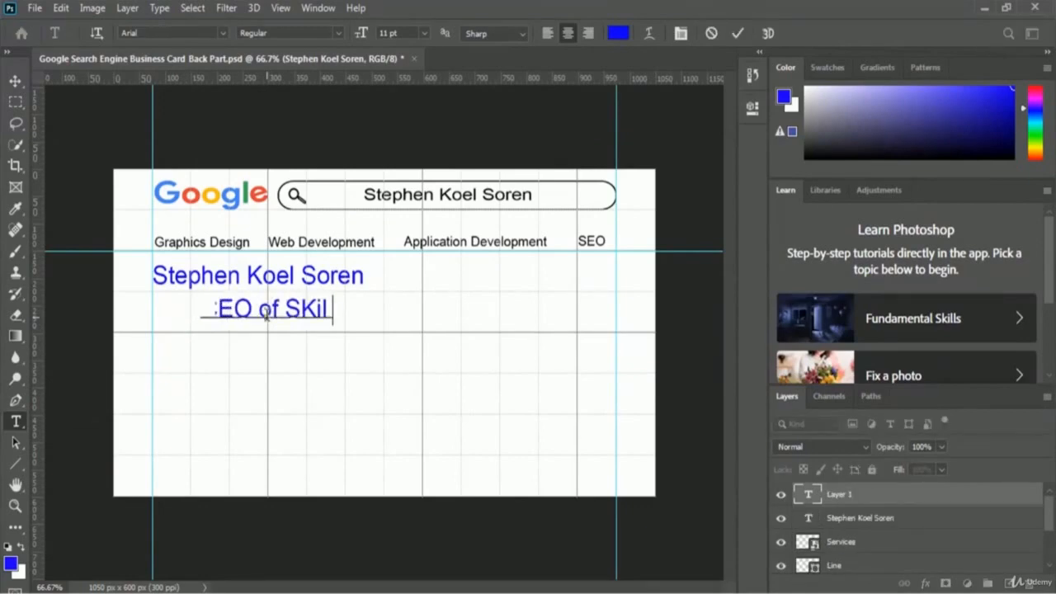
pyautogui.press('BackSpace')
pyautogui.press('BackSpace')
pyautogui.press('BackSpace')
pyautogui.press('BackSpace')
pyautogui.write('kill')
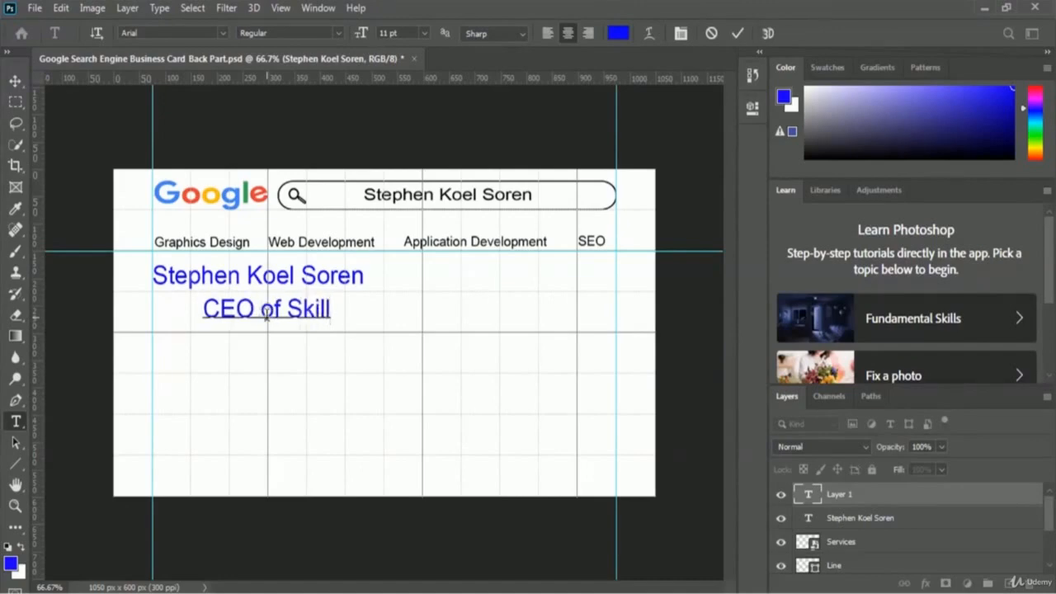
pyautogui.write('Four')
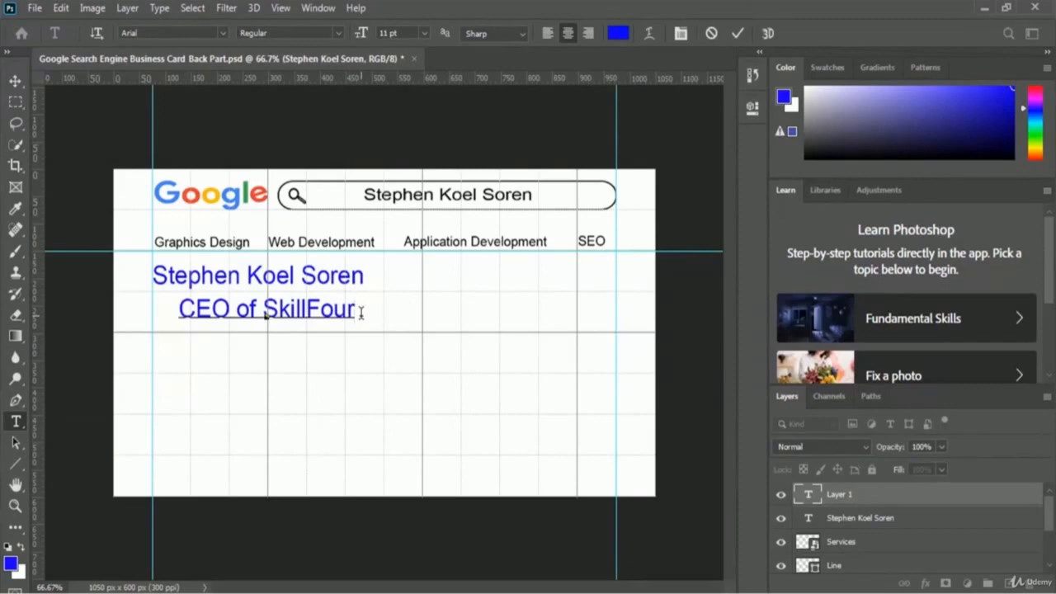
# - Make the CEO line black at 8 pt and move it onto the left guide under the name
pyautogui.hotkey('ctrl', 'a')
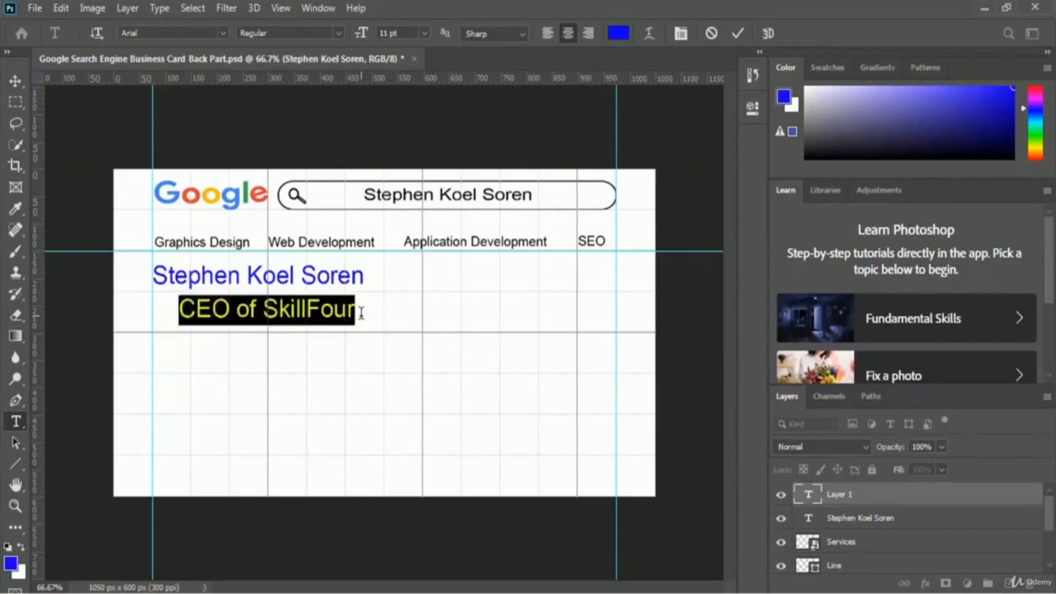
pyautogui.click(618, 34)
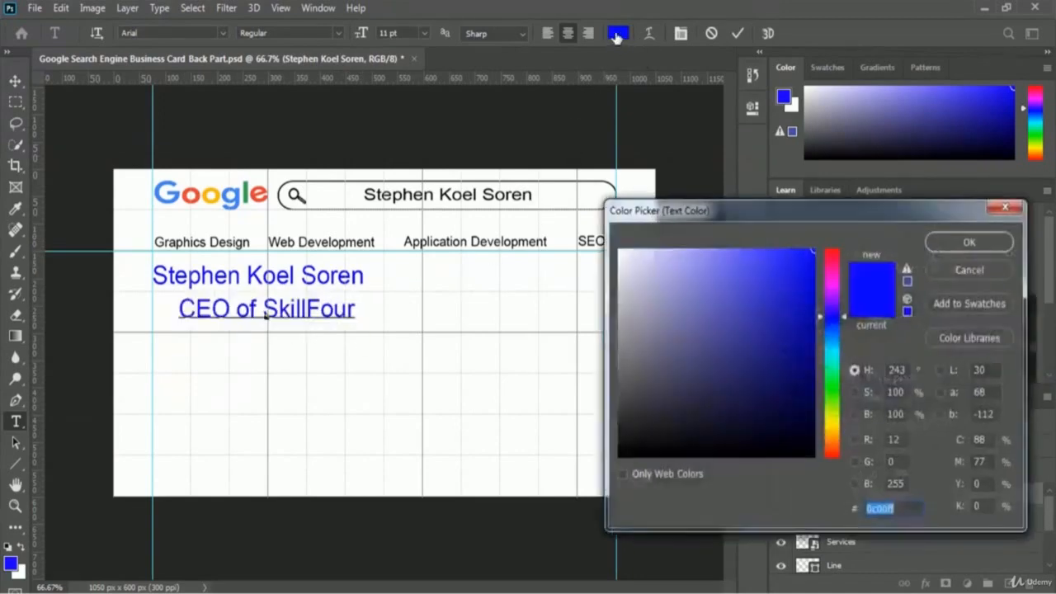
pyautogui.moveTo(621, 452); pyautogui.dragTo(597, 474)
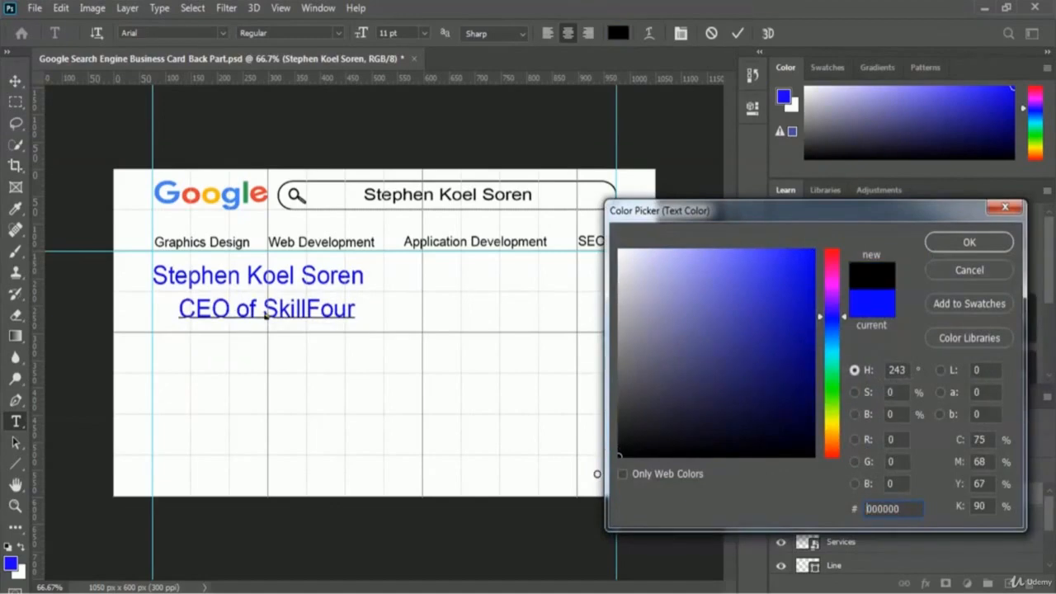
pyautogui.click(969, 244)
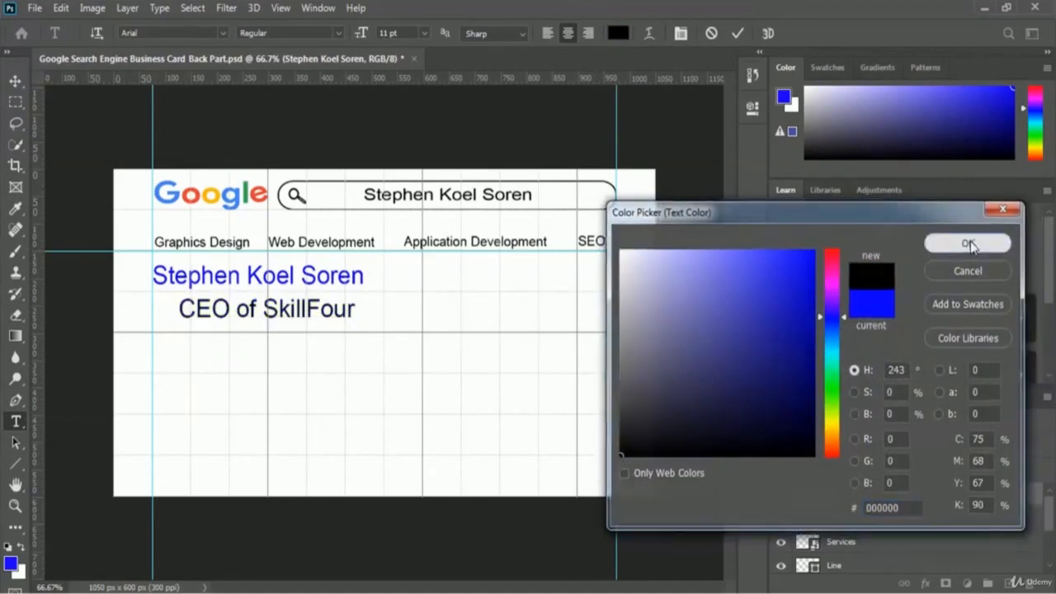
pyautogui.click(425, 33)
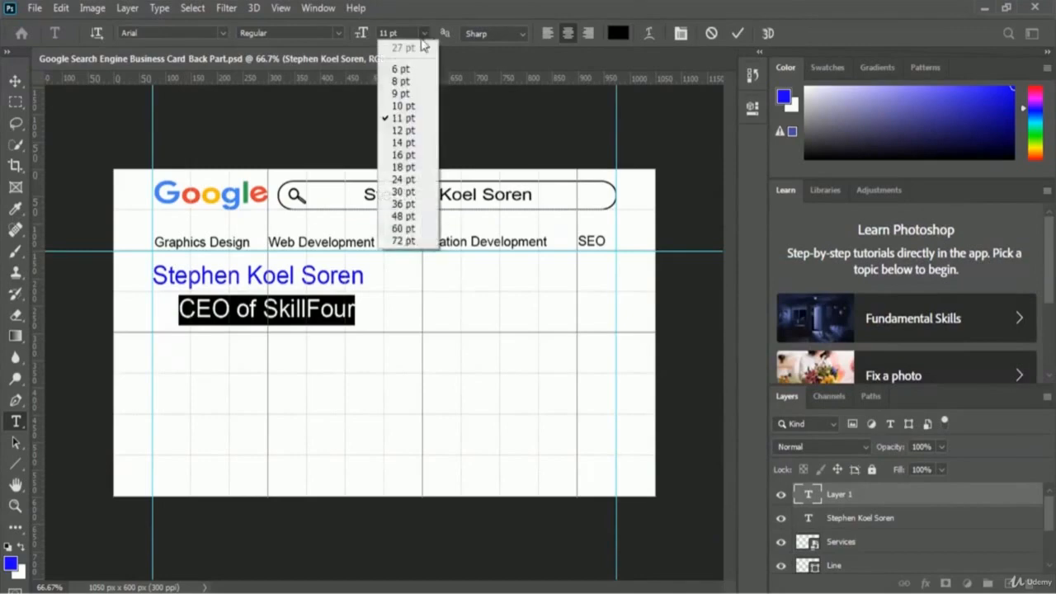
pyautogui.click(401, 81)
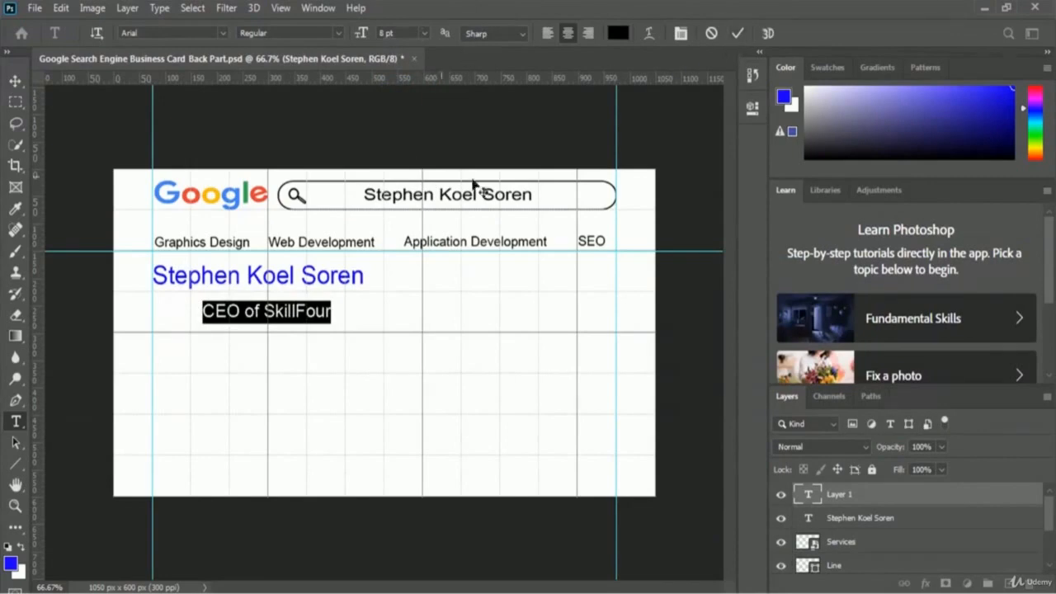
pyautogui.click(738, 34)
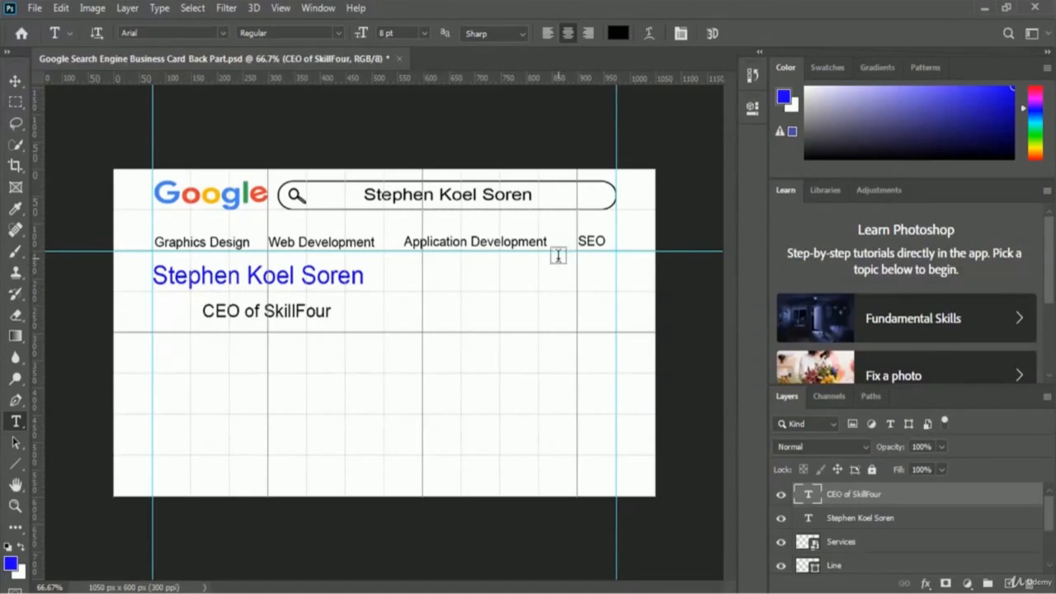
pyautogui.hotkey('ctrl', 't')
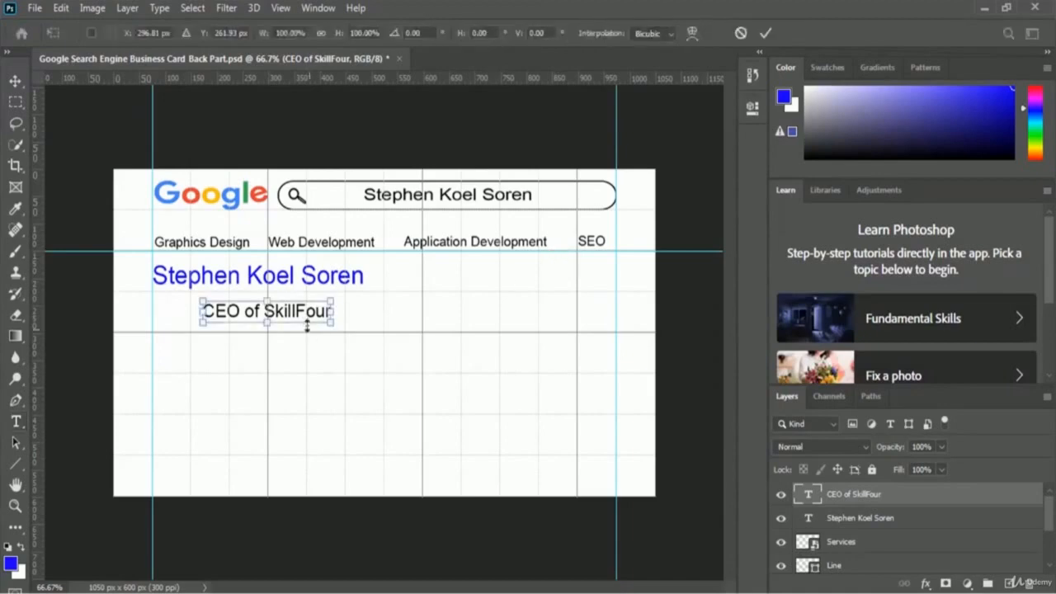
pyautogui.moveTo(305, 319); pyautogui.dragTo(260, 309)
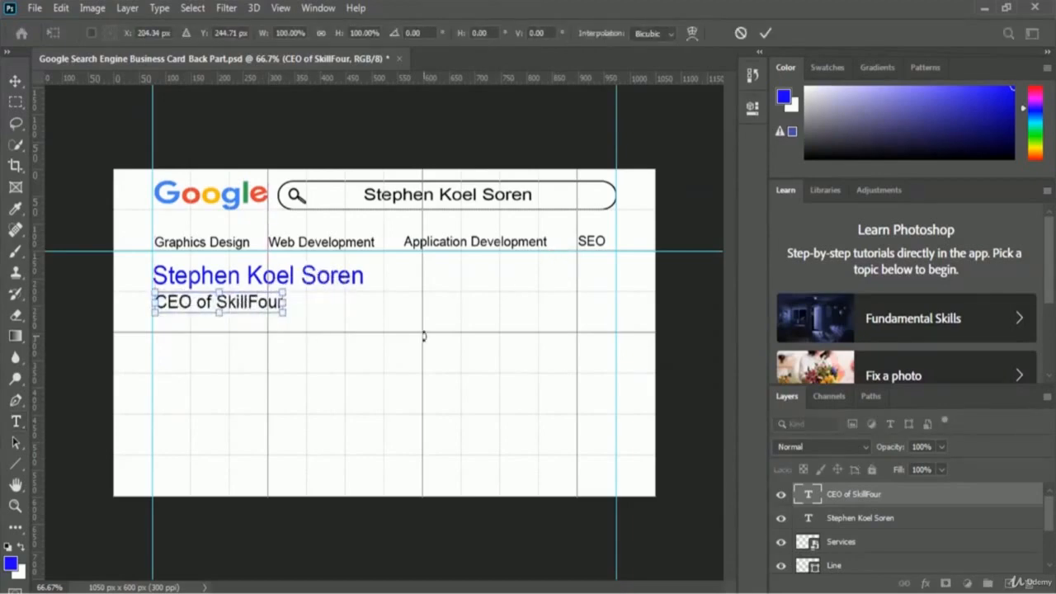
pyautogui.press('Return')
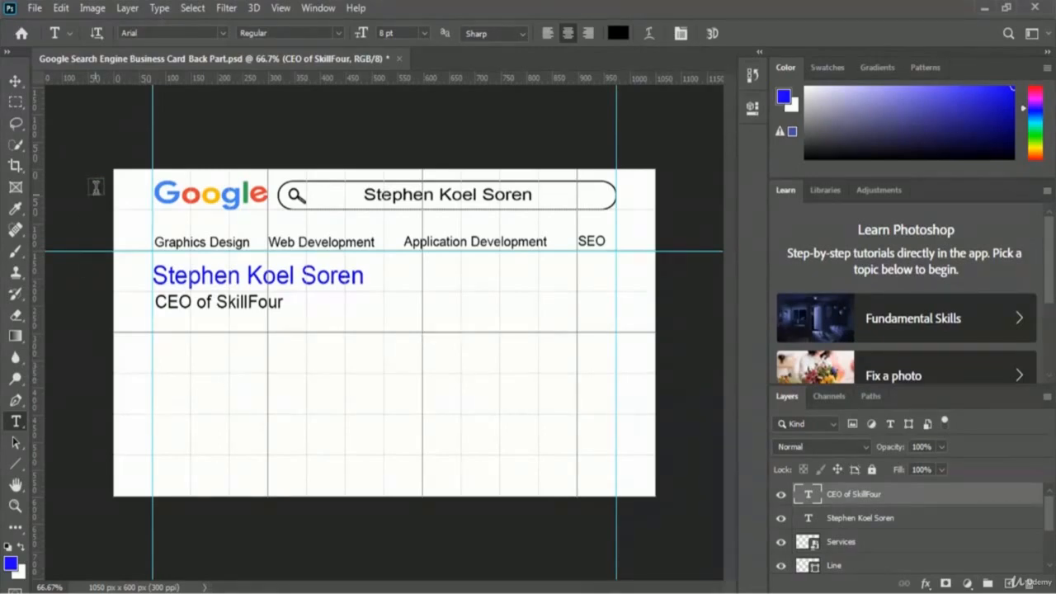
# - Place the SkillFour Logo file into the card as an embedded image
pyautogui.click(36, 7)
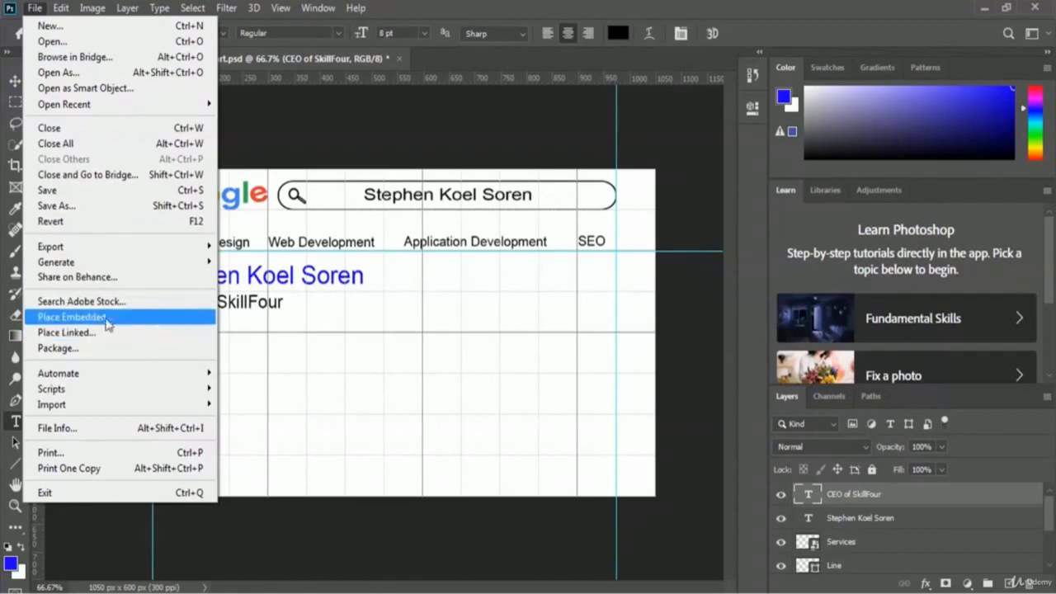
pyautogui.click(140, 318)
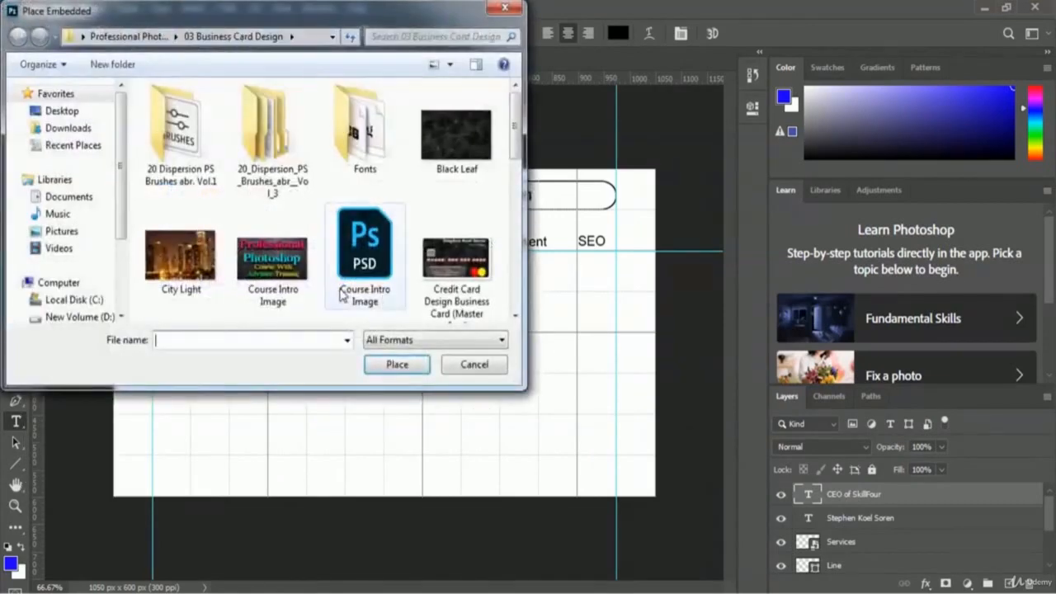
pyautogui.click(360, 284)
pyautogui.scroll(-2, 360, 281)
pyautogui.click(361, 284)
pyautogui.scroll(-2, 360, 284)
pyautogui.click(361, 284)
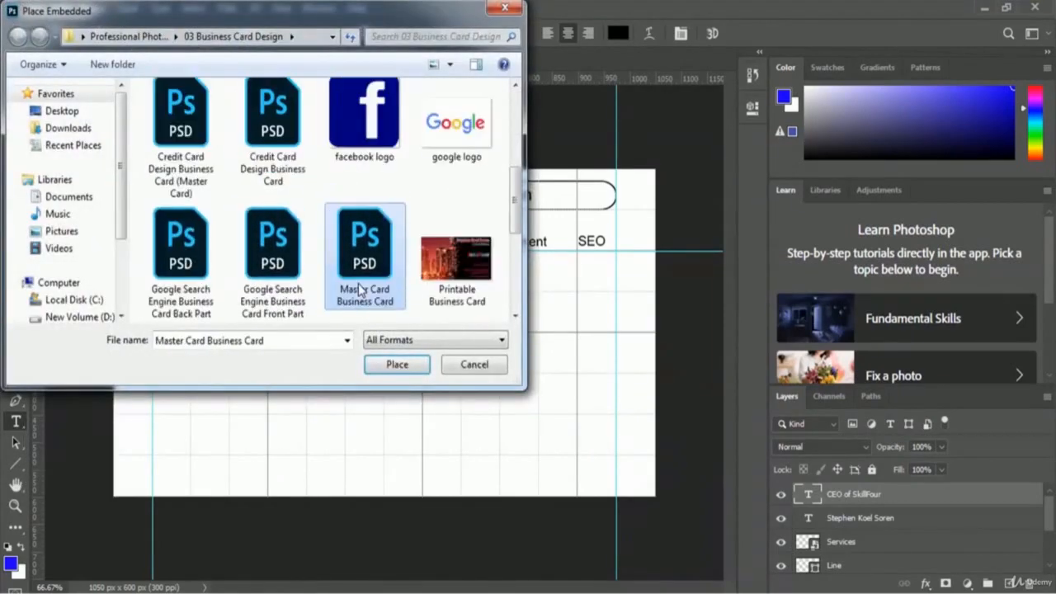
pyautogui.scroll(-2, 360, 286)
pyautogui.click(360, 287)
pyautogui.press('Right')
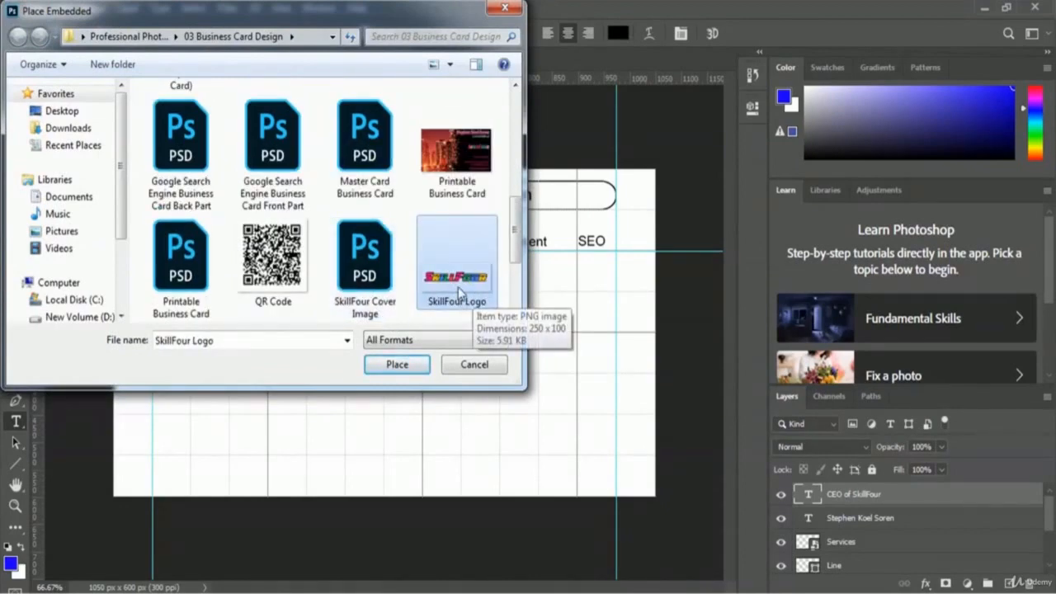
pyautogui.click(374, 369)
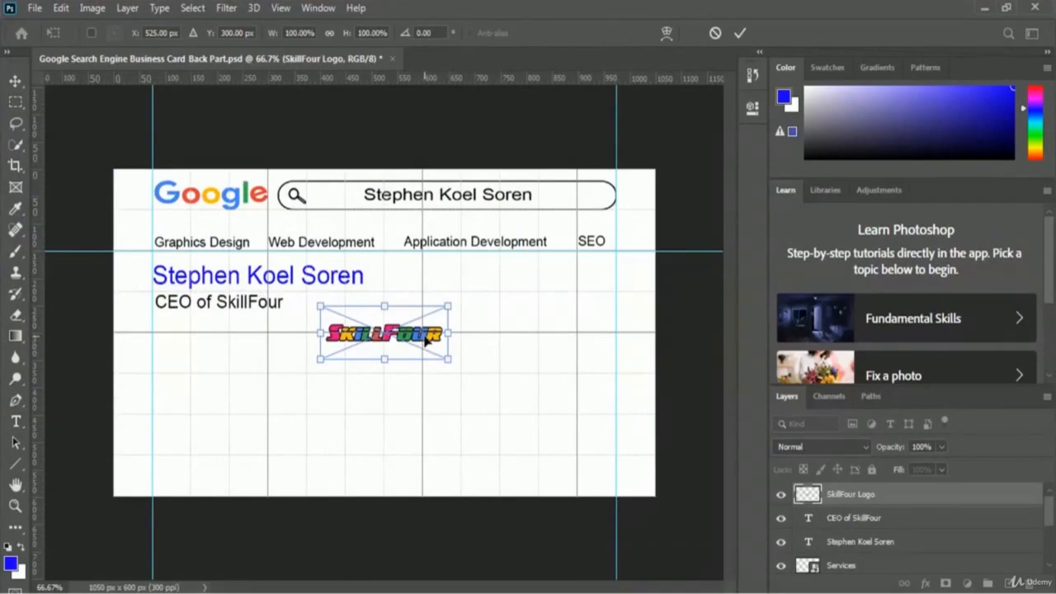
# - Position the logo on the left guide just below the CEO line
pyautogui.moveTo(426, 343); pyautogui.dragTo(251, 338)
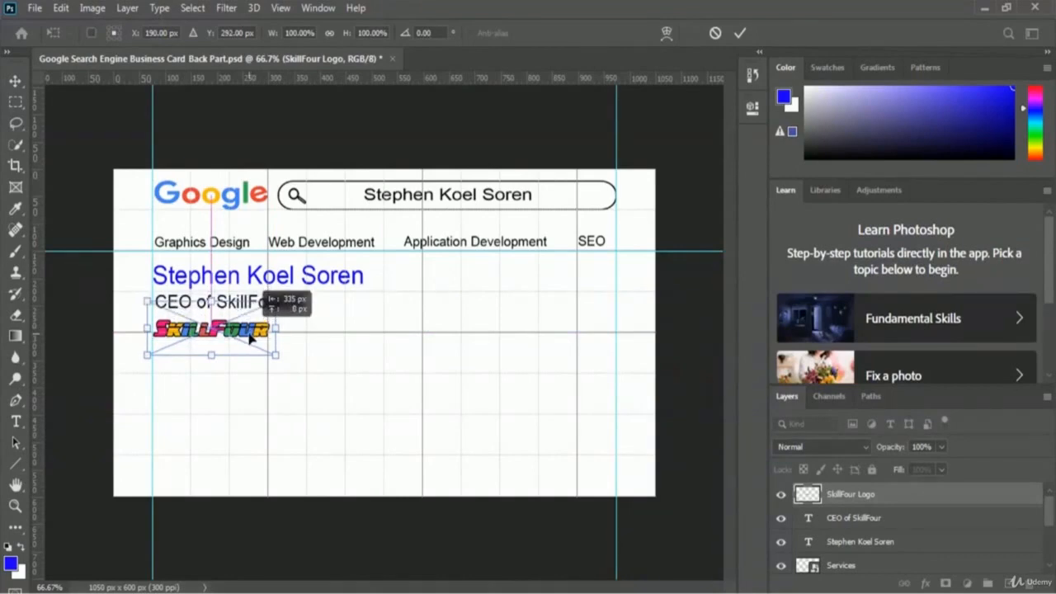
pyautogui.moveTo(250, 338); pyautogui.dragTo(251, 338)
pyautogui.press('Right')
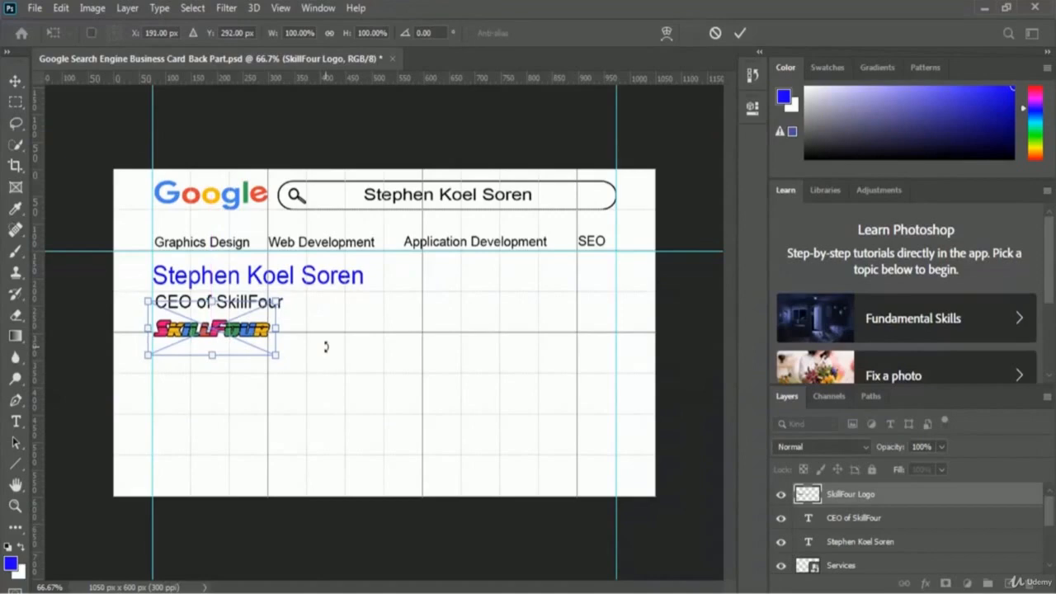
pyautogui.press('Return')
pyautogui.press('t')
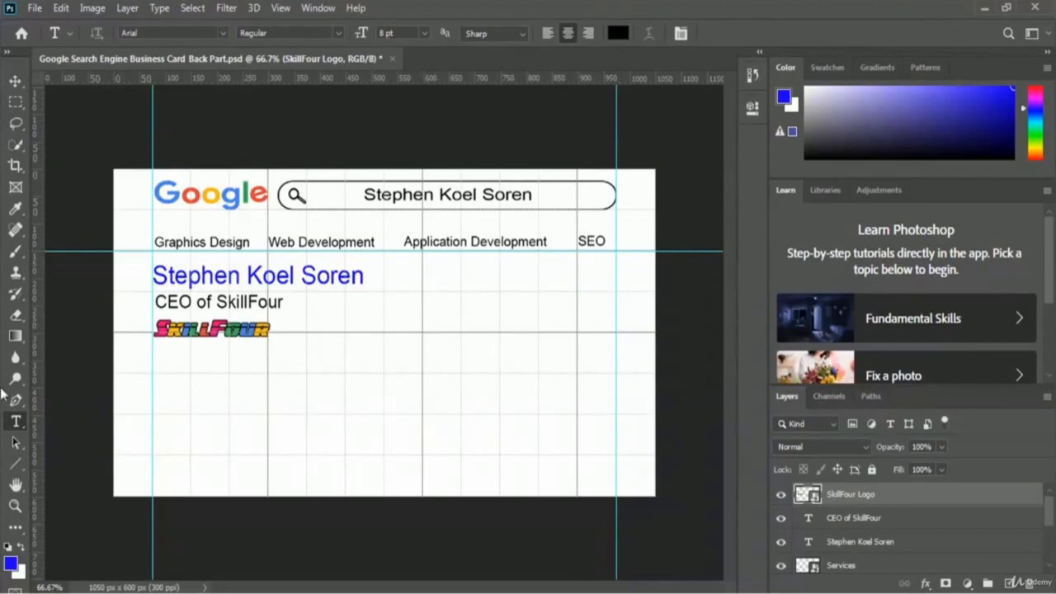
# - Add the company address line below the logo and nudge it onto the left guide
pyautogui.click(388, 360)
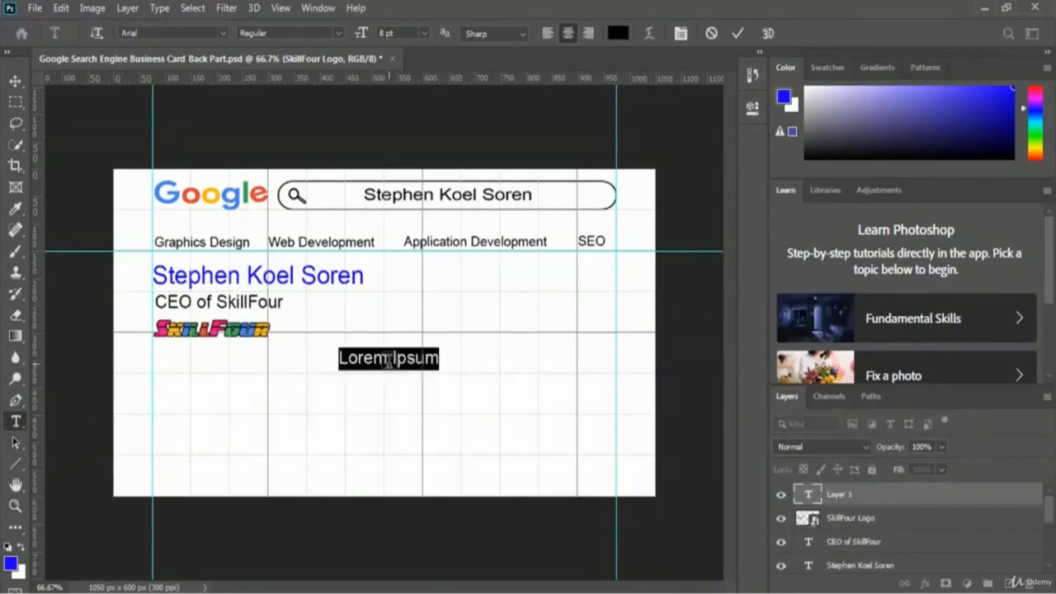
pyautogui.write('Address')
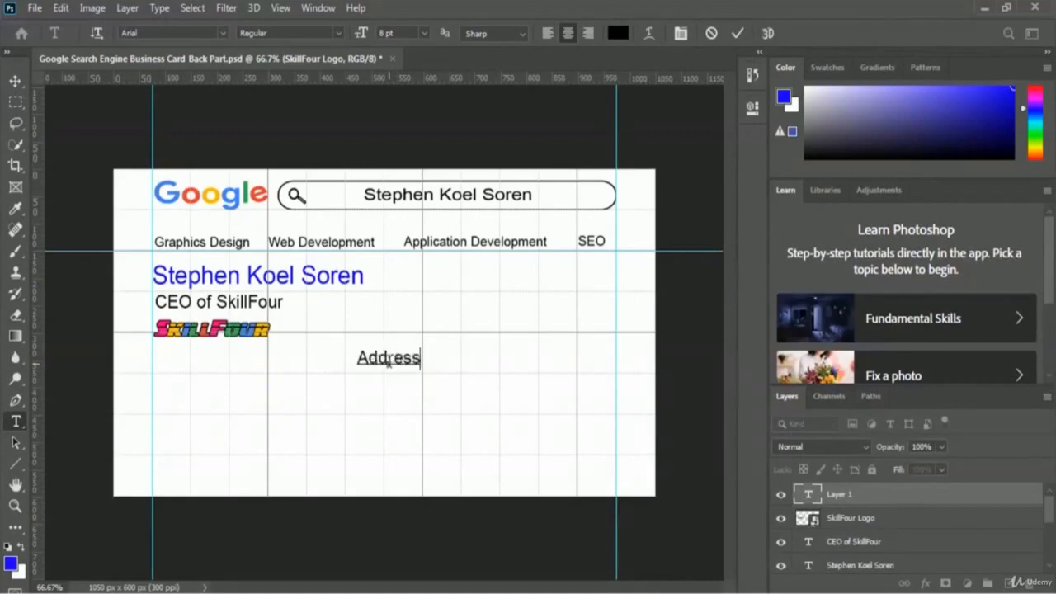
pyautogui.write(': 1234')
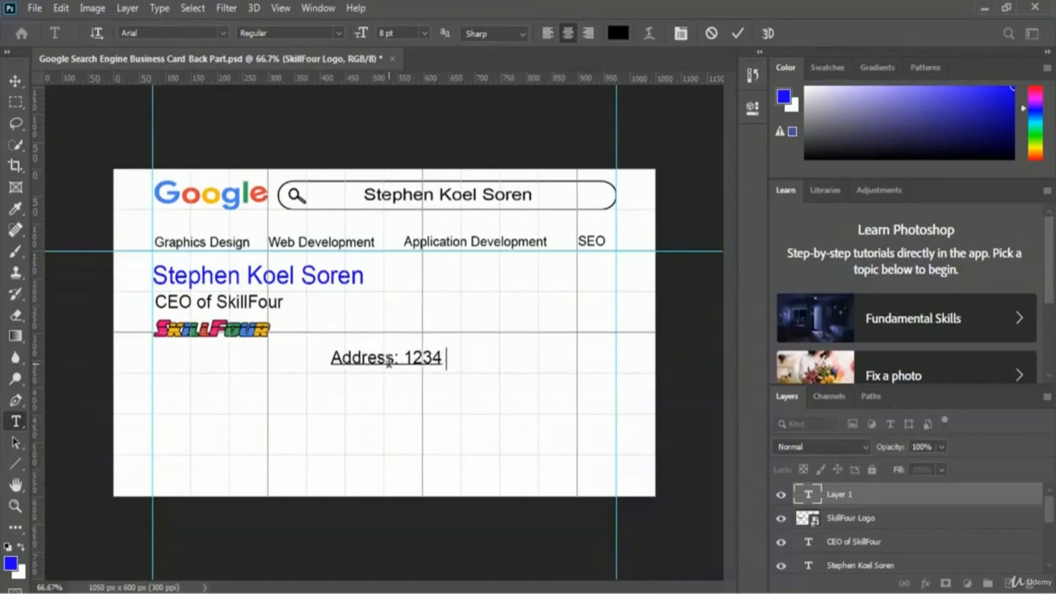
pyautogui.write(' Mirpur')
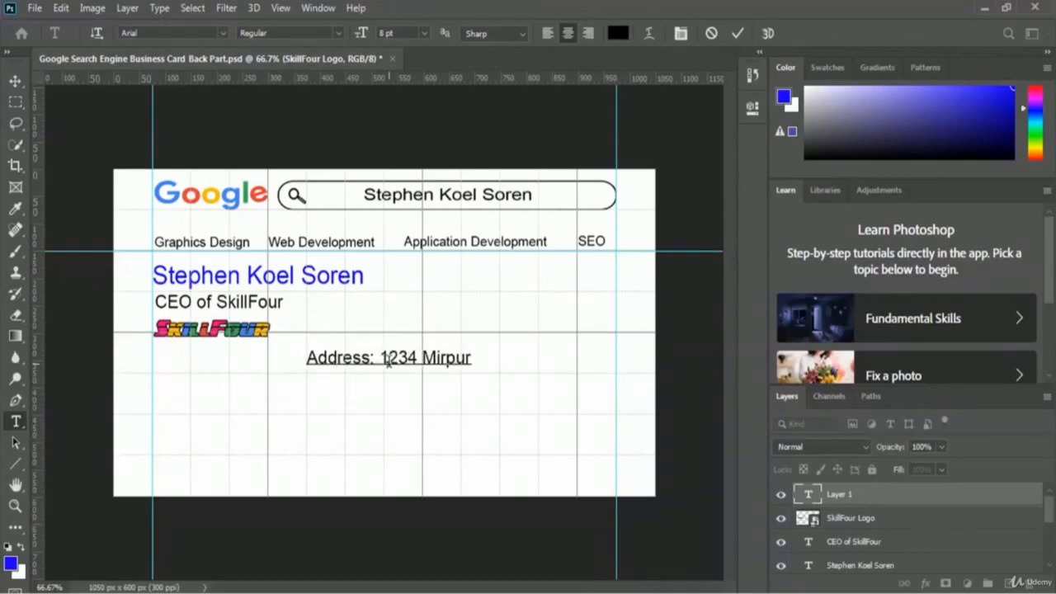
pyautogui.write(', Dhaka')
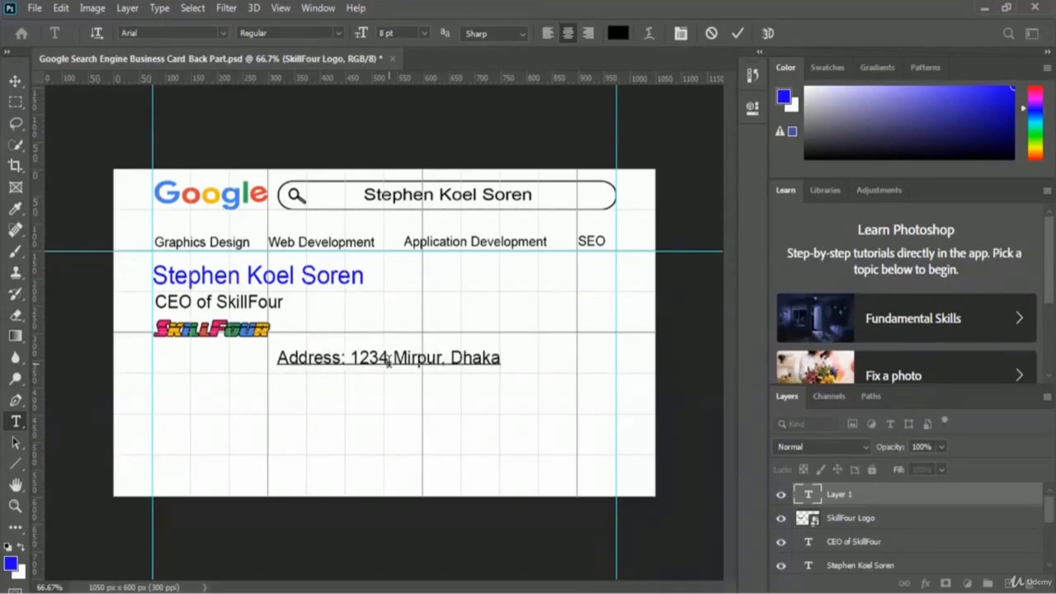
pyautogui.write(', D')
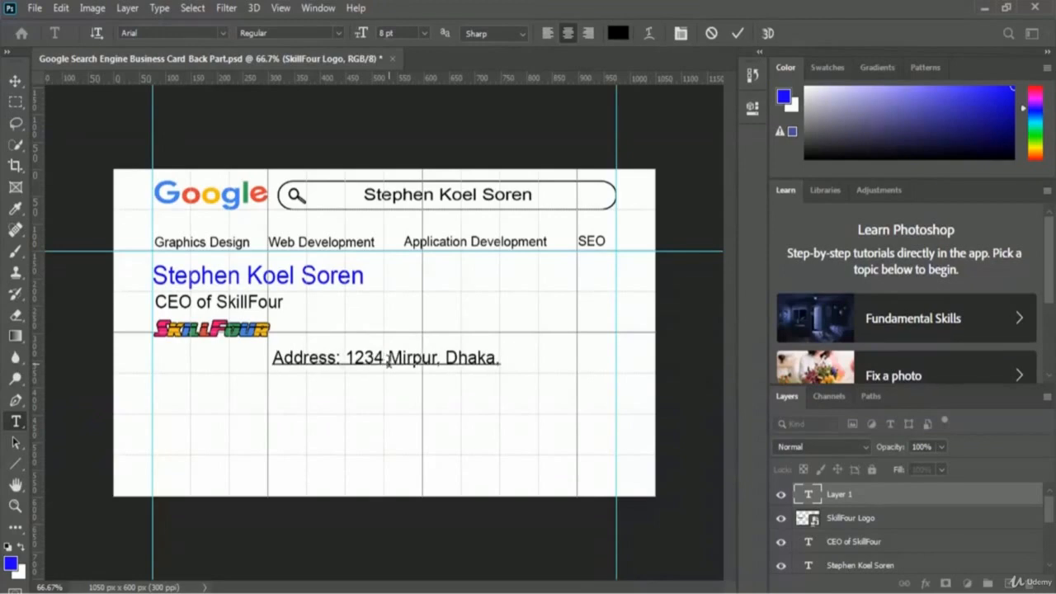
pyautogui.write('haka-1')
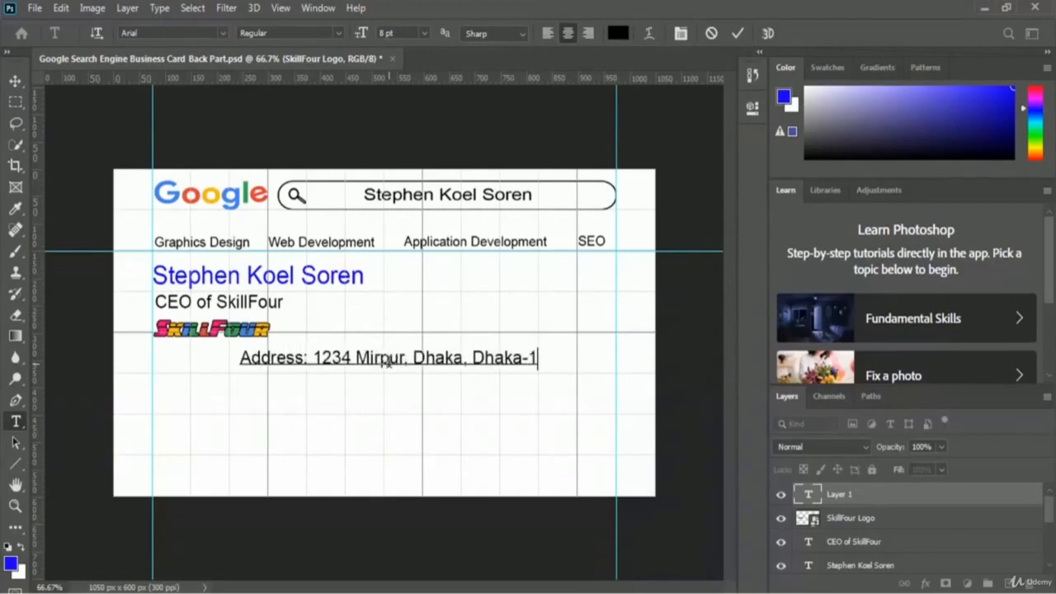
pyautogui.write('216')
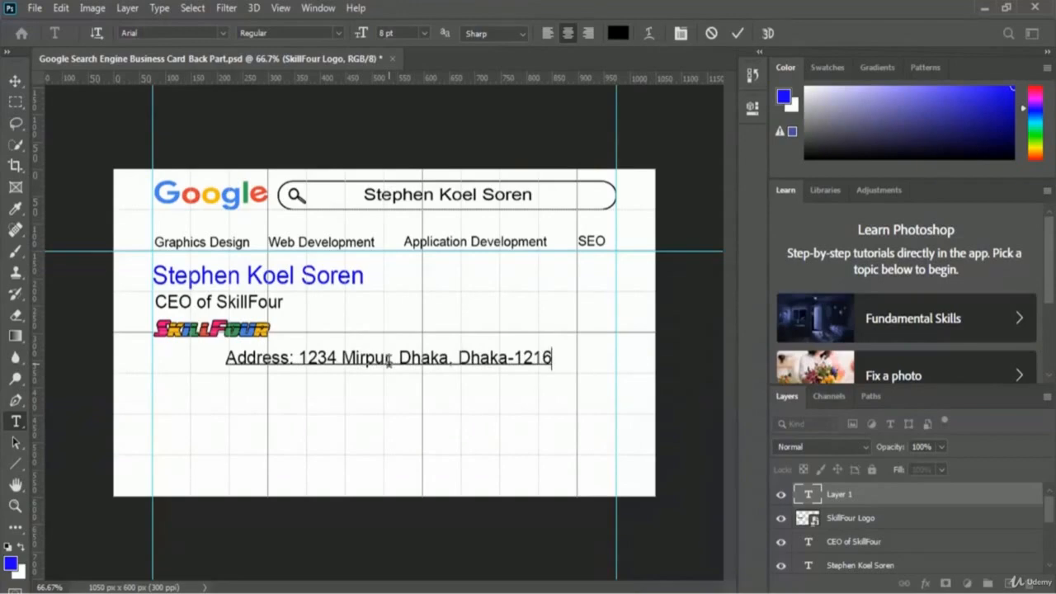
pyautogui.write(', BD')
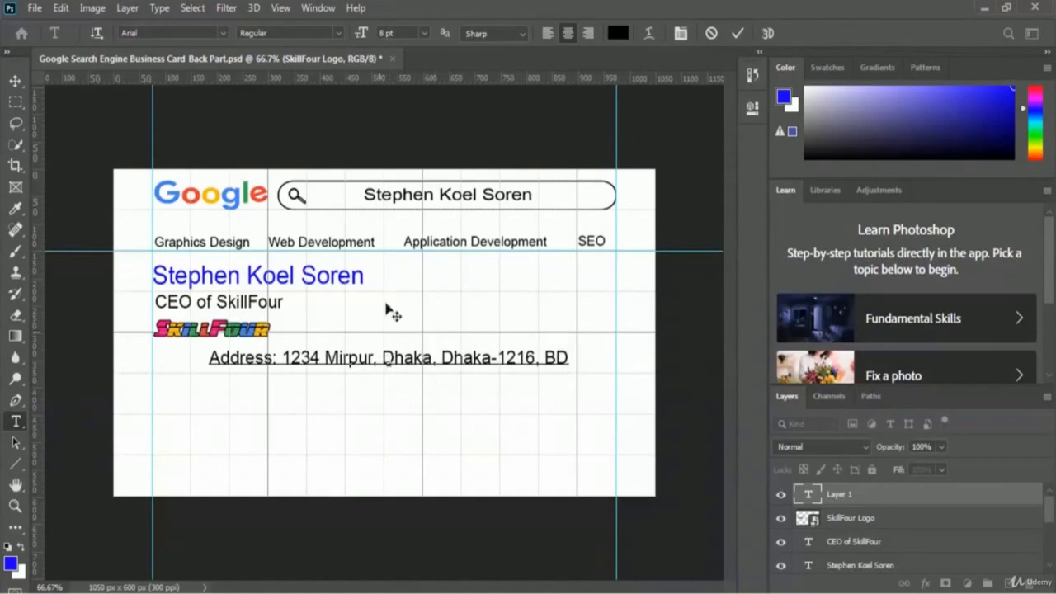
pyautogui.click(739, 33)
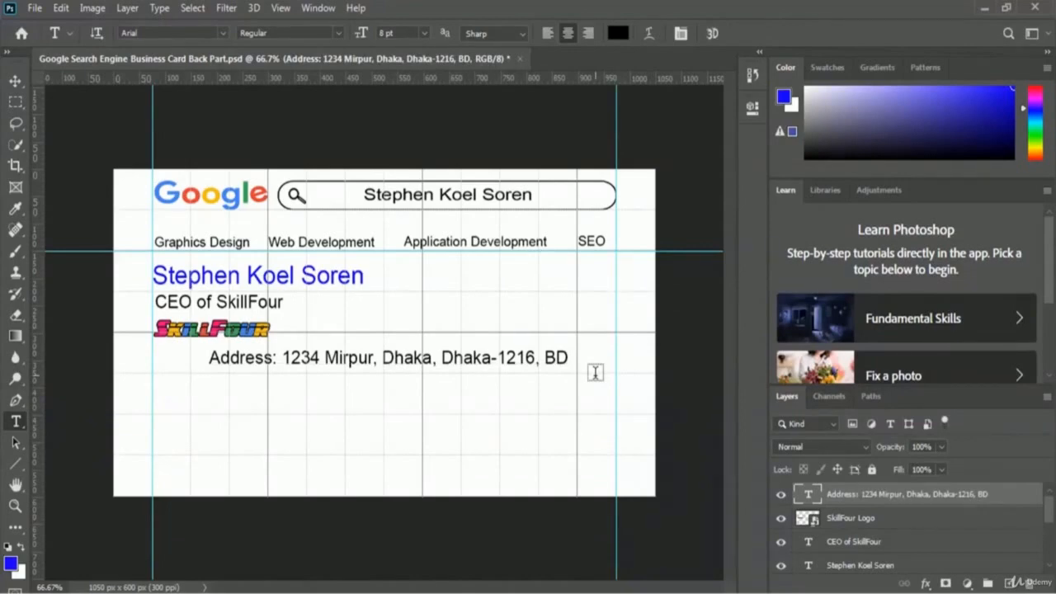
pyautogui.hotkey('ctrl', 't')
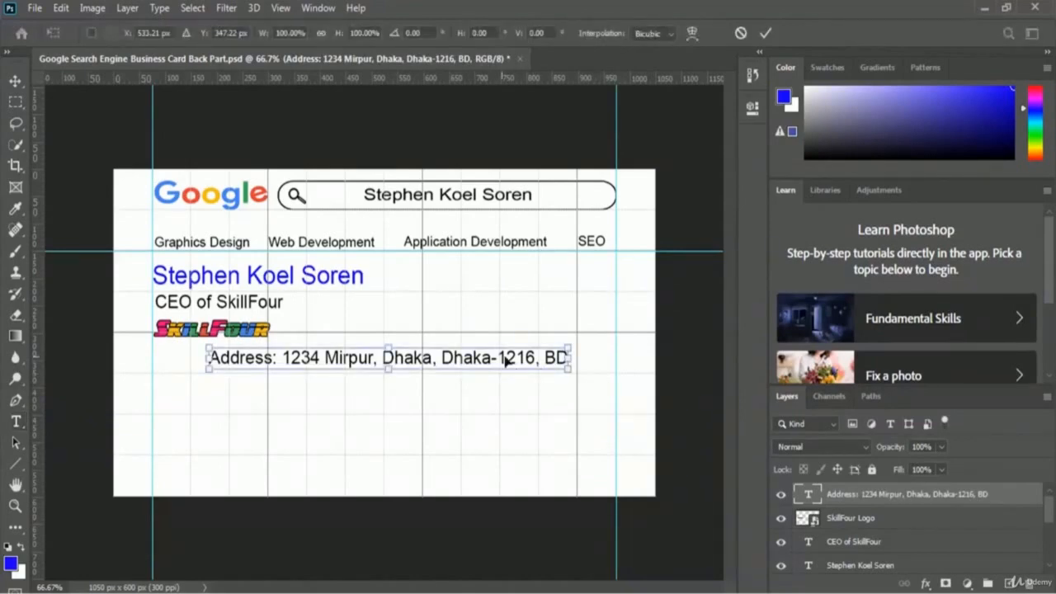
pyautogui.moveTo(505, 361); pyautogui.dragTo(458, 354)
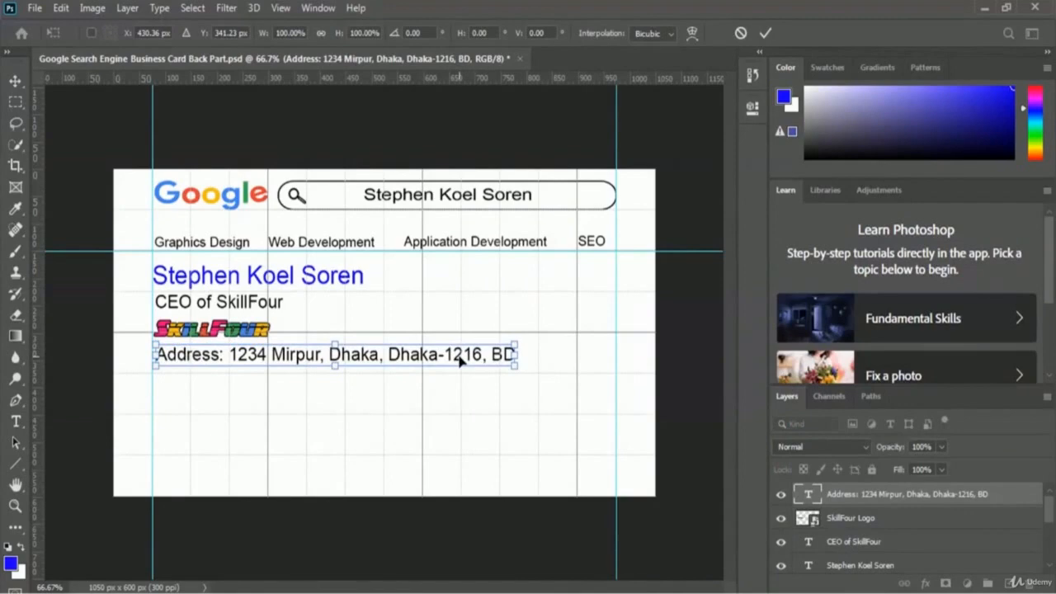
pyautogui.moveTo(460, 360); pyautogui.dragTo(461, 359)
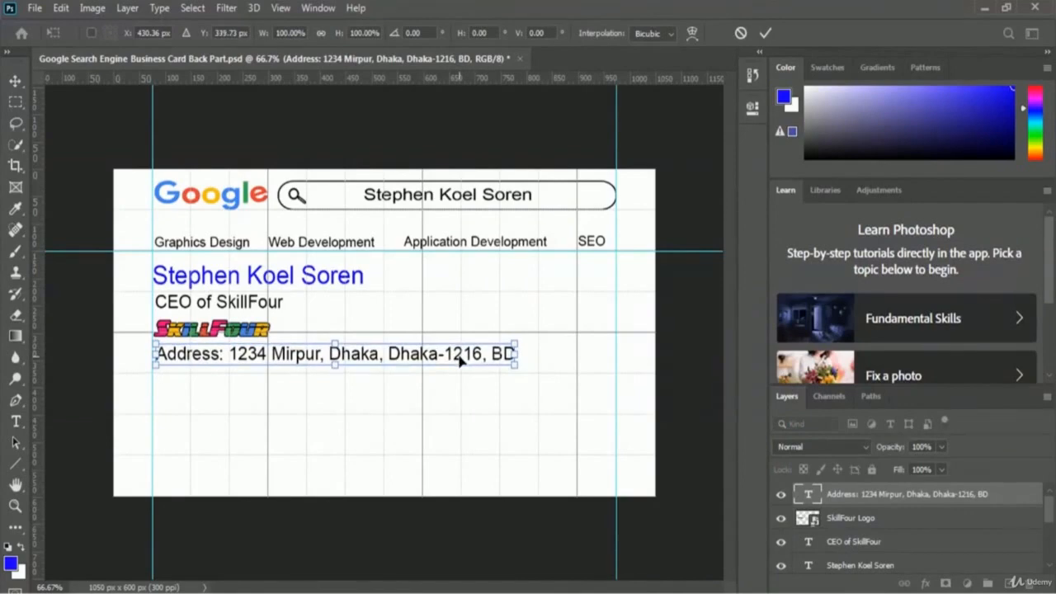
pyautogui.press('Up')
pyautogui.press('Up')
pyautogui.press('Up')
pyautogui.press('Up')
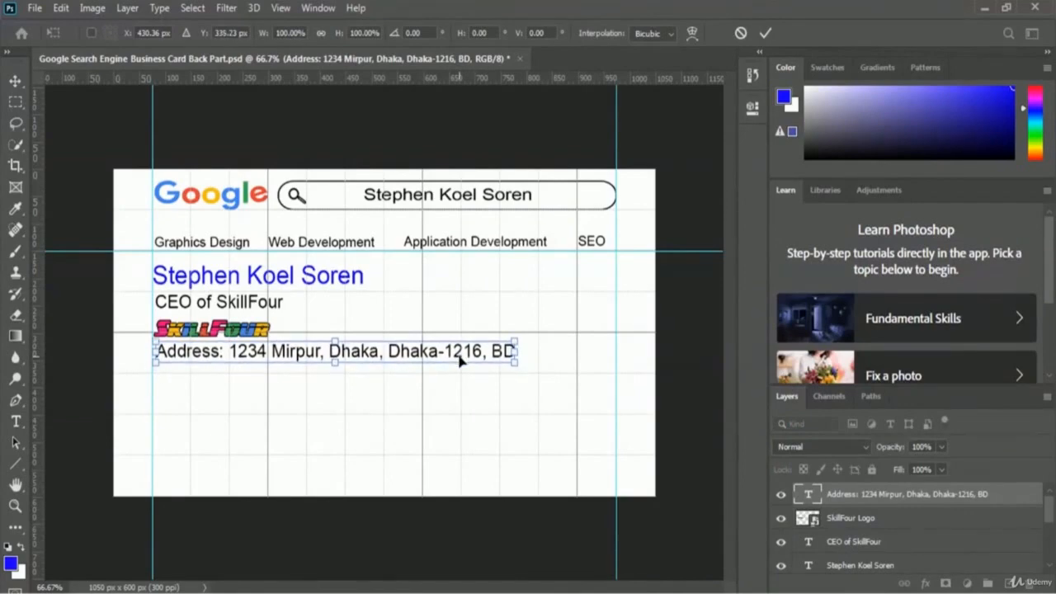
pyautogui.press('Down')
pyautogui.press('Return')
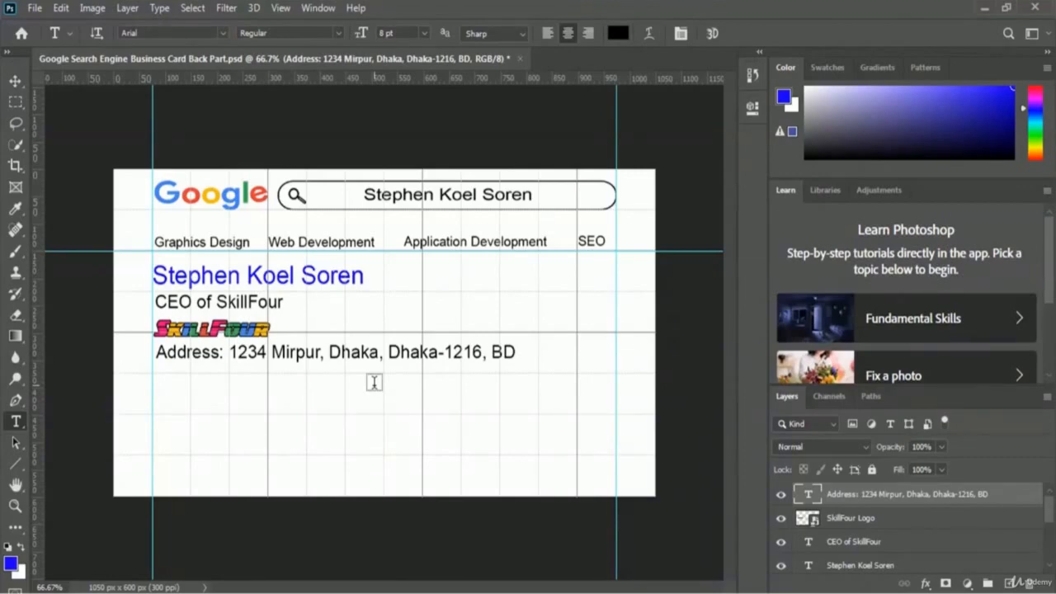
# - Type an 'Email:' line with the company e-mail address below the address
pyautogui.click(306, 385)
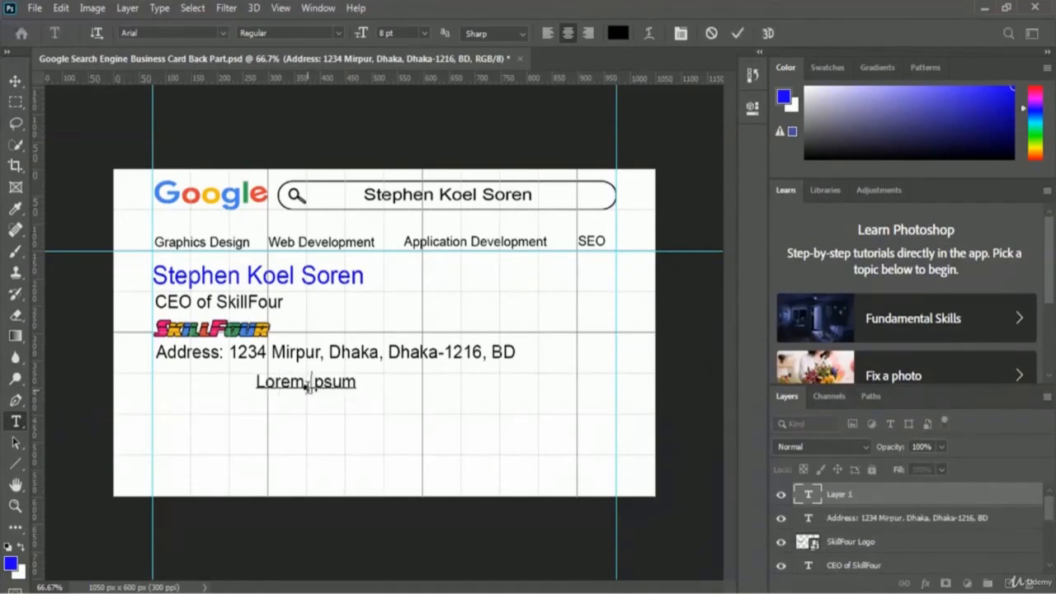
pyautogui.write('Email:')
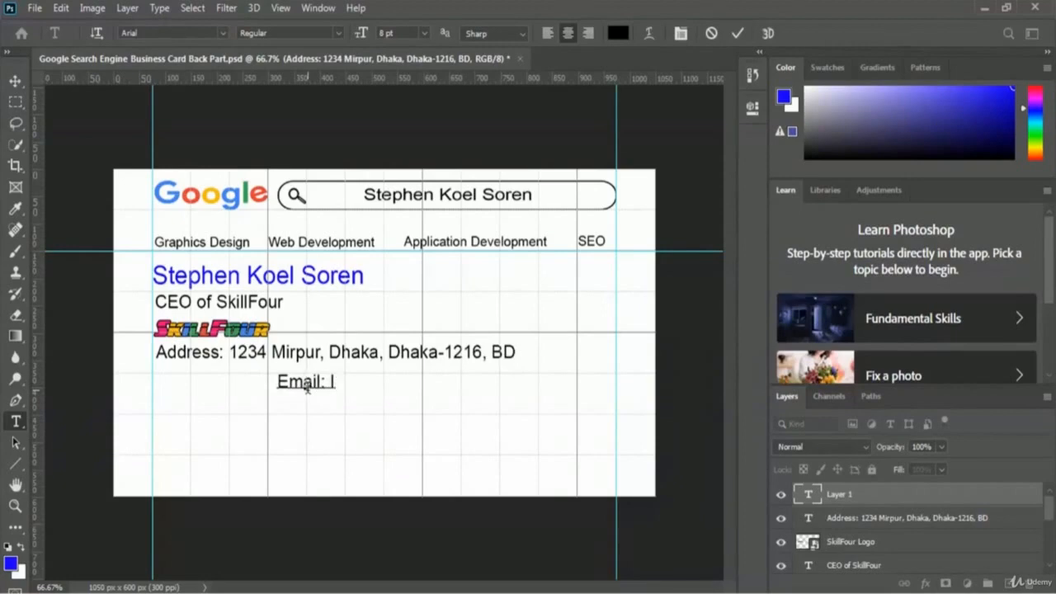
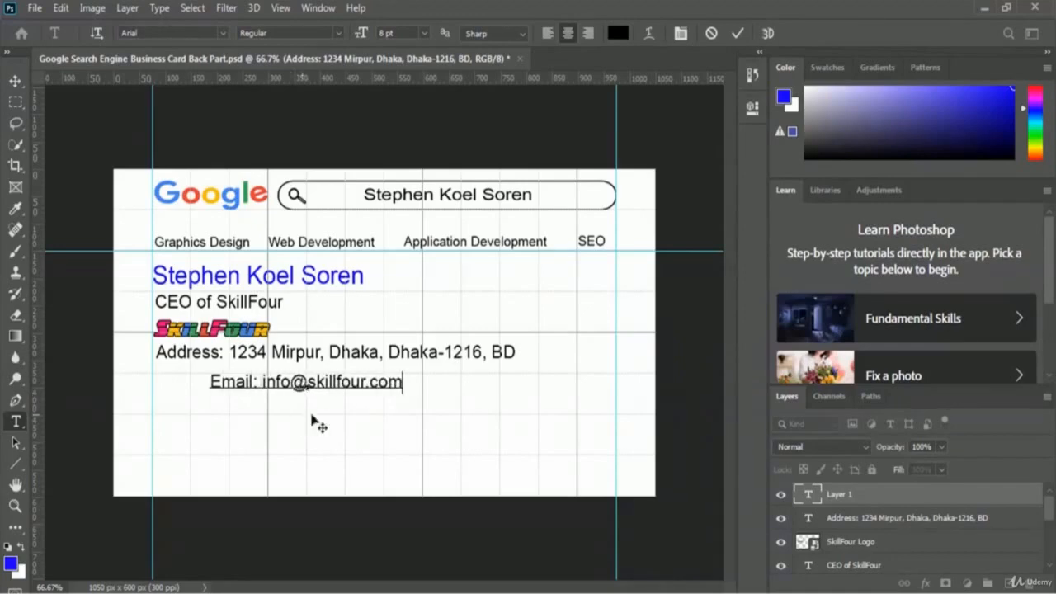
pyautogui.click(738, 33)
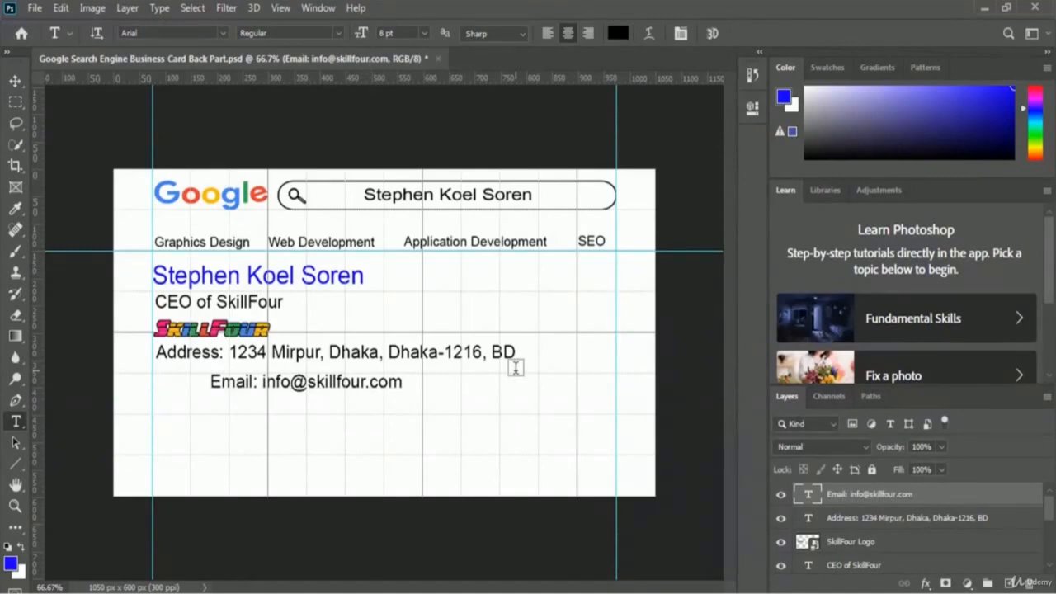
# - Align the email line on the left guide directly beneath the address
pyautogui.hotkey('ctrl', 't')
pyautogui.moveTo(358, 384); pyautogui.dragTo(306, 376)
pyautogui.press('Right')
pyautogui.press('Right')
pyautogui.press('Right')
pyautogui.press('Down')
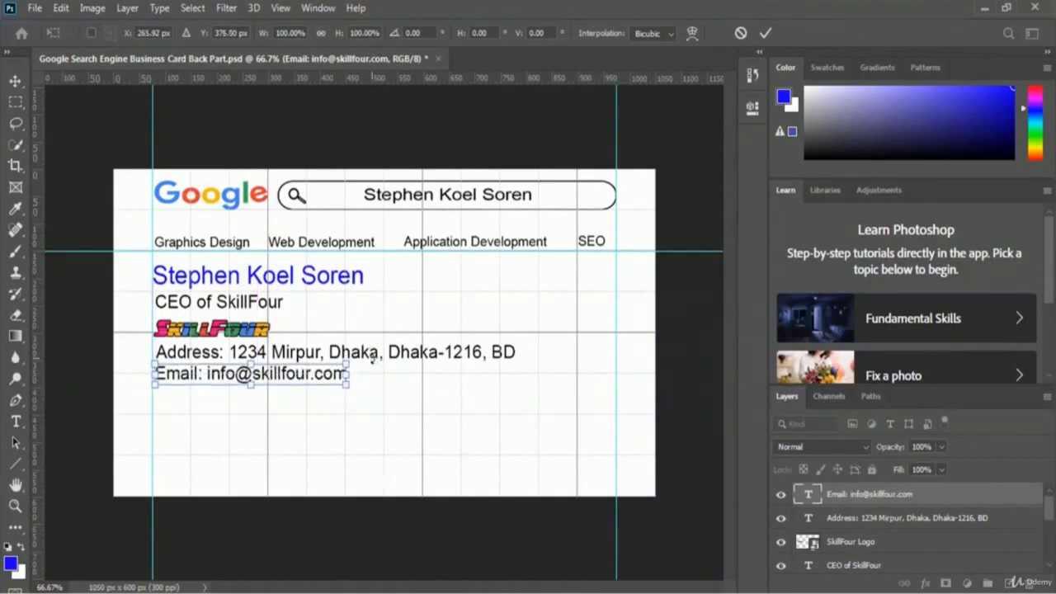
pyautogui.press('Down')
pyautogui.press('Down')
pyautogui.press('Right')
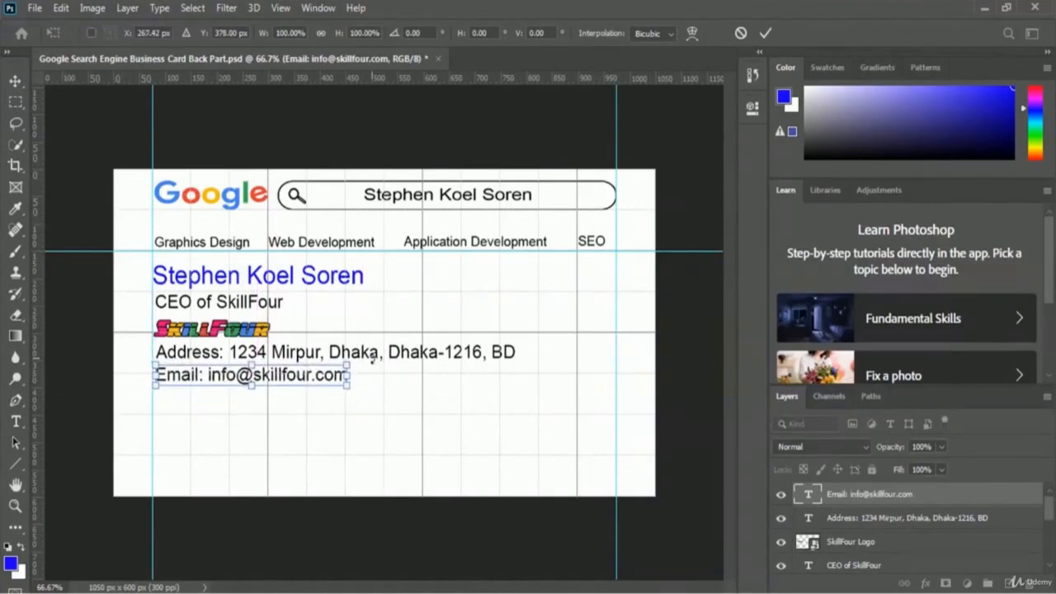
pyautogui.press('Return')
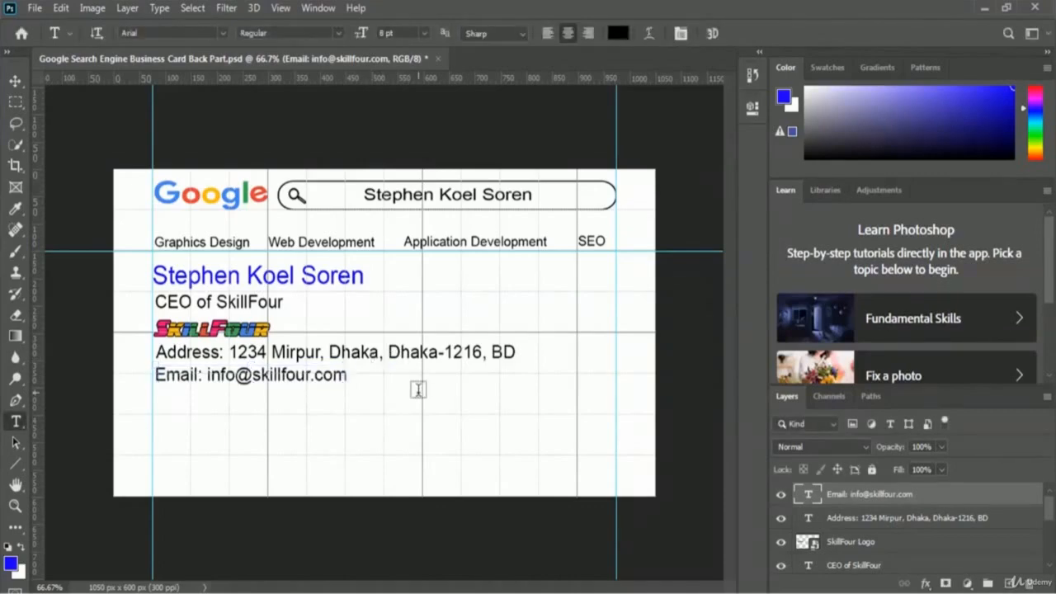
pyautogui.hotkey('ctrl', 't')
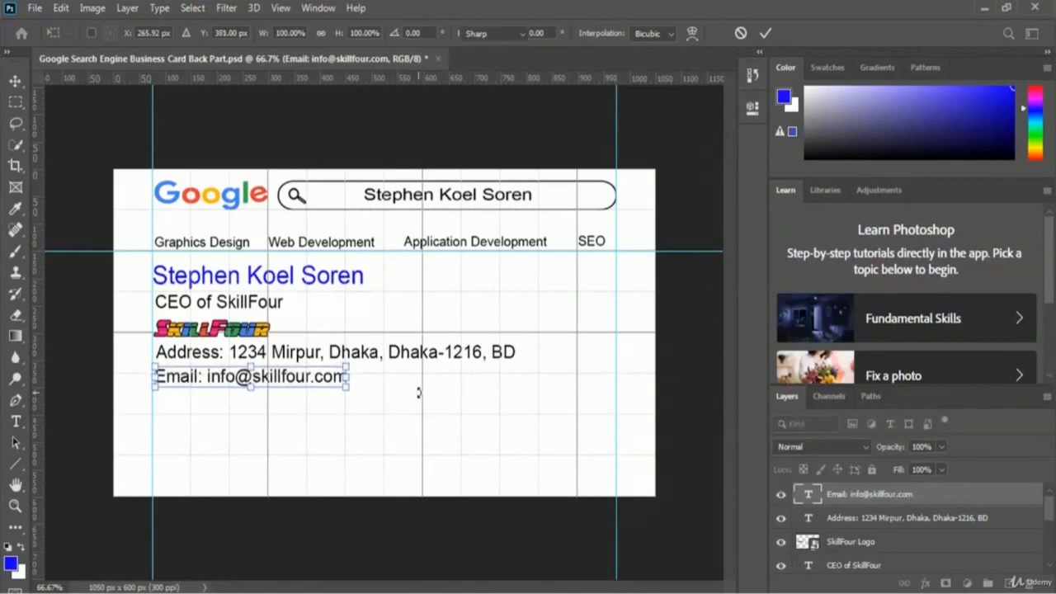
pyautogui.press('Return')
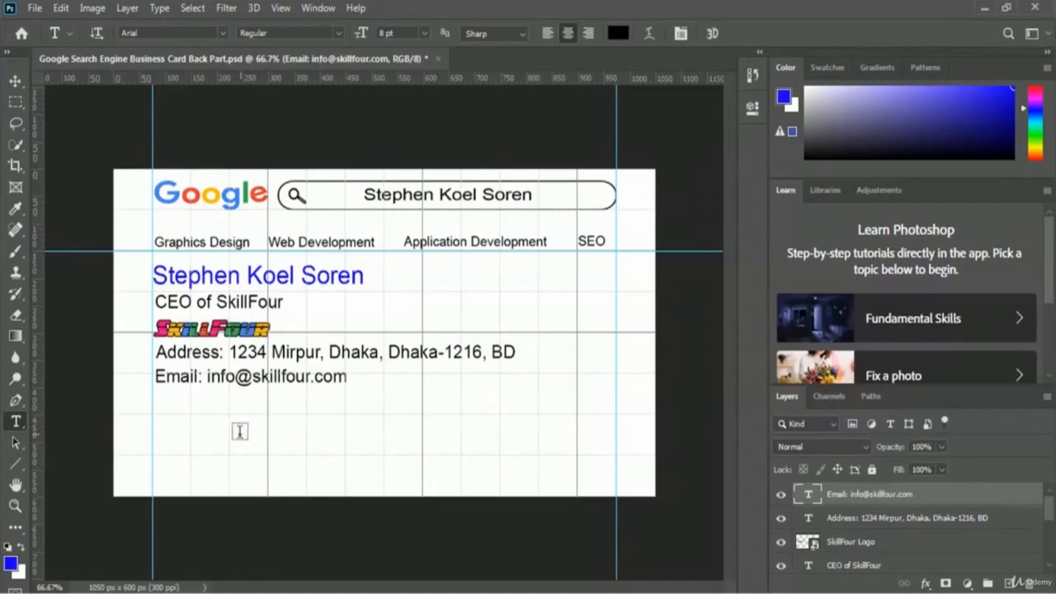
# - Type a 'Phone:' line with the contact number, removing the extra digit
pyautogui.click(386, 407)
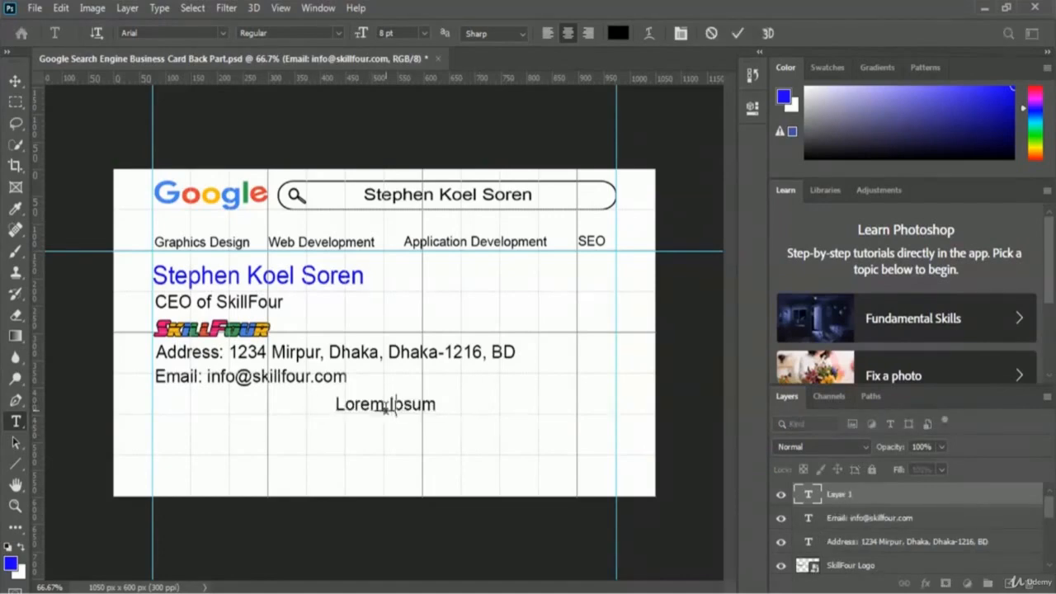
pyautogui.write('Phone: ')
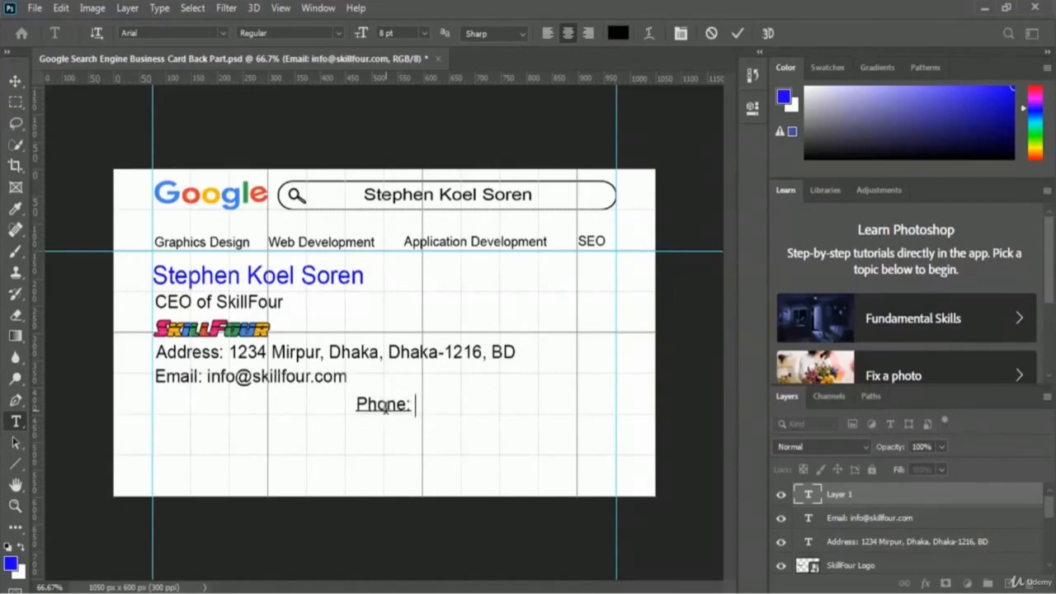
pyautogui.write('12')
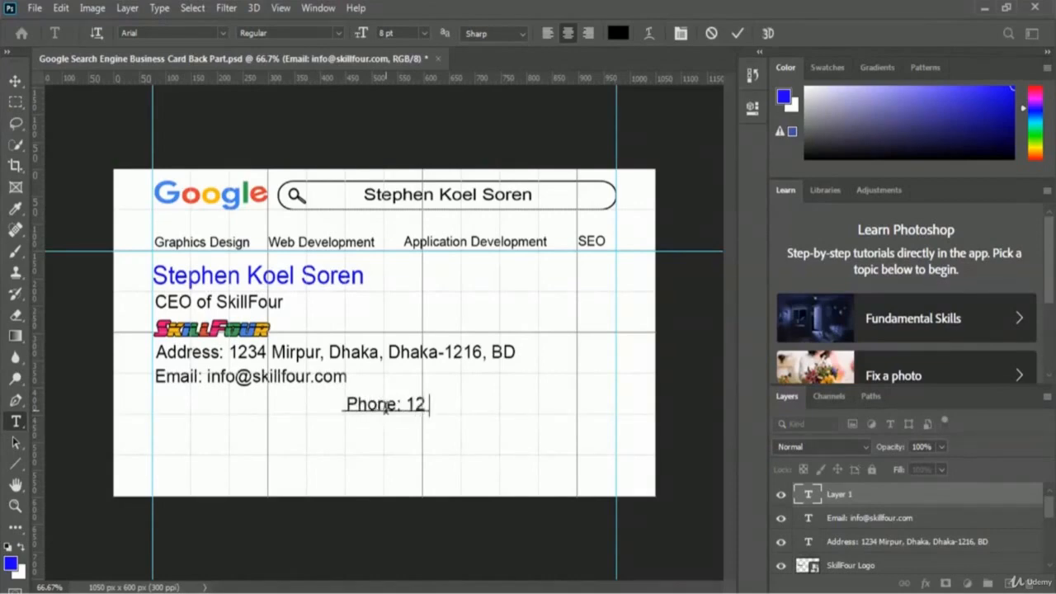
pyautogui.write('3-123-12345')
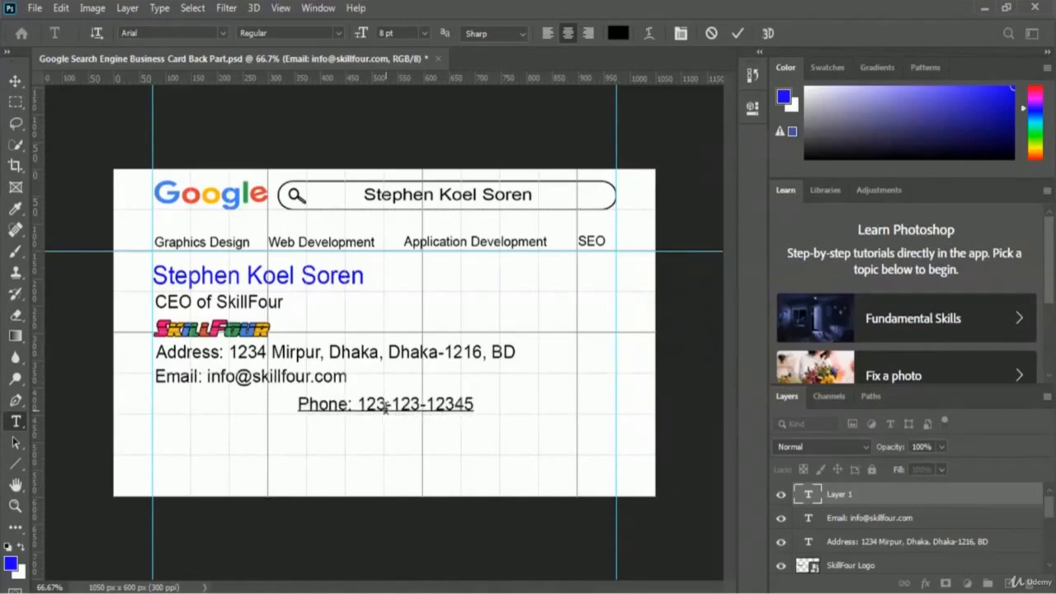
pyautogui.press('BackSpace')
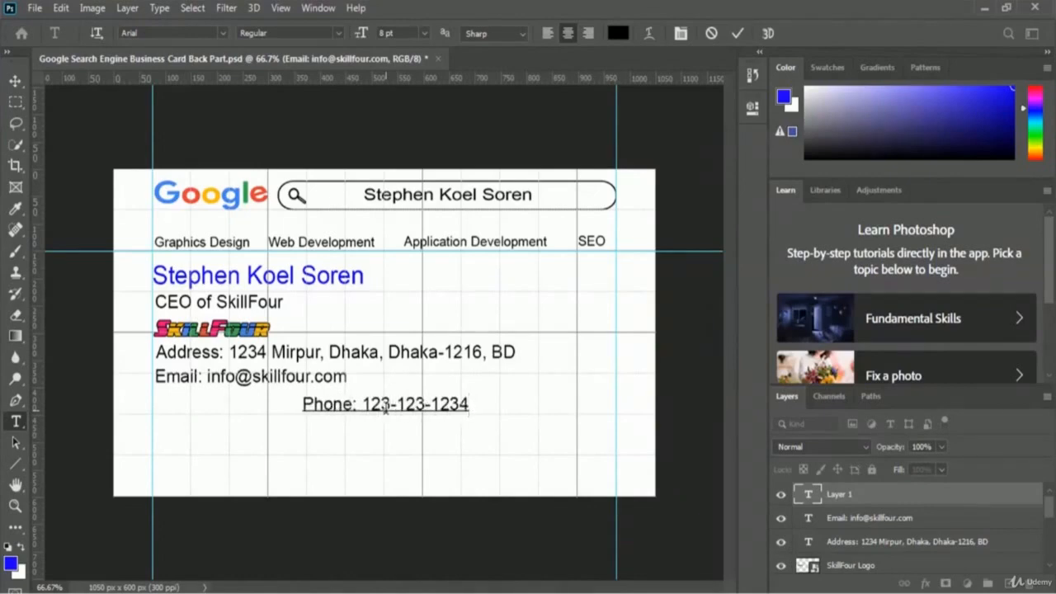
pyautogui.click(737, 33)
# - Move the phone line onto the left guide beneath the email line
pyautogui.hotkey('ctrl', 't')
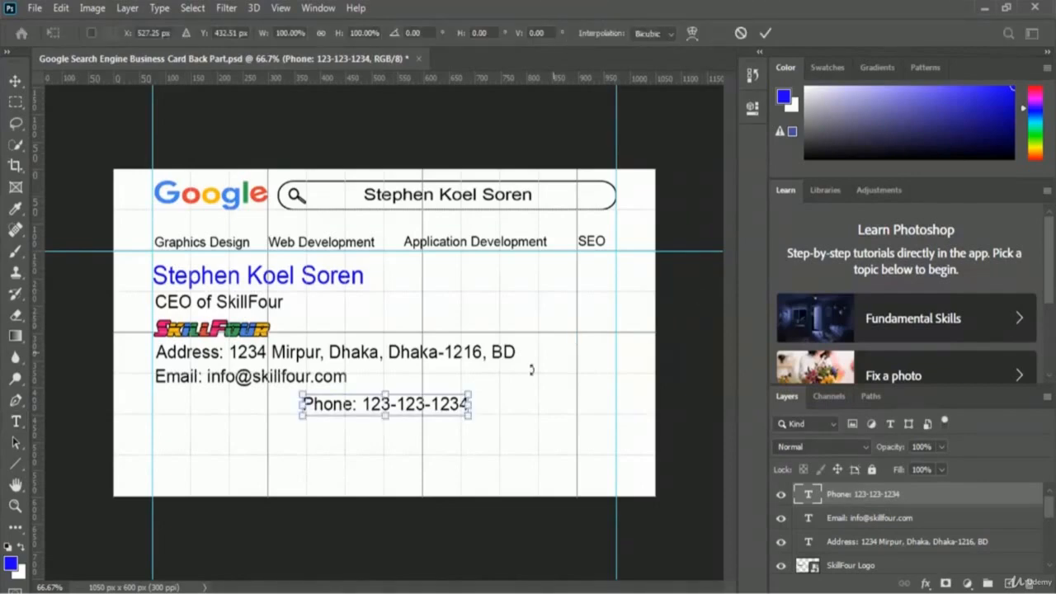
pyautogui.moveTo(433, 409); pyautogui.dragTo(301, 408)
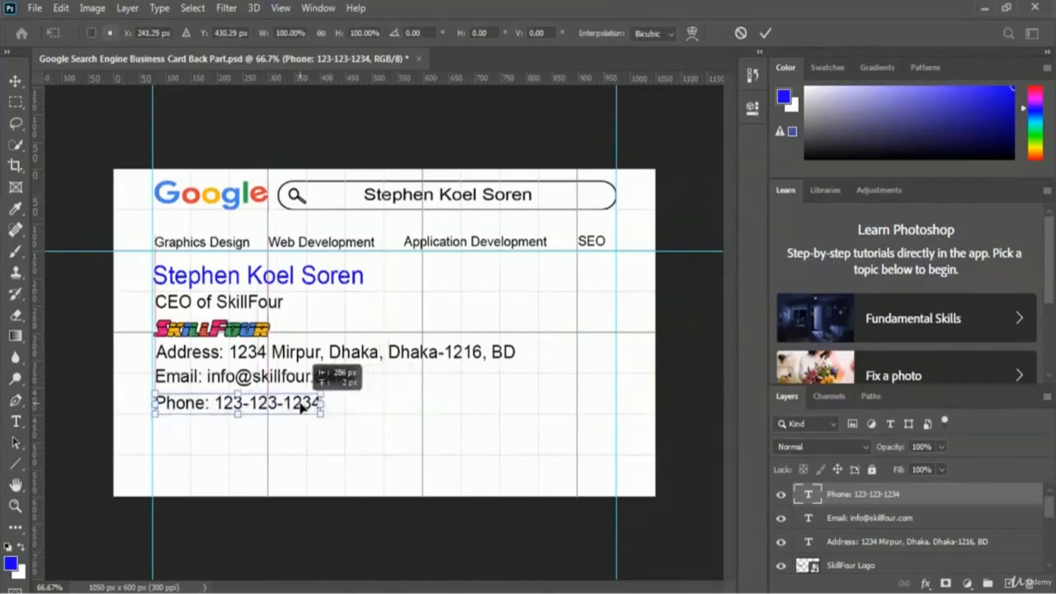
pyautogui.press('Right')
pyautogui.press('Right')
pyautogui.press('Right')
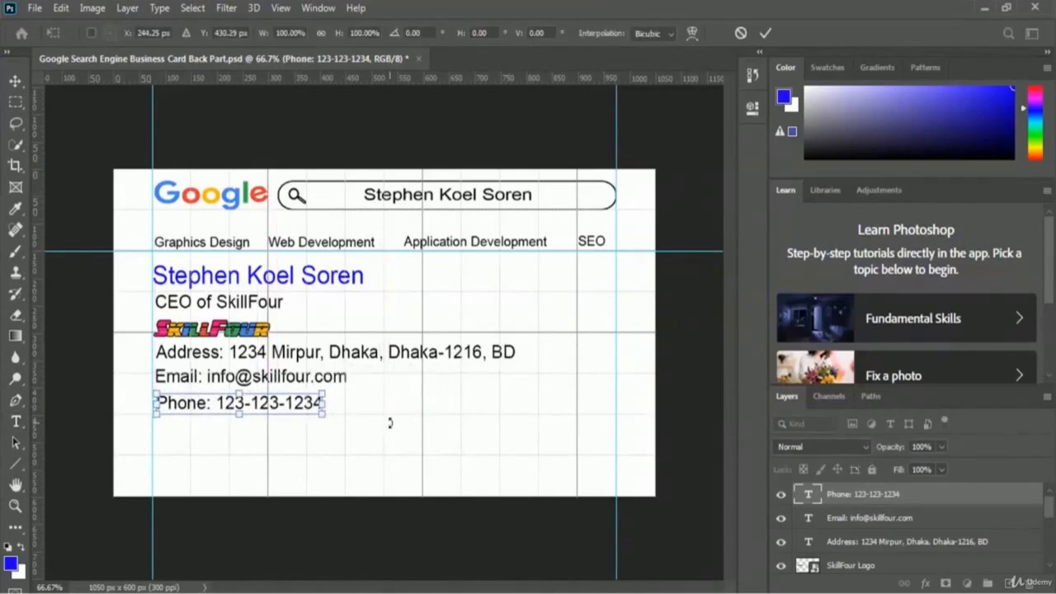
pyautogui.moveTo(208, 401); pyautogui.dragTo(255, 387)
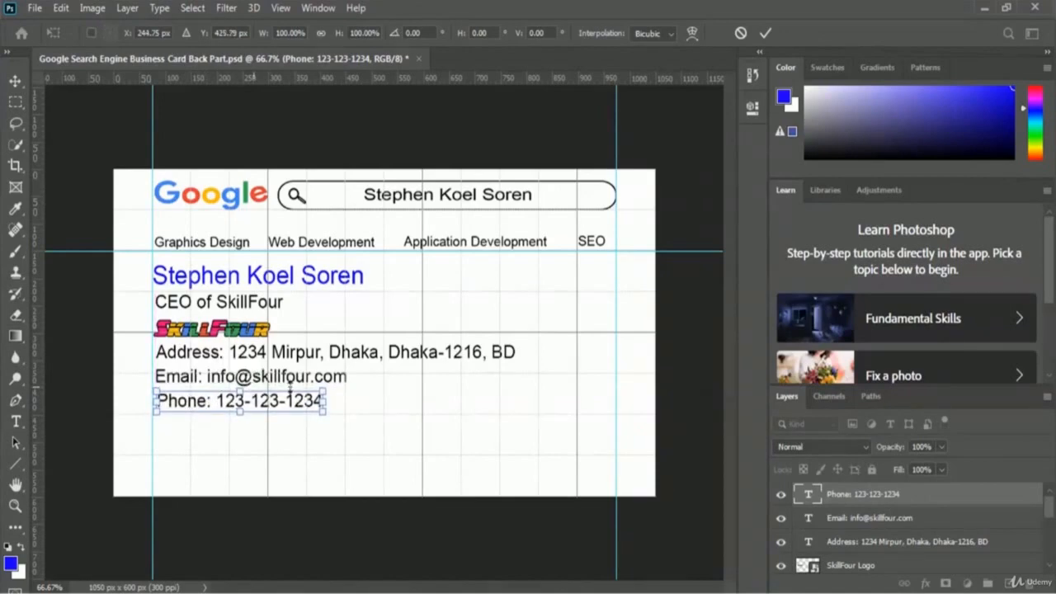
pyautogui.press('Return')
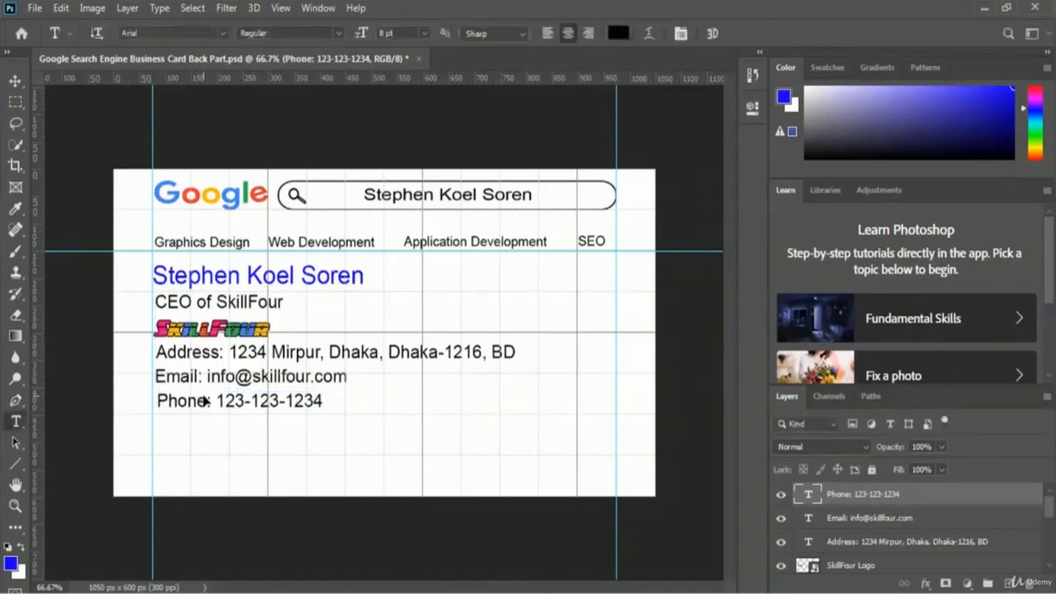
pyautogui.press('t')
pyautogui.hotkey('ctrl', 'z')
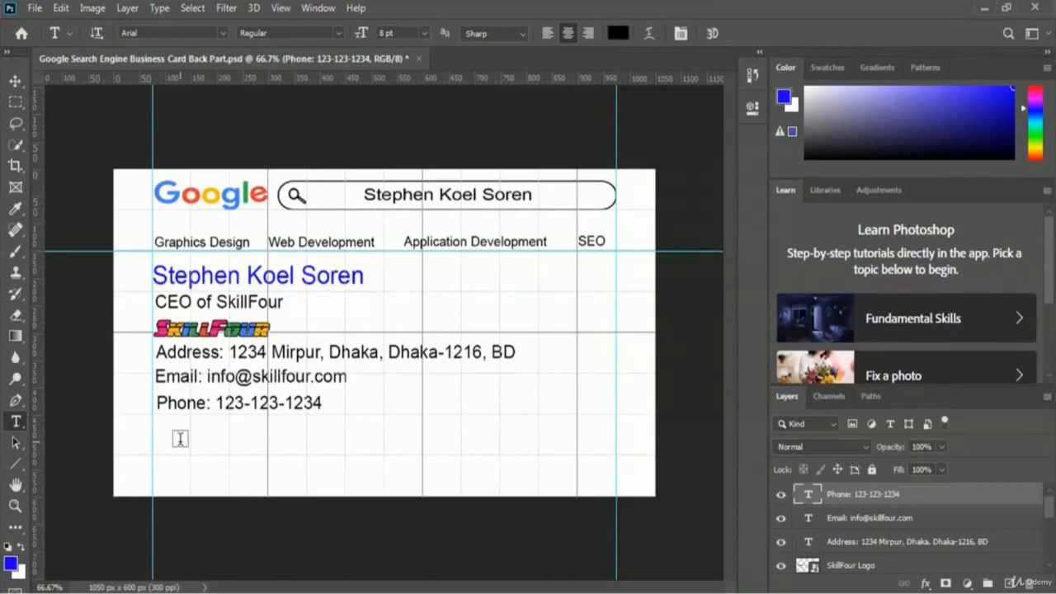
# - Type 'Related Search' on a new text line below the phone number
pyautogui.click(361, 426)
pyautogui.press('BackSpace')
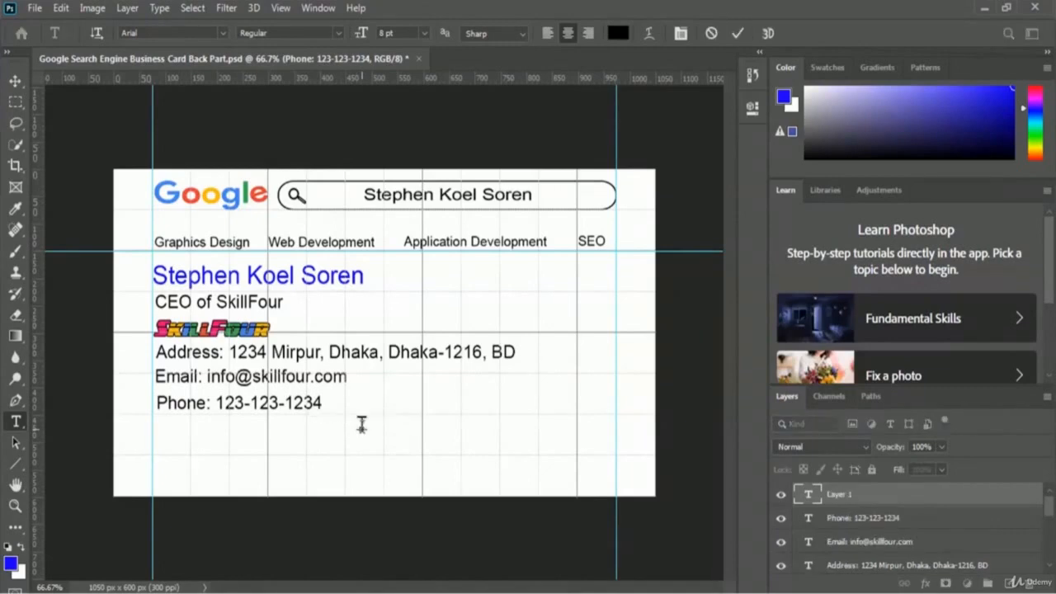
pyautogui.write('=Re')
pyautogui.hotkey('ctrl', 'a')
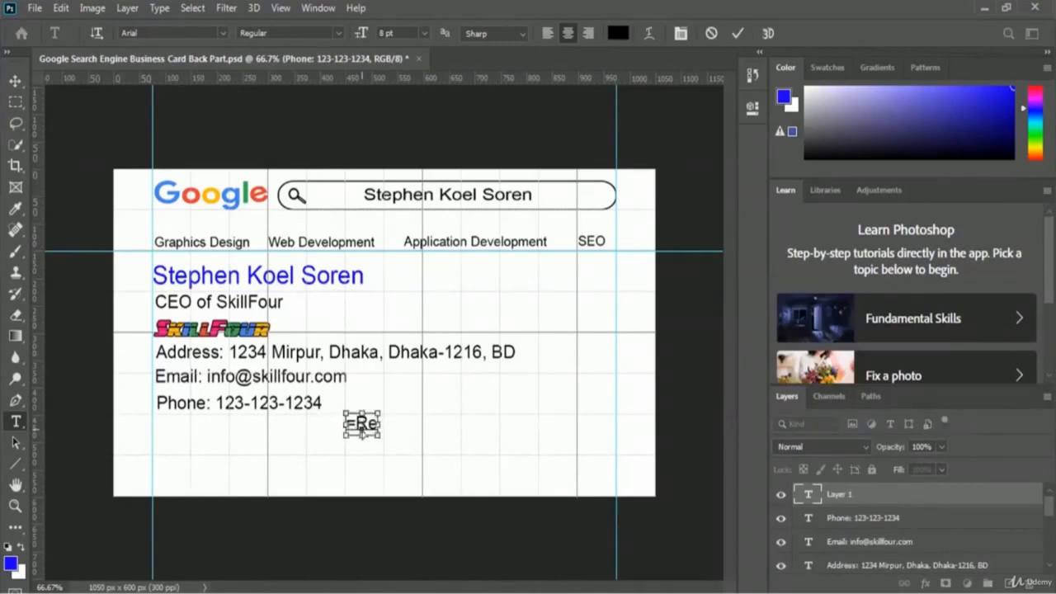
pyautogui.write('Rea')
pyautogui.press('BackSpace')
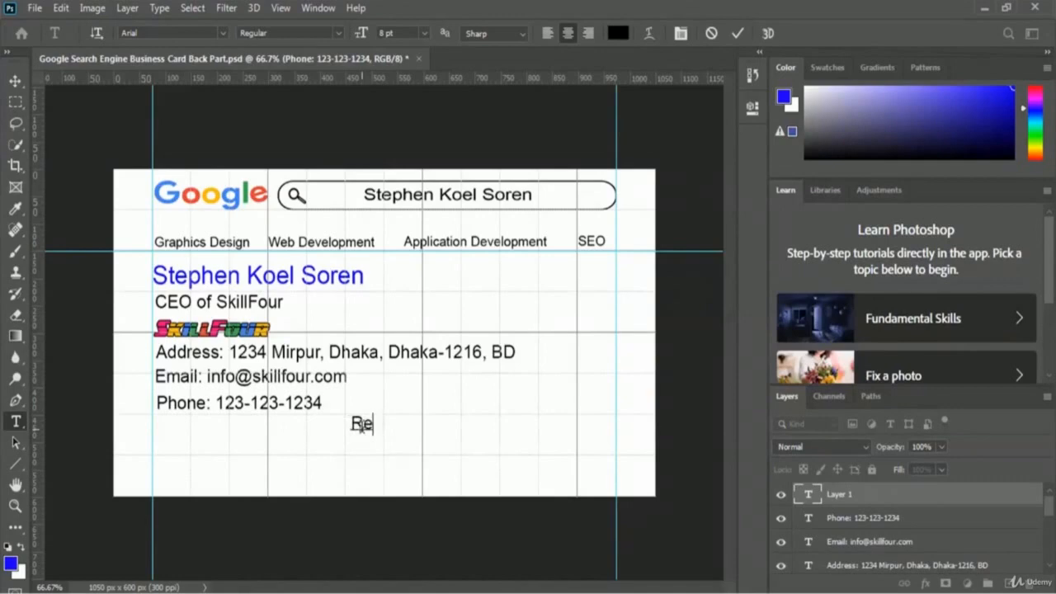
pyautogui.write('lated Search')
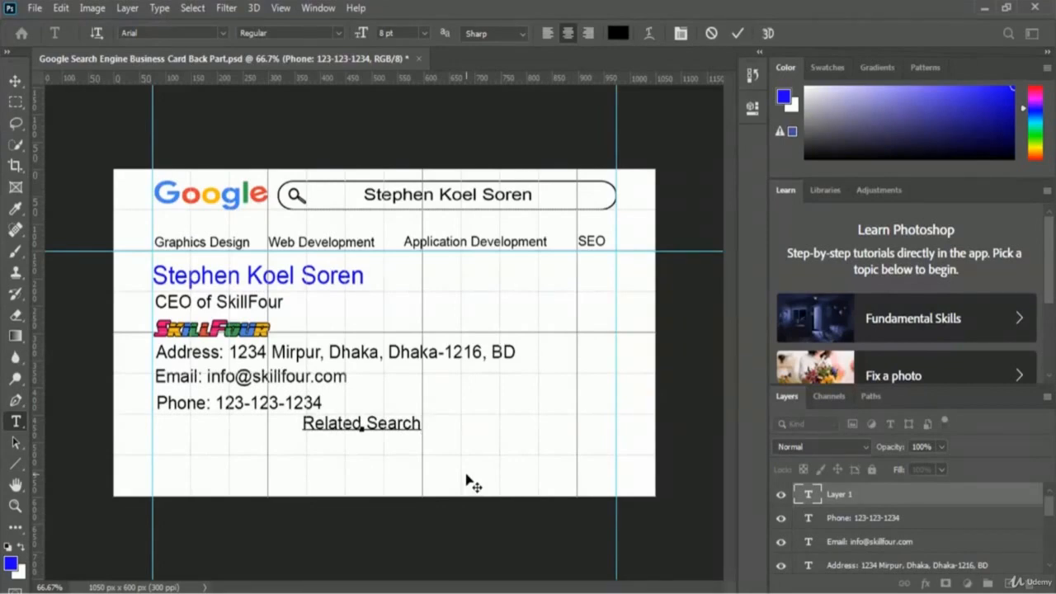
# - Color the Related Search text bright blue, set it to 10 pt, and commit it
pyautogui.hotkey('ctrl', 'a')
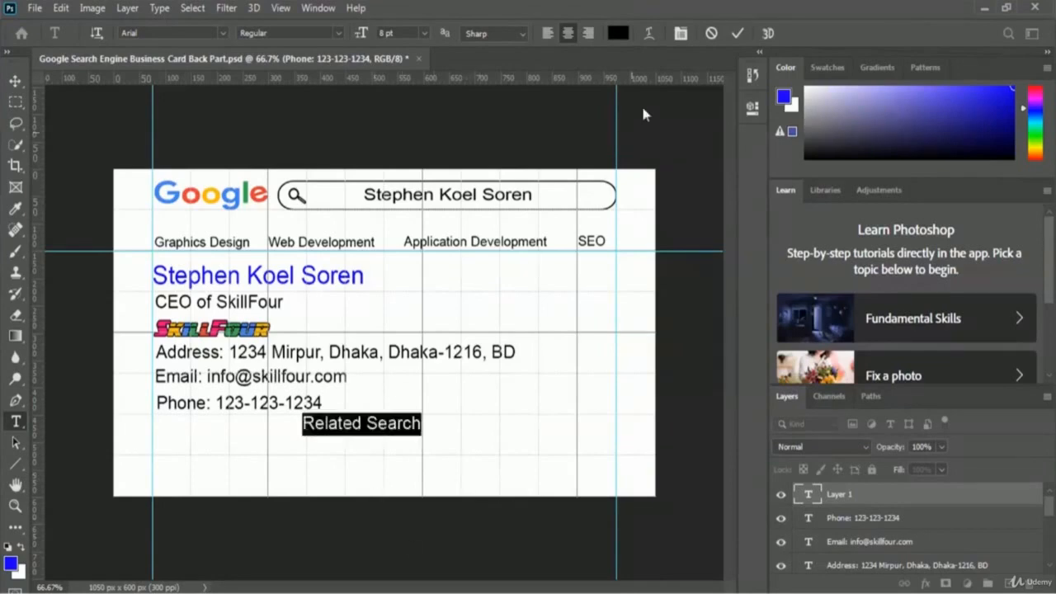
pyautogui.click(618, 33)
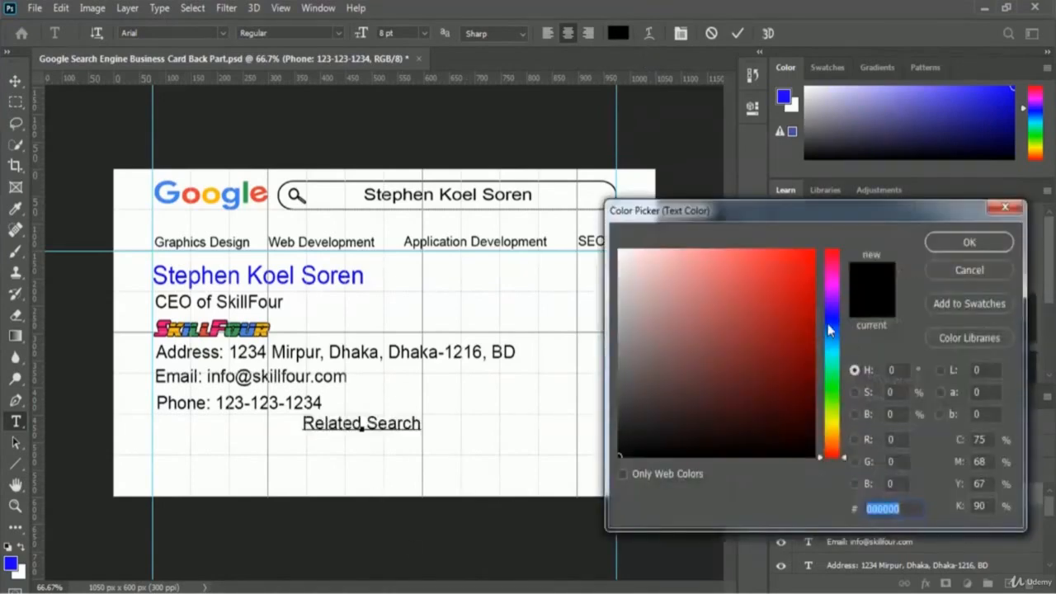
pyautogui.click(831, 316)
pyautogui.click(806, 259)
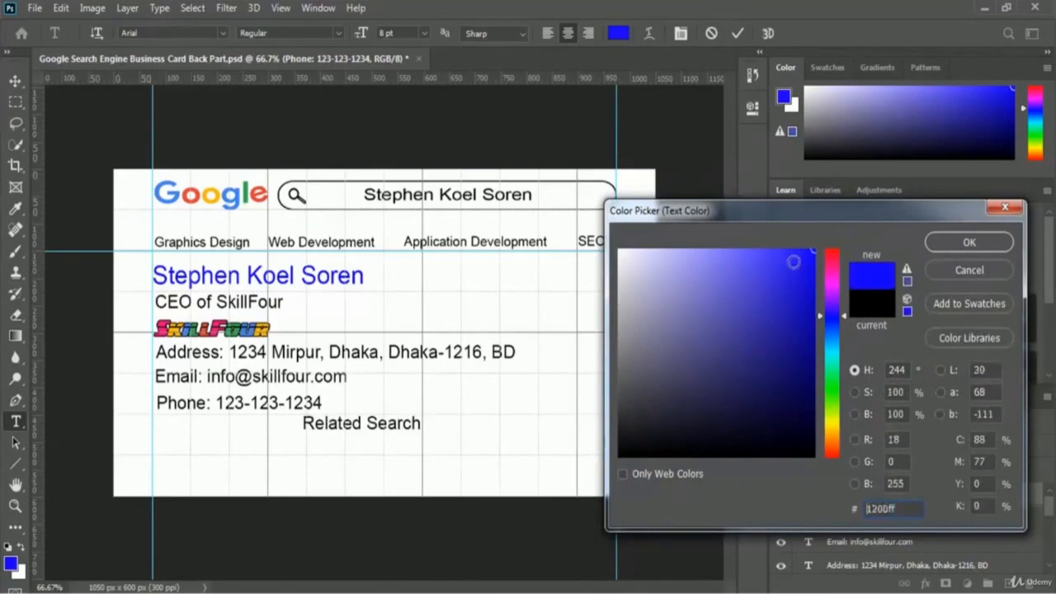
pyautogui.click(969, 242)
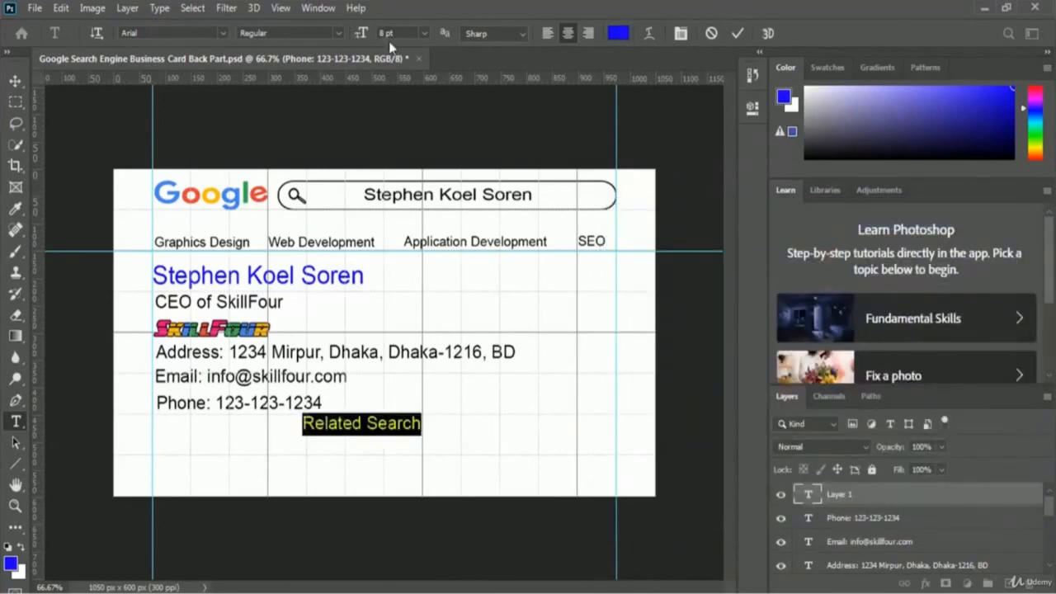
pyautogui.click(425, 34)
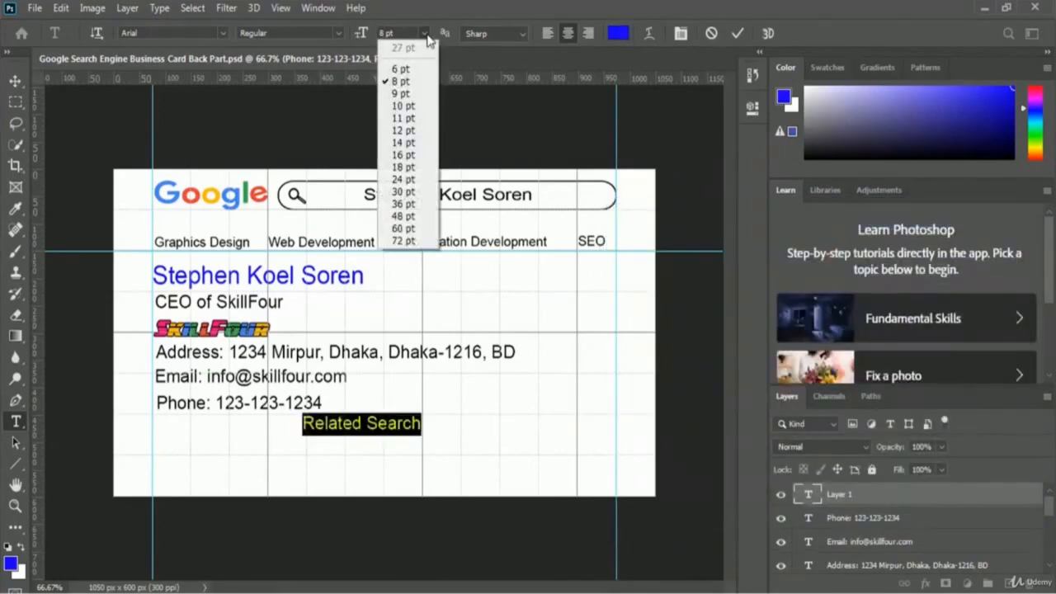
pyautogui.click(414, 108)
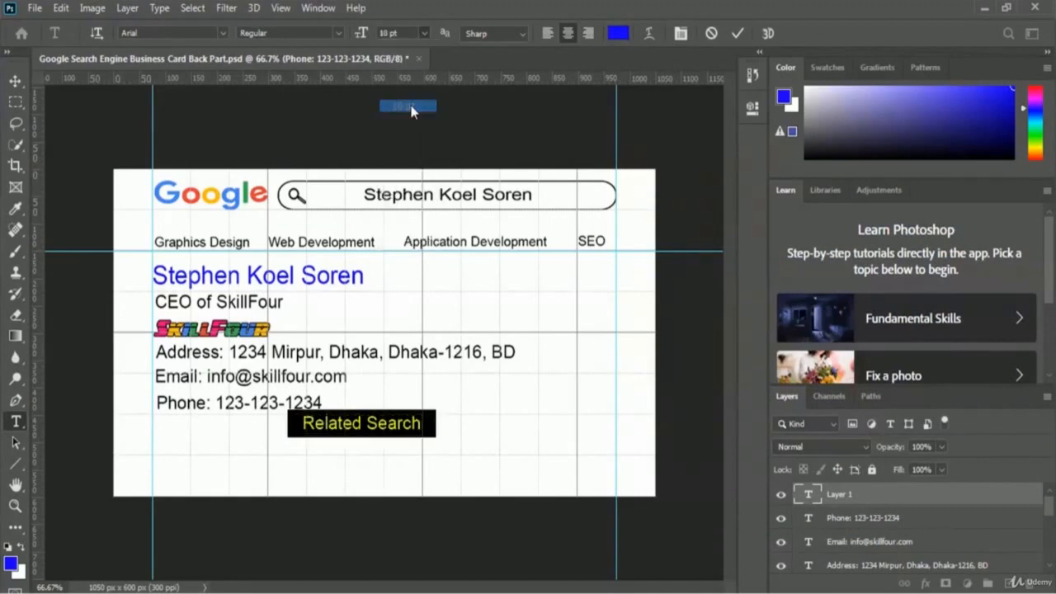
pyautogui.click(443, 420)
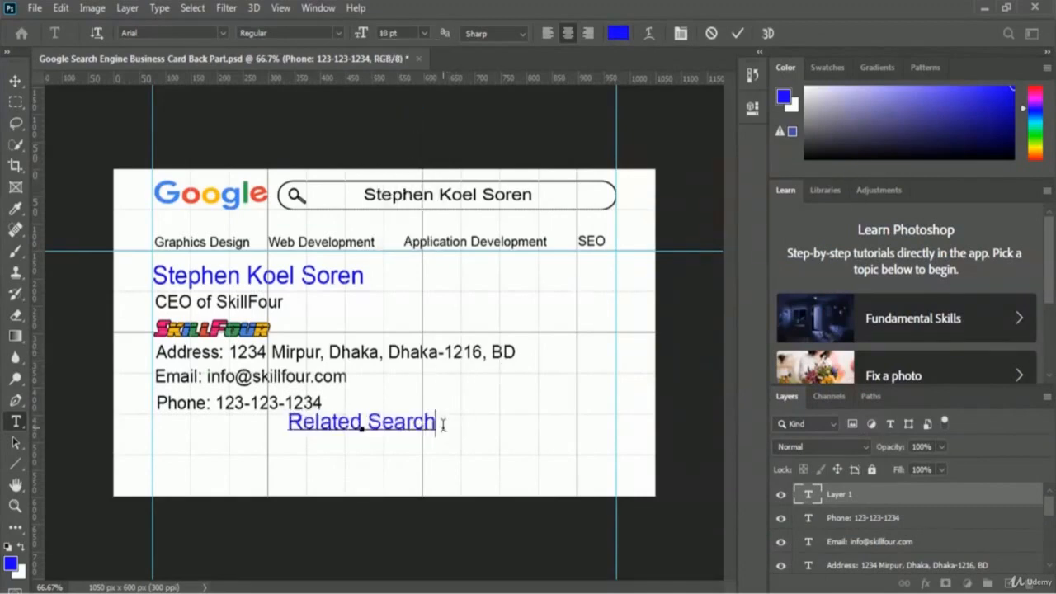
pyautogui.click(738, 33)
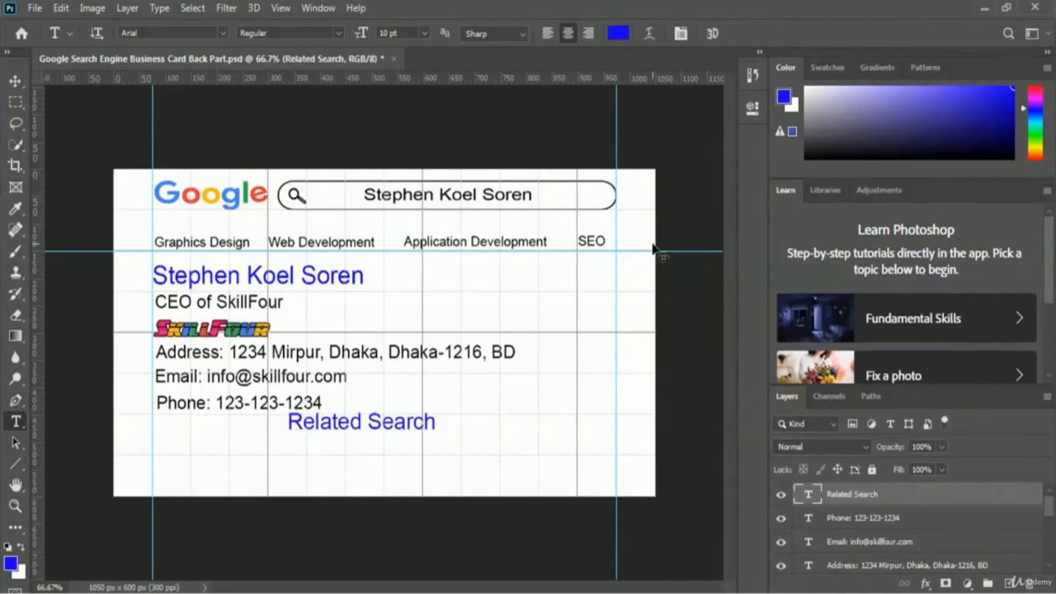
pyautogui.hotkey('ctrl', 't')
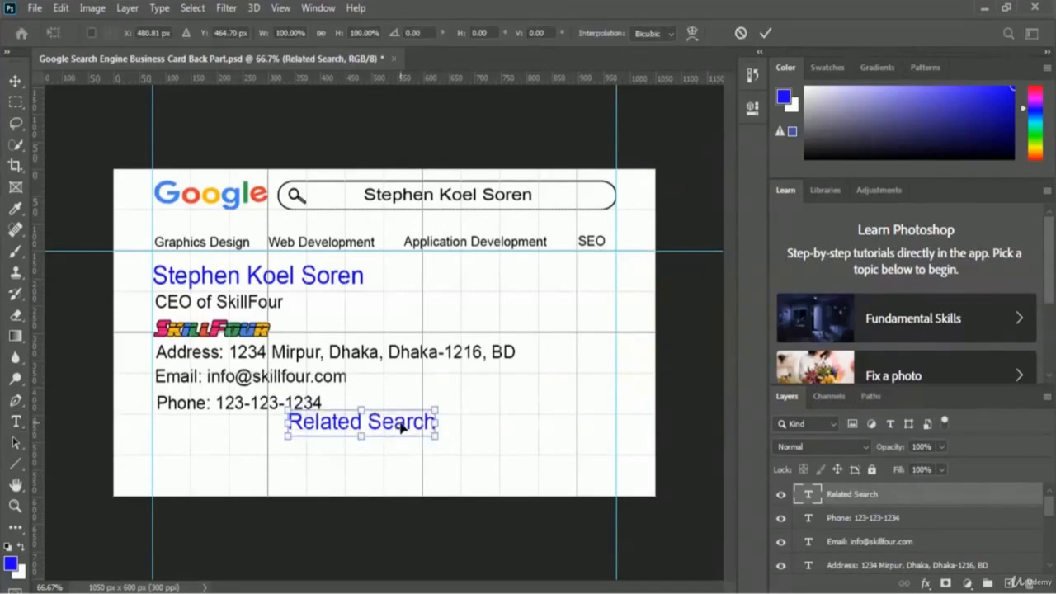
# - Shift the Related Search heading left onto the guide beneath the phone line
pyautogui.moveTo(402, 424); pyautogui.dragTo(272, 439)
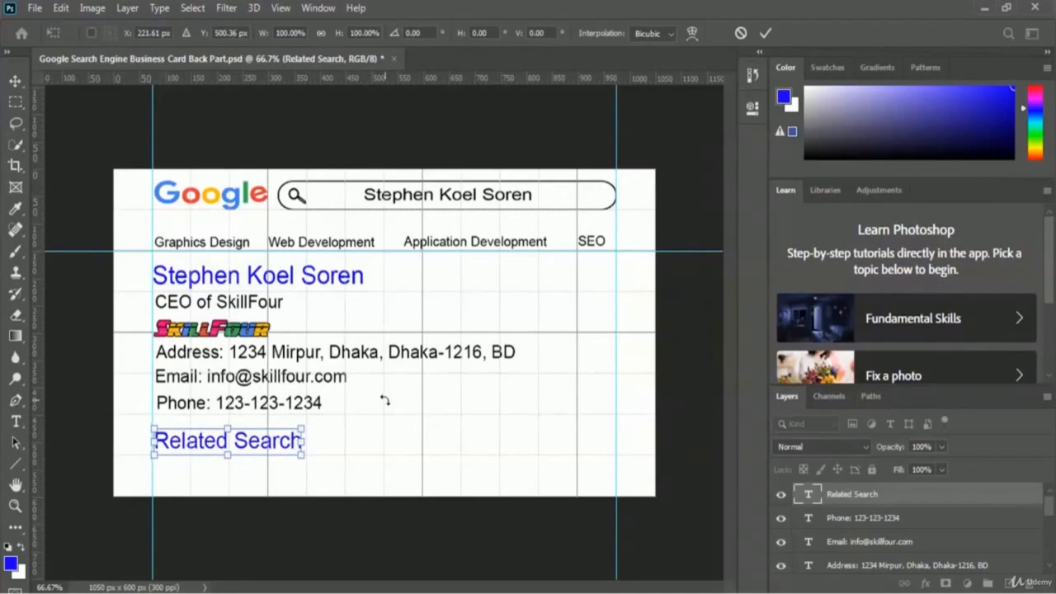
pyautogui.press('Return')
pyautogui.press('t')
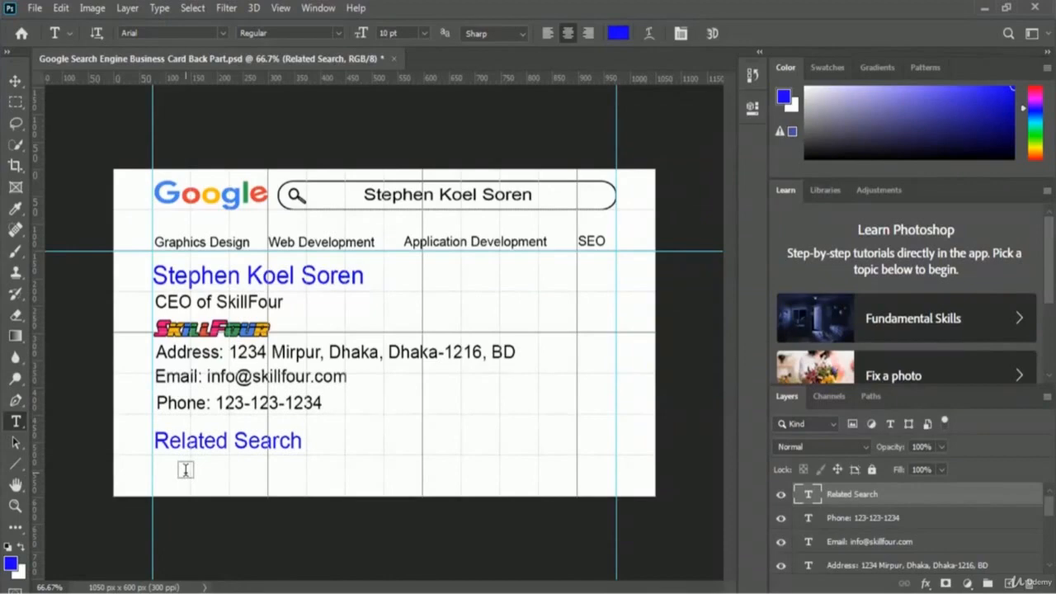
# - Add a 'Facebook:' line with the owner's profile link below Related Search, colored black (000000) at 8 pt
pyautogui.click(293, 465)
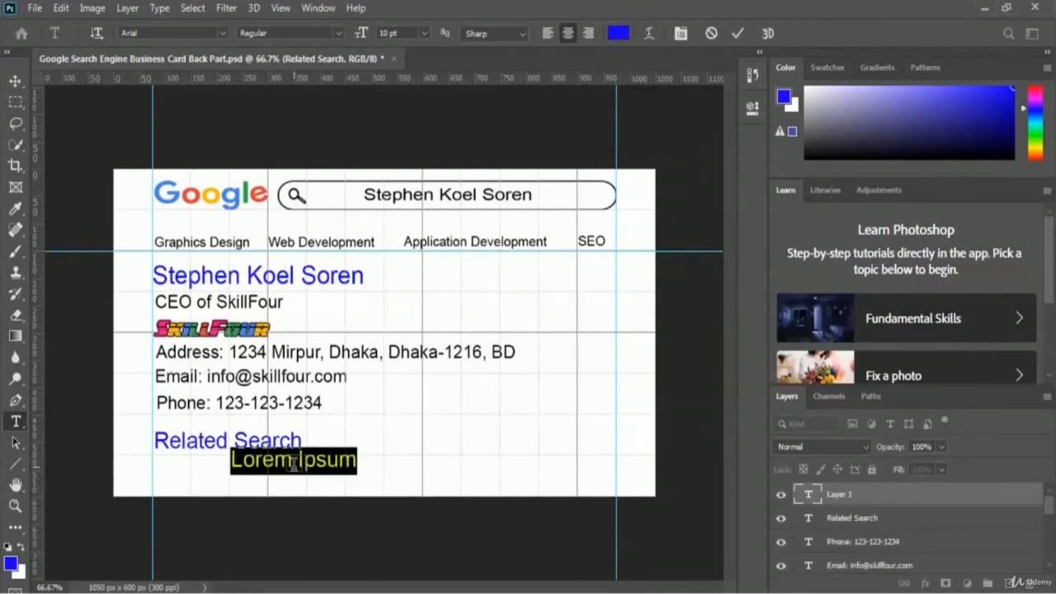
pyautogui.write('Facebook')
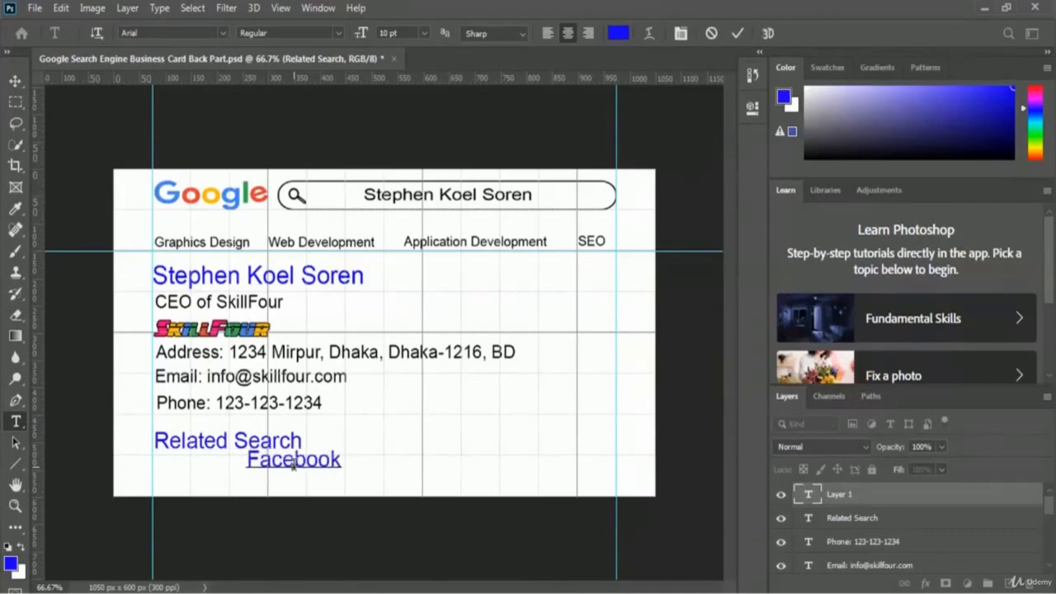
pyautogui.write(':')
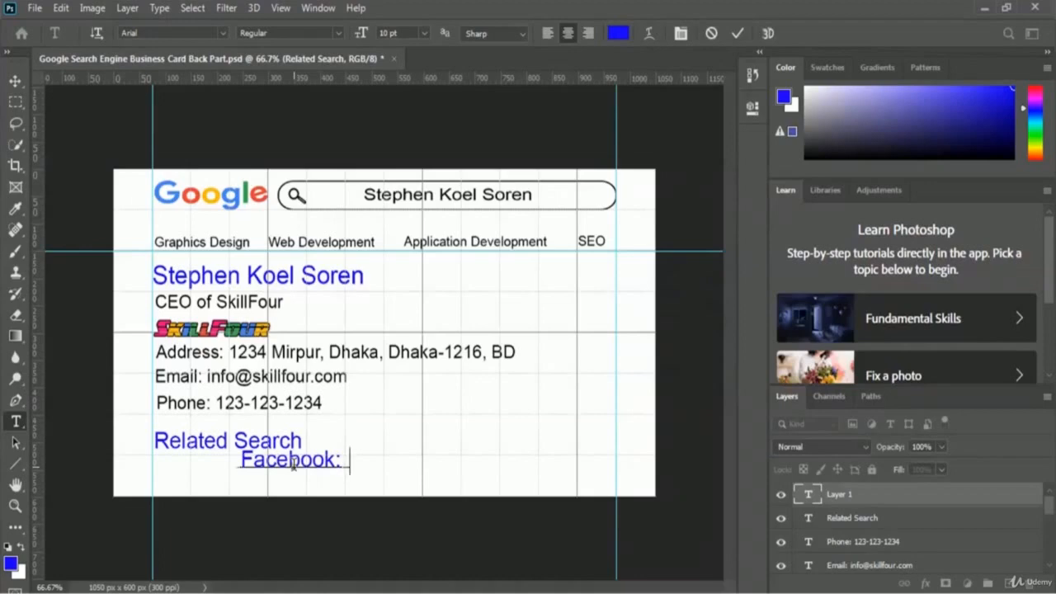
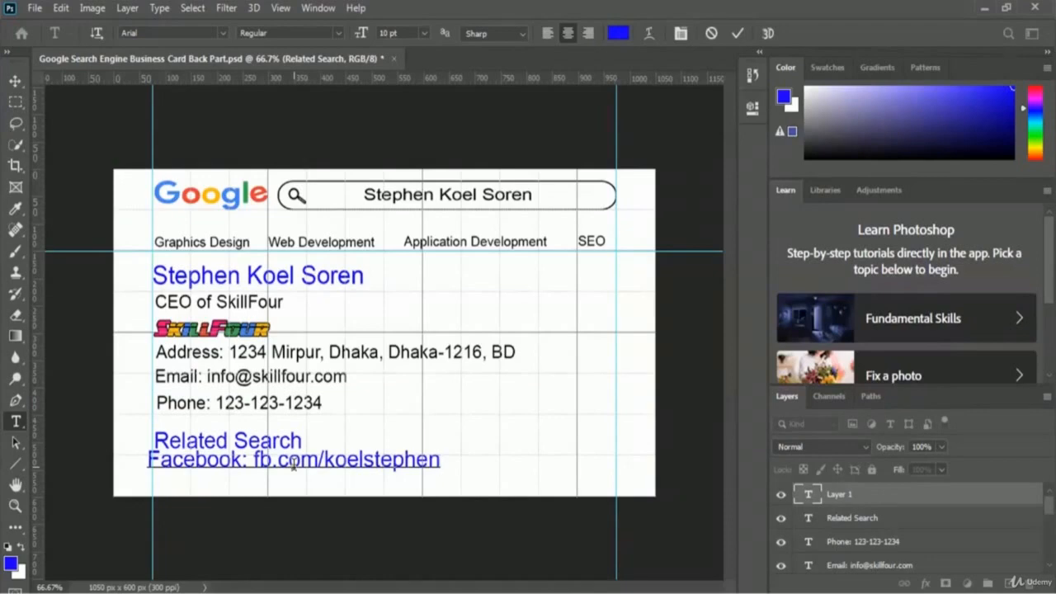
pyautogui.hotkey('ctrl', 'a')
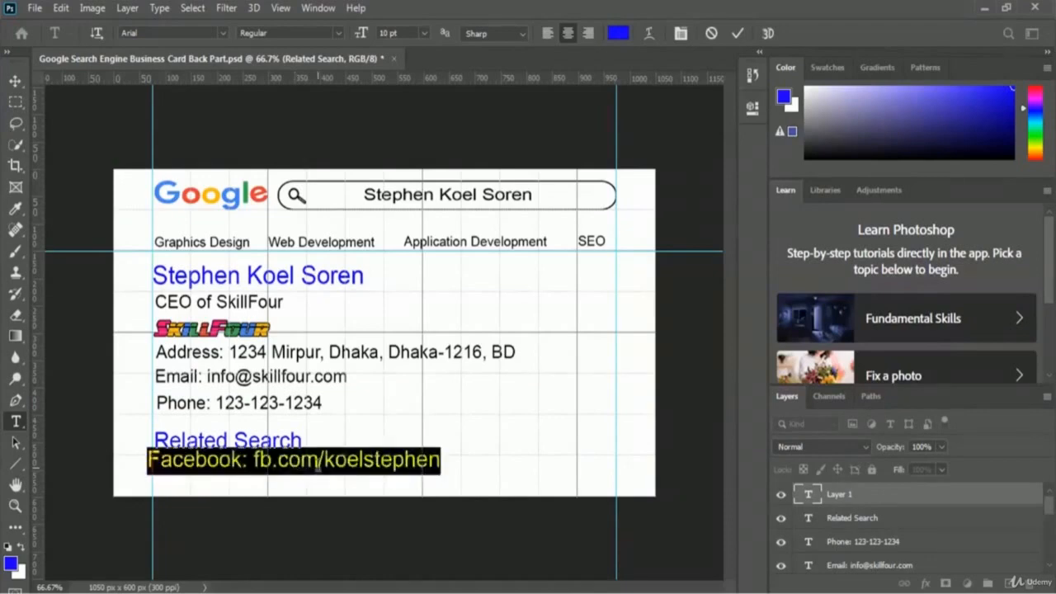
pyautogui.click(619, 33)
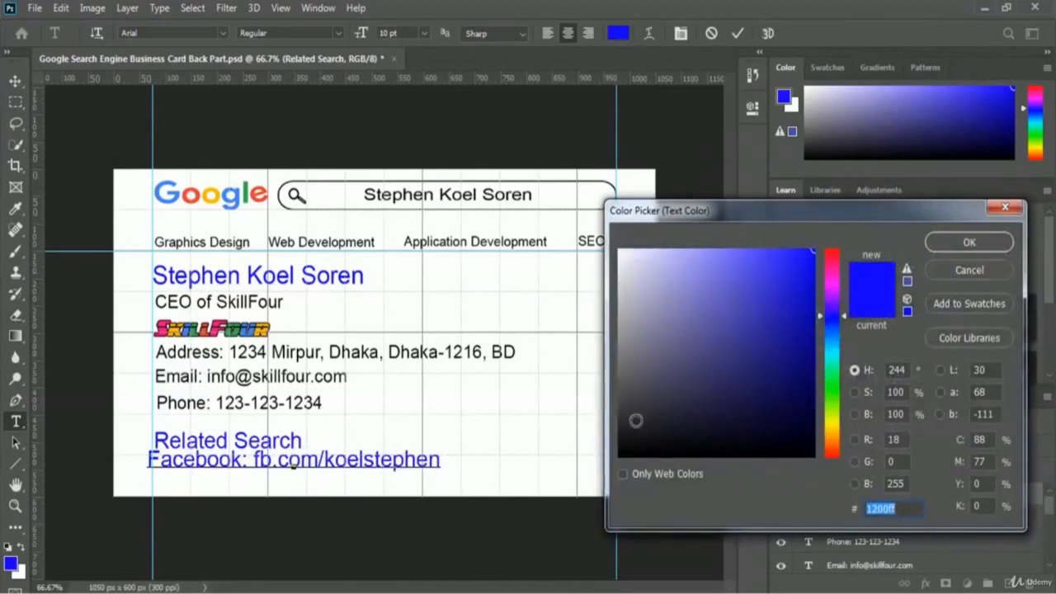
pyautogui.click(620, 455)
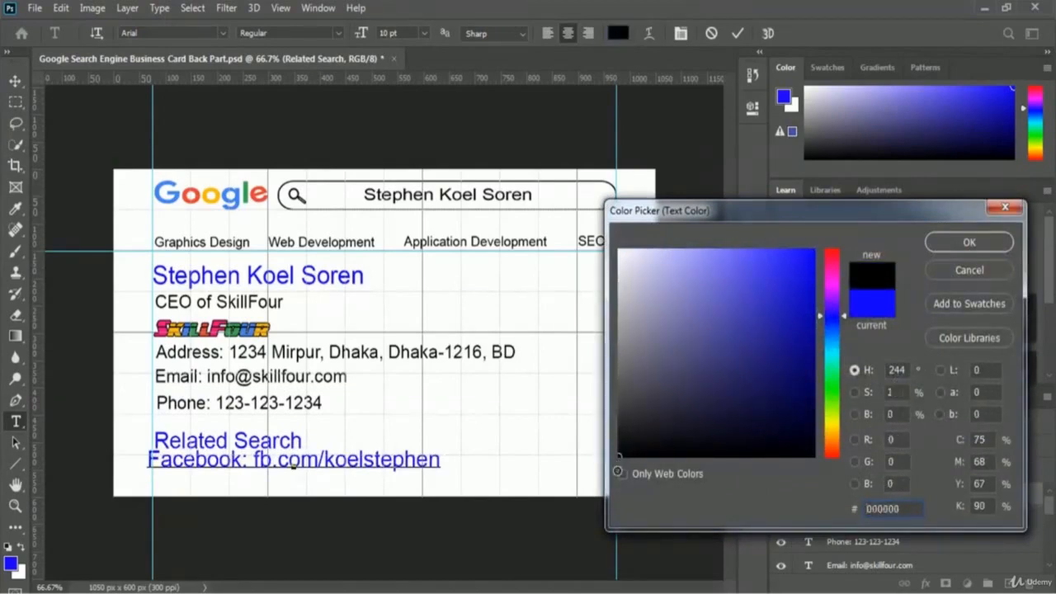
pyautogui.click(969, 242)
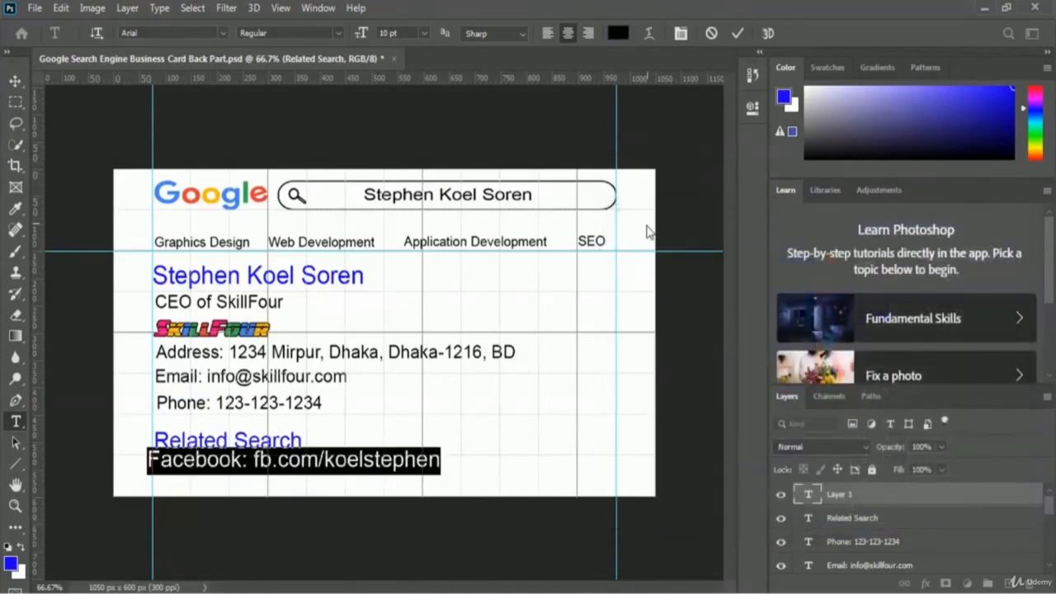
pyautogui.click(425, 33)
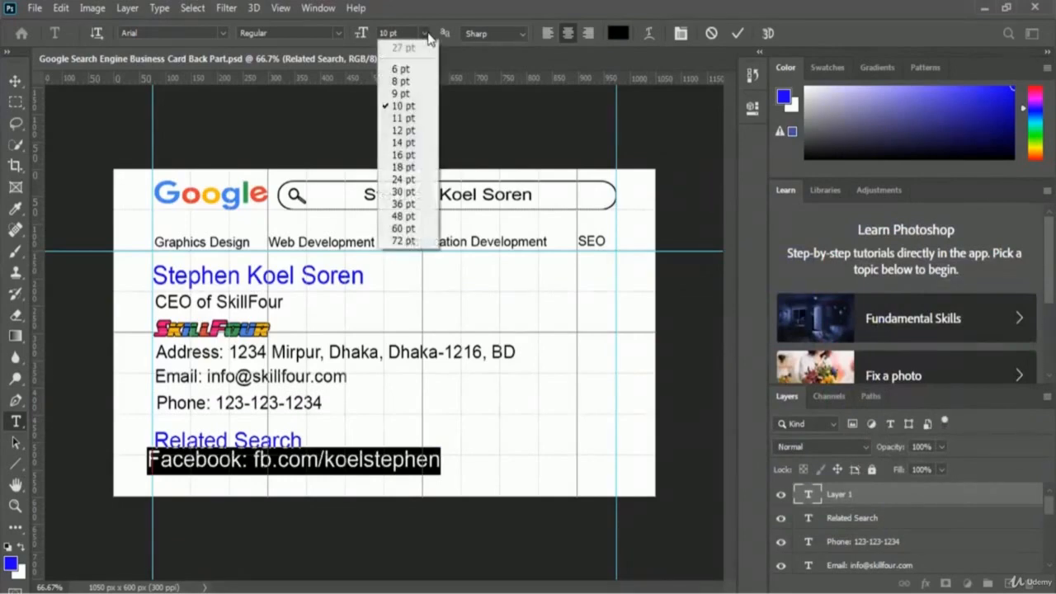
pyautogui.click(416, 82)
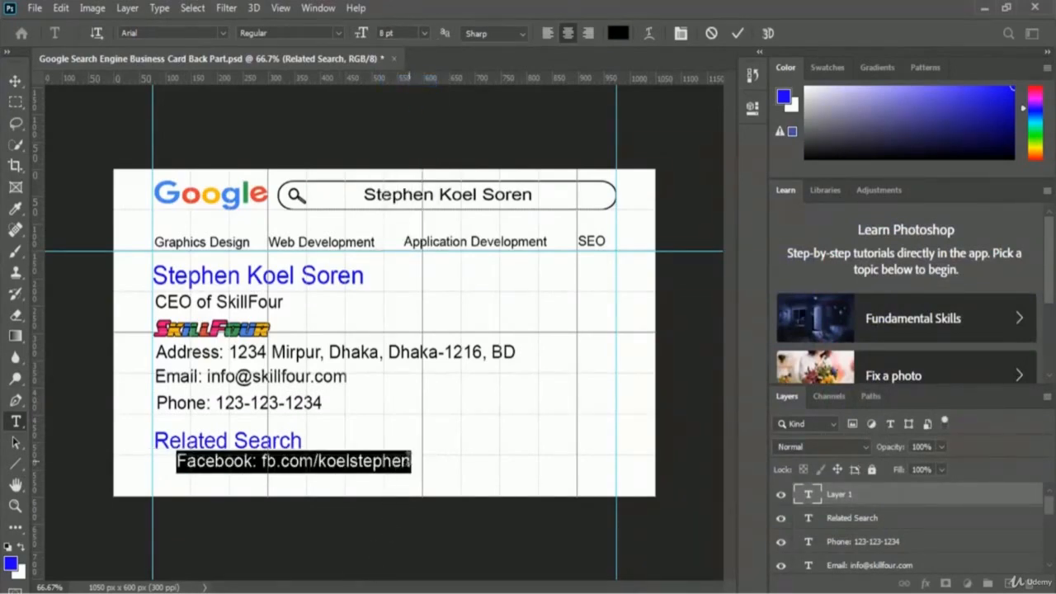
pyautogui.click(408, 461)
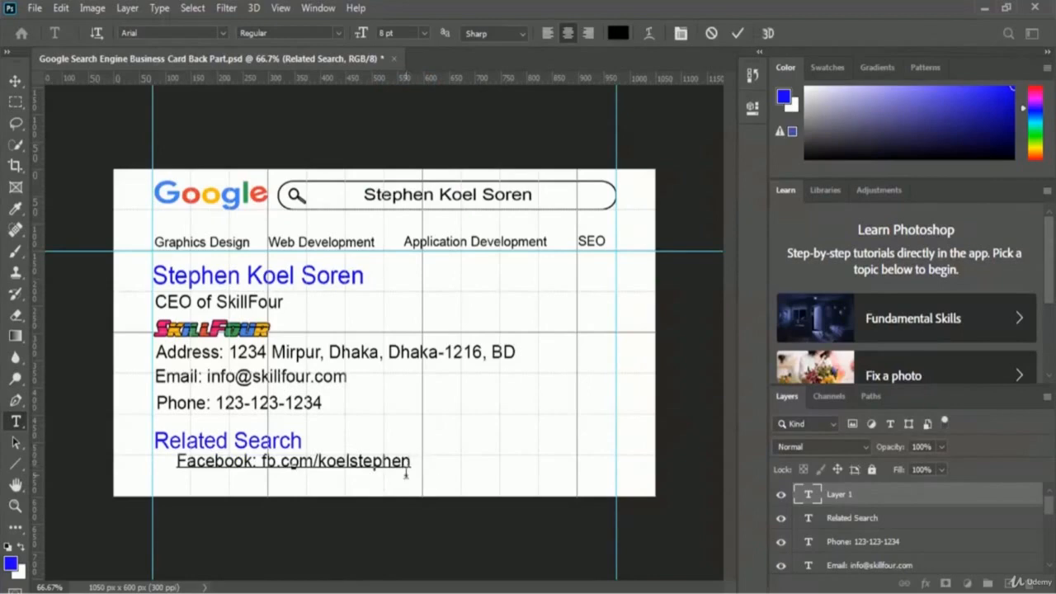
pyautogui.click(737, 35)
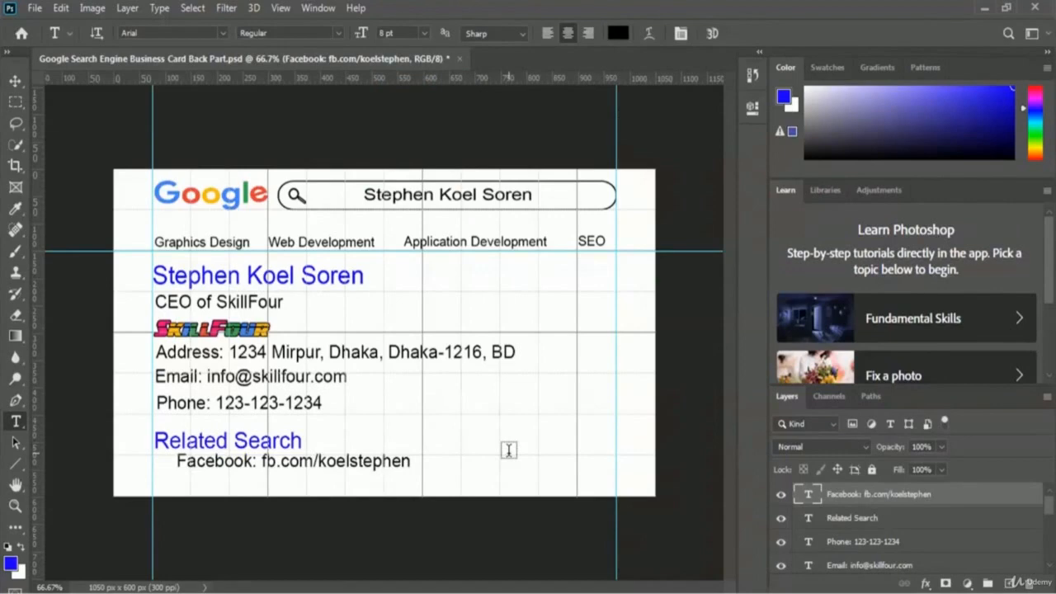
# - Slide the Facebook line left to the guide, directly under Related Search
pyautogui.hotkey('ctrl', 't')
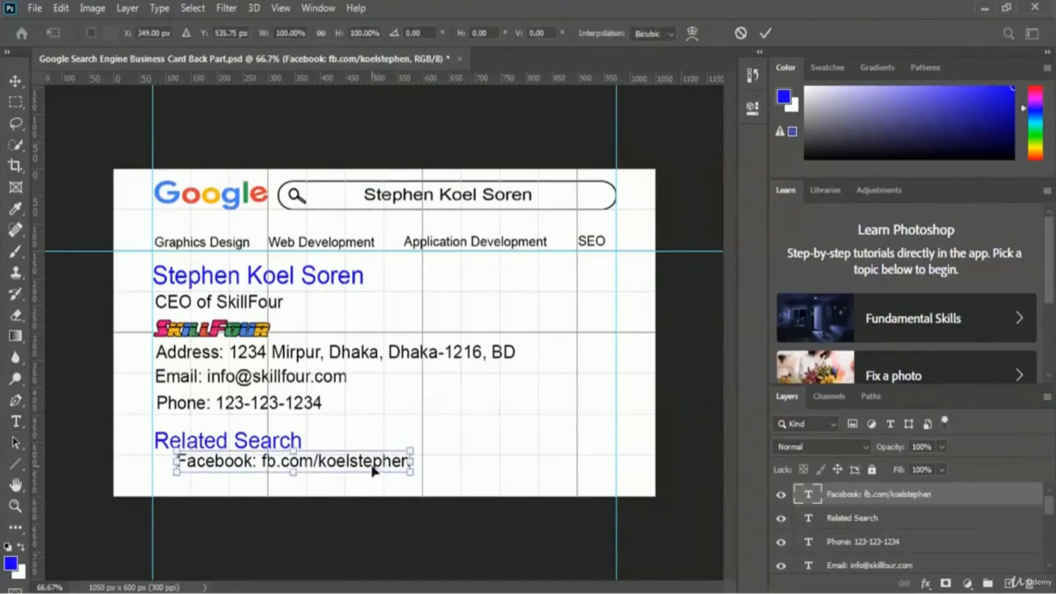
pyautogui.moveTo(372, 469); pyautogui.dragTo(351, 469)
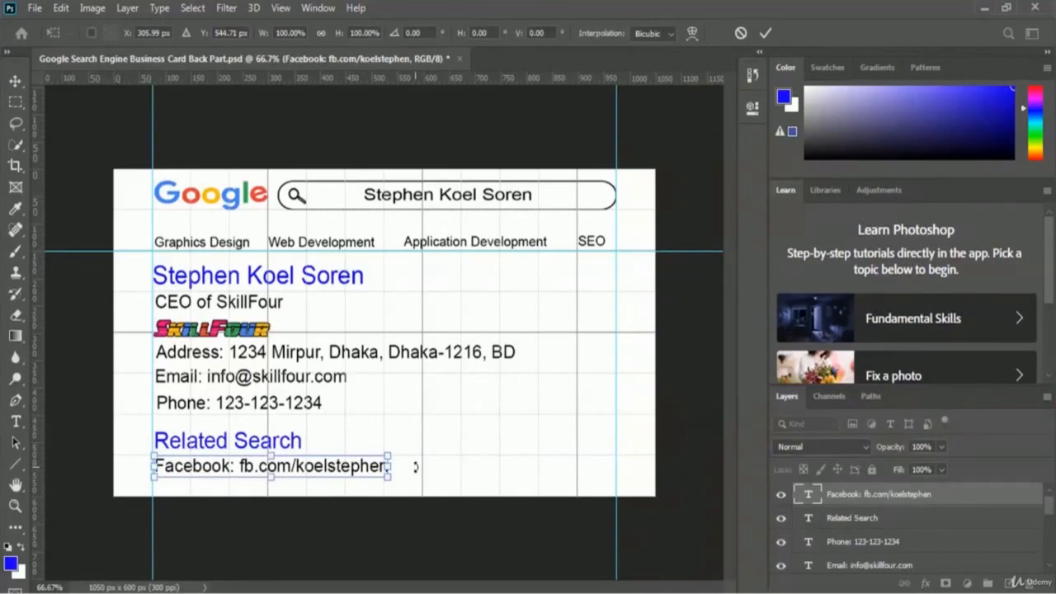
pyautogui.press('Return')
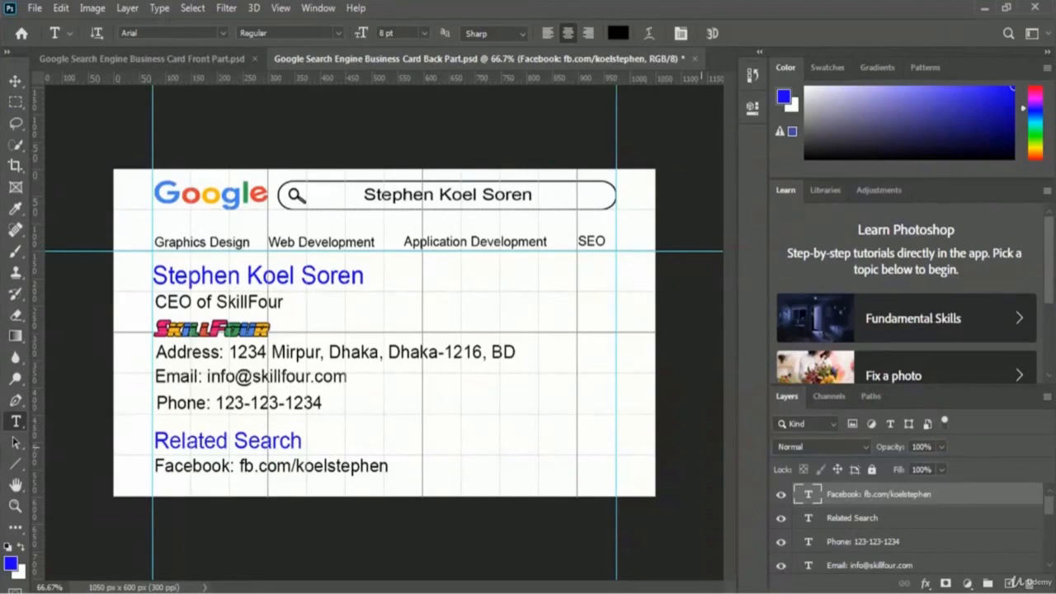
# - Turn off View > Show > Grid on the Front Part document, then return to Back Part
pyautogui.click(115, 62)
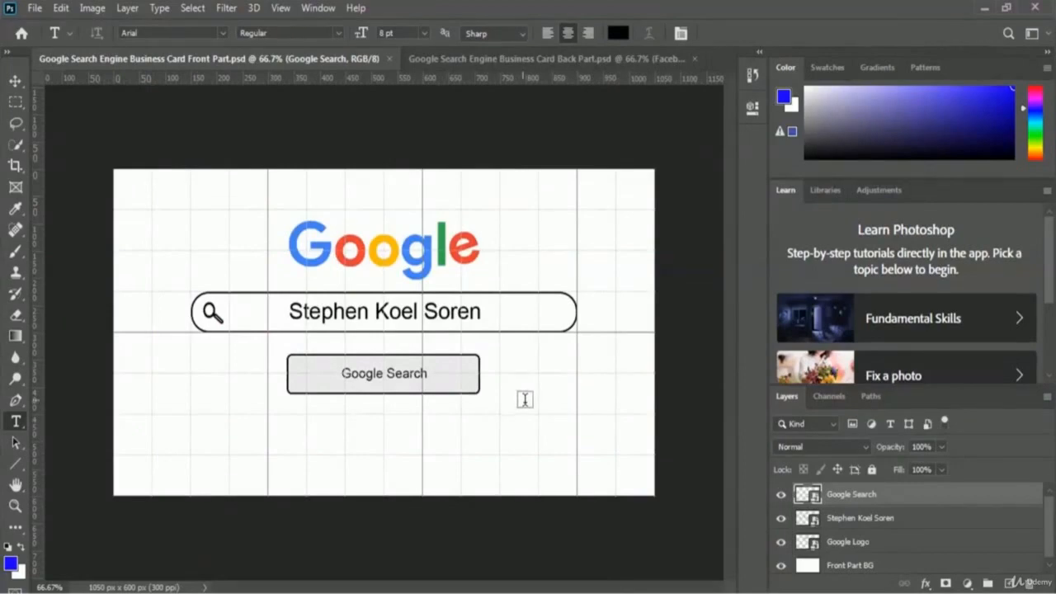
pyautogui.click(288, 10)
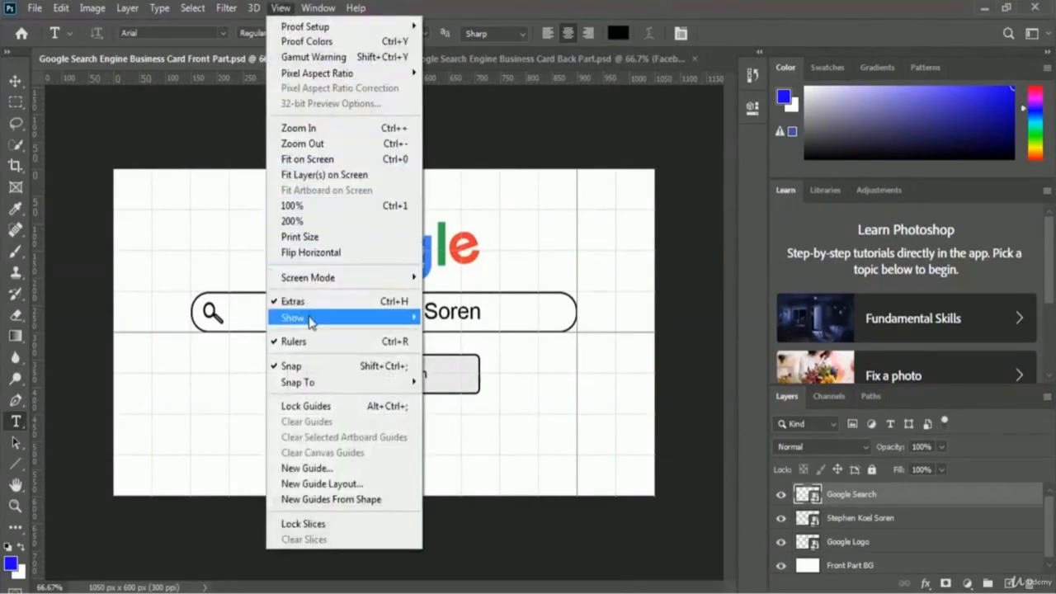
pyautogui.moveTo(316, 320)
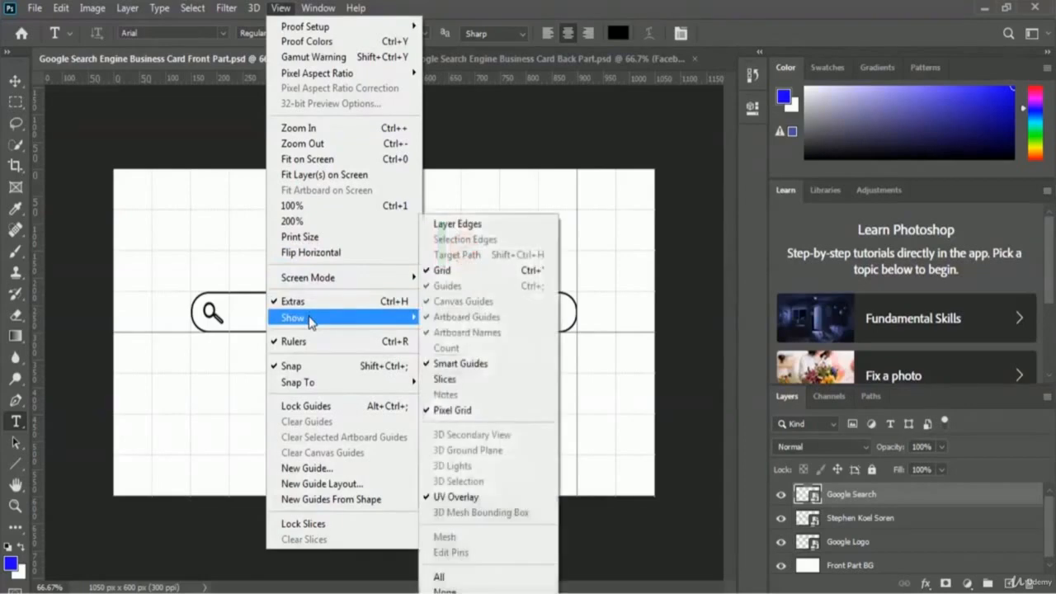
pyautogui.click(502, 276)
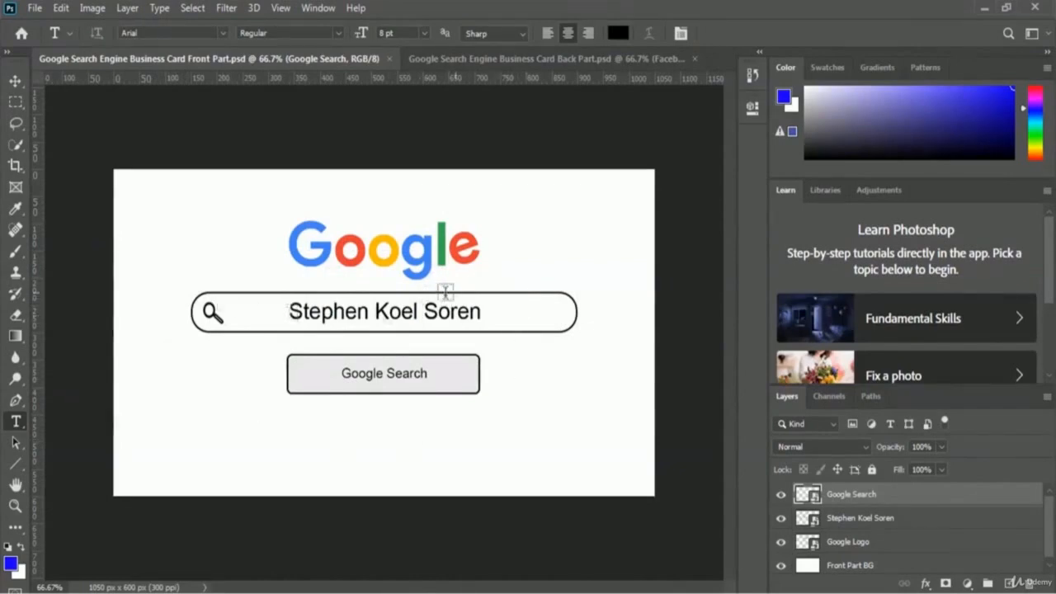
pyautogui.click(496, 59)
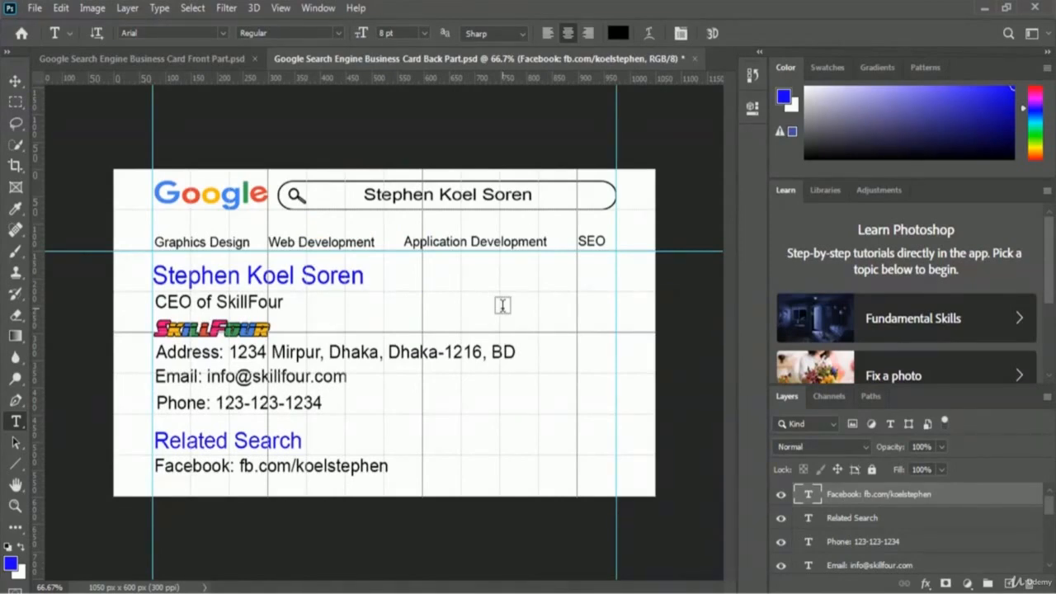
# - Hide the grid with Ctrl+' and the guides with Ctrl+; on the card back
pyautogui.hotkey('ctrl', "'")
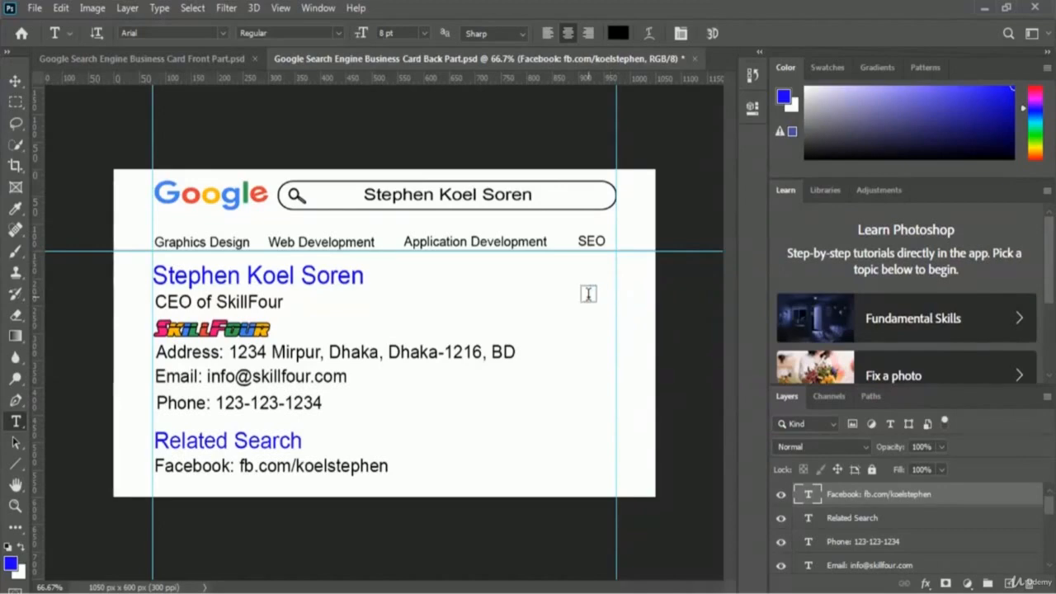
pyautogui.hotkey('ctrl', ';')
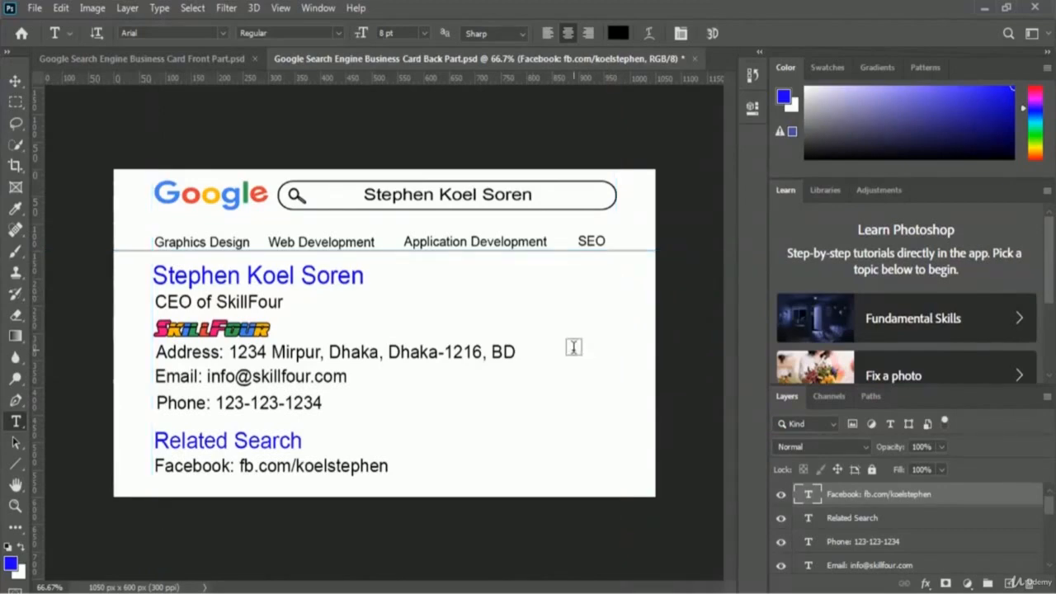